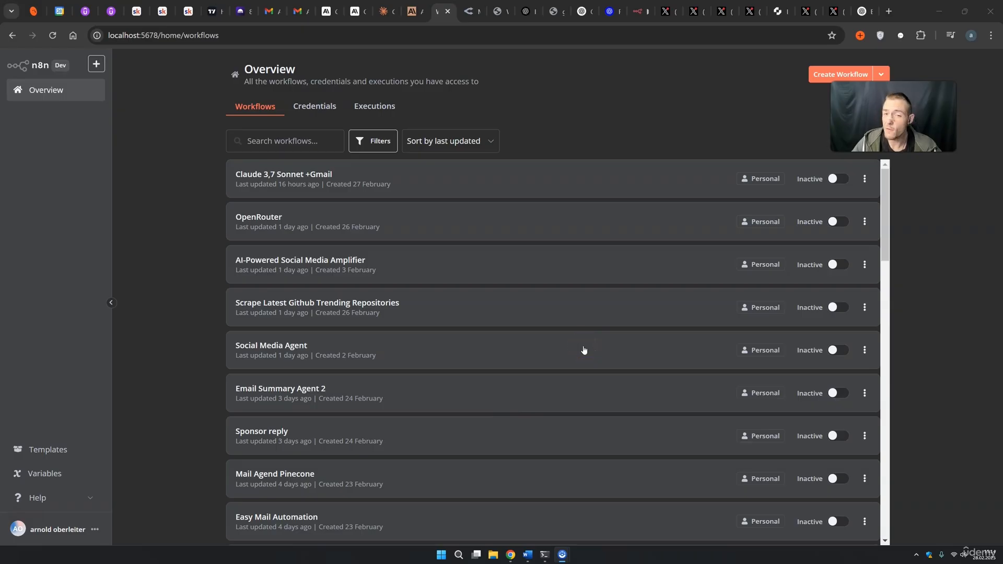
# Create a new workflow started by an Error Trigger and fetch its sample error event.
pyautogui.click(811, 74)
pyautogui.click(557, 309)
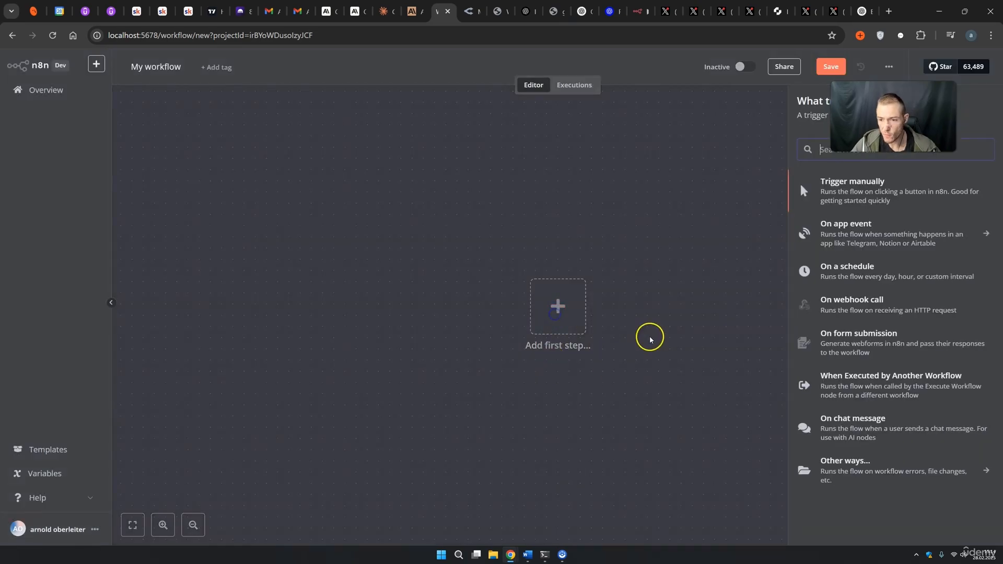
pyautogui.write('erro')
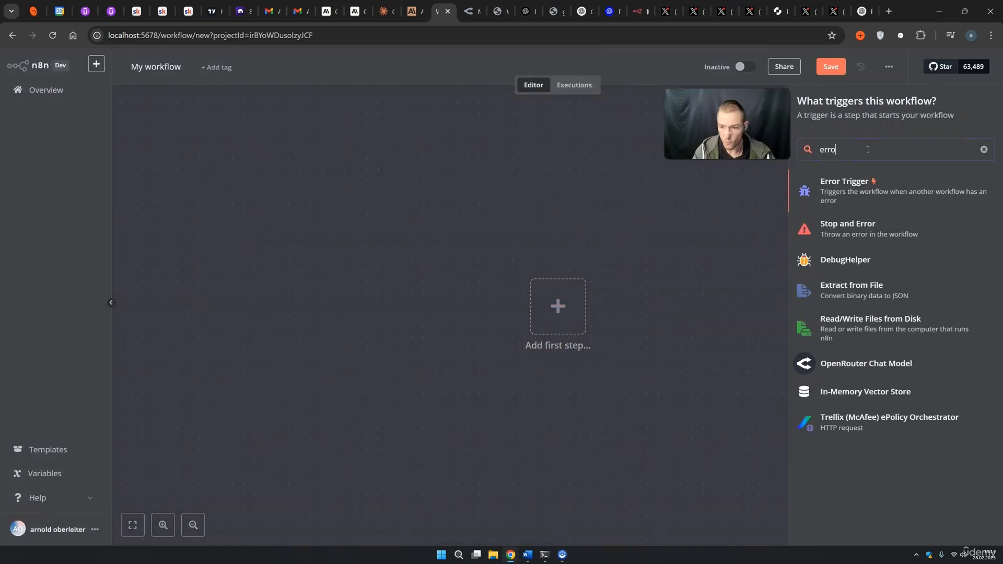
pyautogui.click(854, 186)
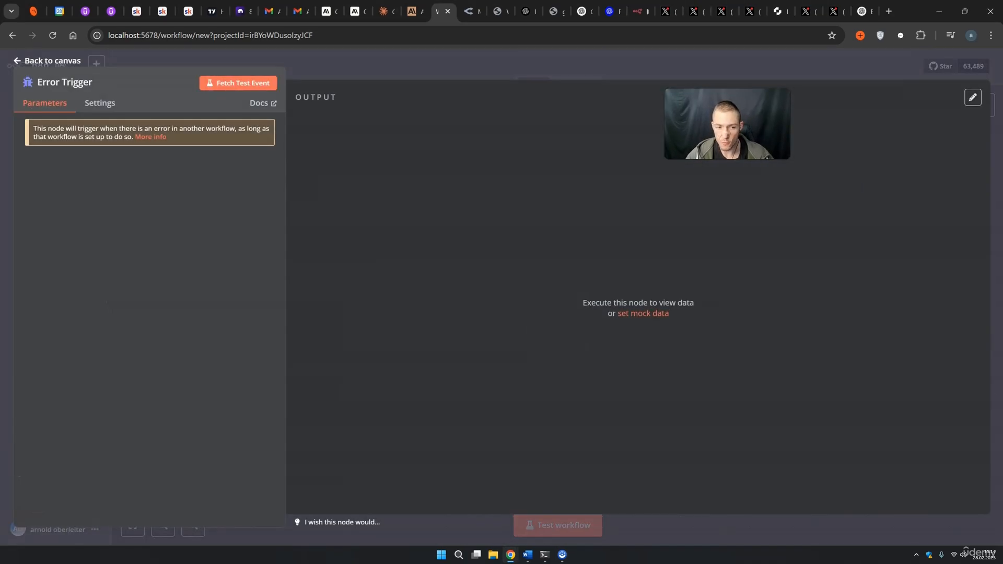
pyautogui.click(236, 85)
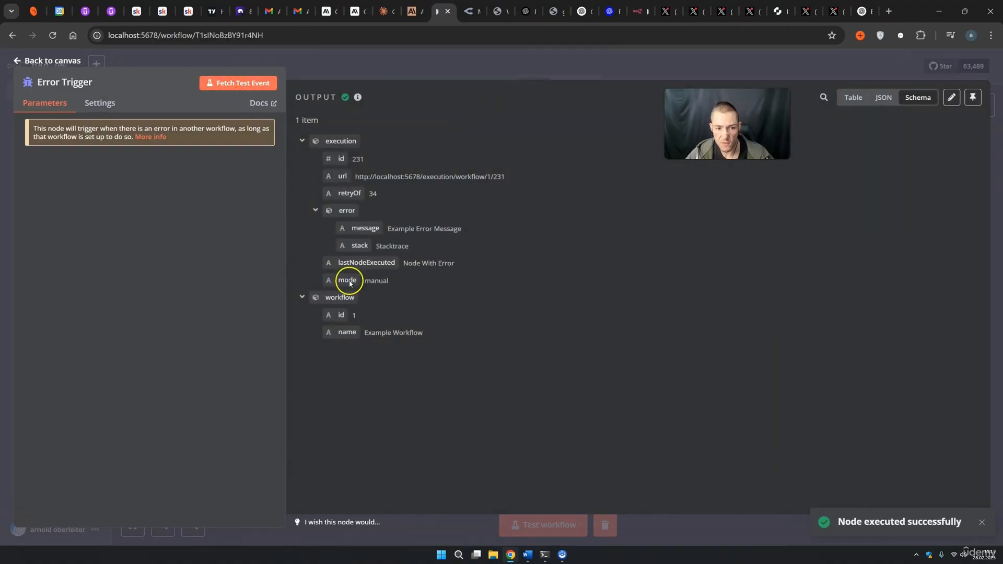
pyautogui.click(618, 79)
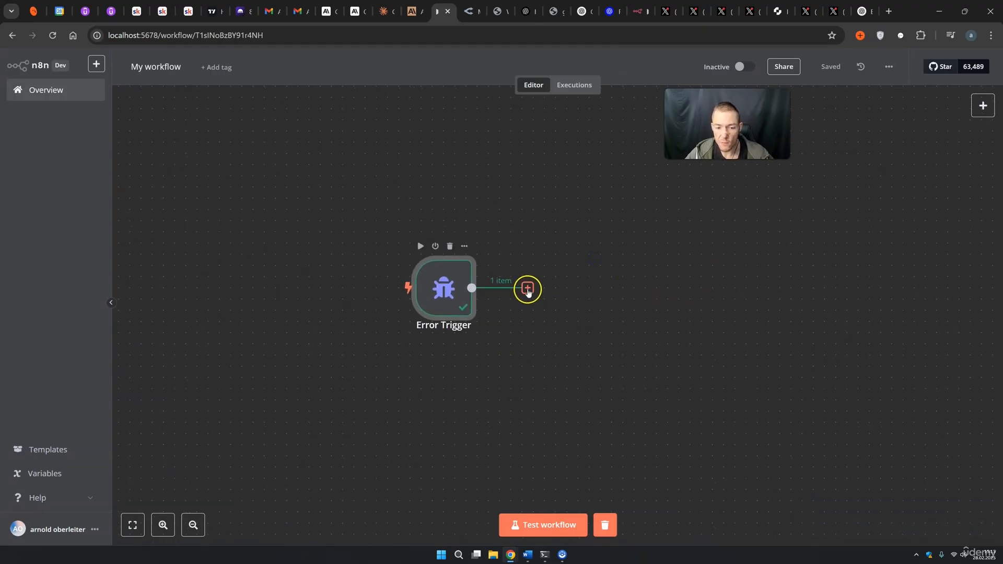
# Add a Gmail 'Send a message' step after the Error Trigger.
pyautogui.click(527, 288)
pyautogui.click(842, 137)
pyautogui.write('gmai')
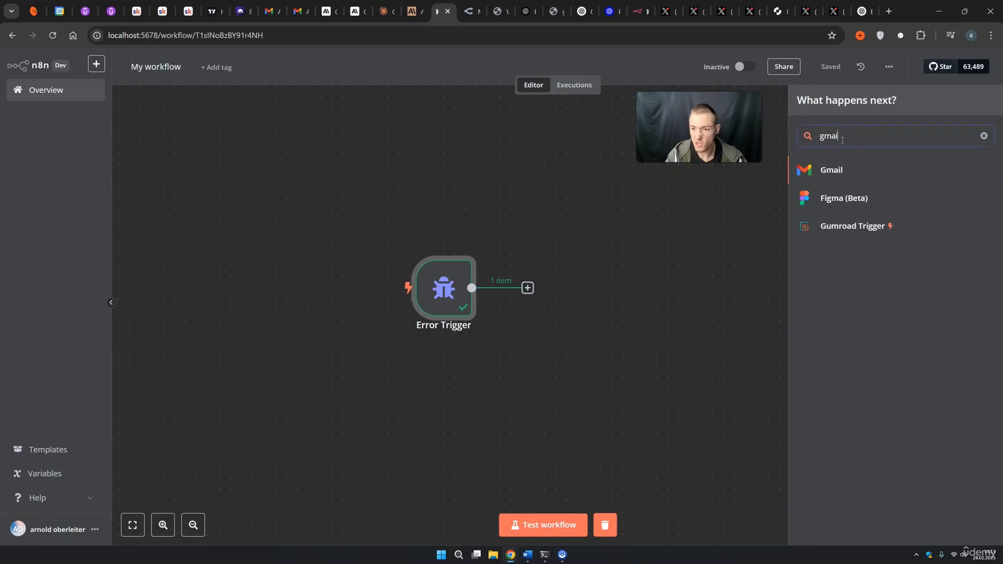
pyautogui.click(848, 171)
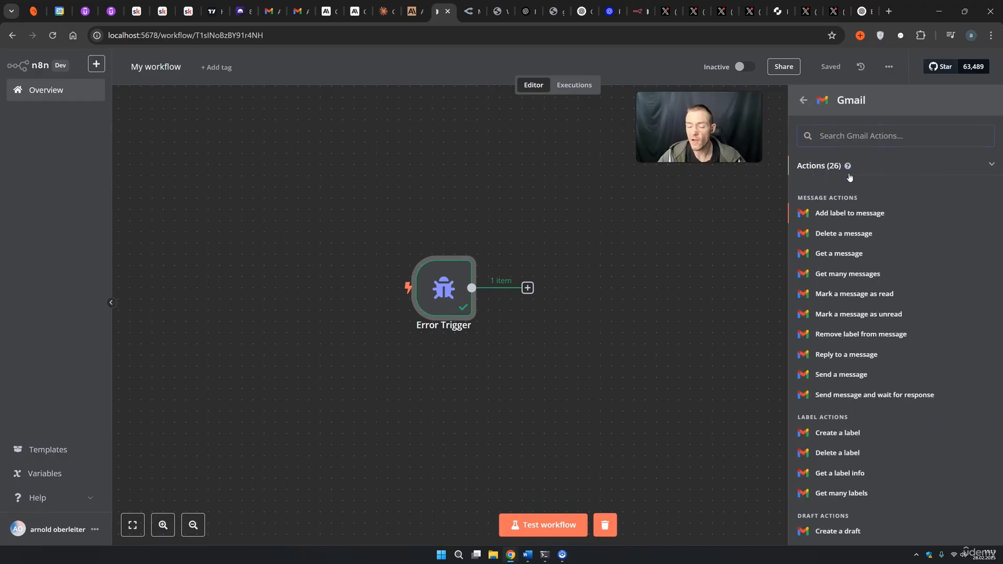
pyautogui.moveTo(849, 169)
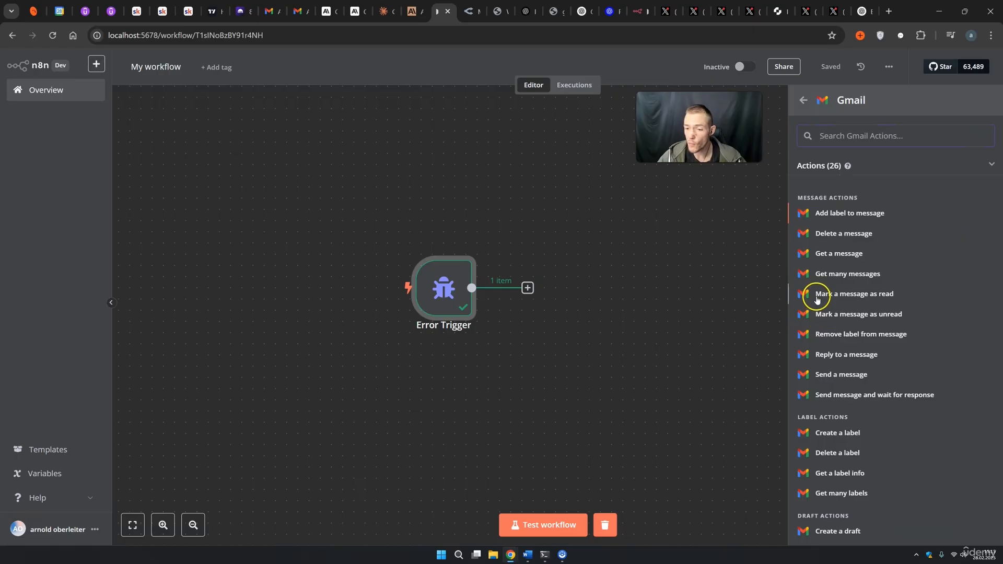
pyautogui.click(834, 375)
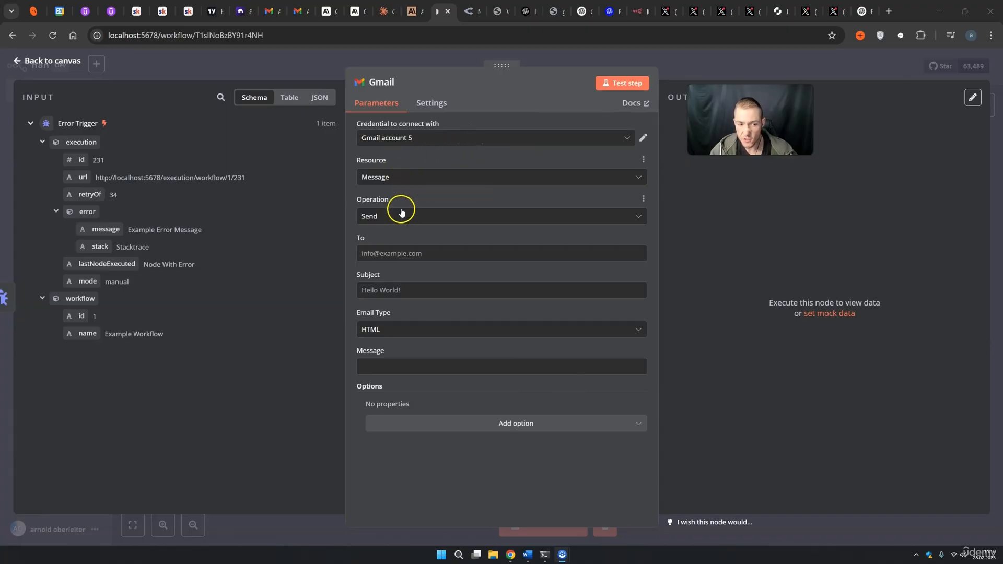
# Fill in the recipient, set subject 'Workflow {{ $json.workflow.name }} failed', and choose Text email type.
pyautogui.click(395, 253)
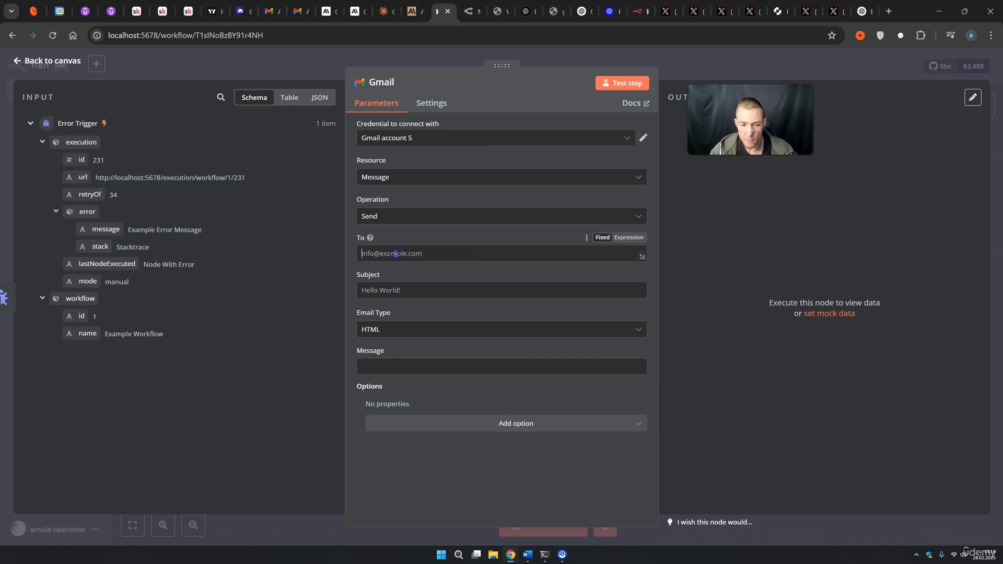
pyautogui.click(444, 269)
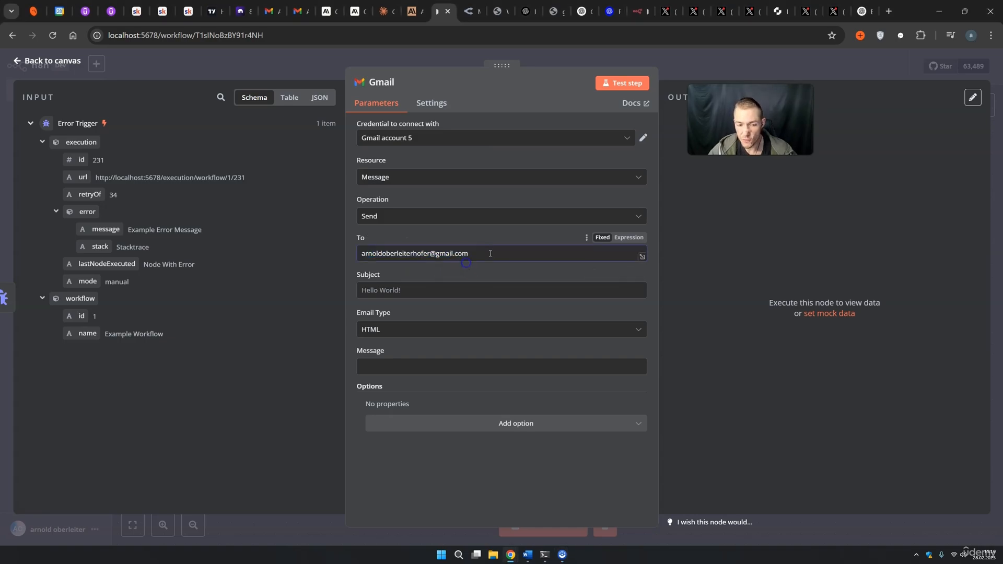
pyautogui.click(416, 295)
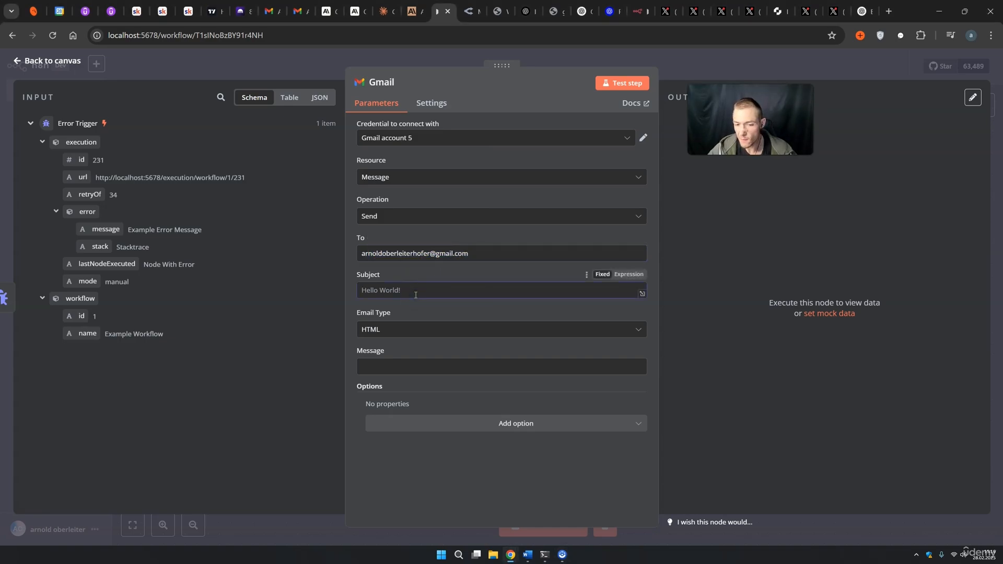
pyautogui.click(623, 280)
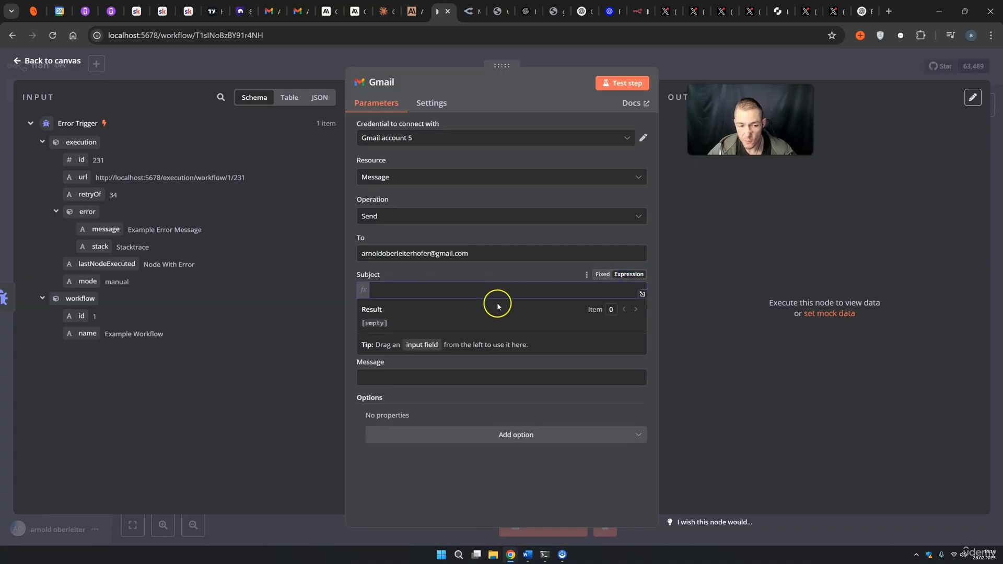
pyautogui.click(642, 294)
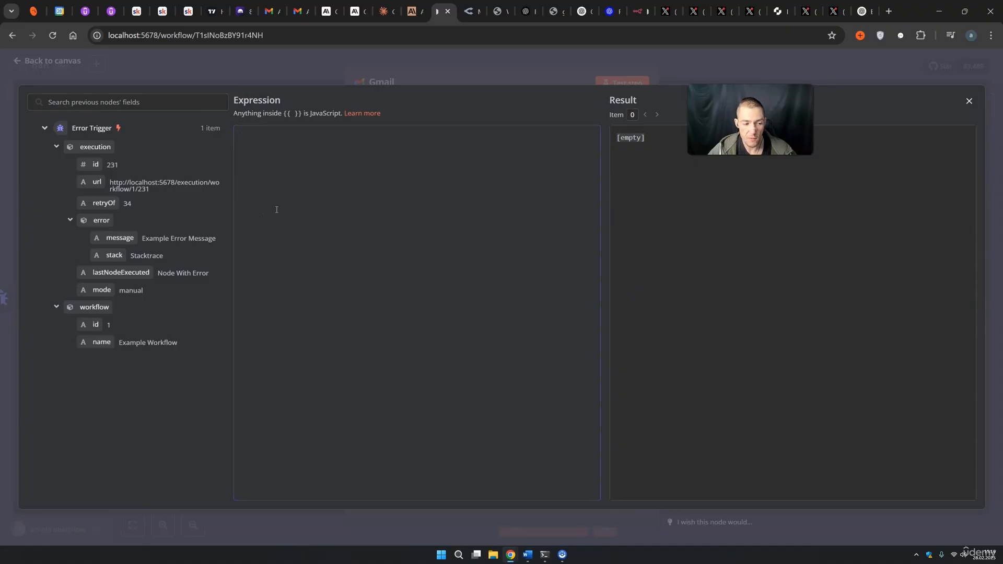
pyautogui.write('Workflow')
pyautogui.moveTo(100, 345); pyautogui.dragTo(291, 140)
pyautogui.click(384, 147)
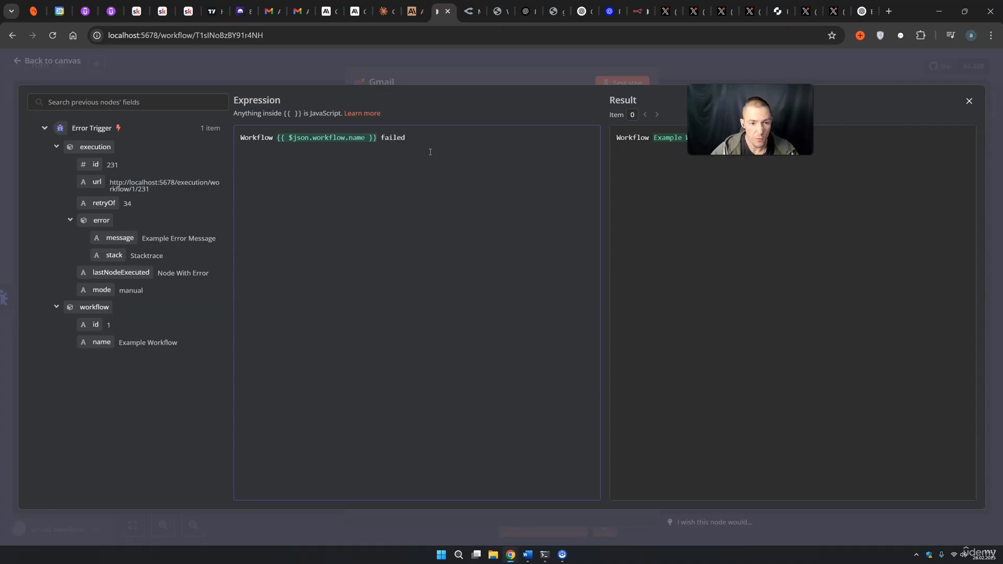
pyautogui.click(680, 76)
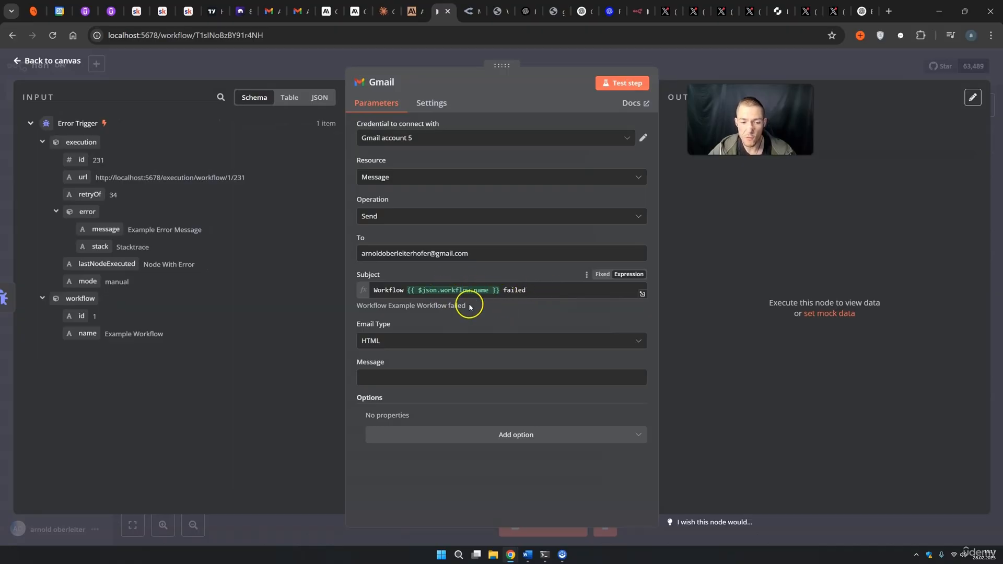
pyautogui.click(361, 340)
pyautogui.click(378, 369)
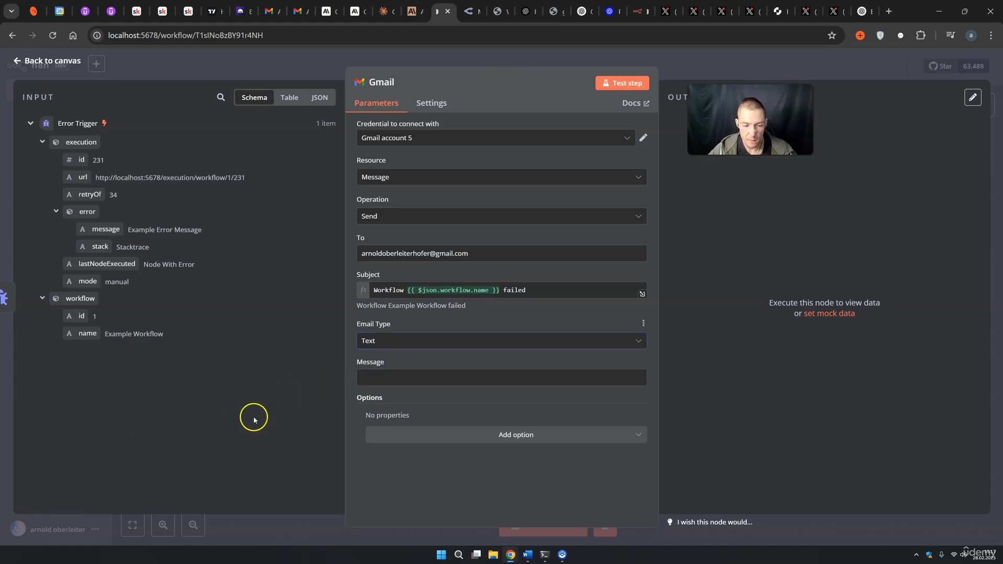
# Begin the message body expression with the workflow name and the current date and time ($now).
pyautogui.click(629, 363)
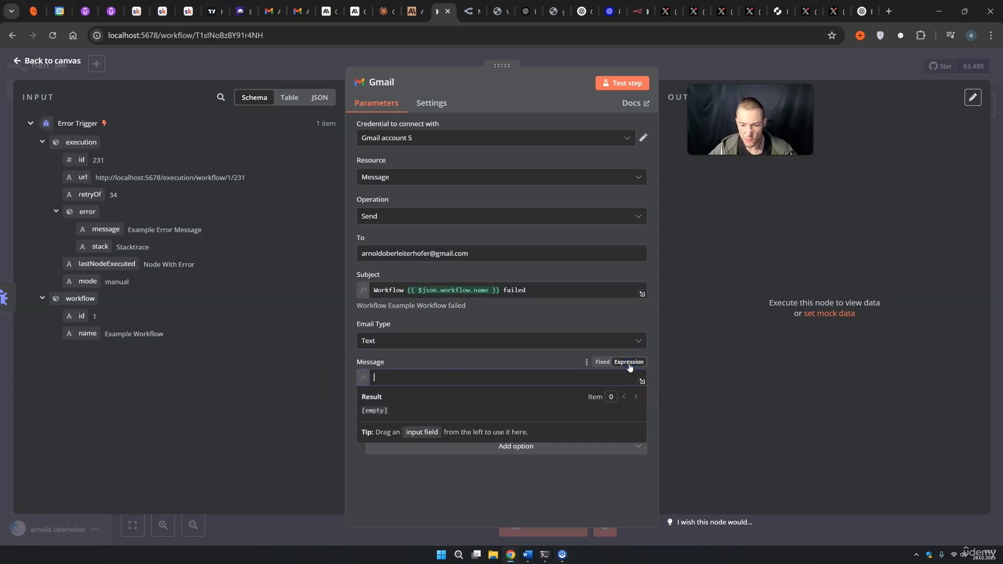
pyautogui.click(643, 382)
pyautogui.click(299, 137)
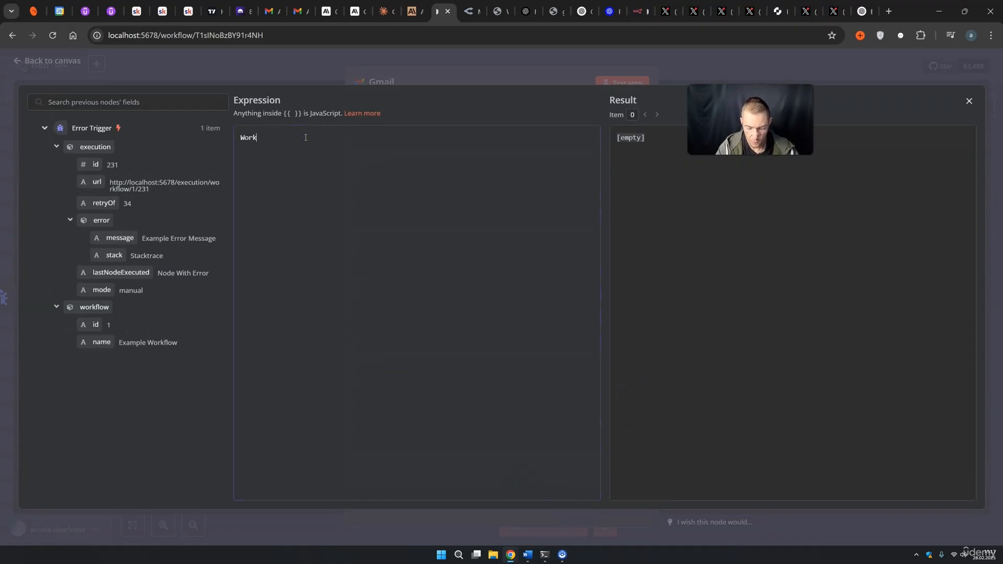
pyautogui.write('Workflow')
pyautogui.moveTo(83, 340); pyautogui.dragTo(329, 154)
pyautogui.click(404, 140)
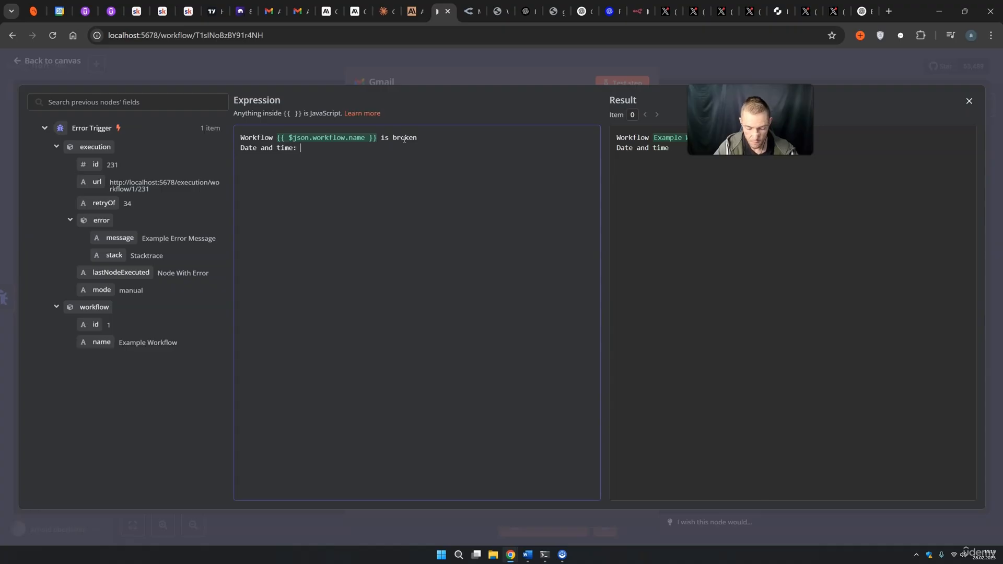
pyautogui.write('{{')
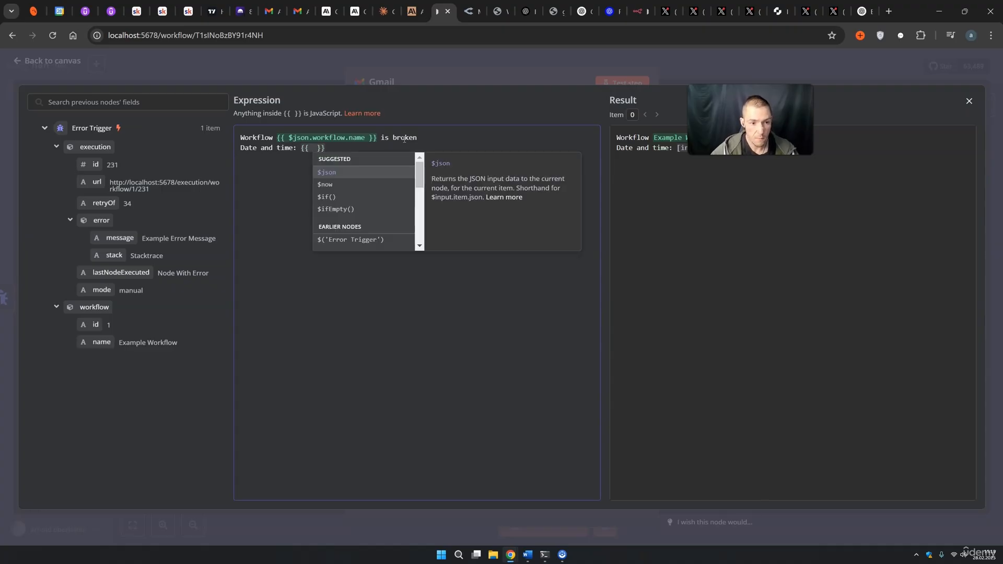
pyautogui.click(348, 184)
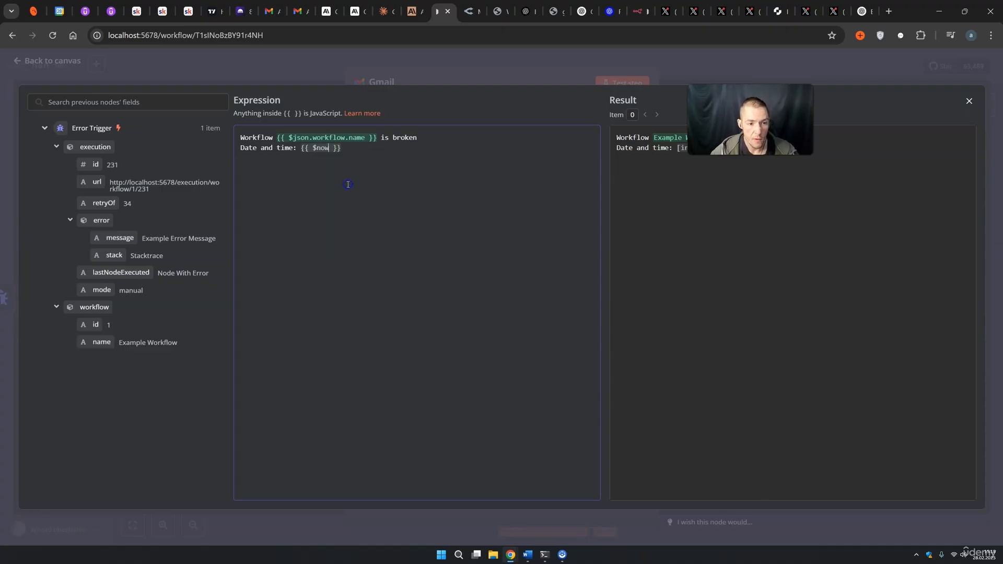
pyautogui.click(360, 147)
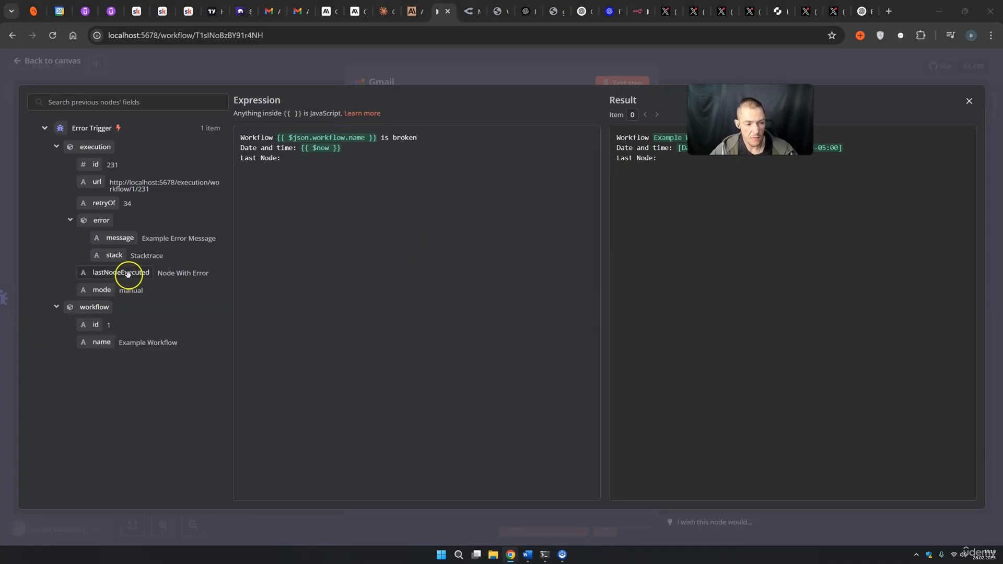
# Add the last executed node, a 'Detailes:' error message line and the error stack to the body.
pyautogui.moveTo(133, 273); pyautogui.dragTo(287, 165)
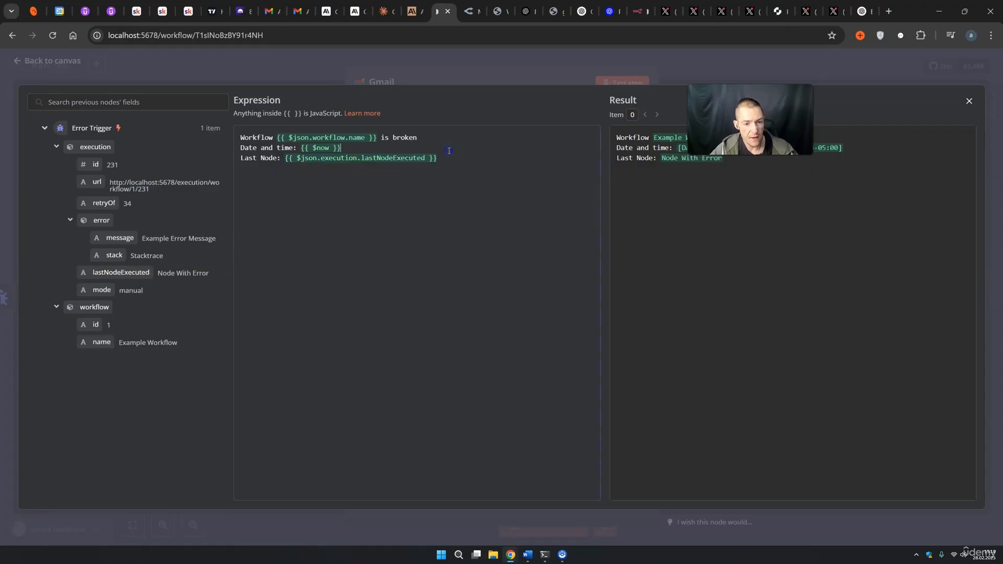
pyautogui.click(258, 187)
pyautogui.click(433, 157)
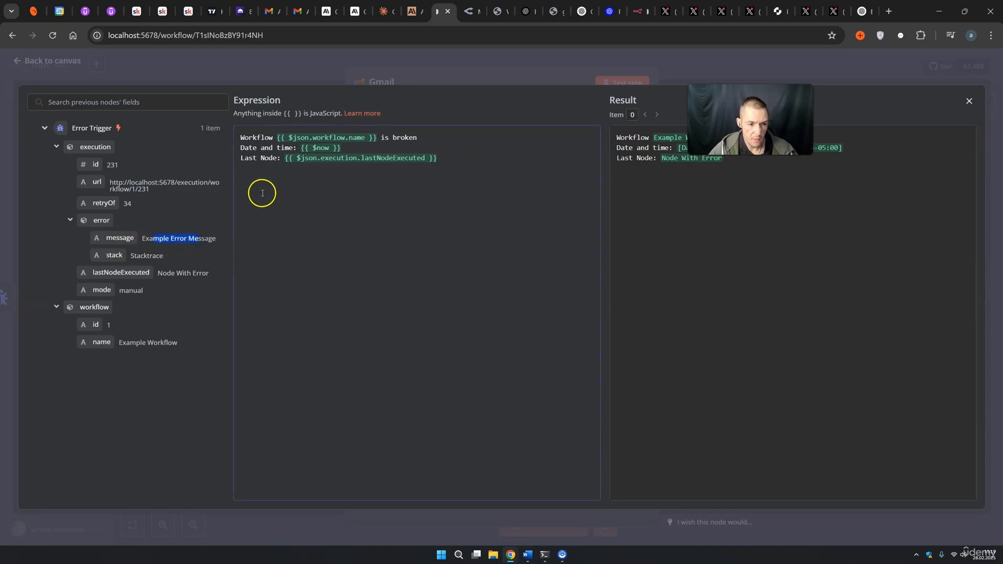
pyautogui.moveTo(125, 239); pyautogui.dragTo(260, 187)
pyautogui.click(410, 180)
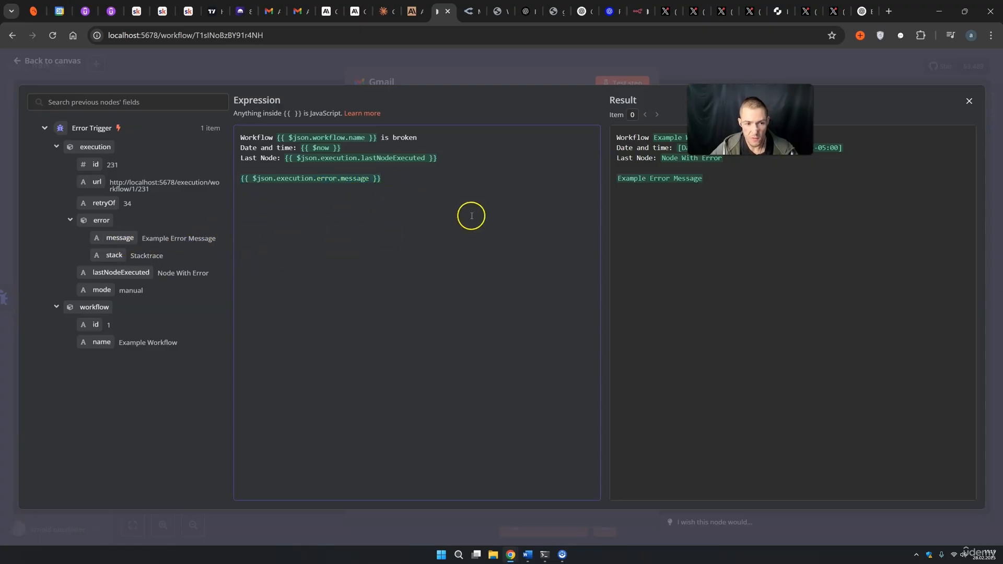
pyautogui.press('Down')
pyautogui.press('Return')
pyautogui.write('Detai')
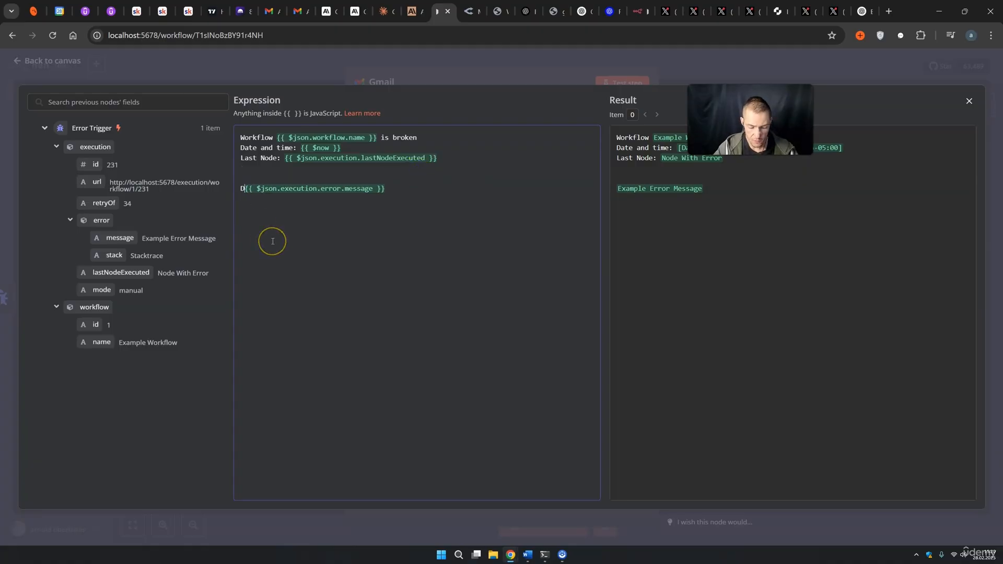
pyautogui.write('les:')
pyautogui.click(452, 195)
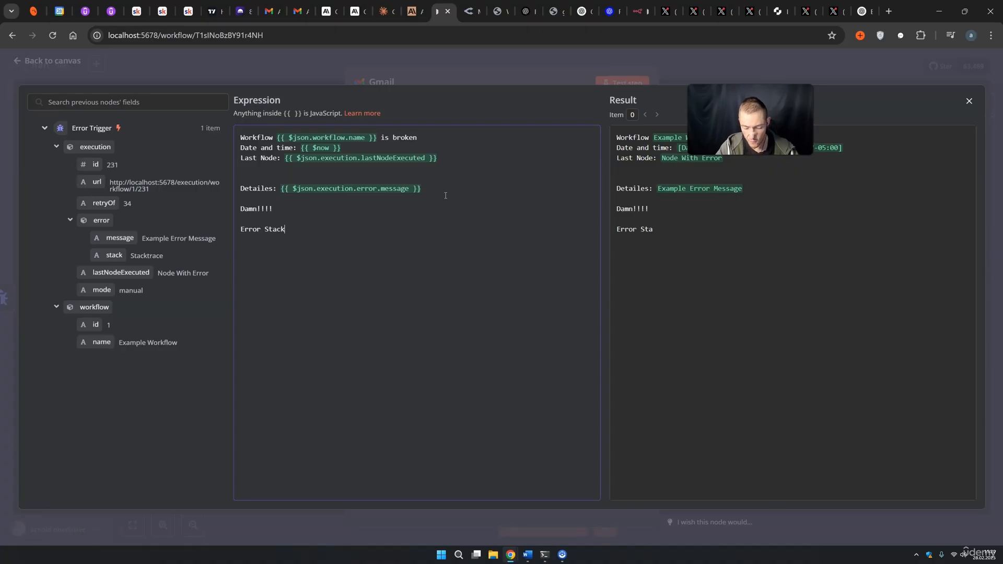
pyautogui.moveTo(114, 254); pyautogui.dragTo(303, 229)
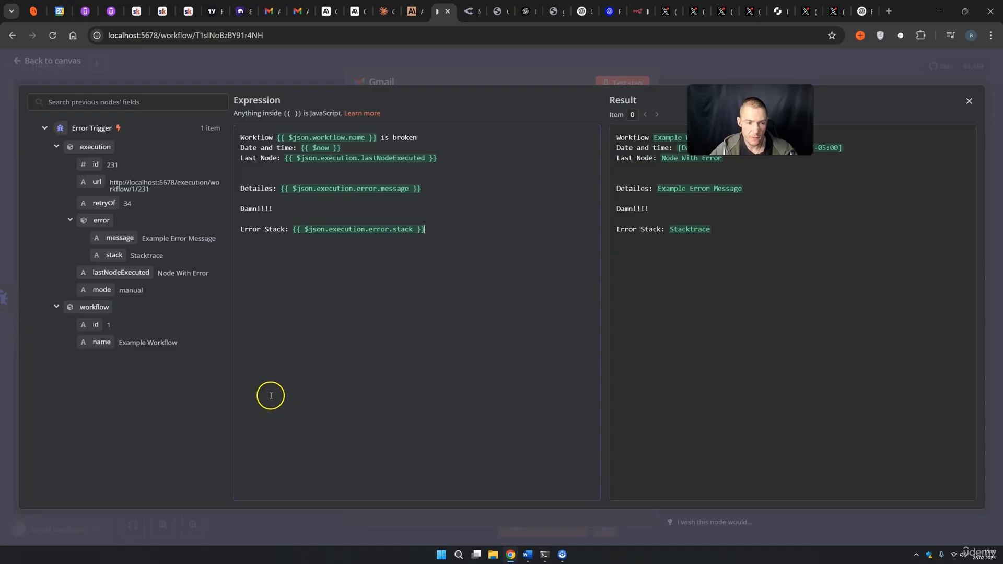
pyautogui.click(498, 77)
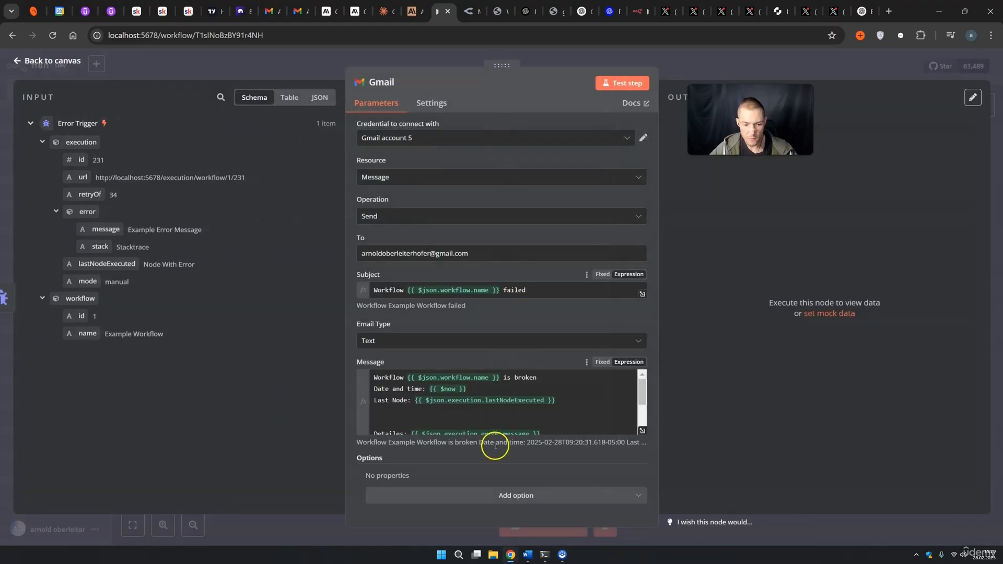
# Leave the Gmail options unchanged and return to the canvas showing Error Trigger feeding Gmail.
pyautogui.scroll(-2, 488, 416)
pyautogui.click(446, 495)
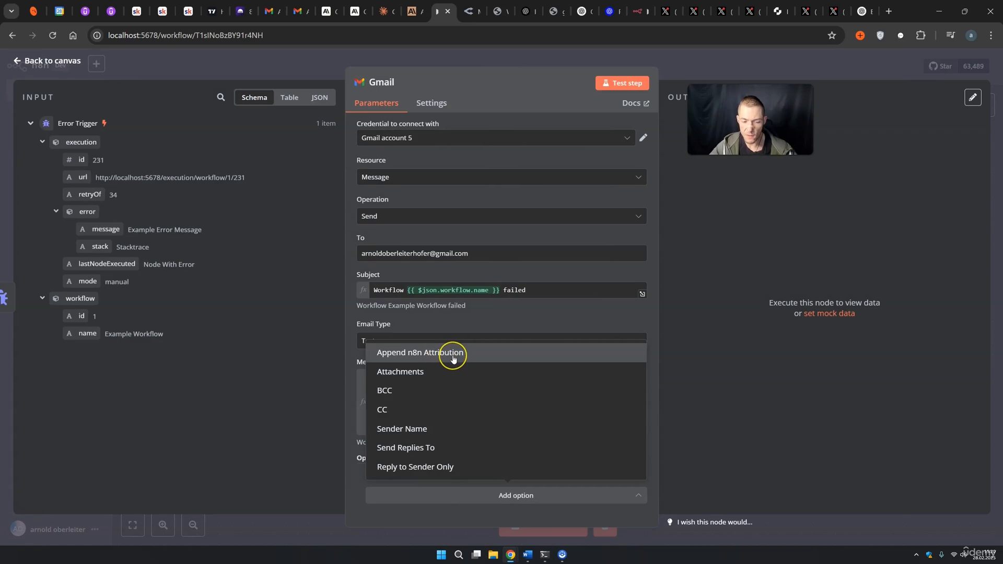
pyautogui.click(765, 354)
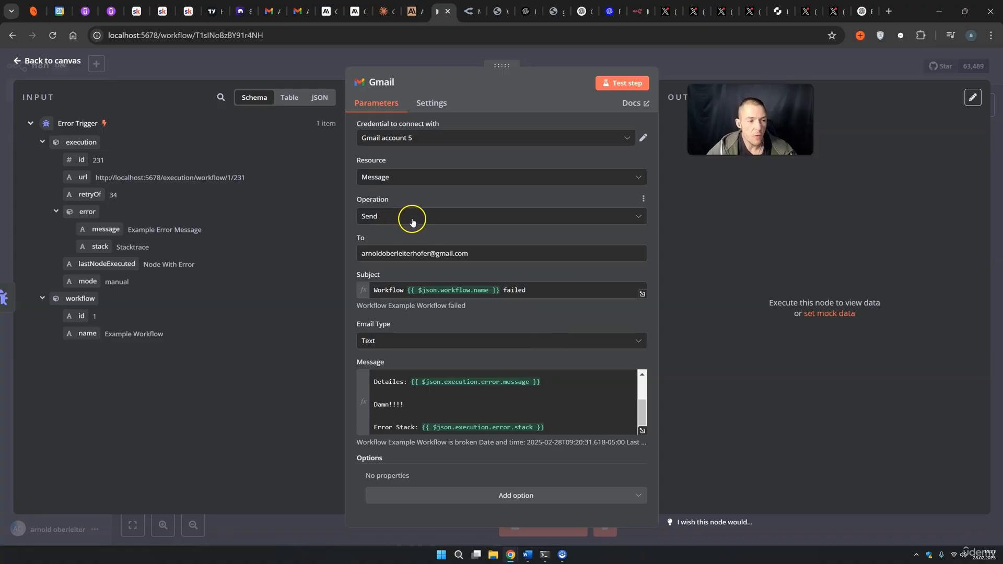
pyautogui.click(676, 71)
pyautogui.moveTo(601, 206); pyautogui.dragTo(375, 226)
pyautogui.moveTo(635, 418); pyautogui.dragTo(729, 349)
# Rename the workflow to 'Error Workflow Trigger' and run a test of it.
pyautogui.doubleClick(175, 67)
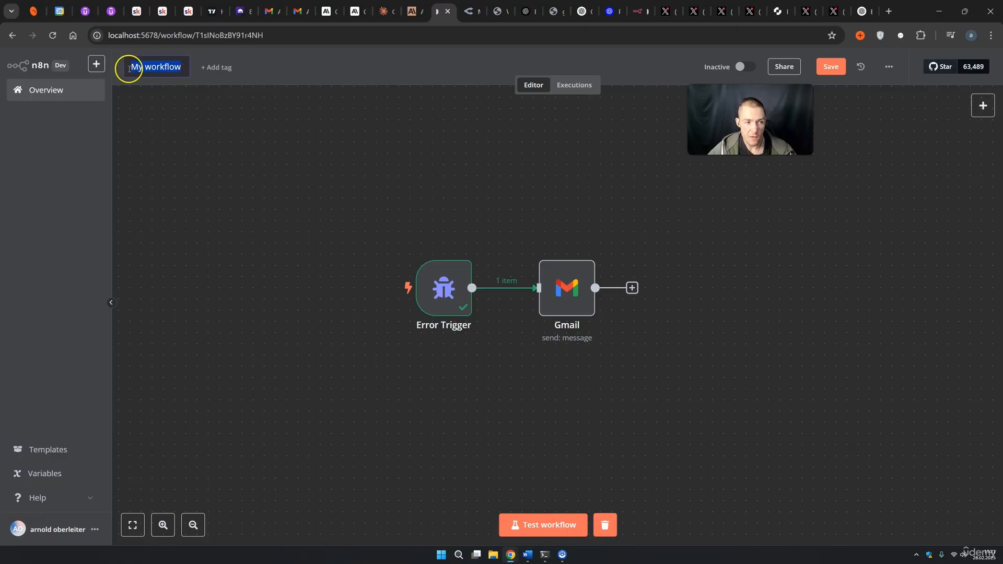
pyautogui.write('Error Trigger')
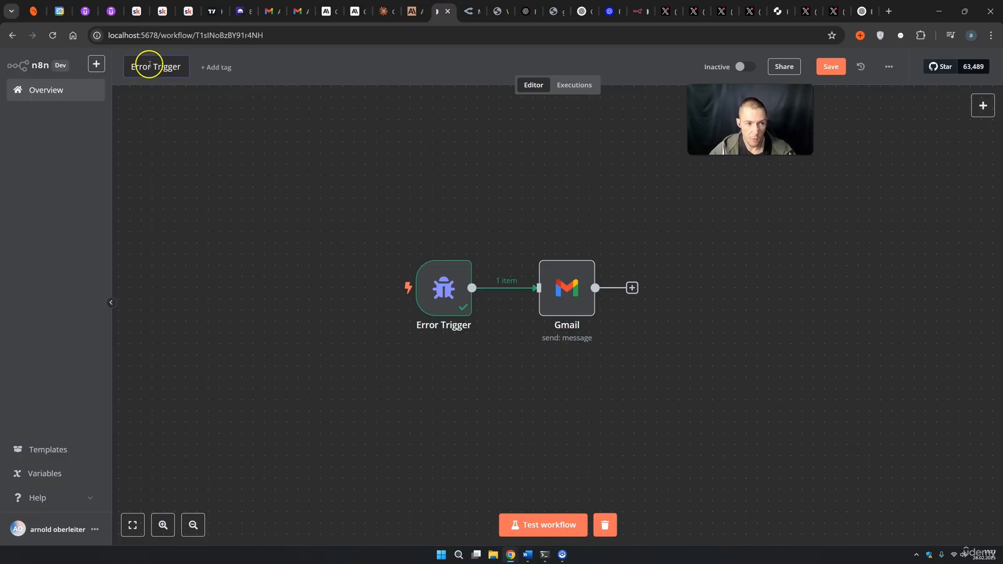
pyautogui.write(' Workflow')
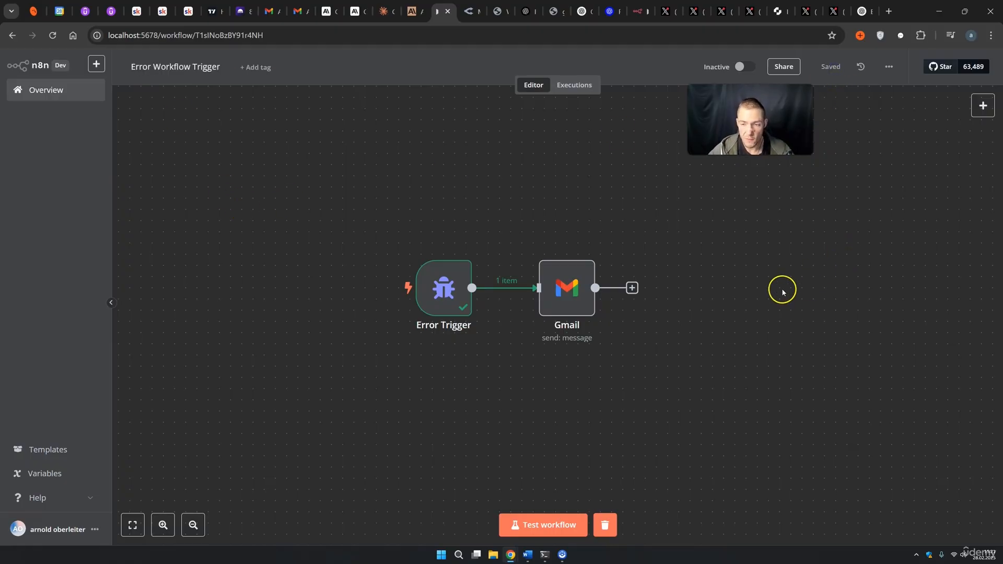
pyautogui.moveTo(878, 402); pyautogui.dragTo(375, 217)
pyautogui.click(830, 375)
pyautogui.click(547, 522)
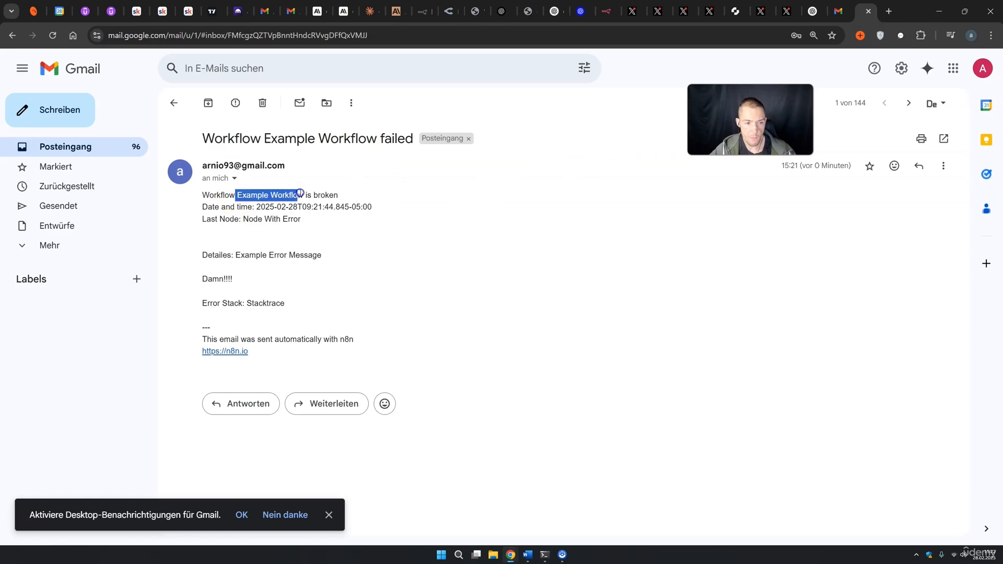
# Review the alert email's date and time, last node, error message and stack trace.
pyautogui.moveTo(219, 208); pyautogui.dragTo(359, 203)
pyautogui.moveTo(246, 220); pyautogui.dragTo(298, 217)
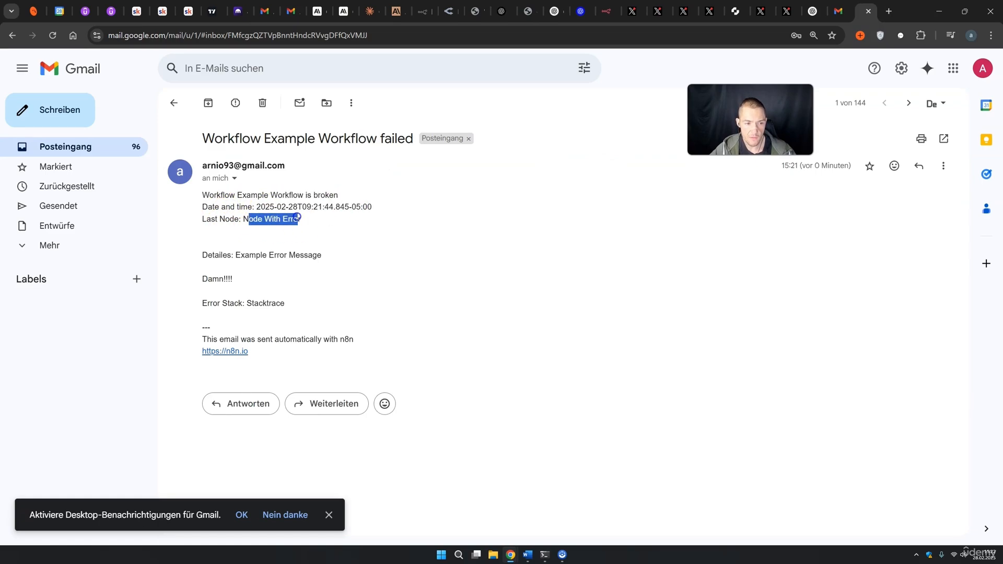
pyautogui.moveTo(238, 255); pyautogui.dragTo(269, 254)
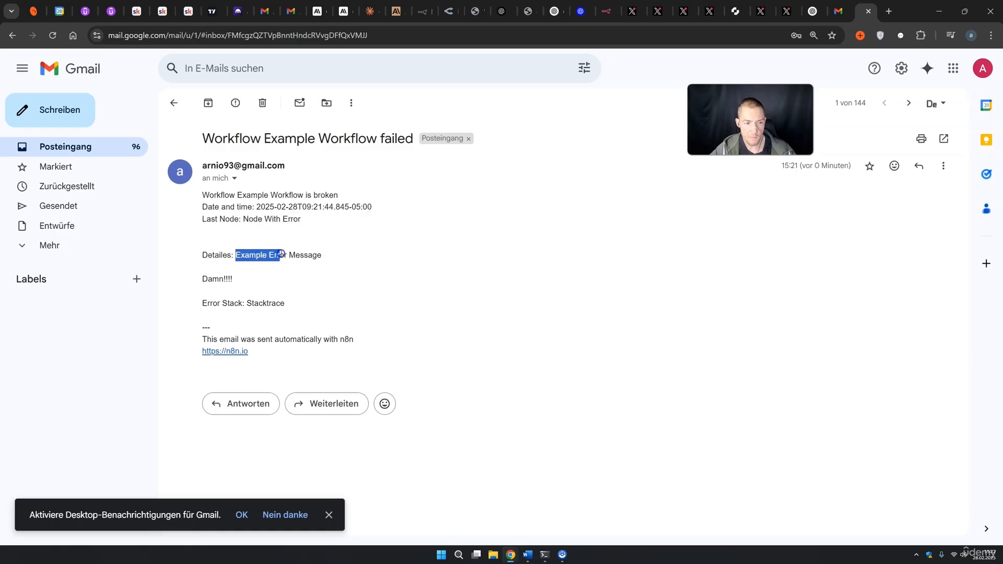
pyautogui.moveTo(204, 277); pyautogui.dragTo(282, 302)
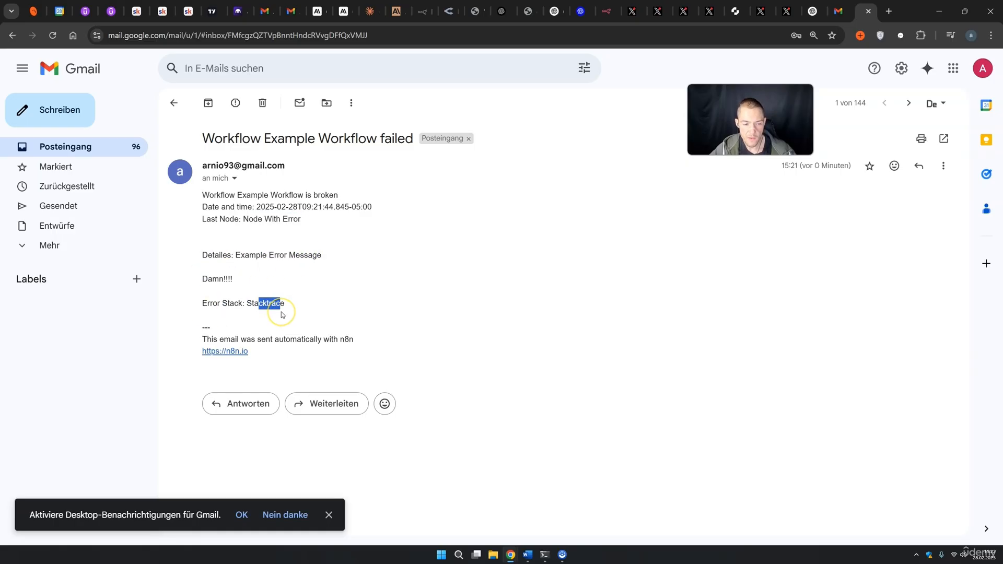
pyautogui.click(333, 335)
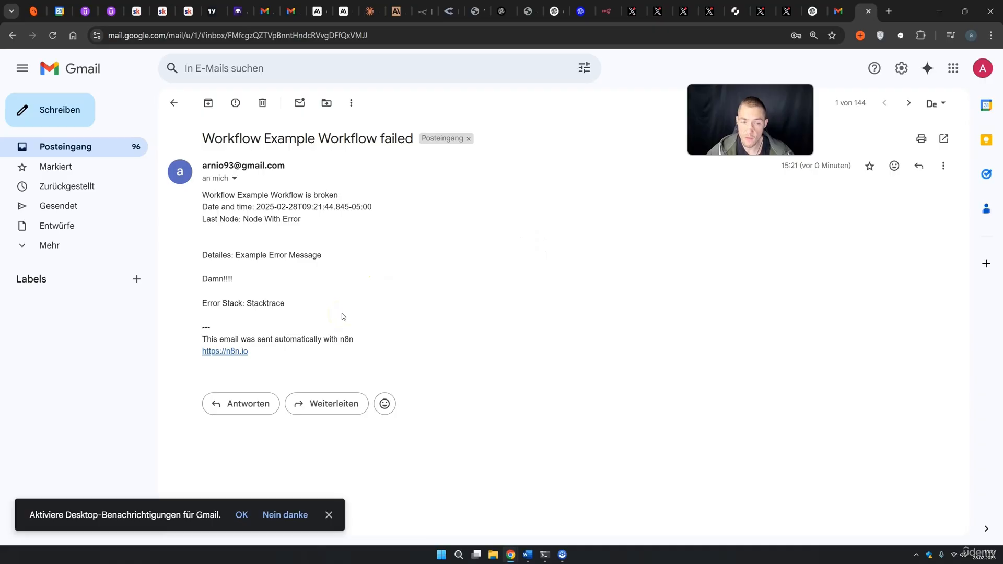
pyautogui.click(333, 334)
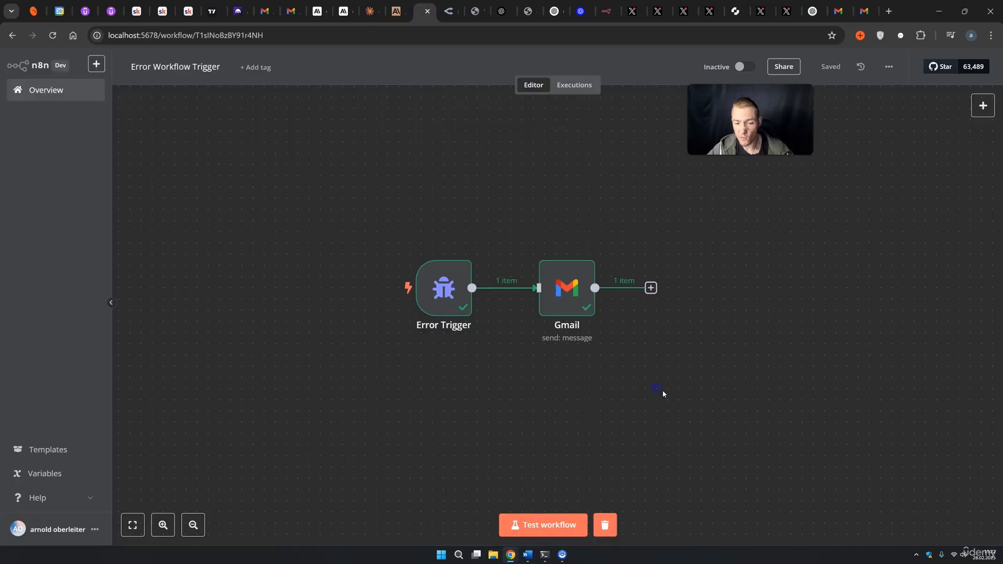
pyautogui.moveTo(847, 439); pyautogui.dragTo(849, 373)
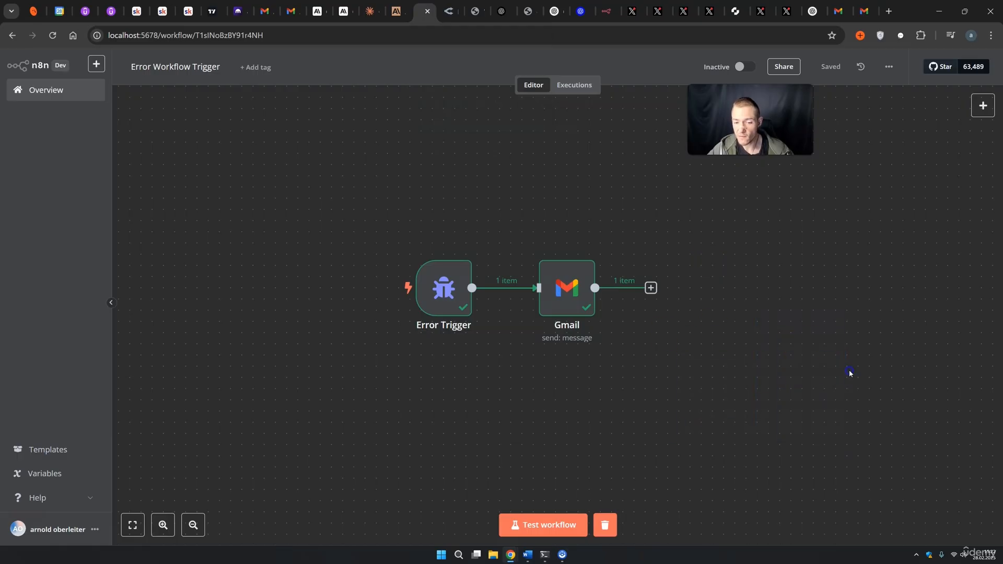
# Create a new workflow with a Schedule Trigger set to fire every 1 minute.
pyautogui.click(85, 96)
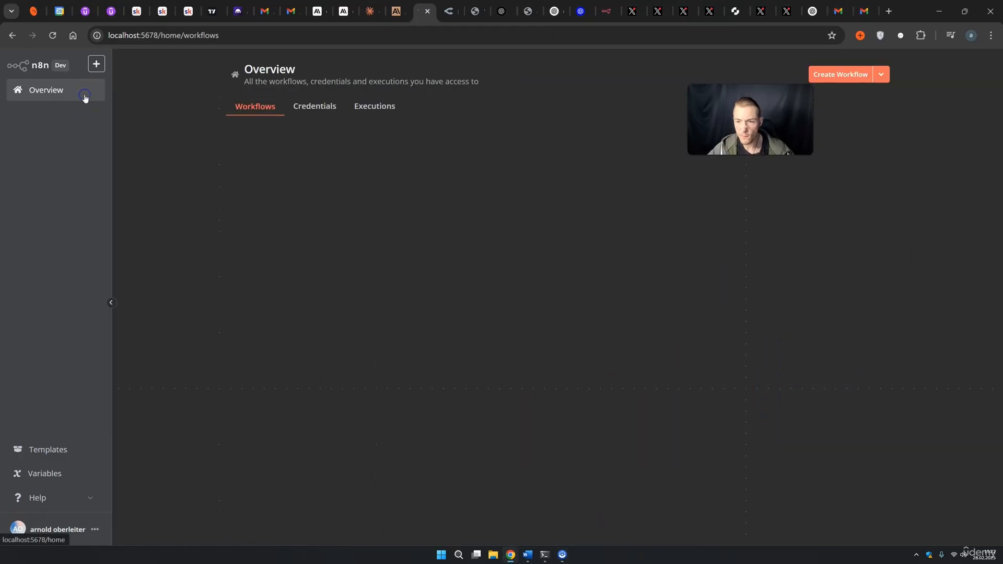
pyautogui.click(847, 74)
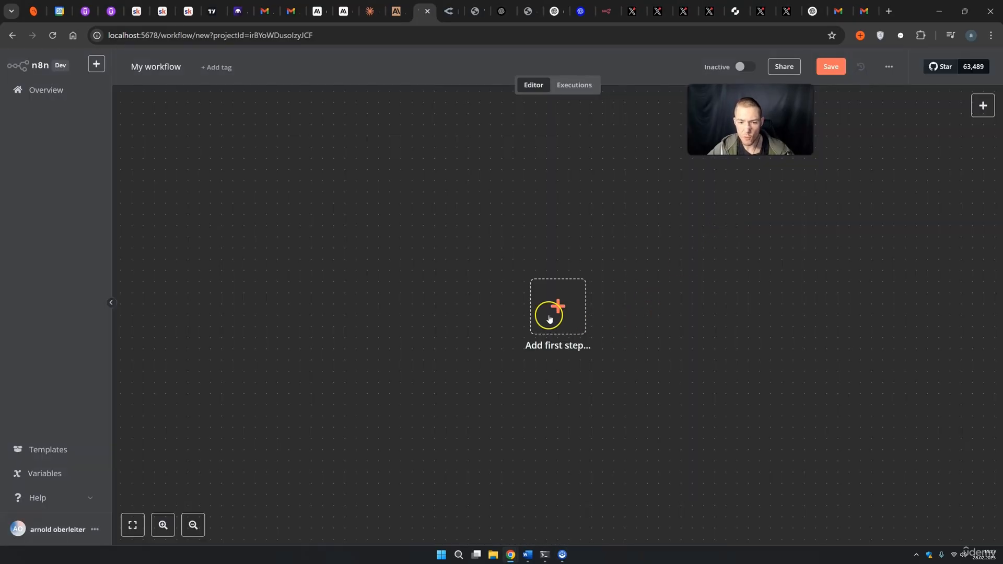
pyautogui.click(549, 319)
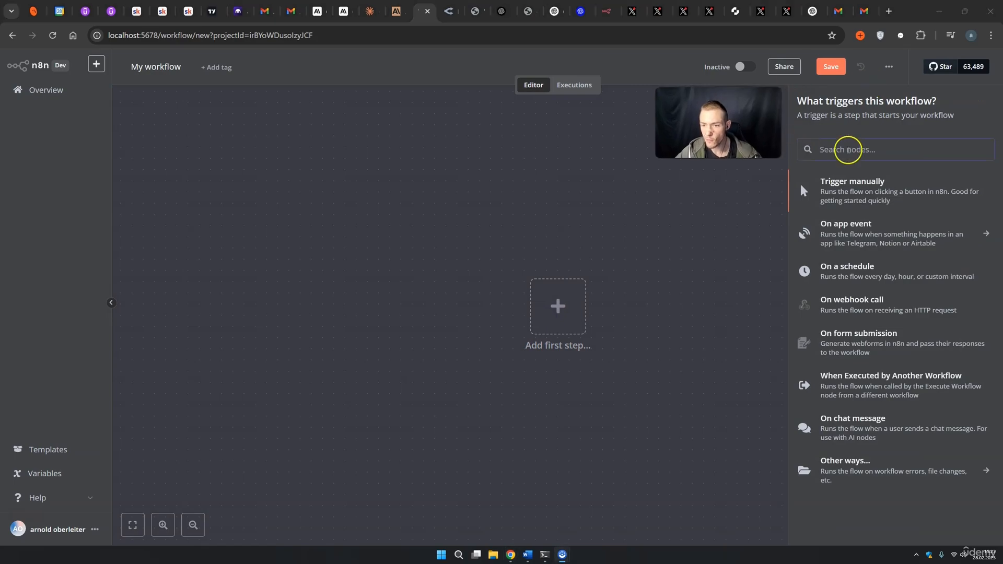
pyautogui.click(870, 269)
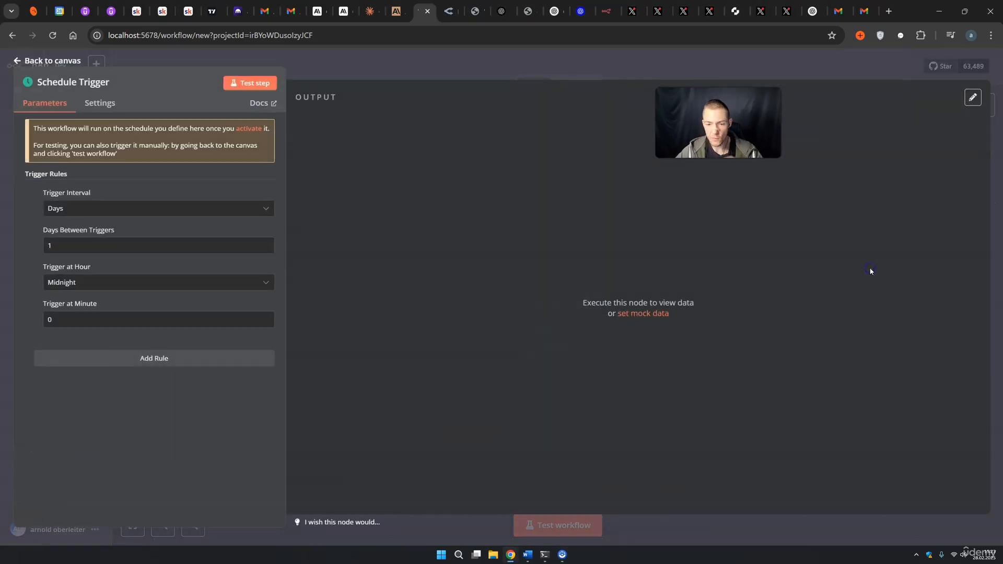
pyautogui.click(112, 212)
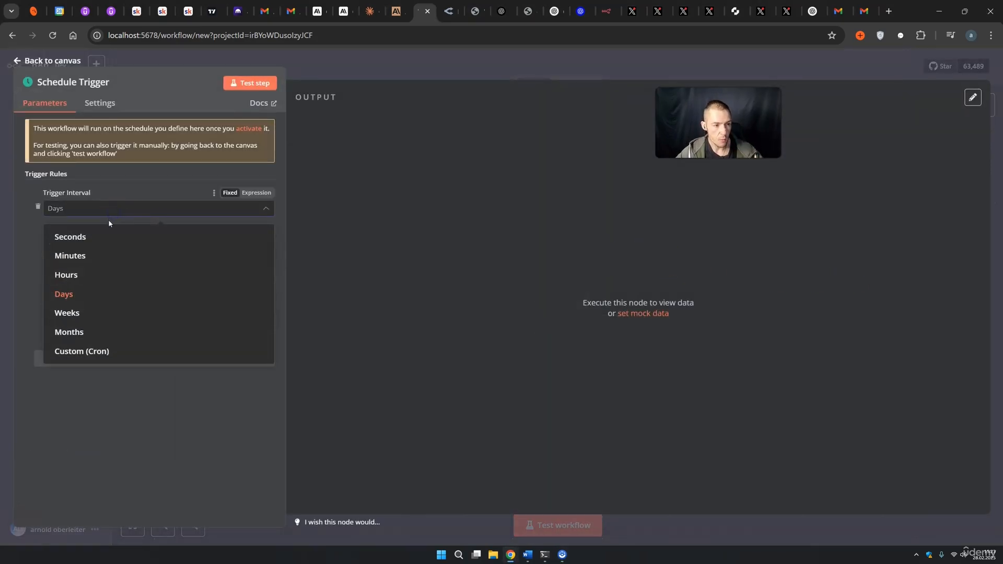
pyautogui.click(83, 258)
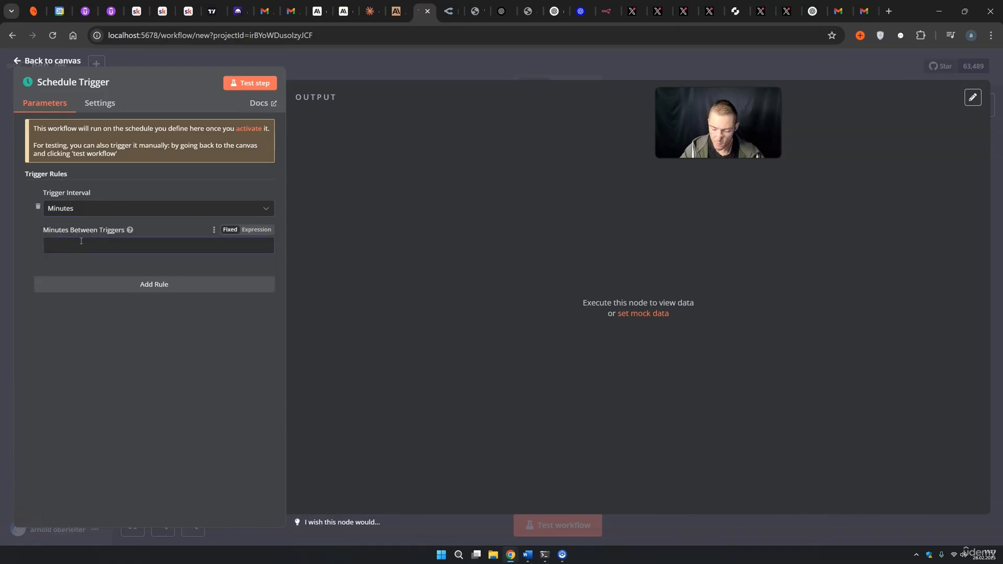
pyautogui.press('BackSpace')
pyautogui.write('1')
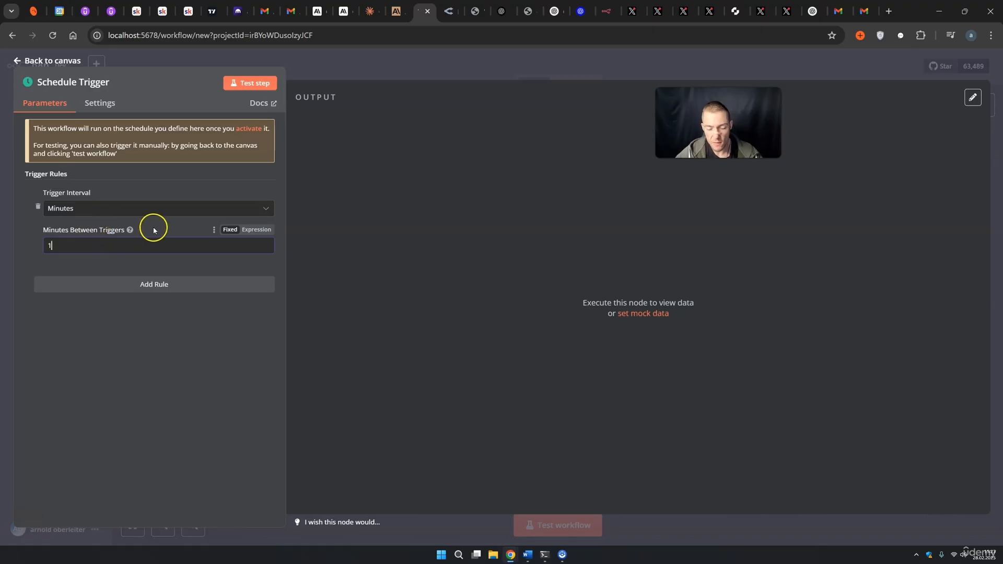
pyautogui.click(379, 76)
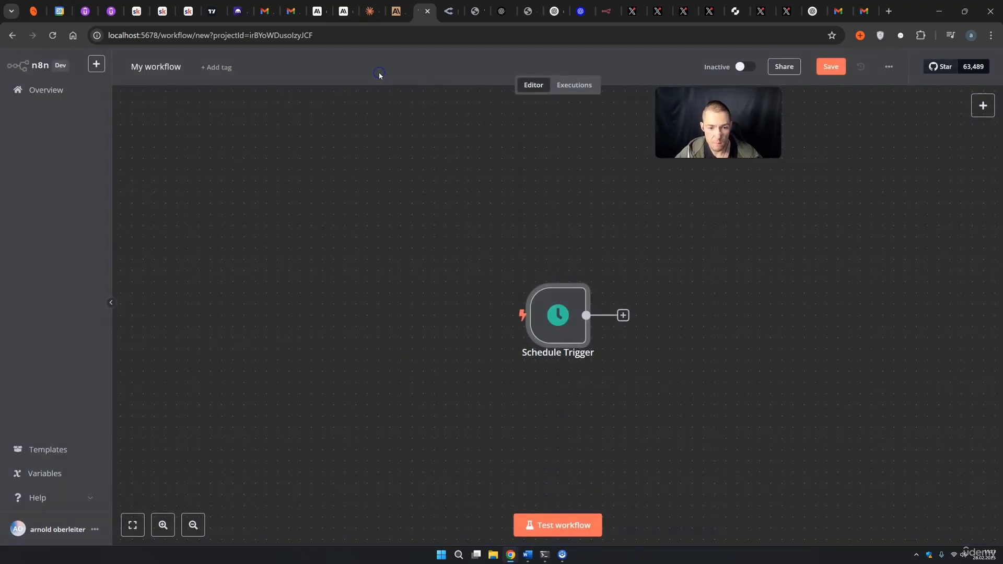
# Add an AI Agent step after the Schedule Trigger.
pyautogui.click(495, 255)
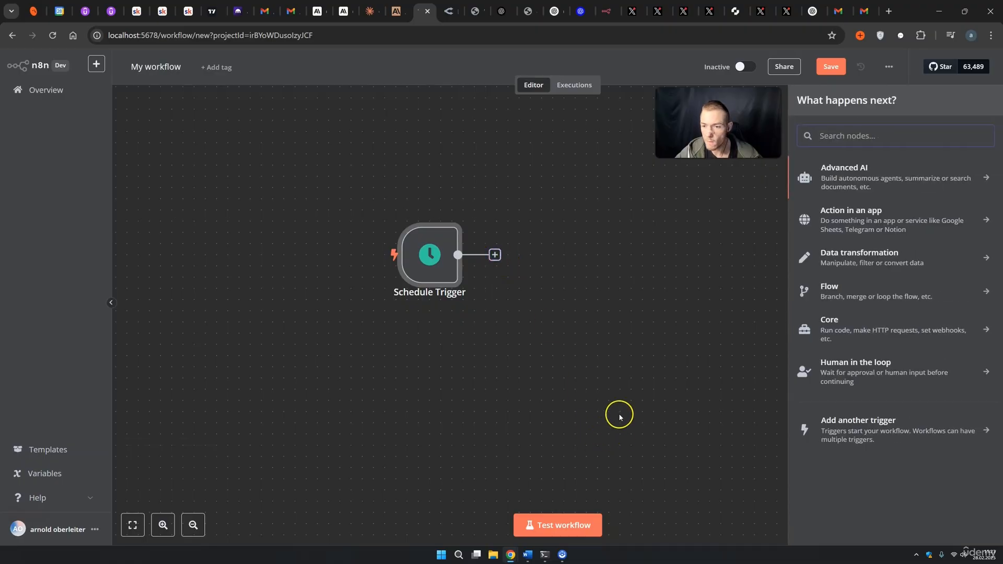
pyautogui.click(855, 176)
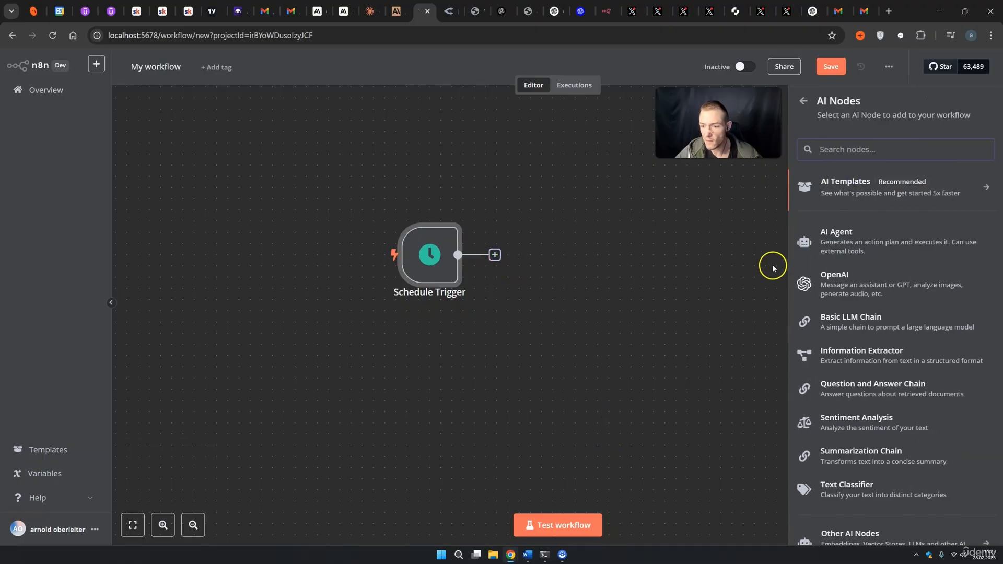
pyautogui.click(867, 231)
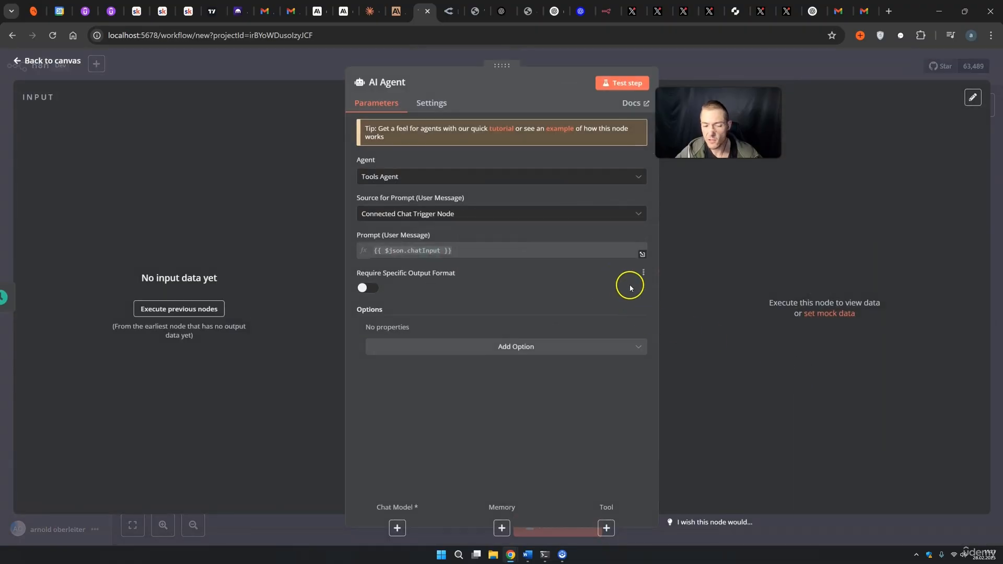
pyautogui.click(703, 77)
# Attach an OpenAI Chat Model using gpt-4o-mini to the AI Agent.
pyautogui.click(553, 319)
pyautogui.scroll(-1, 845, 446)
pyautogui.click(875, 505)
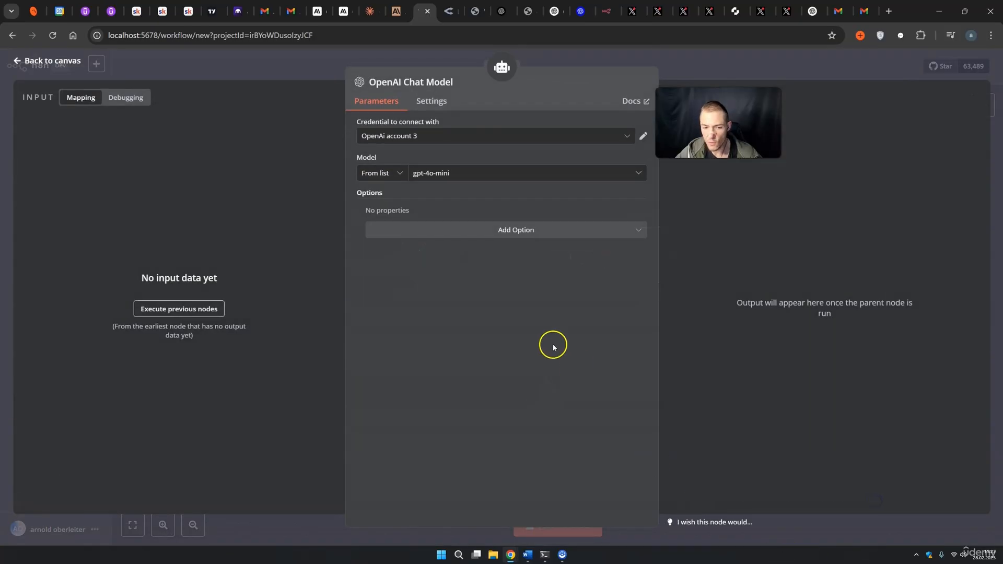
pyautogui.click(737, 74)
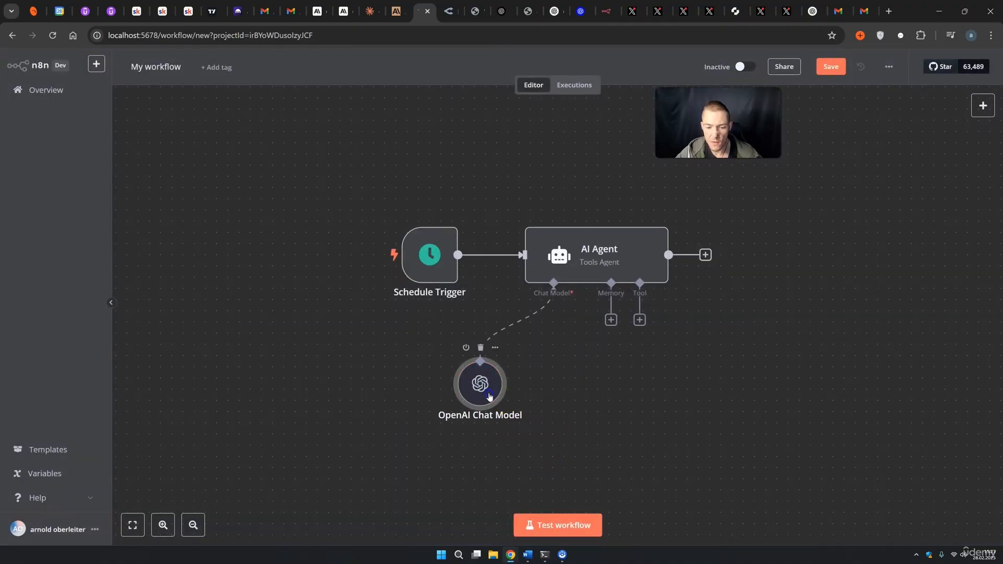
pyautogui.doubleClick(478, 382)
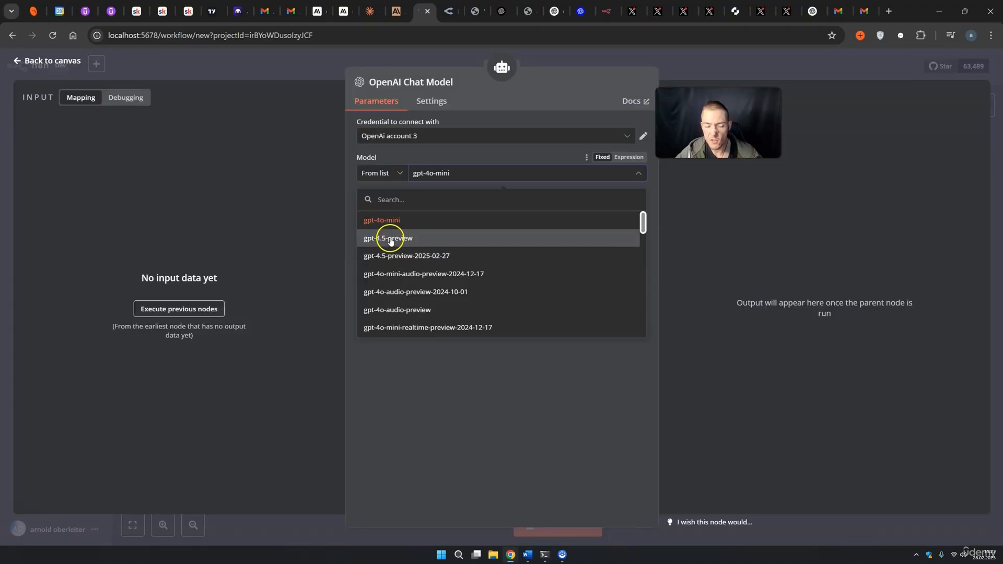
pyautogui.click(666, 77)
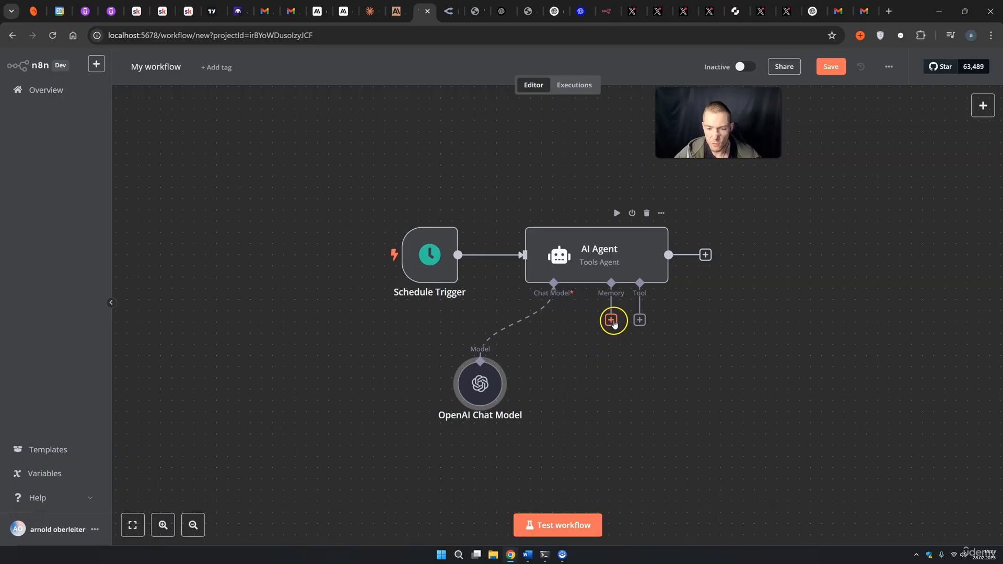
pyautogui.doubleClick(626, 260)
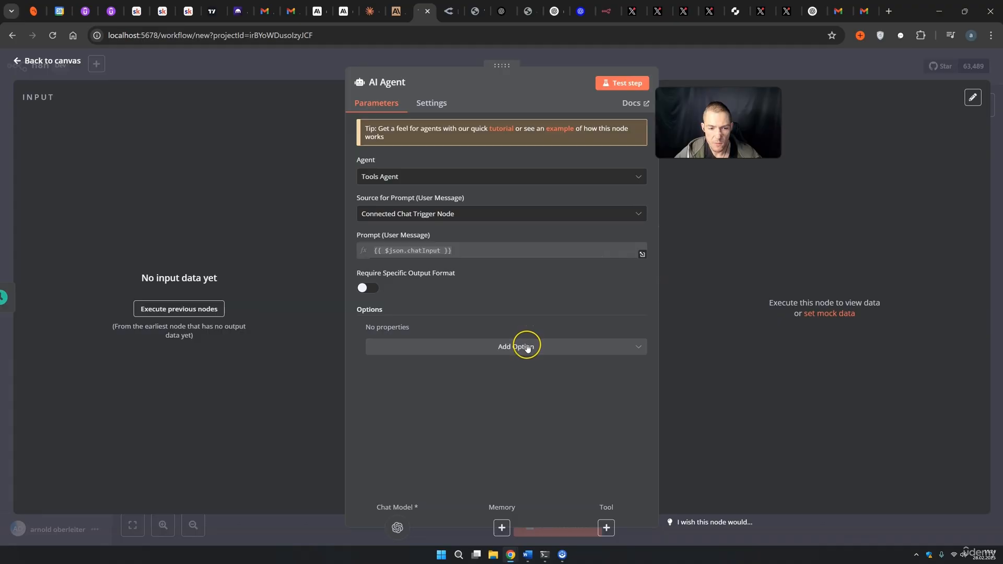
# Give the agent the system message 'You write short storys about animals'.
pyautogui.click(528, 349)
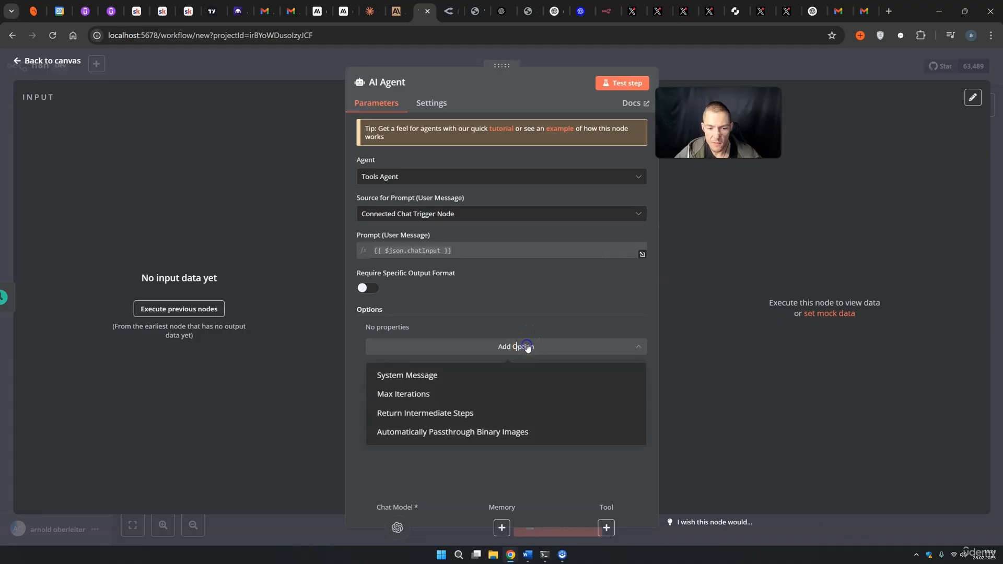
pyautogui.click(439, 385)
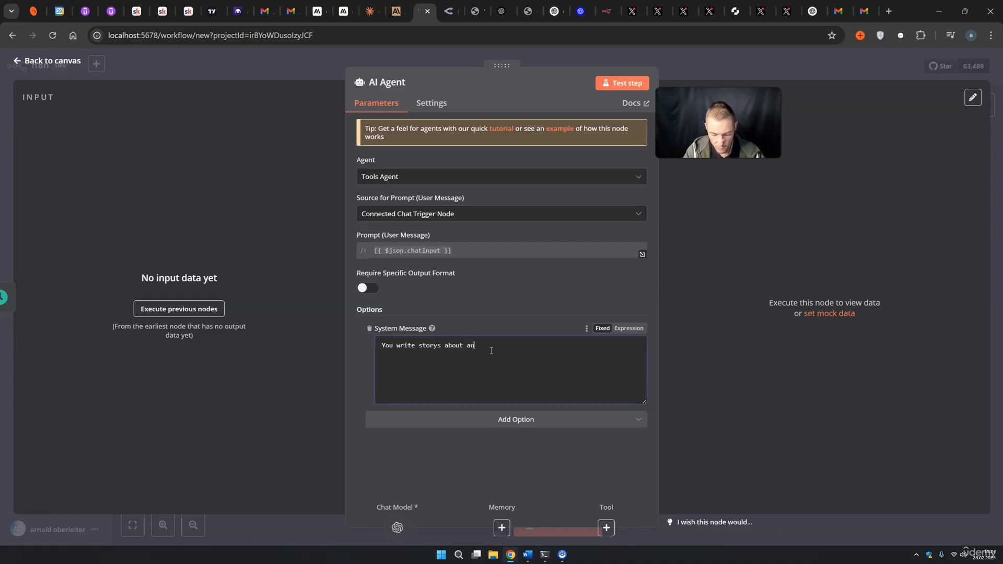
pyautogui.click(419, 346)
pyautogui.write('short')
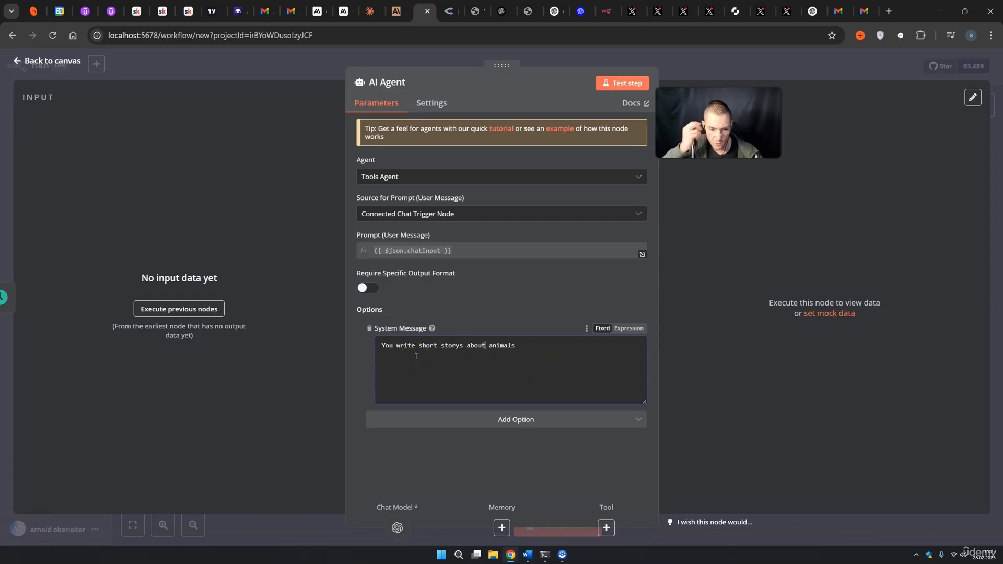
pyautogui.moveTo(520, 353); pyautogui.dragTo(390, 339)
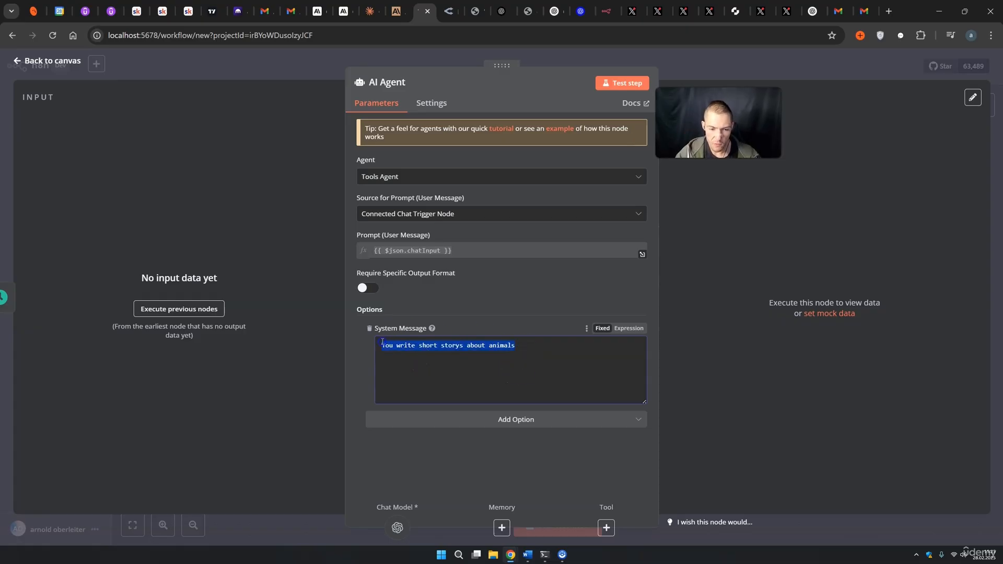
# Set the agent's prompt source to 'Define below'.
pyautogui.click(460, 214)
pyautogui.click(424, 276)
pyautogui.click(403, 255)
# Paste the story prompt into the AI Agent and edit it to 'write a short story about a animal'.
pyautogui.write('You write short storys about animals')
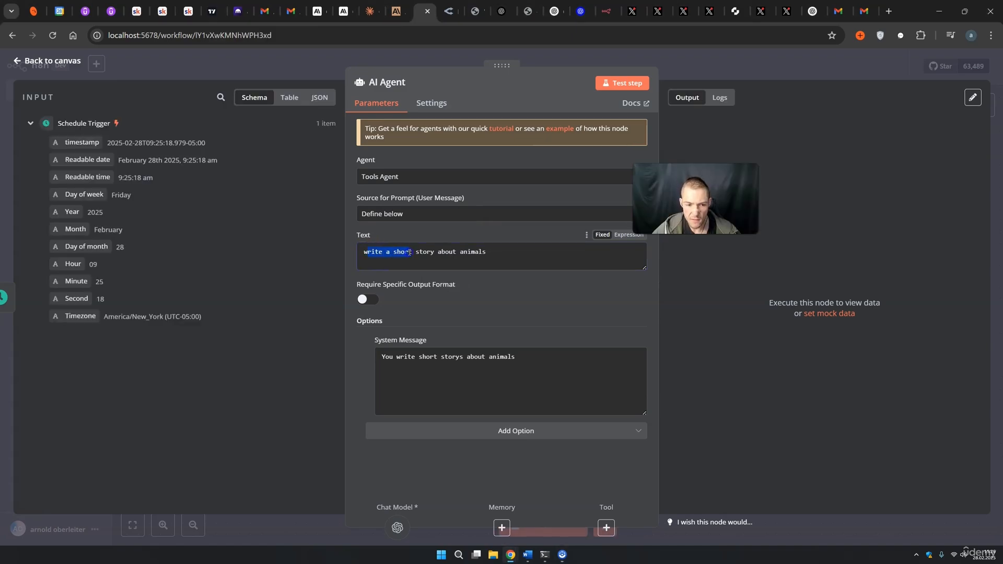
pyautogui.press('Right')
pyautogui.write('a')
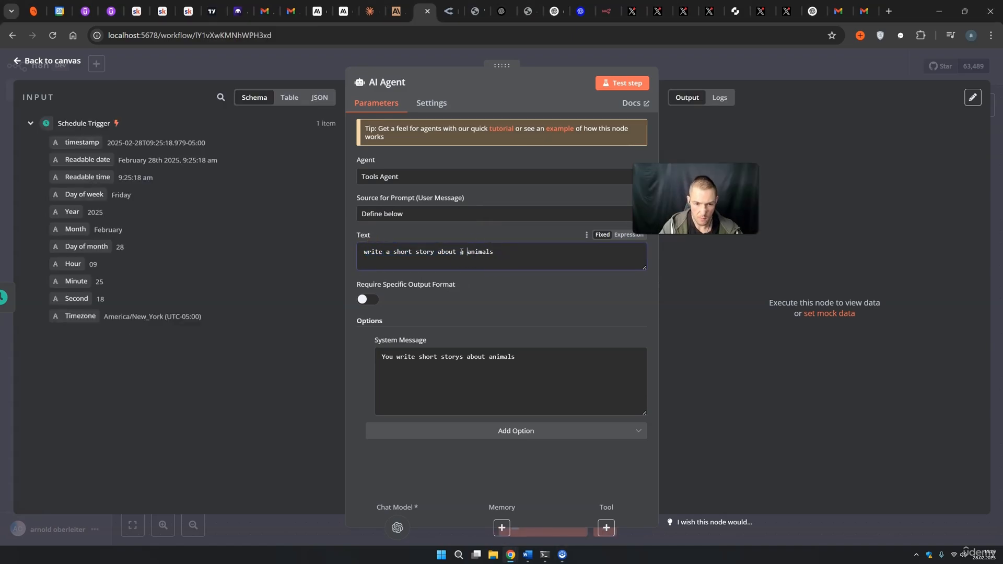
pyautogui.moveTo(490, 254); pyautogui.dragTo(494, 253)
pyautogui.press('BackSpace')
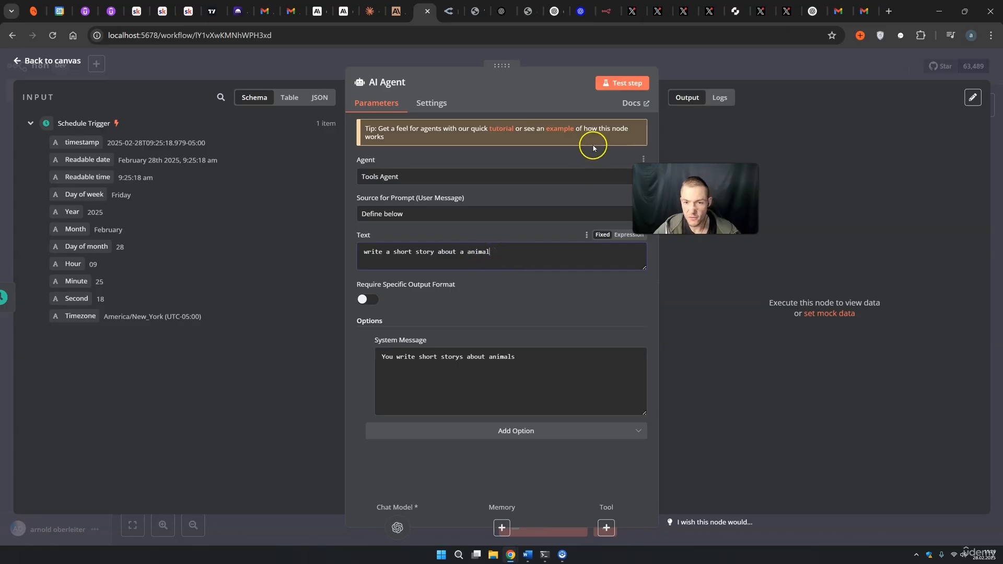
# Test the AI Agent step, review the generated story 'The Flower Thief', and return to the canvas.
pyautogui.click(622, 84)
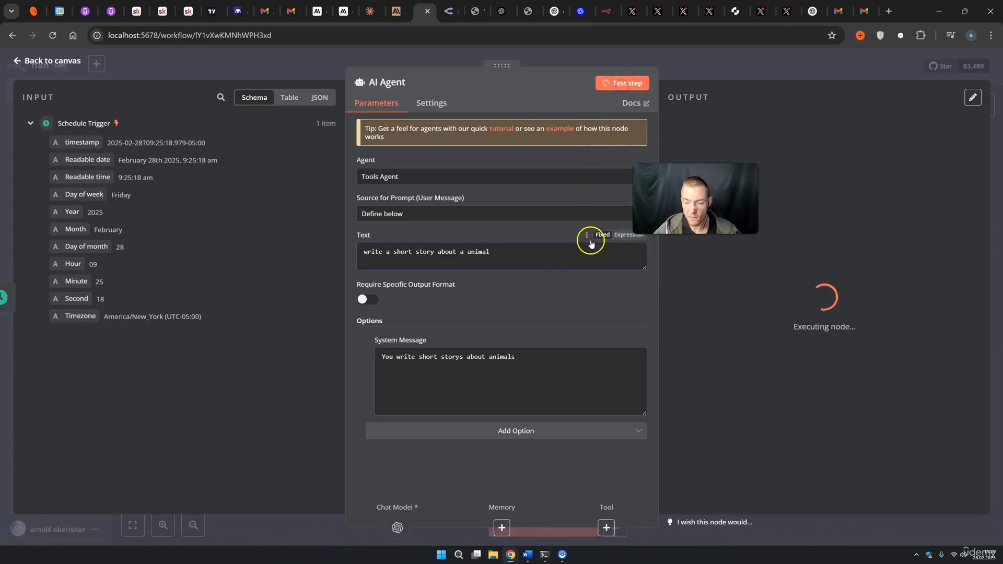
pyautogui.moveTo(746, 149); pyautogui.dragTo(811, 194)
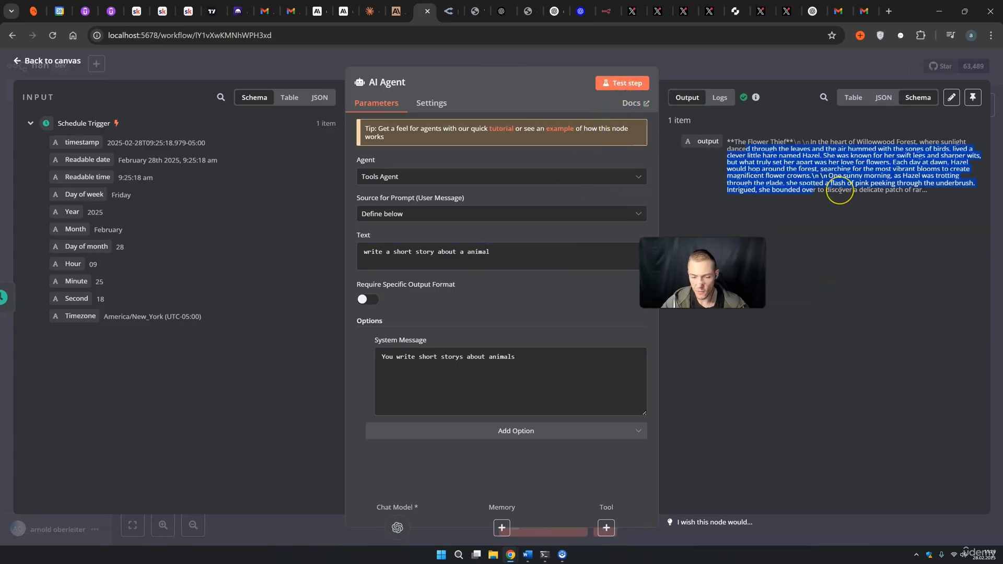
pyautogui.click(703, 60)
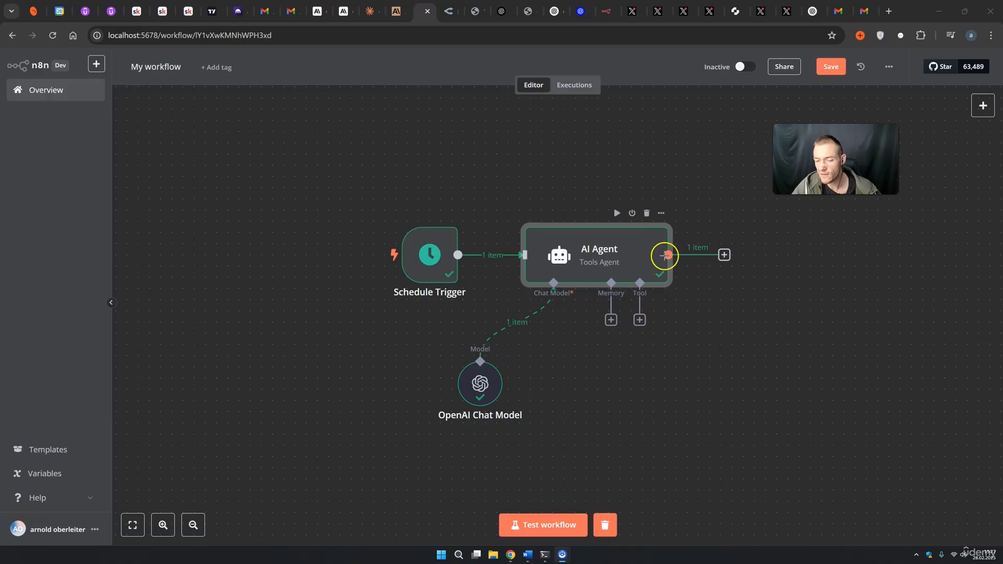
# In workflow settings, search 'ber', choose Europe/Berlin as the timezone, and save.
pyautogui.click(688, 155)
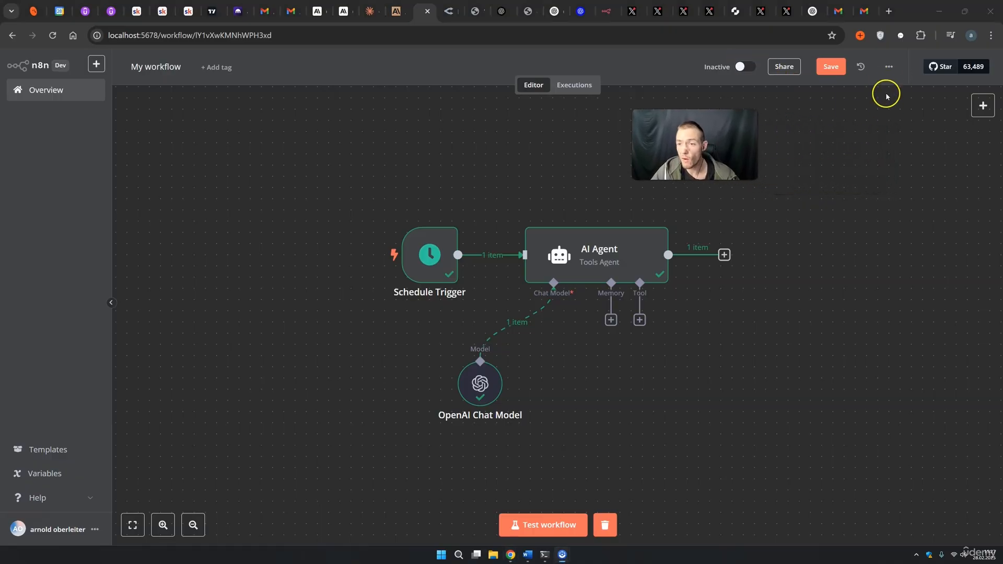
pyautogui.click(889, 69)
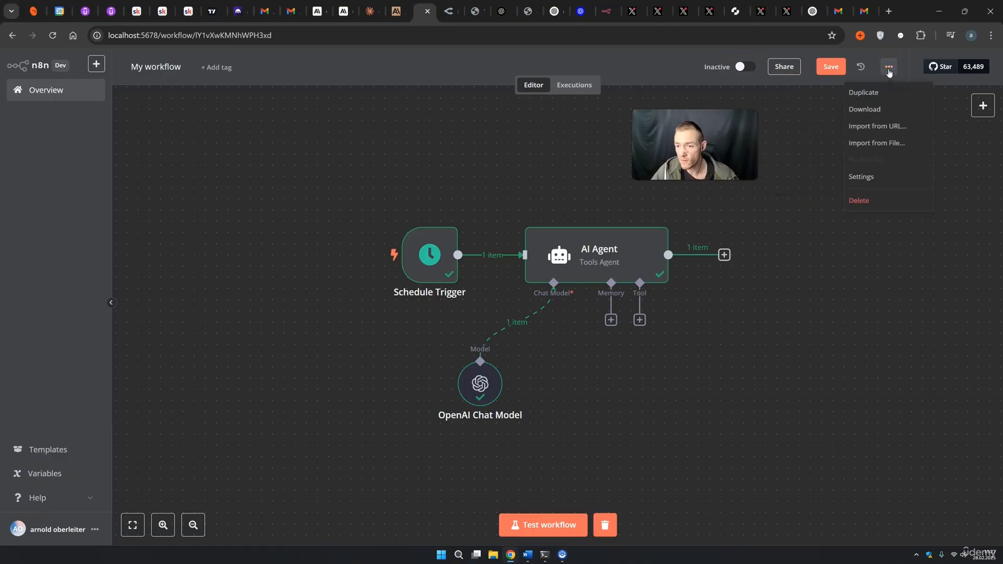
pyautogui.click(873, 176)
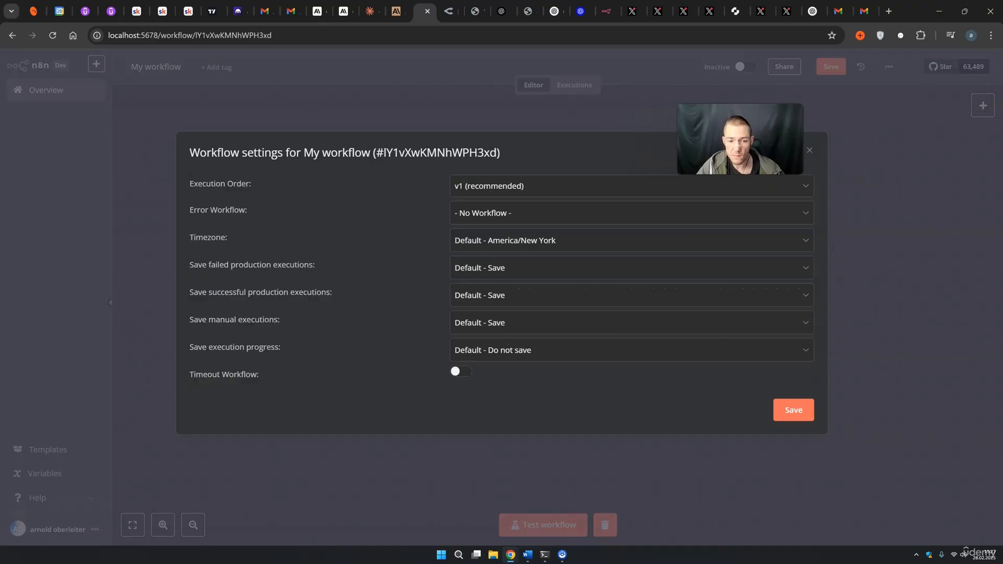
pyautogui.moveTo(190, 239); pyautogui.dragTo(200, 238)
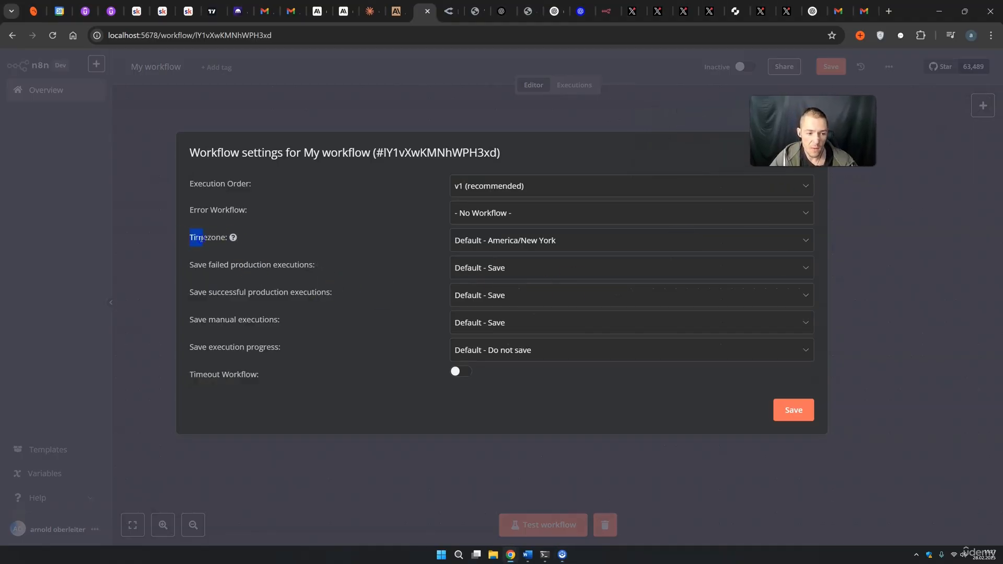
pyautogui.click(554, 249)
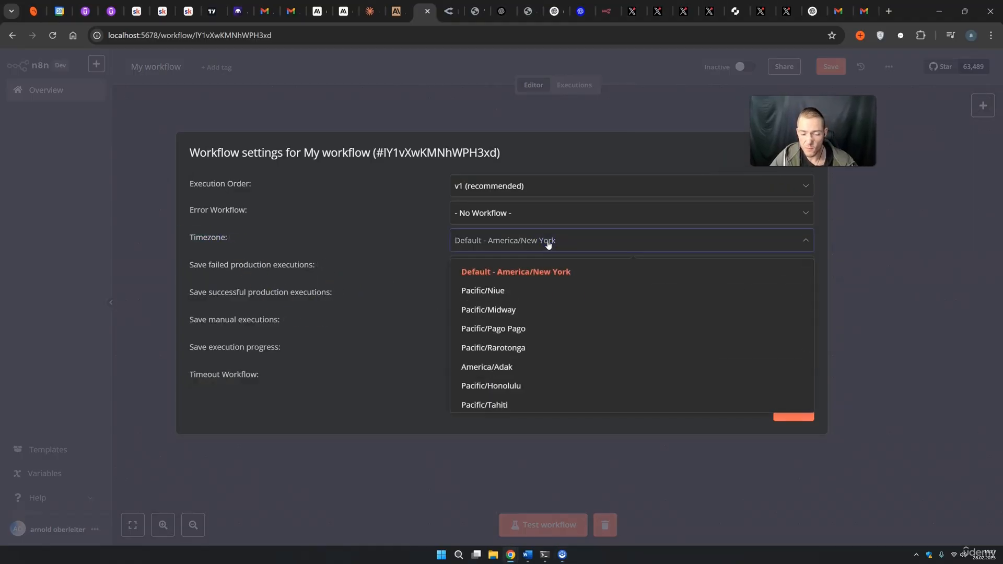
pyautogui.write('ber')
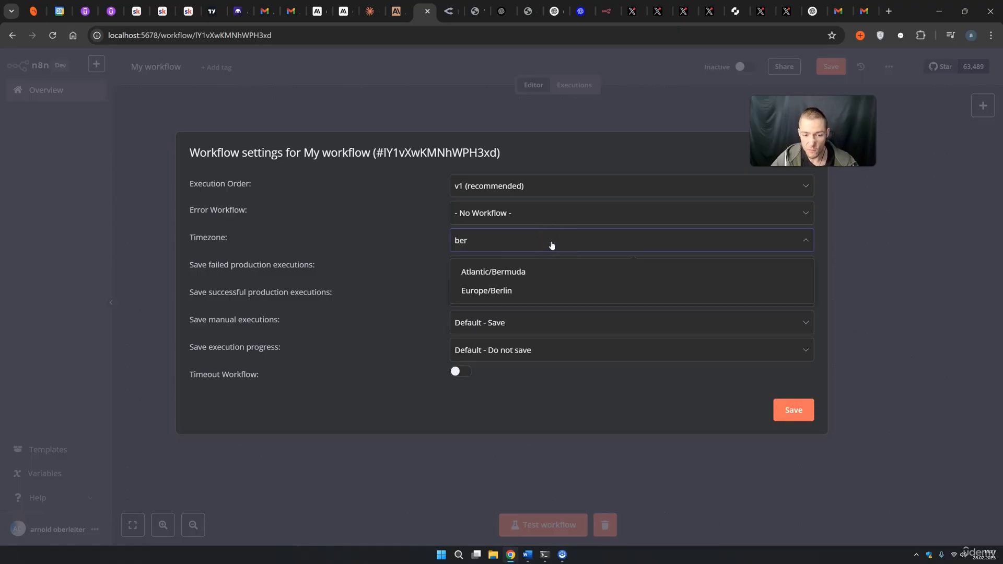
pyautogui.click(479, 290)
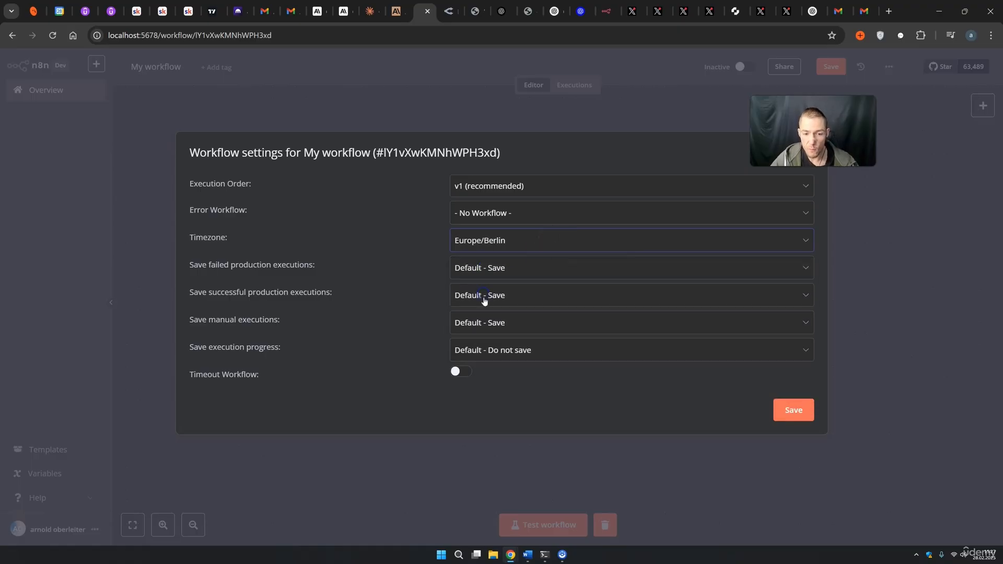
pyautogui.click(780, 420)
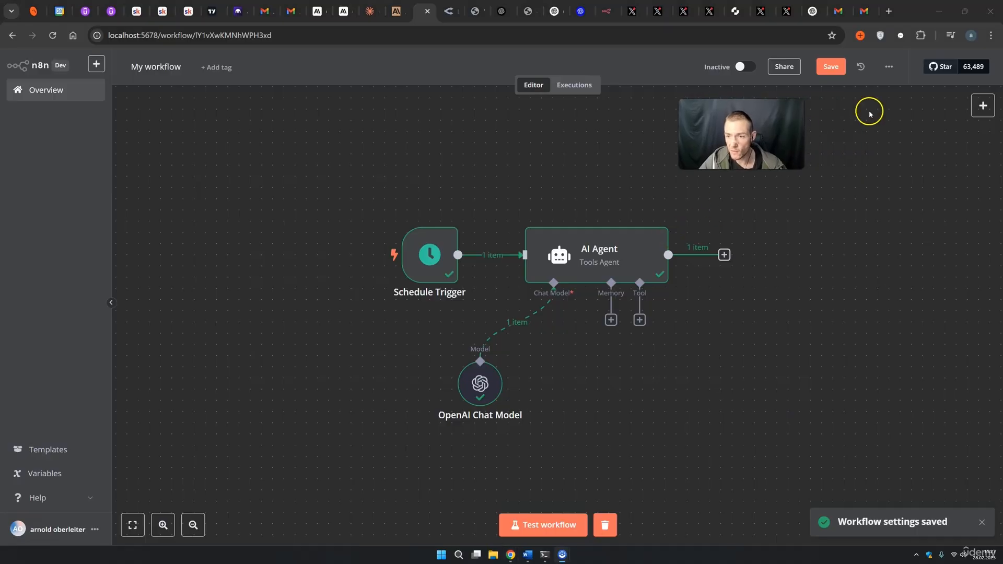
pyautogui.click(887, 67)
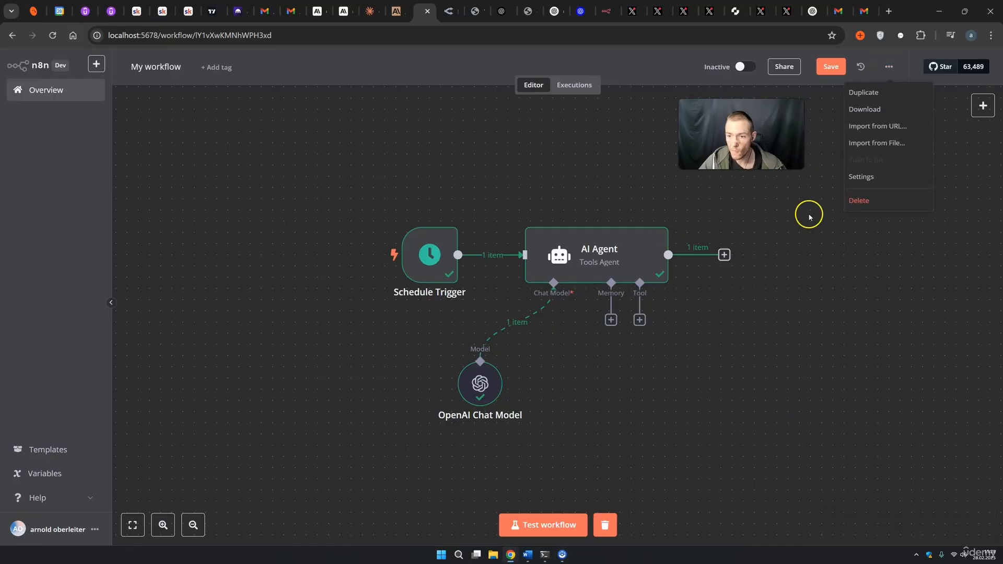
# Choose 'Error Workflow Trigger' from the Error Workflow dropdown in workflow settings and save.
pyautogui.click(855, 176)
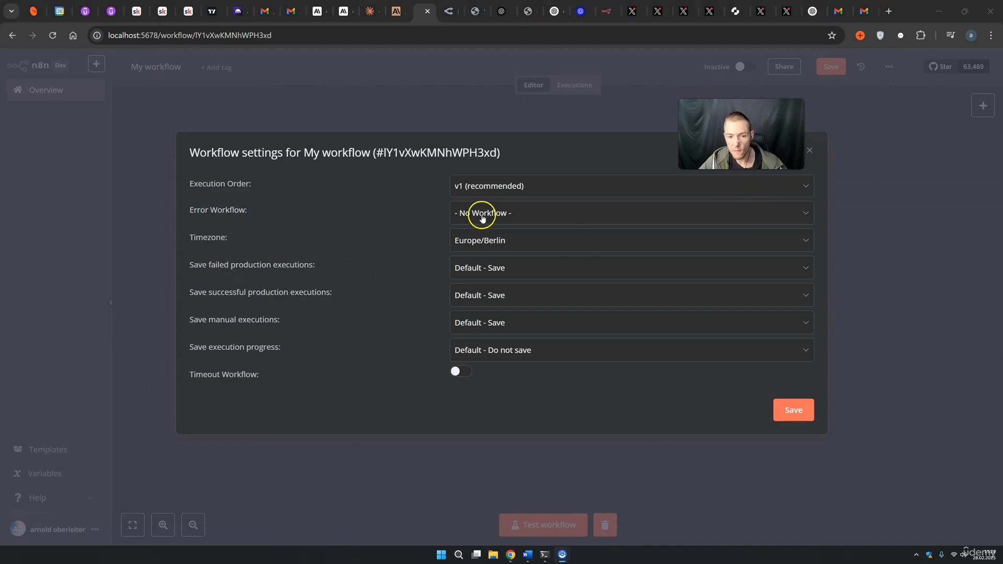
pyautogui.click(482, 214)
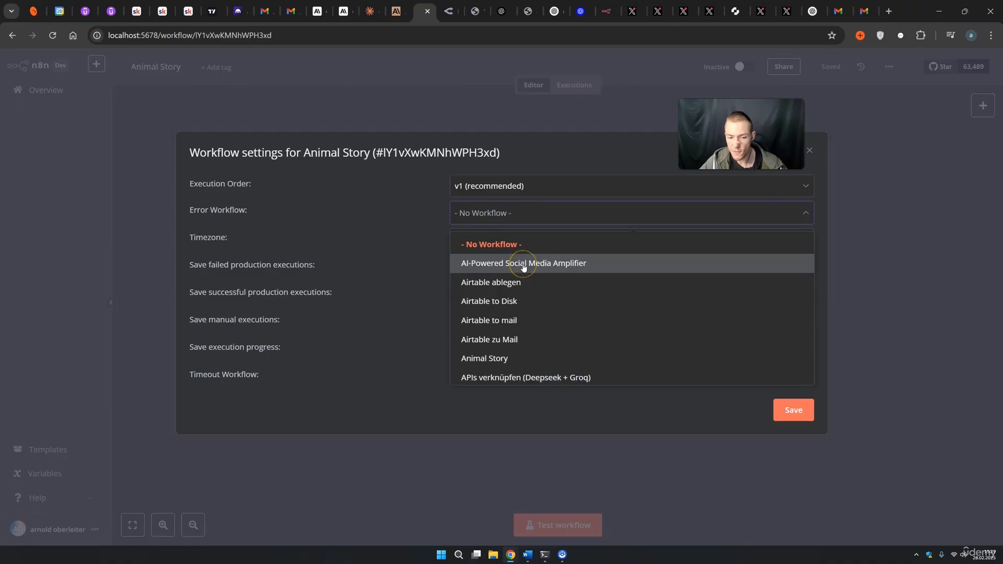
pyautogui.scroll(-5, 523, 267)
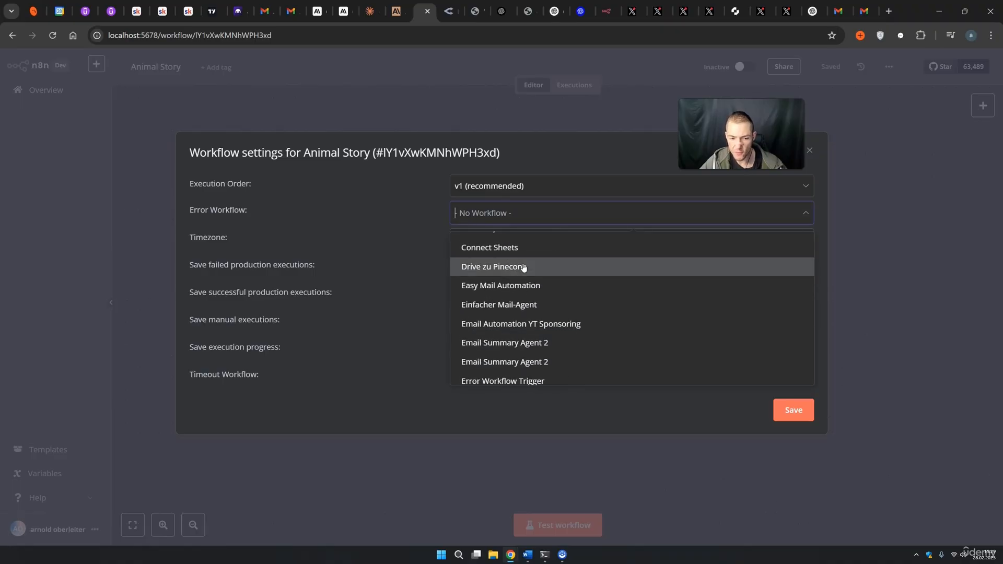
pyautogui.scroll(-2, 517, 292)
pyautogui.click(502, 328)
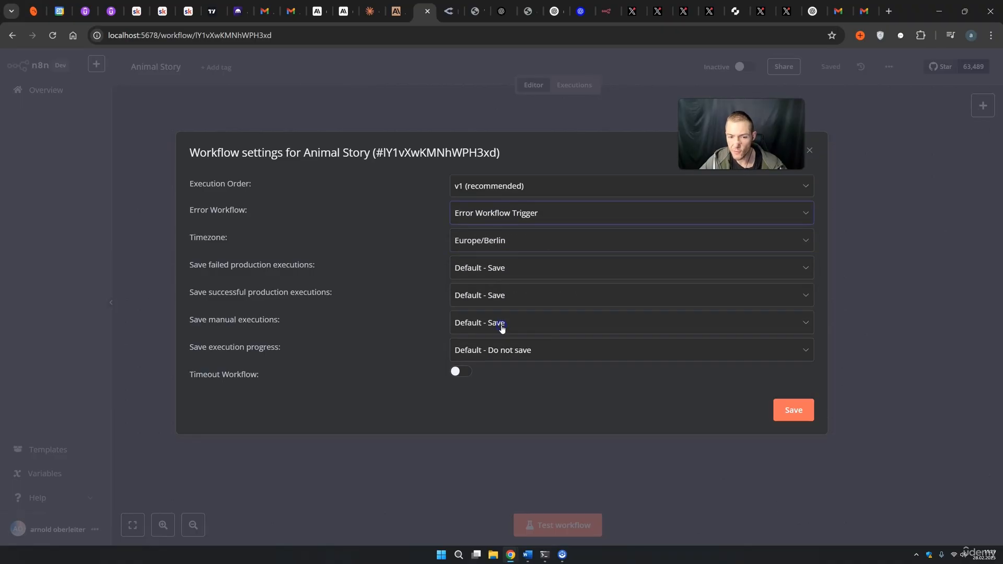
pyautogui.click(794, 410)
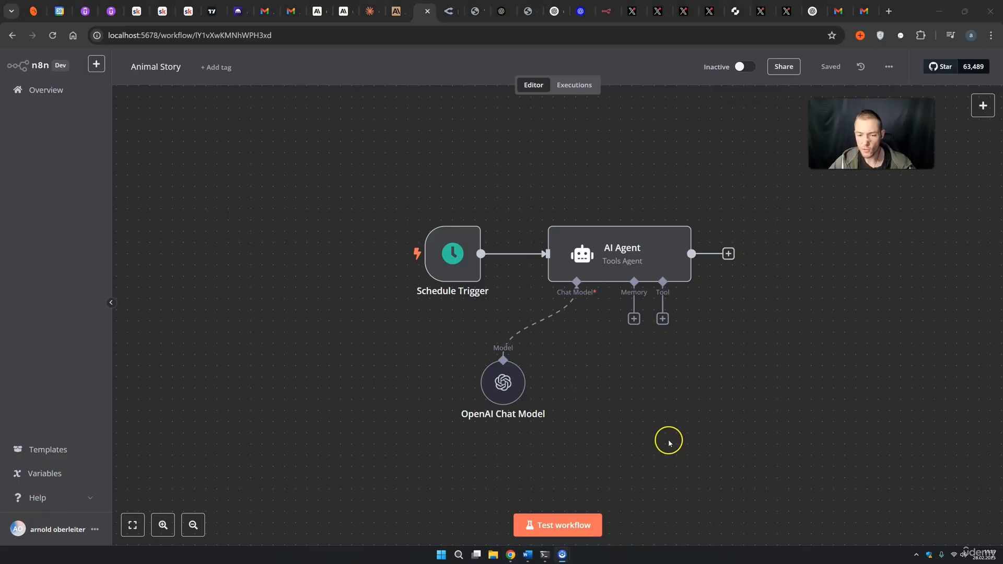
# Turn on Animal Story, confirm its 15:31:36 execution succeeded, then return to the editor.
pyautogui.moveTo(764, 442); pyautogui.dragTo(658, 412)
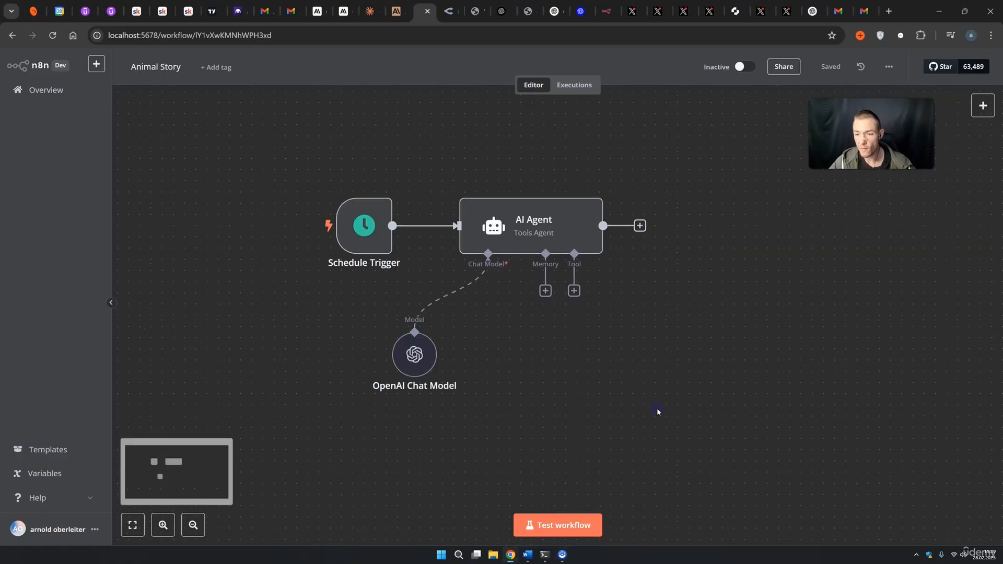
pyautogui.click(674, 406)
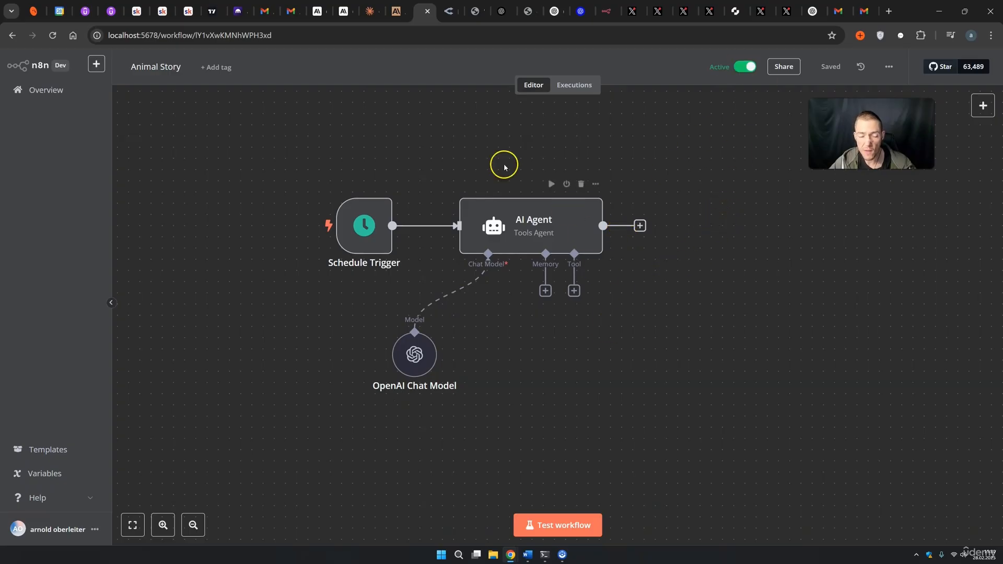
pyautogui.click(575, 85)
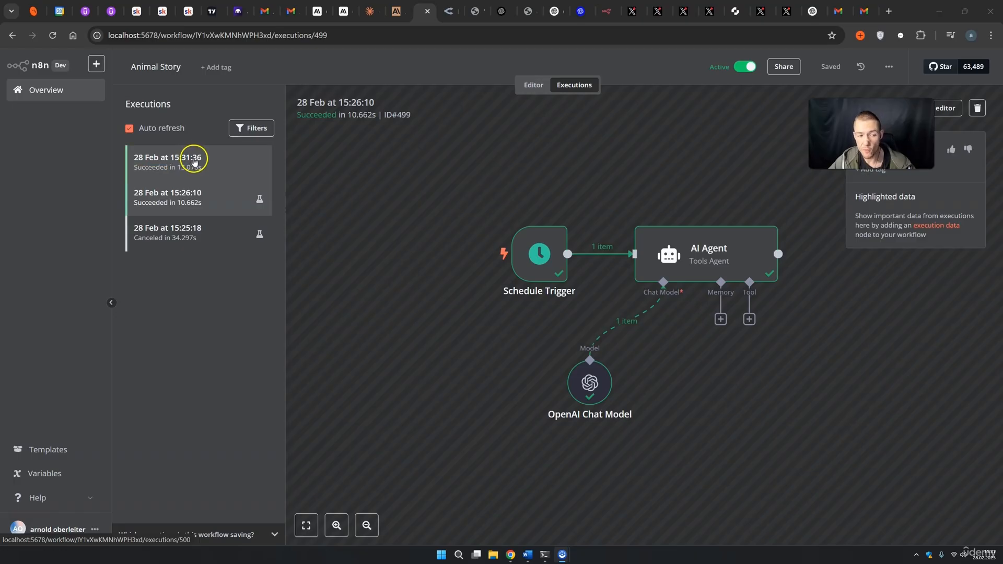
pyautogui.click(191, 162)
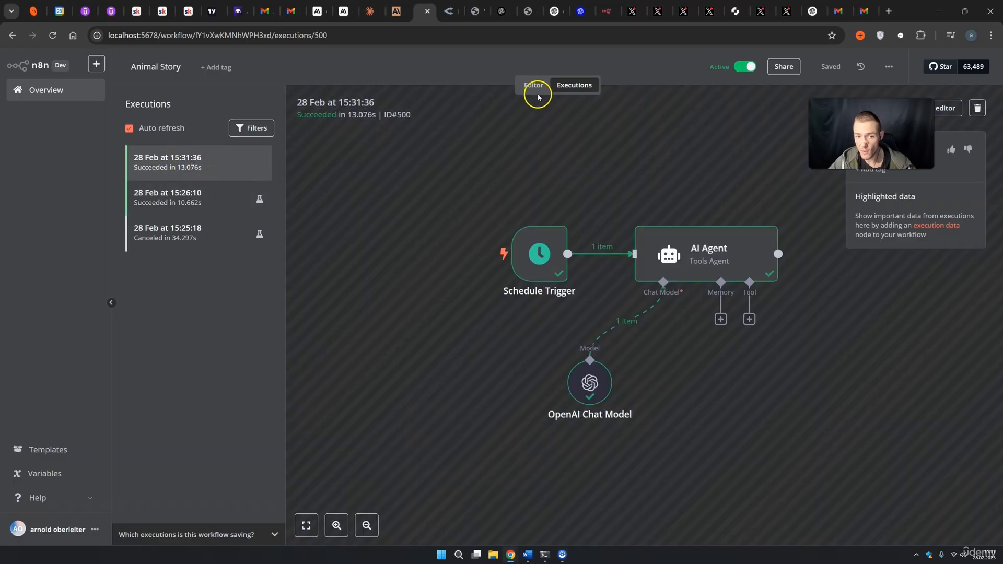
pyautogui.click(532, 88)
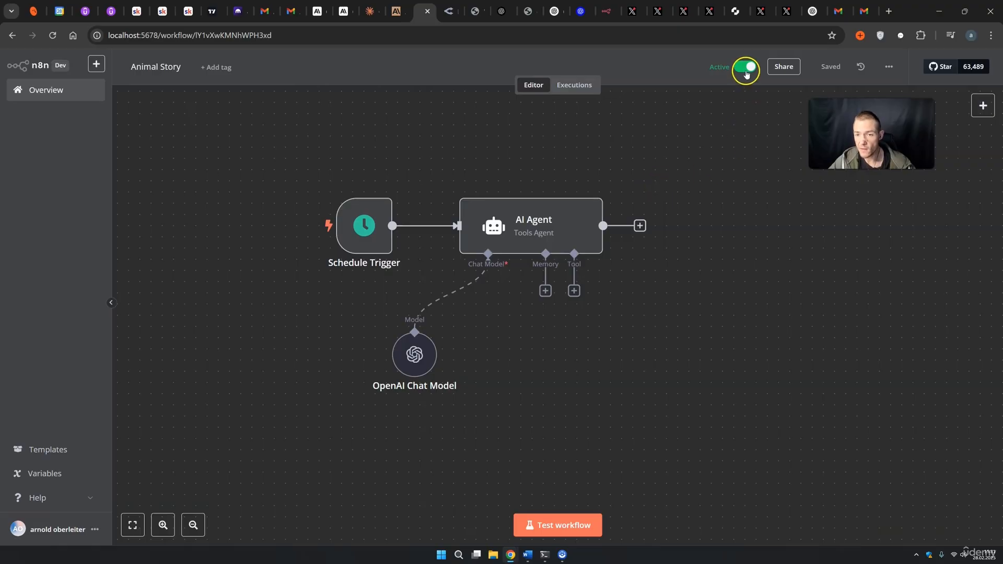
# Switch Animal Story to inactive and run a full test of the workflow.
pyautogui.click(746, 72)
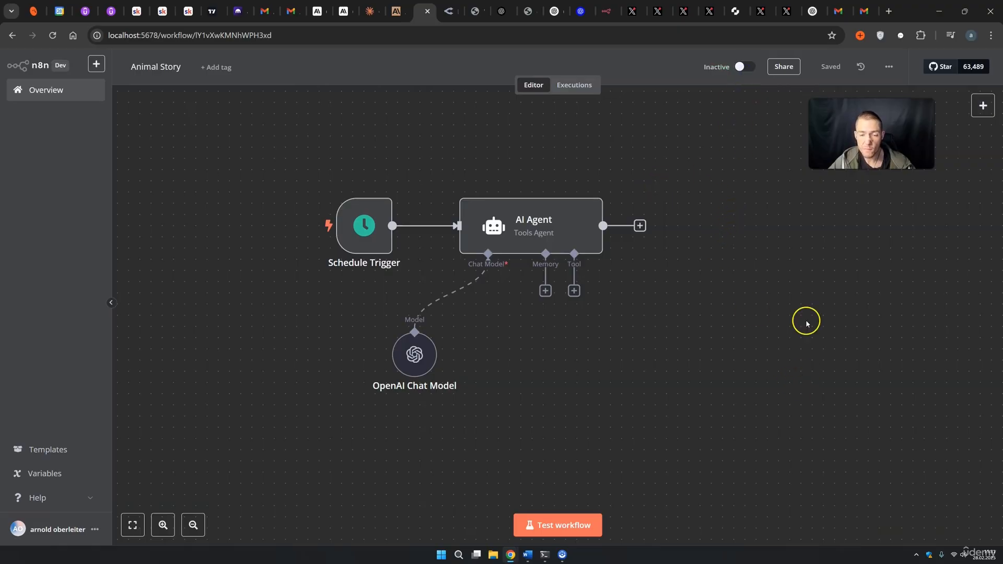
pyautogui.click(581, 524)
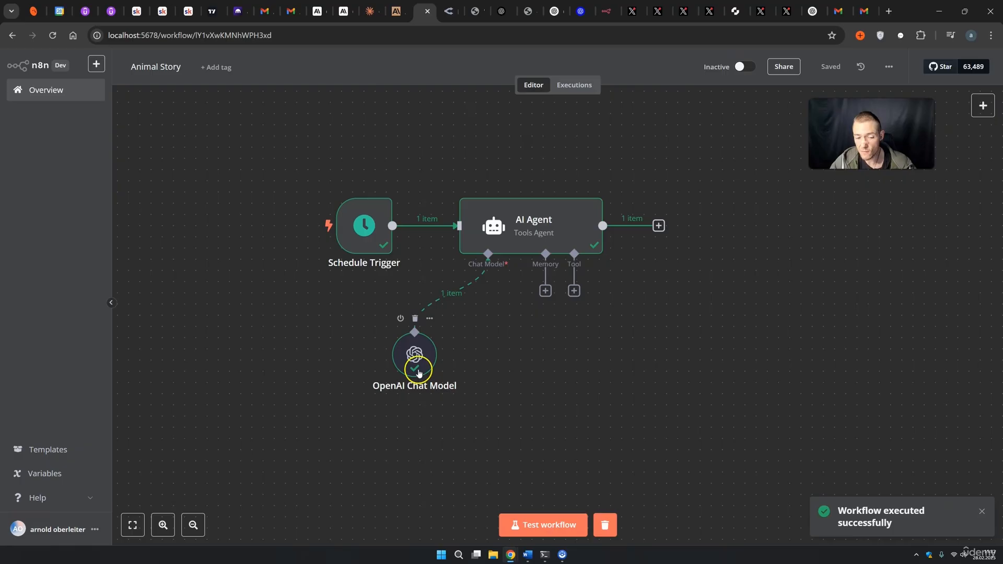
# Switch the OpenAI Chat Model to specify its model by ID, using 'gpt-4o-minisdsd'.
pyautogui.doubleClick(415, 366)
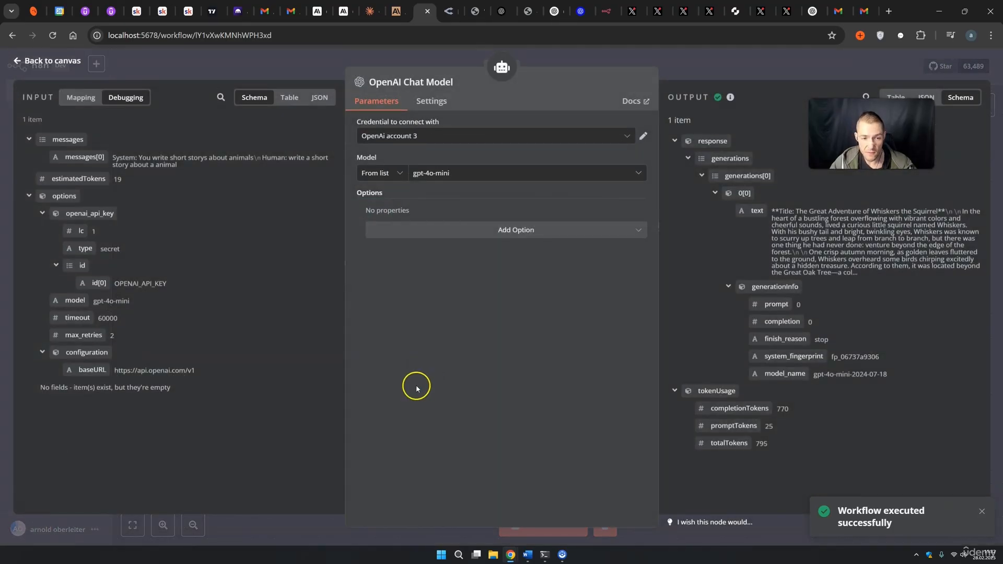
pyautogui.click(381, 173)
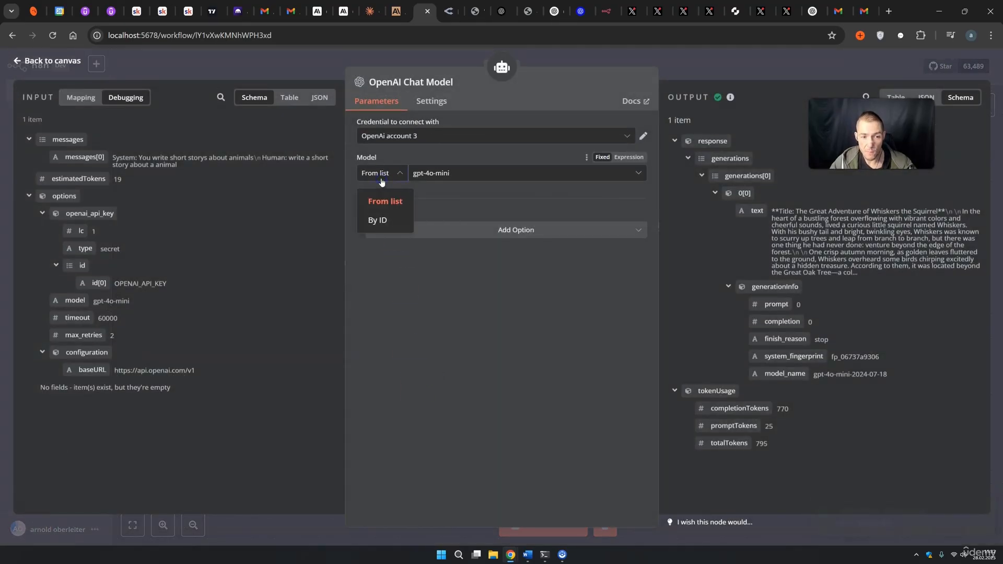
pyautogui.click(383, 222)
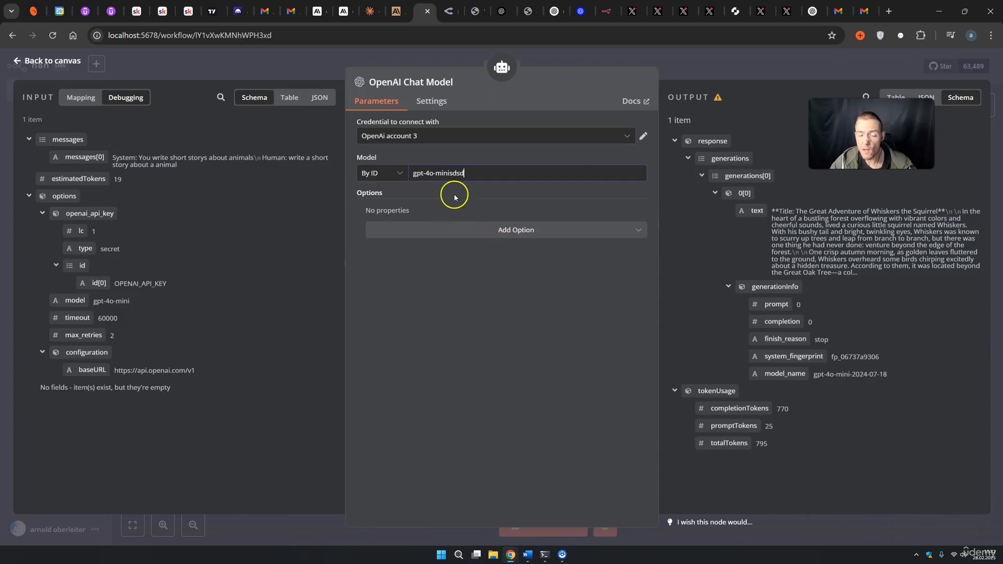
pyautogui.click(701, 80)
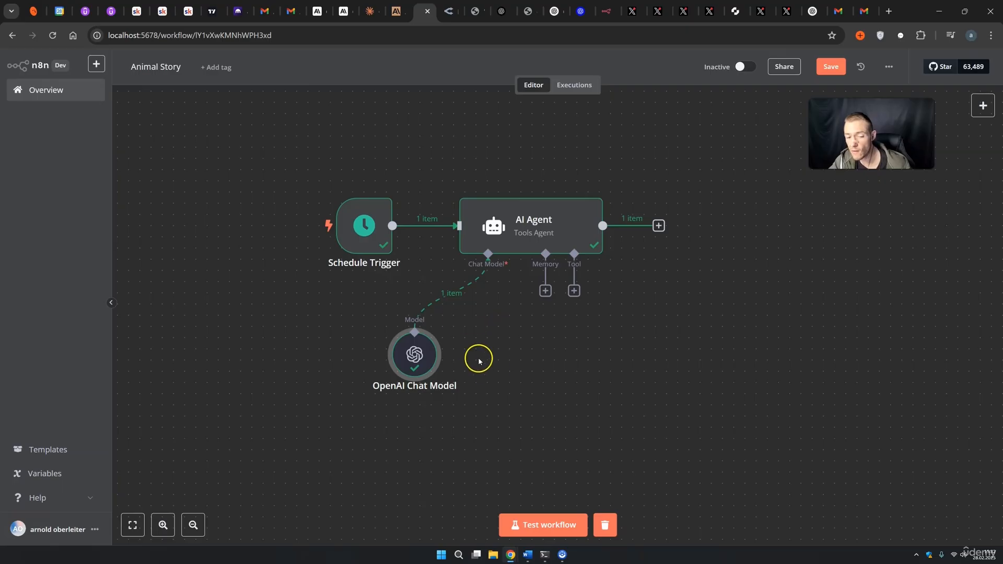
# Test-run the workflow to get the model-not-found error, then head to Overview.
pyautogui.click(546, 524)
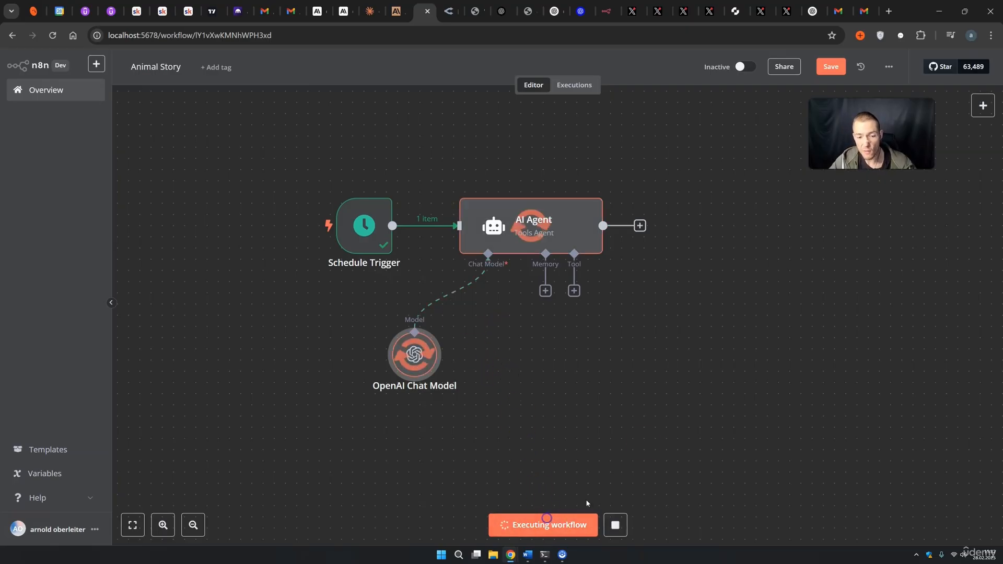
pyautogui.moveTo(757, 404); pyautogui.dragTo(363, 163)
pyautogui.click(746, 324)
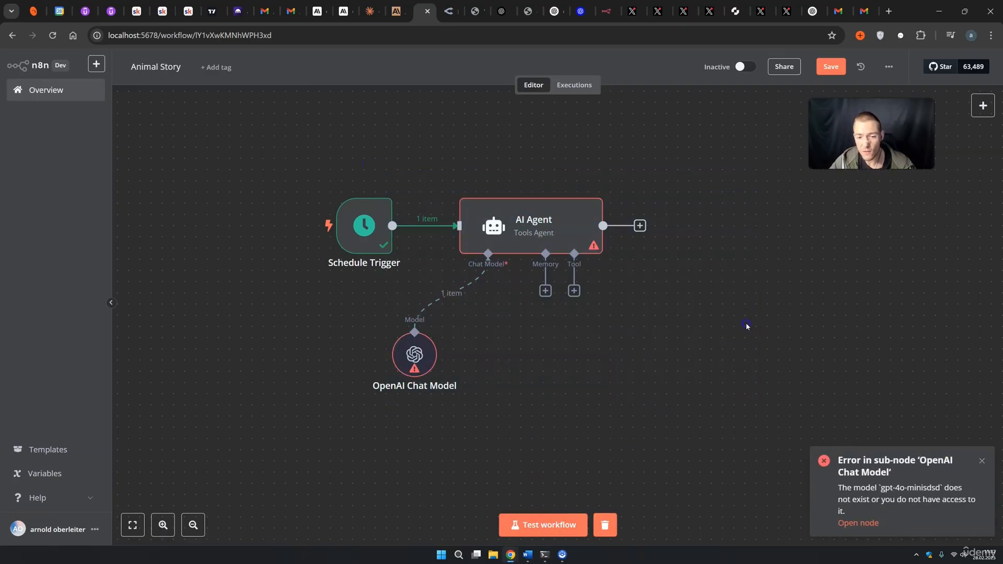
pyautogui.click(47, 91)
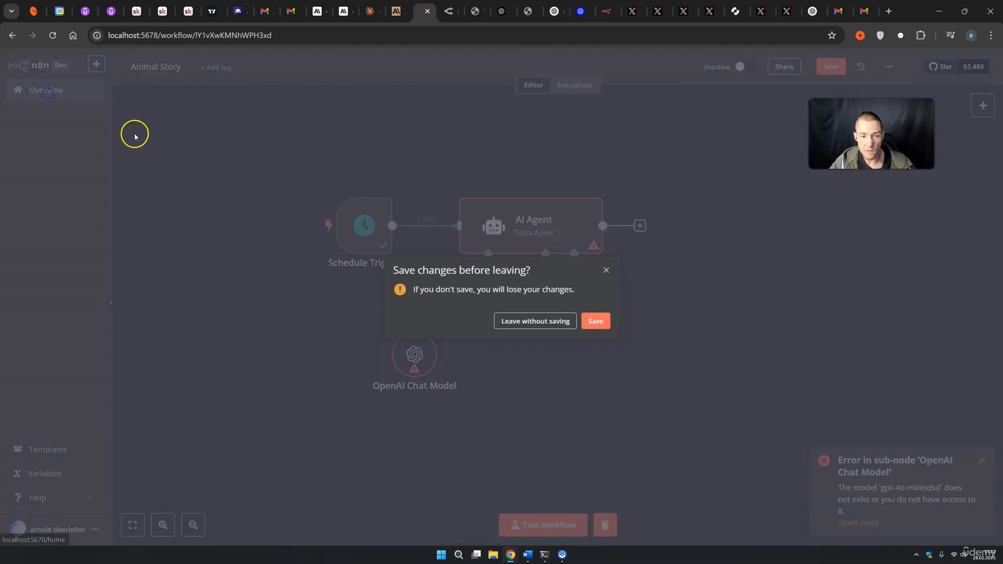
# Save Animal Story and review Error Workflow Trigger's executions, showing two successful runs.
pyautogui.click(596, 321)
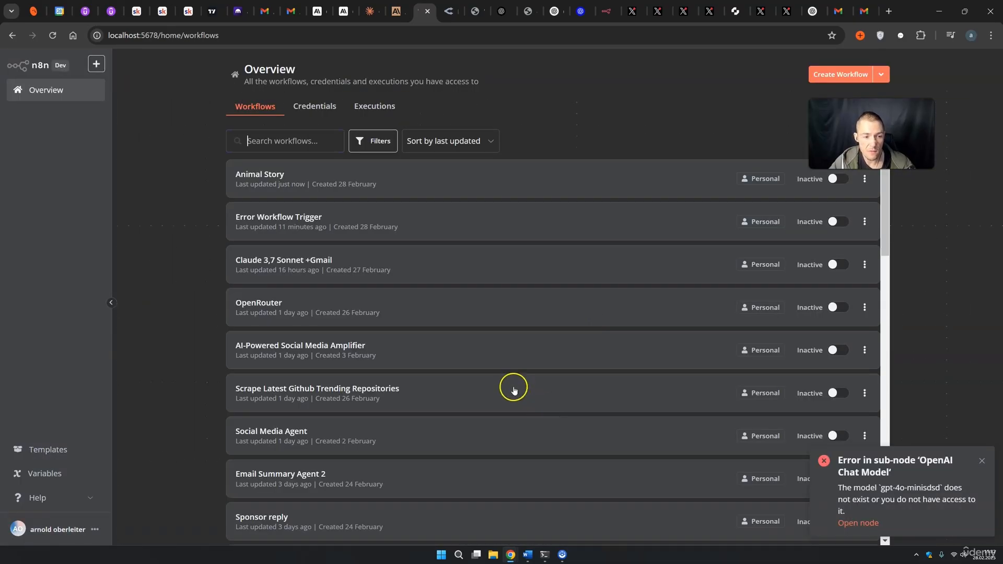
pyautogui.click(263, 220)
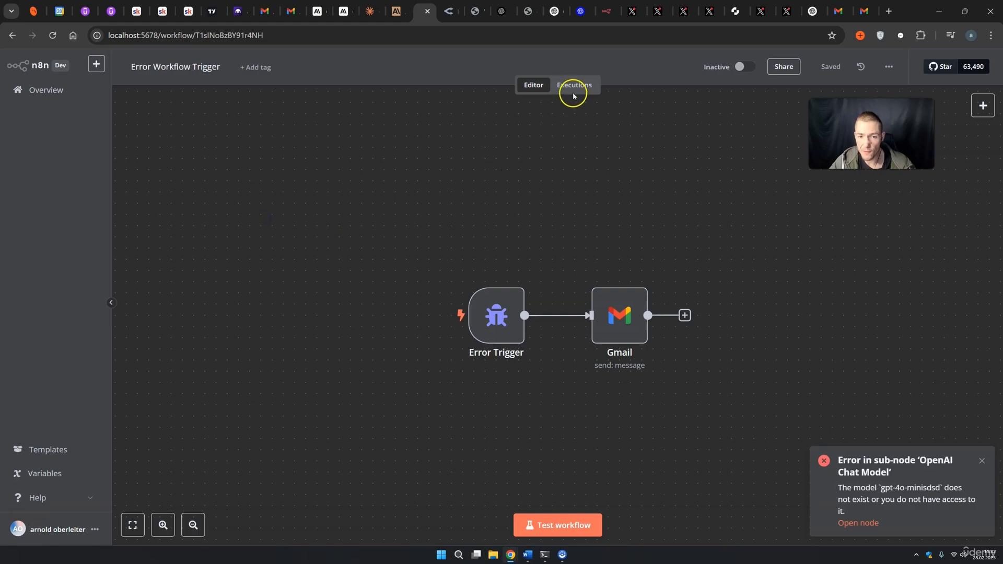
pyautogui.click(574, 85)
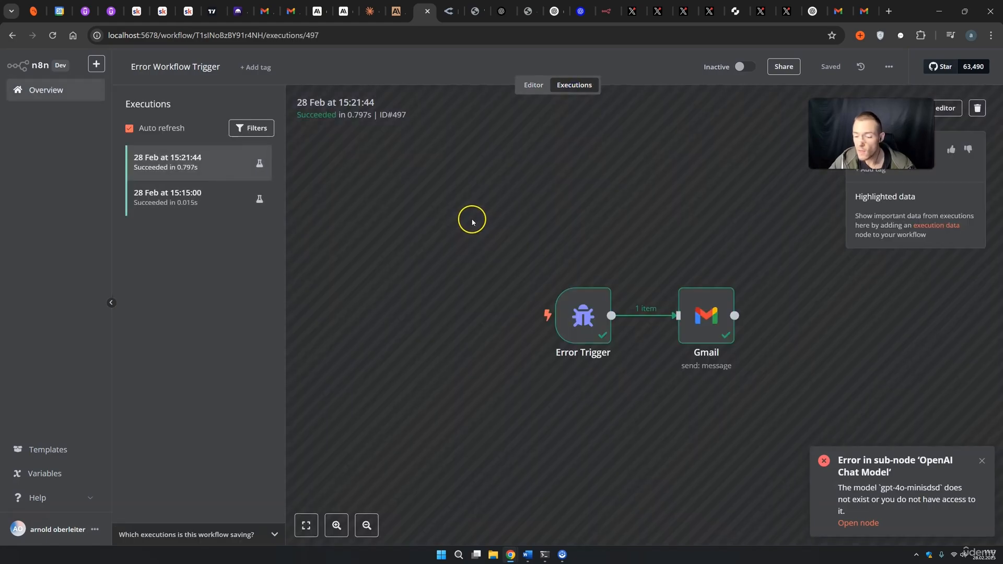
pyautogui.click(982, 461)
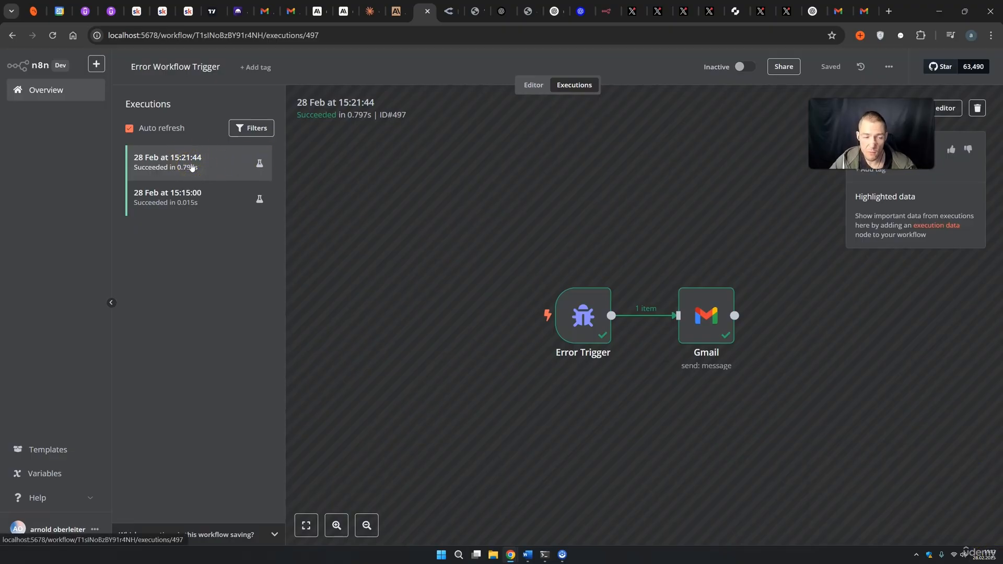
# Go back through the workflow list and reopen the Animal Story workflow.
pyautogui.click(538, 84)
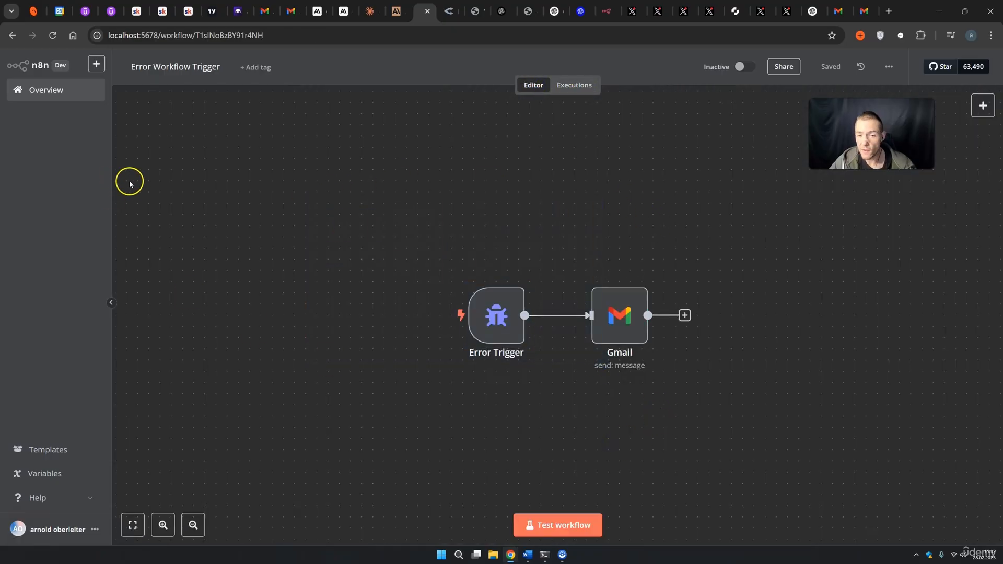
pyautogui.click(74, 89)
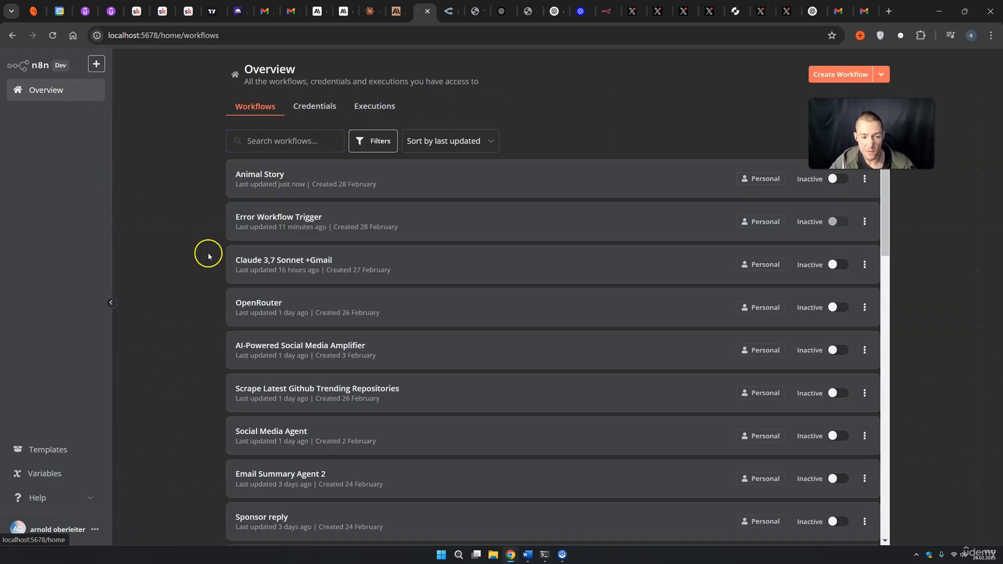
pyautogui.click(264, 177)
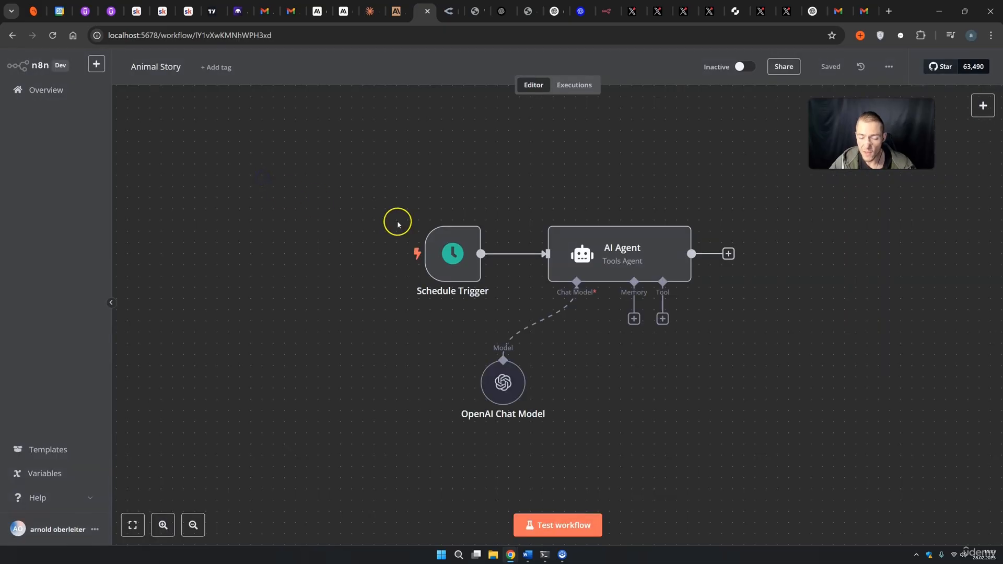
# Inspect the OpenAI Chat Model's Model ID, then view Animal Story's failed runs at 15:32:32 and 15:33:22.
pyautogui.doubleClick(503, 383)
pyautogui.click(443, 177)
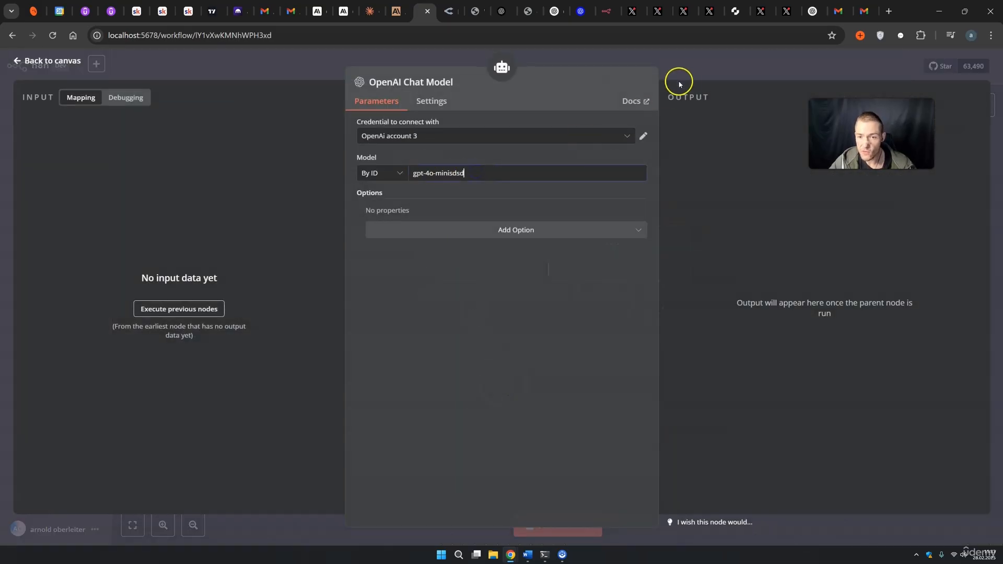
pyautogui.click(689, 77)
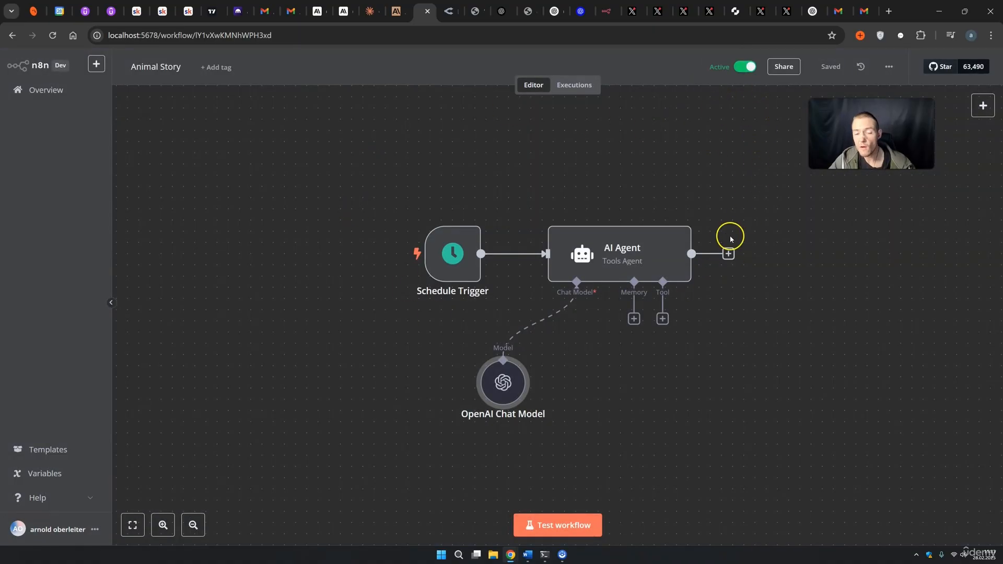
pyautogui.click(580, 85)
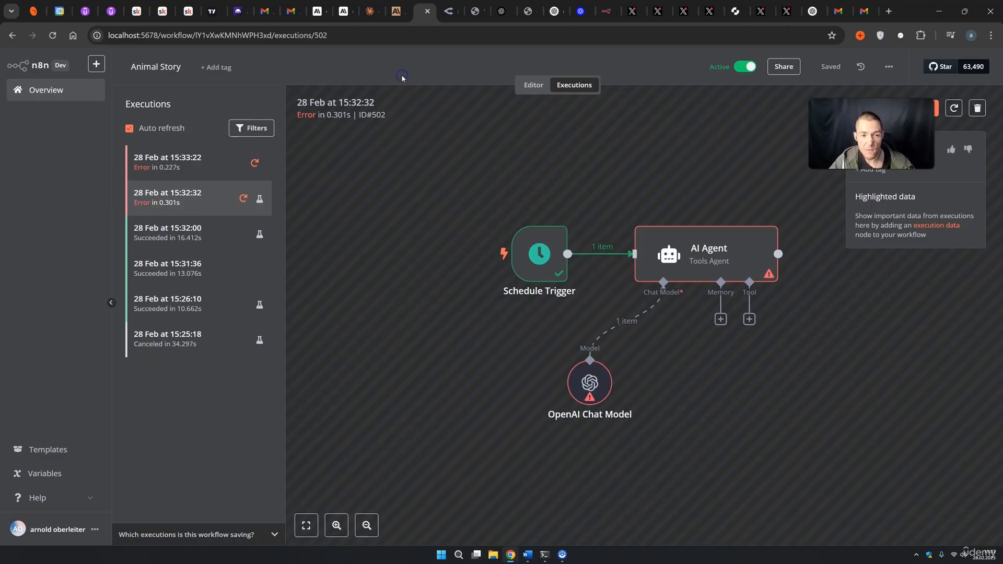
# Confirm Error Workflow Trigger's 15:33:22 run succeeded, then switch to the Gmail inbox.
pyautogui.click(62, 90)
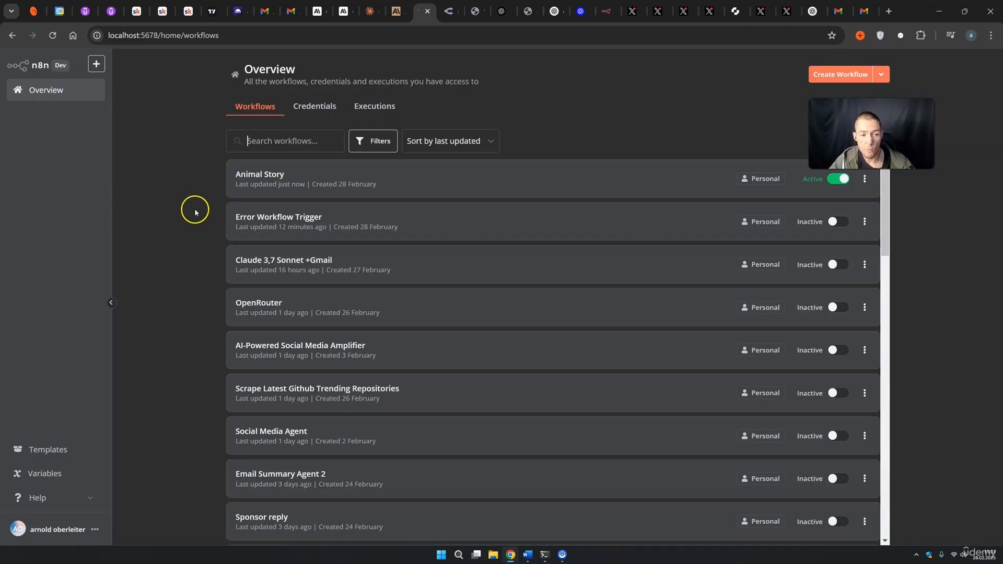
pyautogui.click(254, 223)
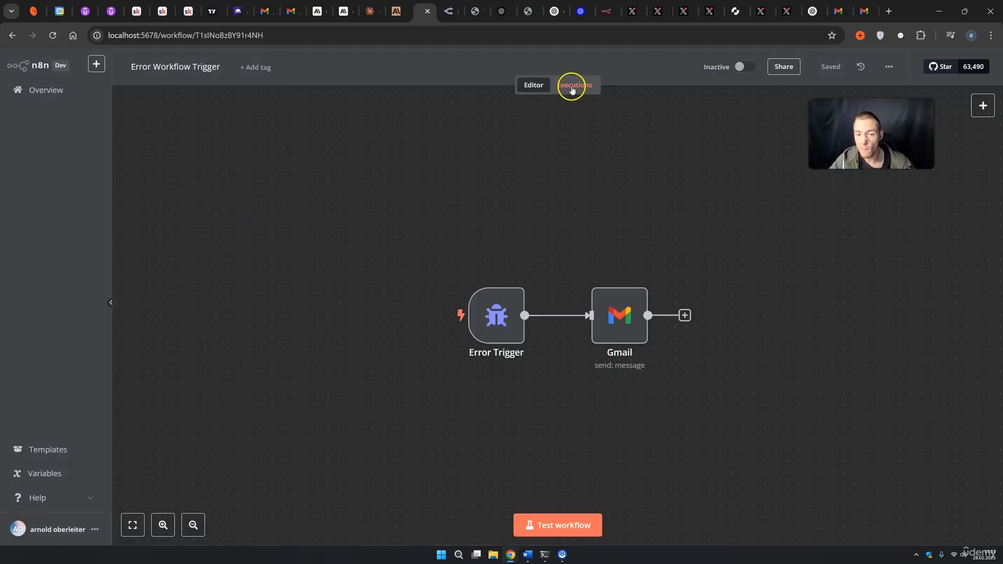
pyautogui.click(572, 87)
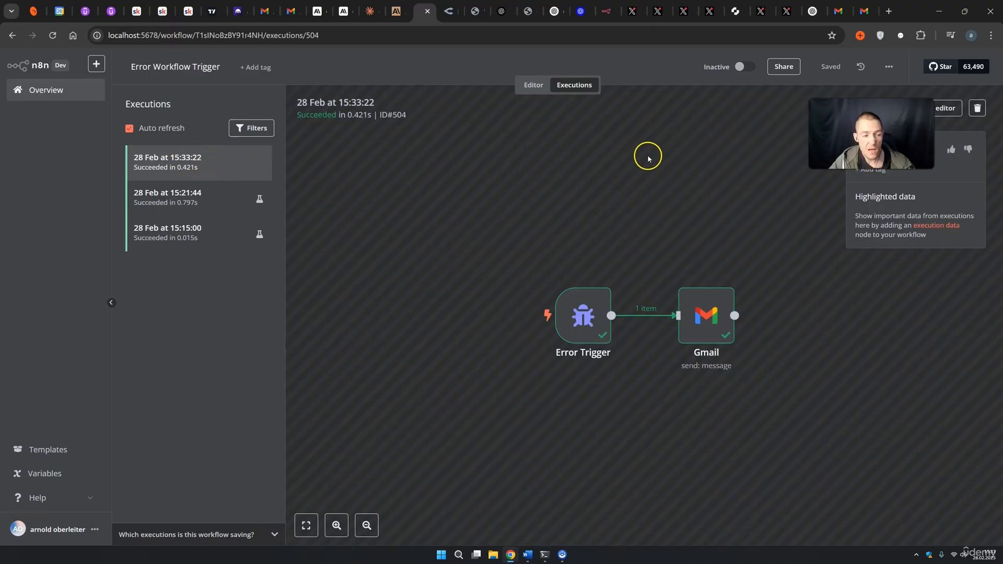
pyautogui.click(864, 12)
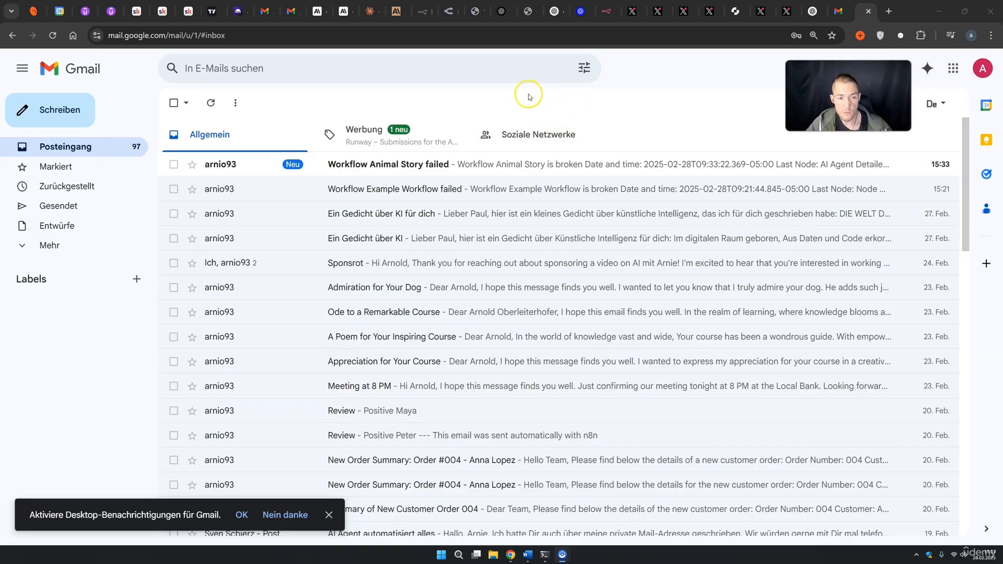
# Read the first 'Workflow Animal Story failed' email's date, last node AI Agent, and error stack.
pyautogui.click(385, 172)
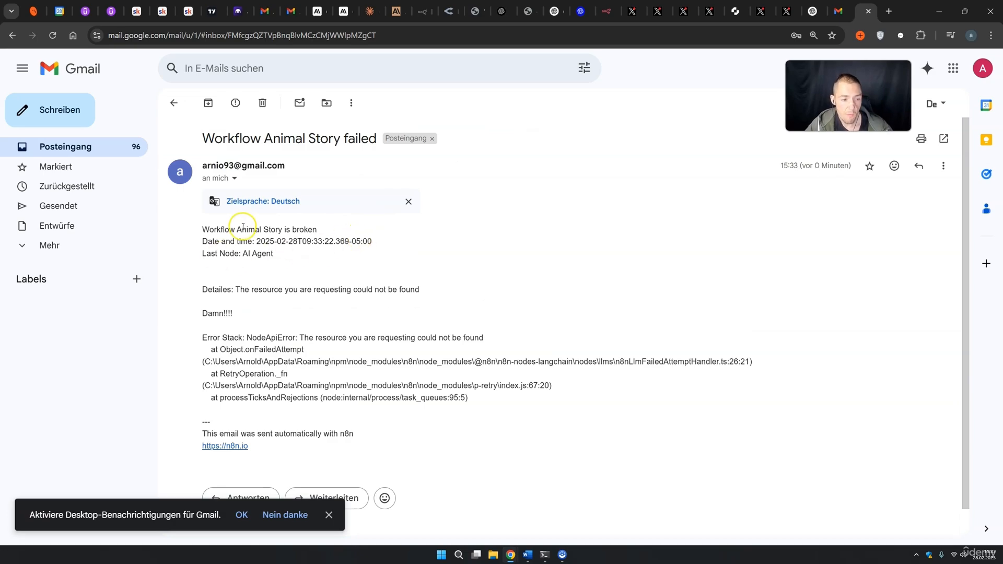
pyautogui.moveTo(254, 242); pyautogui.dragTo(375, 242)
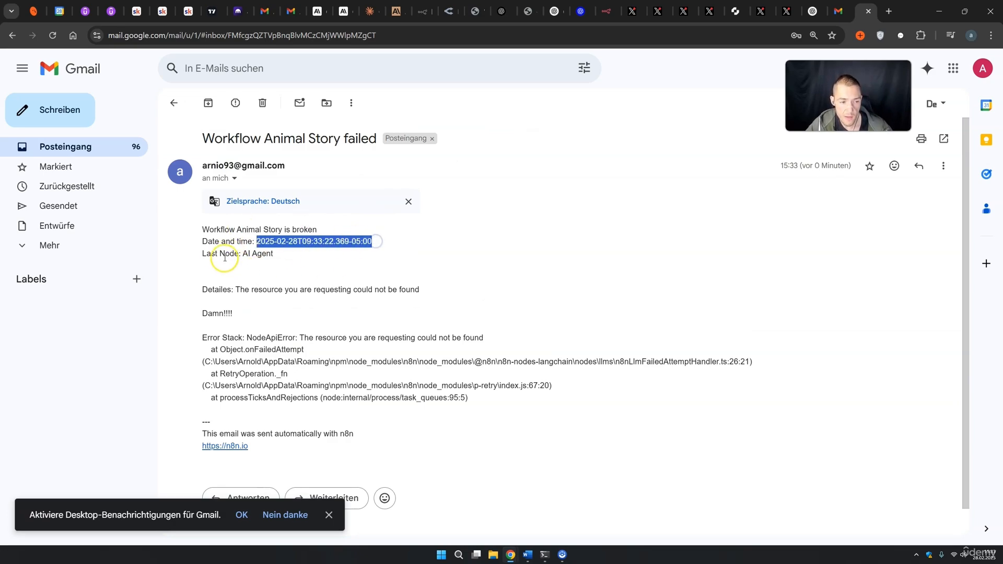
pyautogui.moveTo(243, 254); pyautogui.dragTo(271, 254)
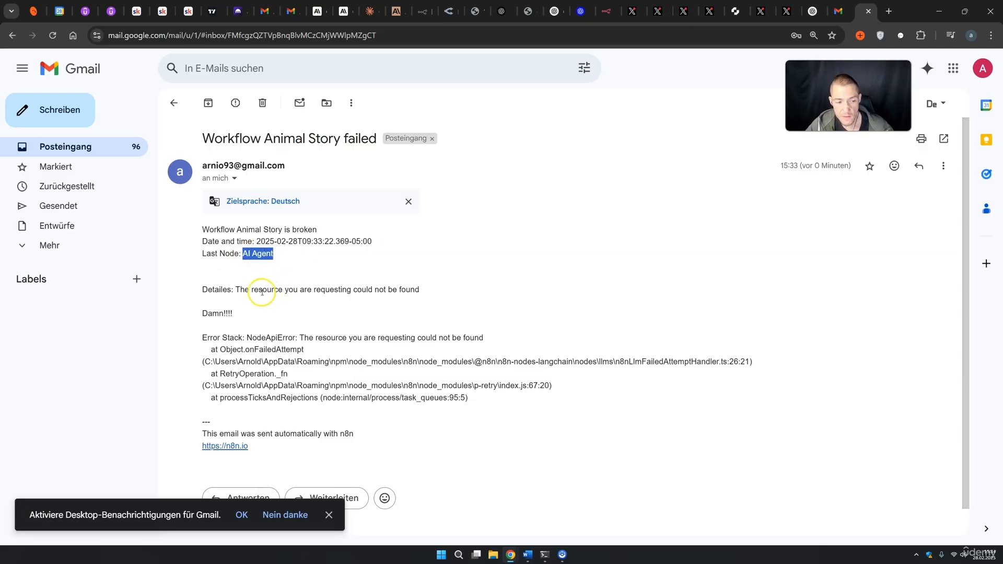
pyautogui.moveTo(256, 290); pyautogui.dragTo(289, 291)
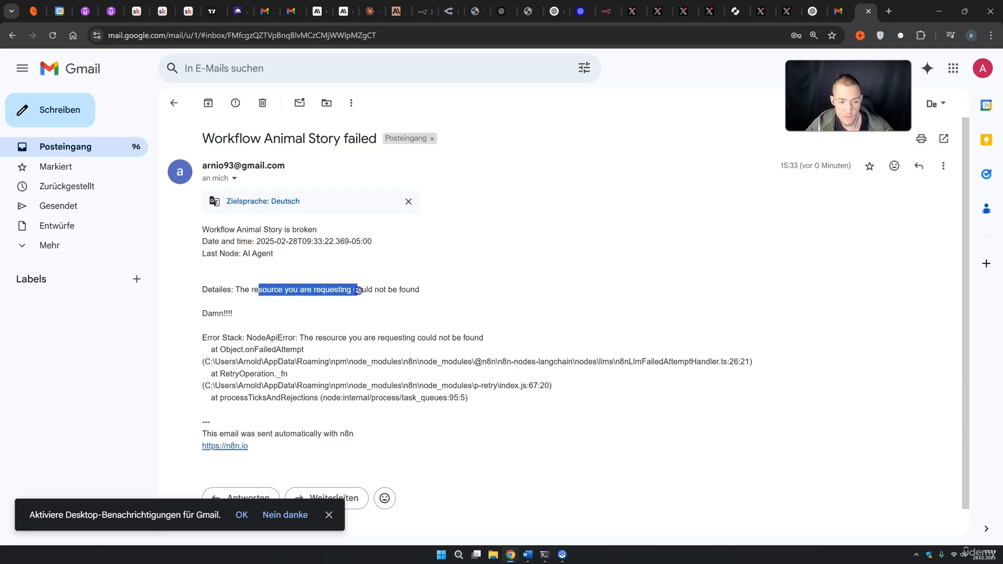
pyautogui.moveTo(208, 313); pyautogui.dragTo(215, 315)
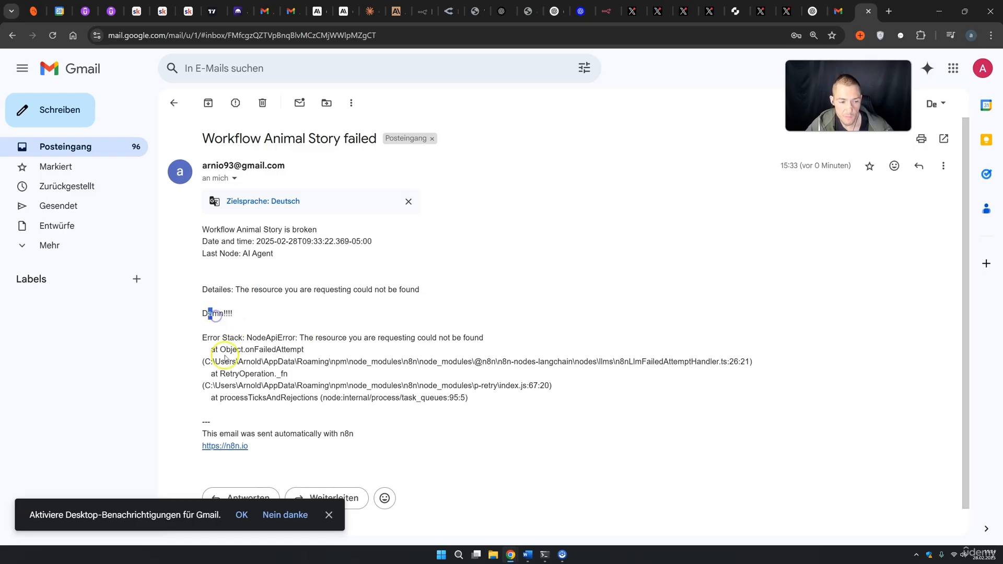
pyautogui.scroll(-1, 230, 345)
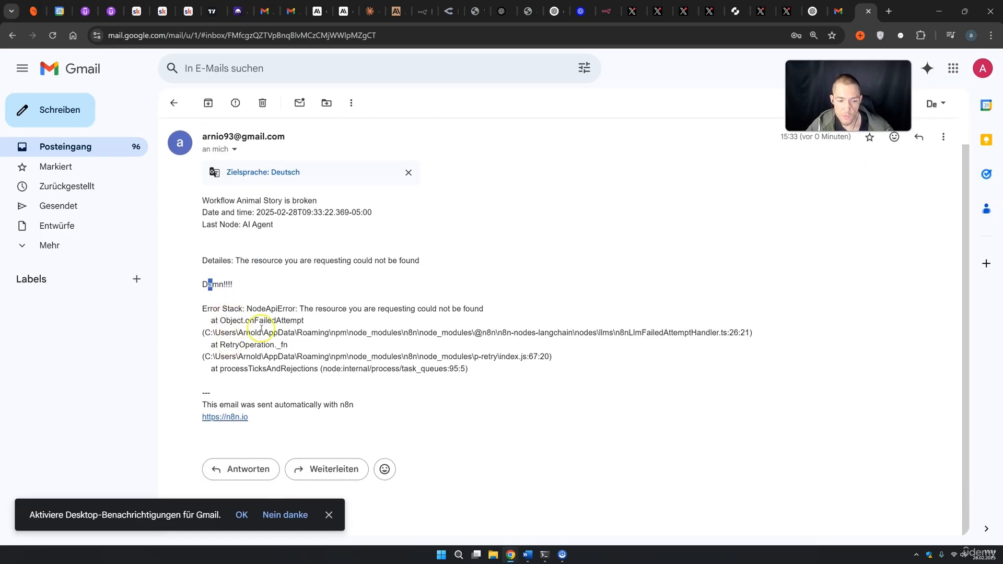
pyautogui.moveTo(246, 308); pyautogui.dragTo(513, 368)
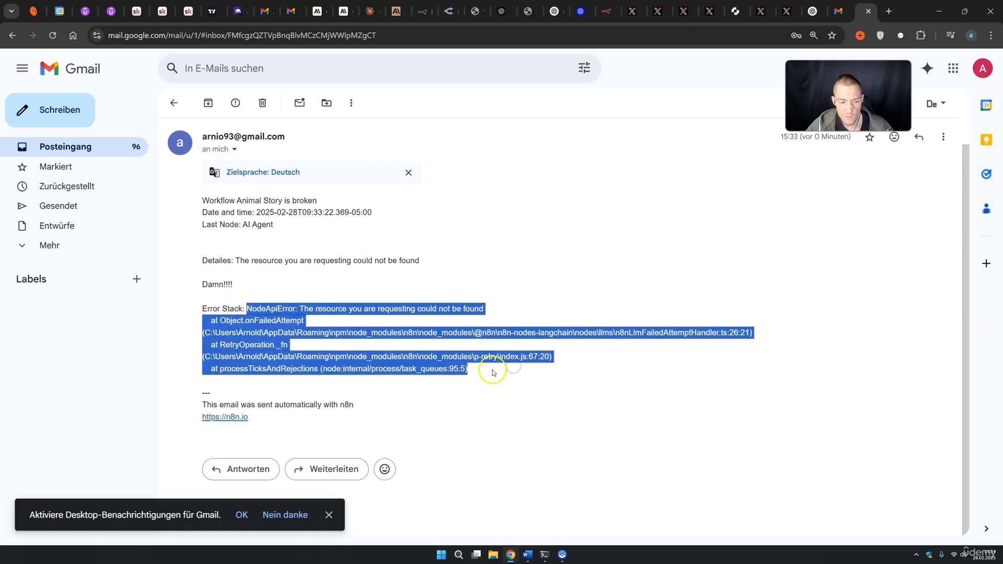
pyautogui.click(493, 373)
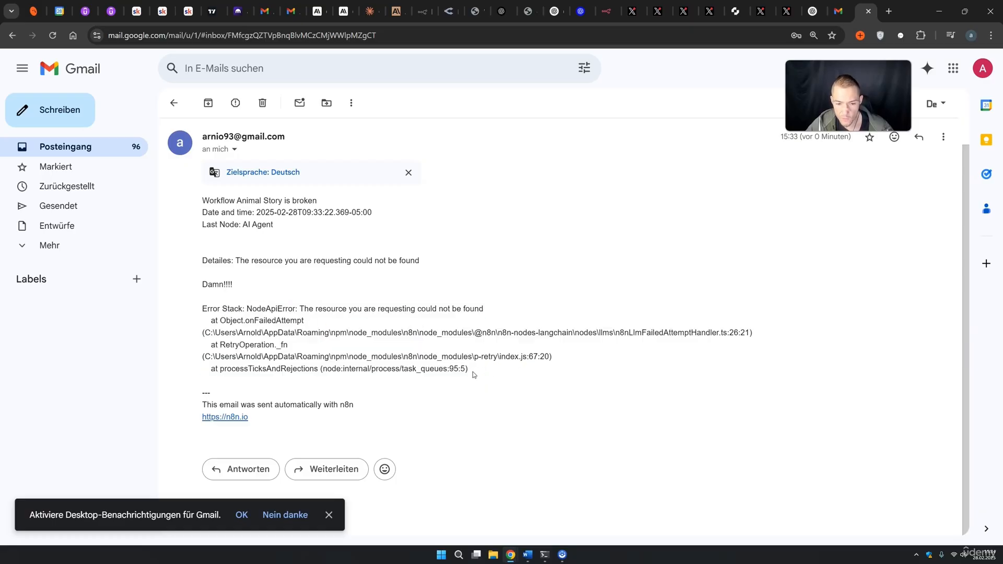
pyautogui.click(116, 150)
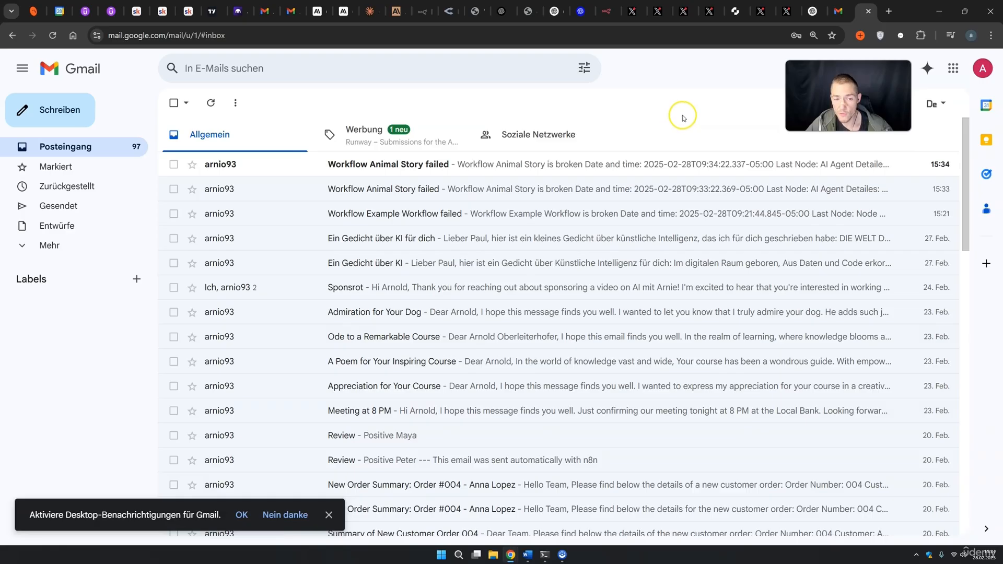
# Open the newest Animal Story failure email, review its body, and return to Posteingang.
pyautogui.click(549, 160)
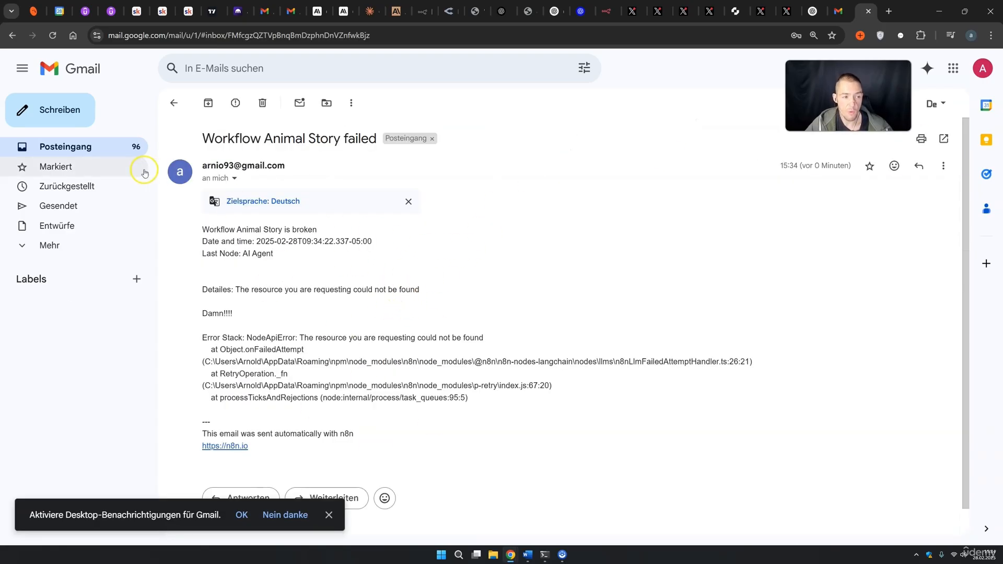
pyautogui.click(111, 152)
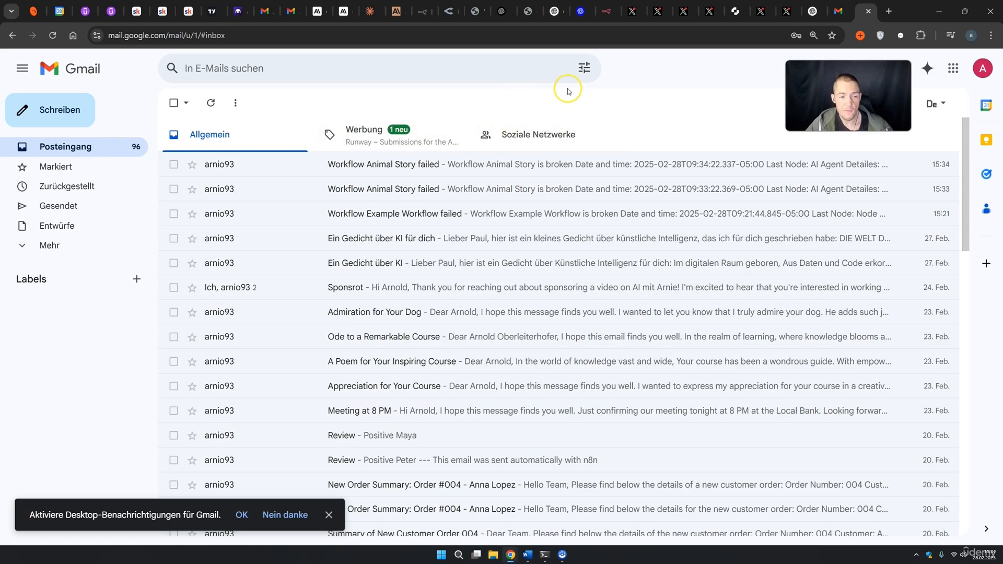
pyautogui.click(581, 168)
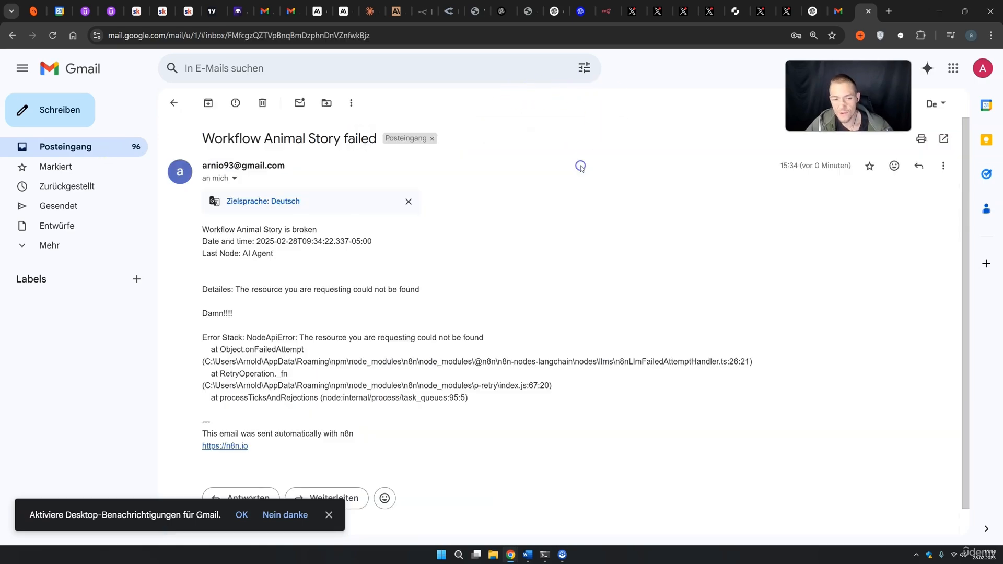
pyautogui.moveTo(480, 418); pyautogui.dragTo(230, 229)
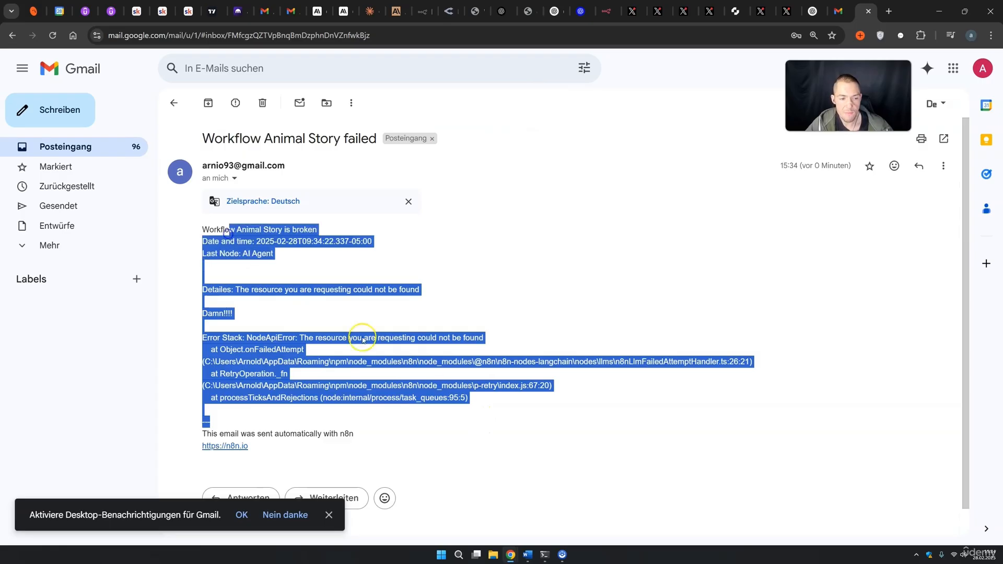
pyautogui.click(106, 153)
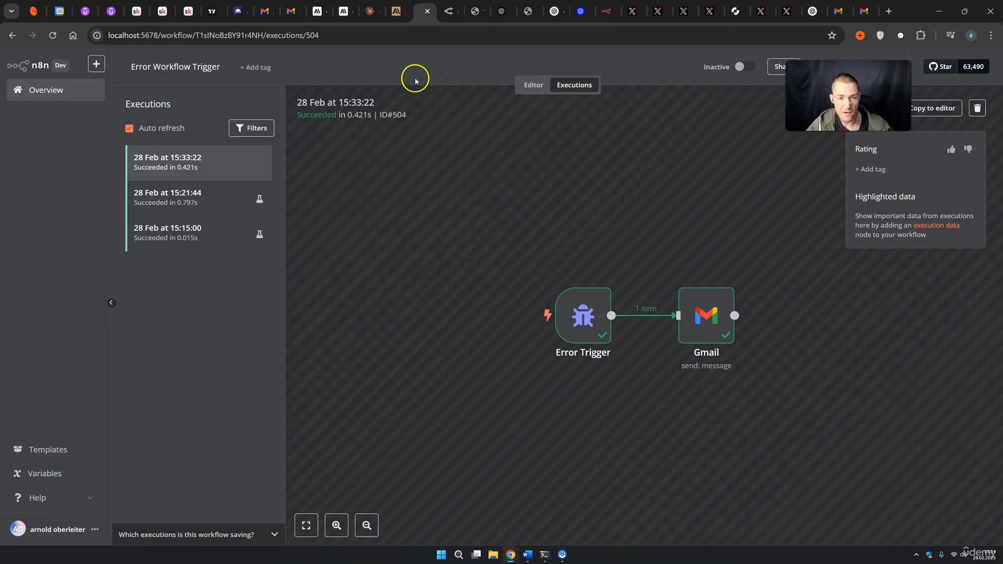
# Open the Animal Story workflow, review its Schedule Trigger interval, and switch the workflow to inactive.
pyautogui.click(86, 94)
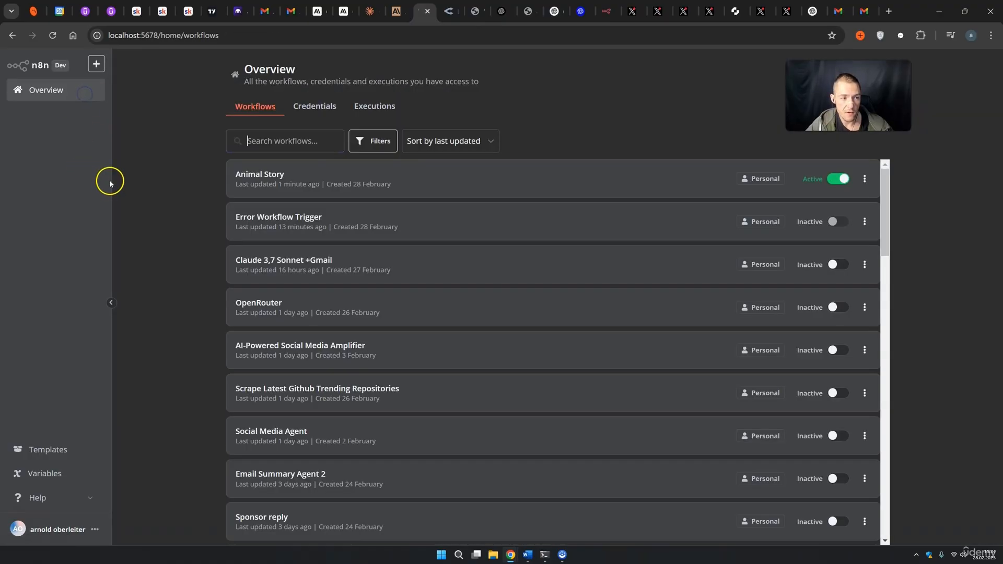
pyautogui.click(272, 178)
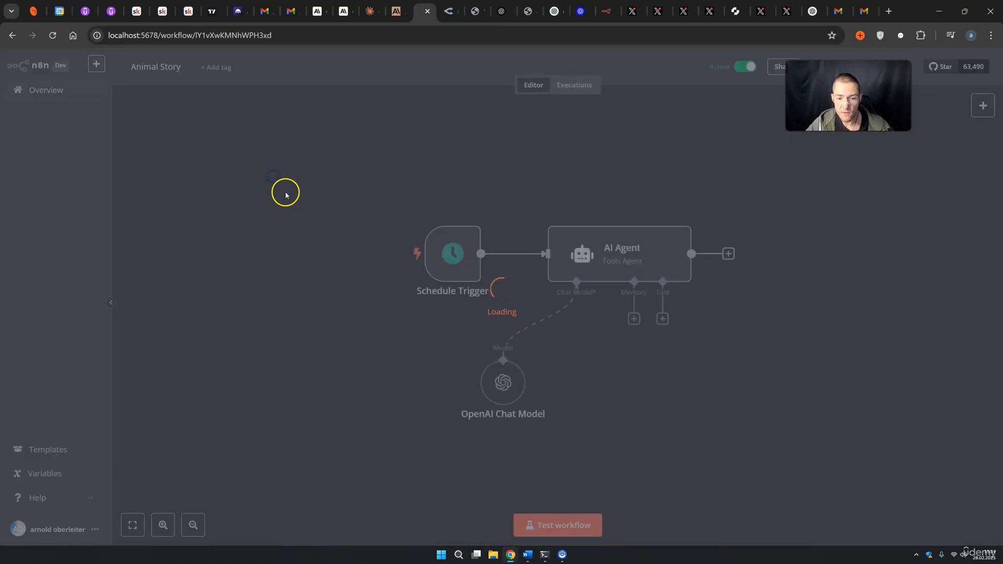
pyautogui.click(441, 252)
pyautogui.click(452, 257)
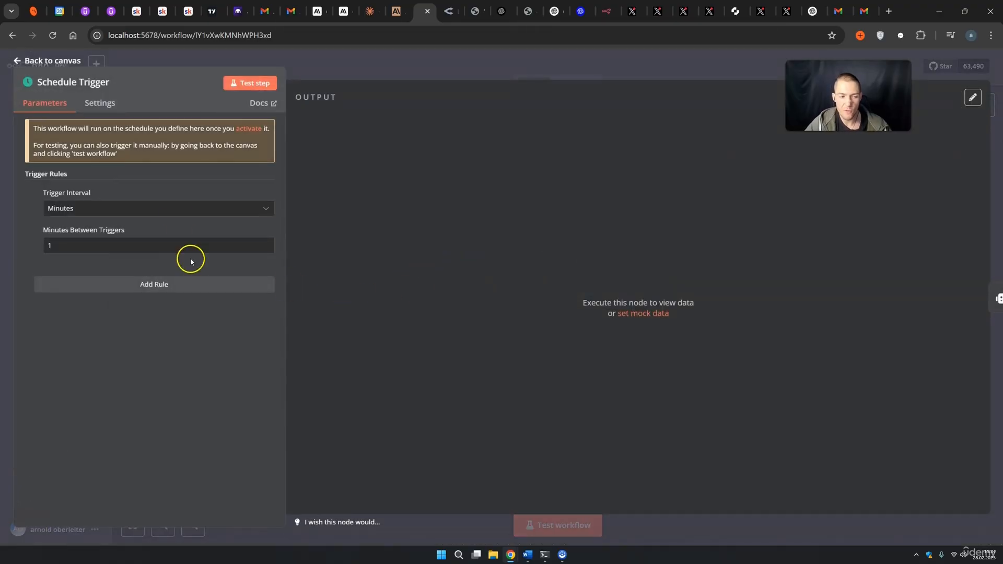
pyautogui.click(452, 78)
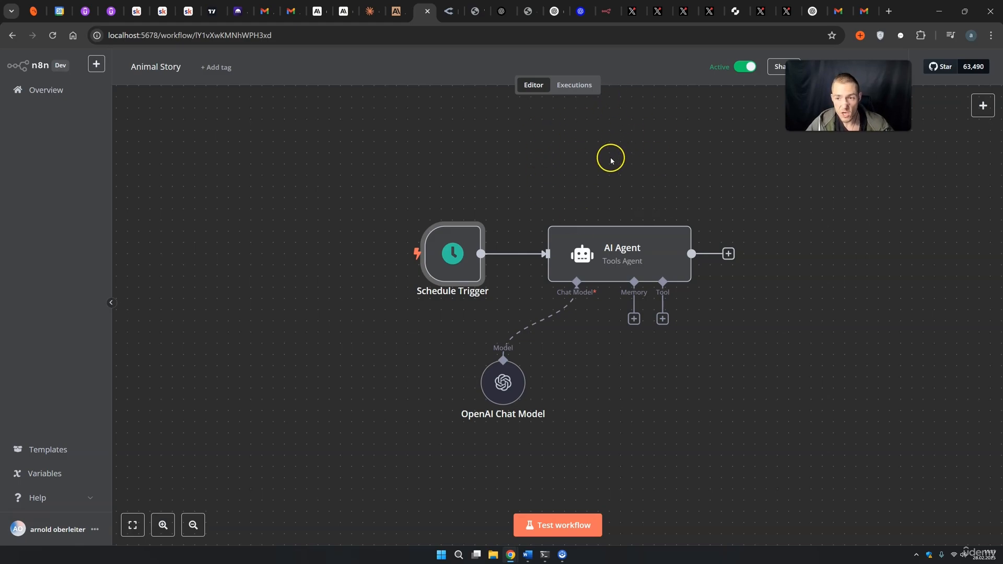
pyautogui.click(860, 9)
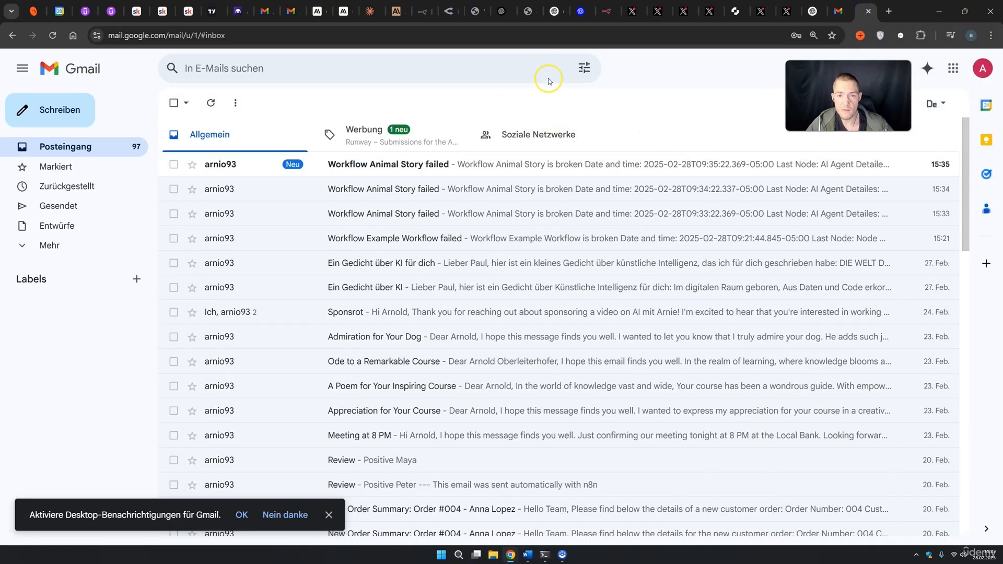
pyautogui.click(426, 11)
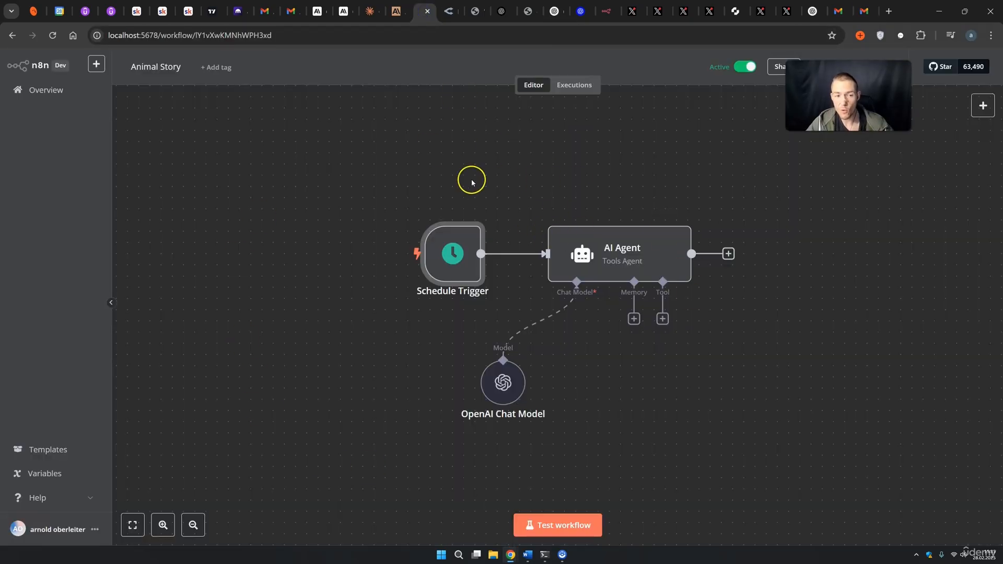
pyautogui.click(745, 66)
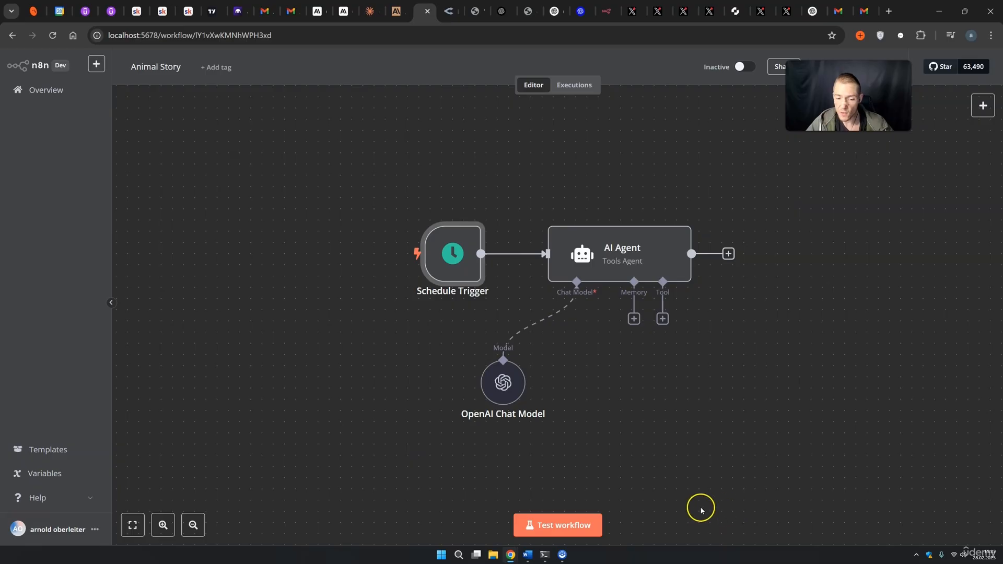
# Swap the OpenAI Chat Model's invalid 'gpt-4o-minisdsd' for a model from the list, then rerun the test.
pyautogui.click(553, 529)
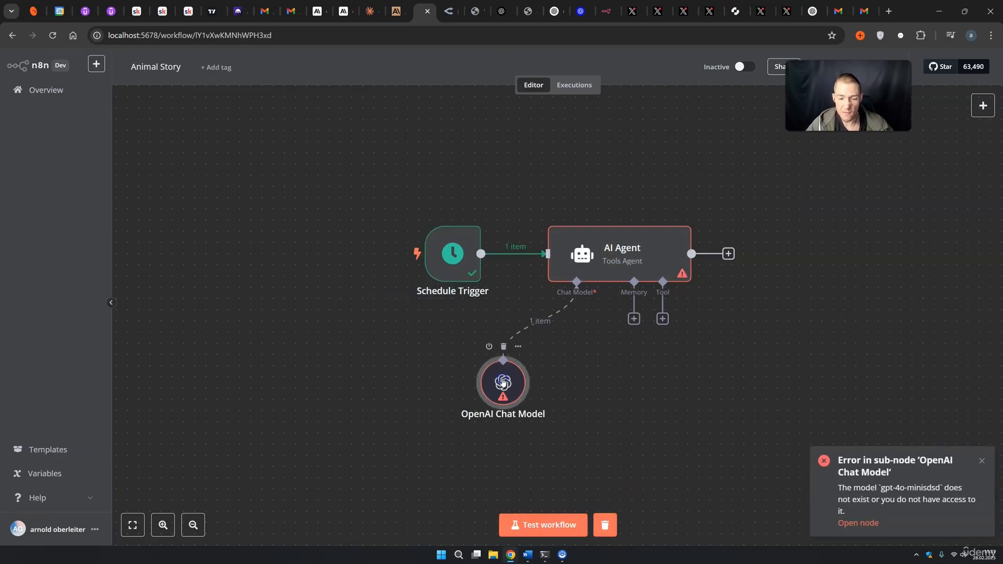
pyautogui.doubleClick(503, 383)
pyautogui.click(383, 174)
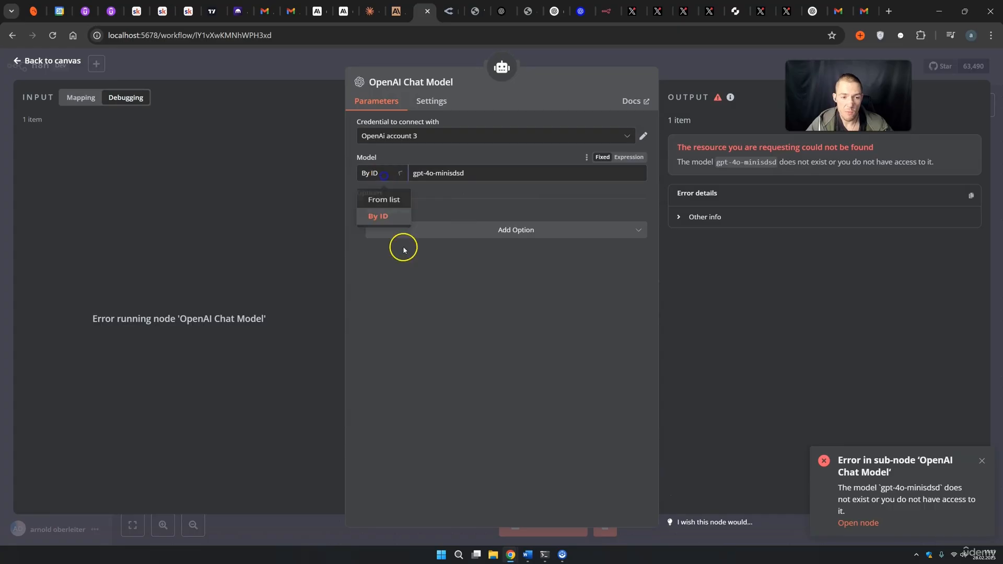
pyautogui.click(389, 196)
pyautogui.click(455, 176)
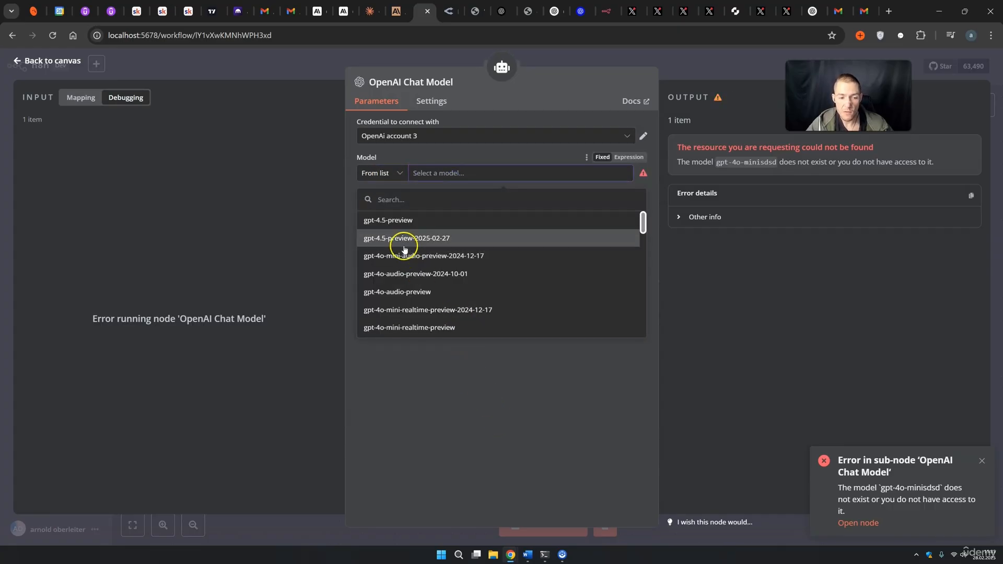
pyautogui.scroll(-2, 414, 270)
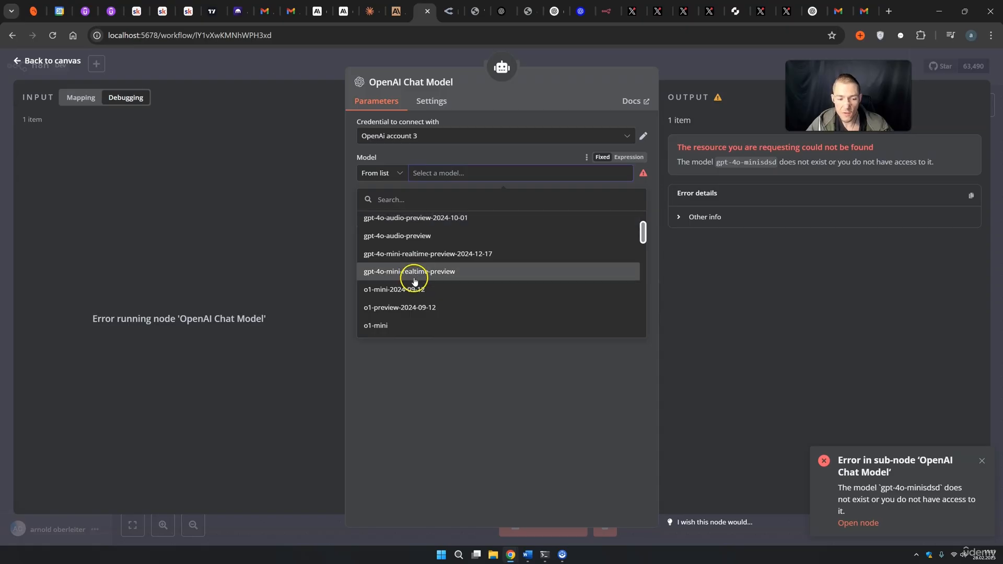
pyautogui.click(403, 298)
pyautogui.click(678, 76)
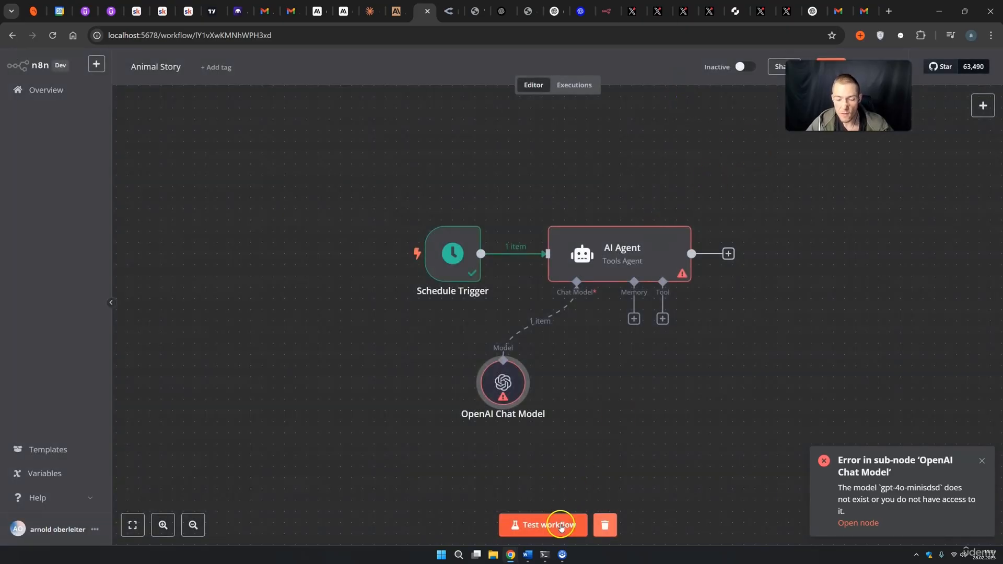
pyautogui.click(561, 527)
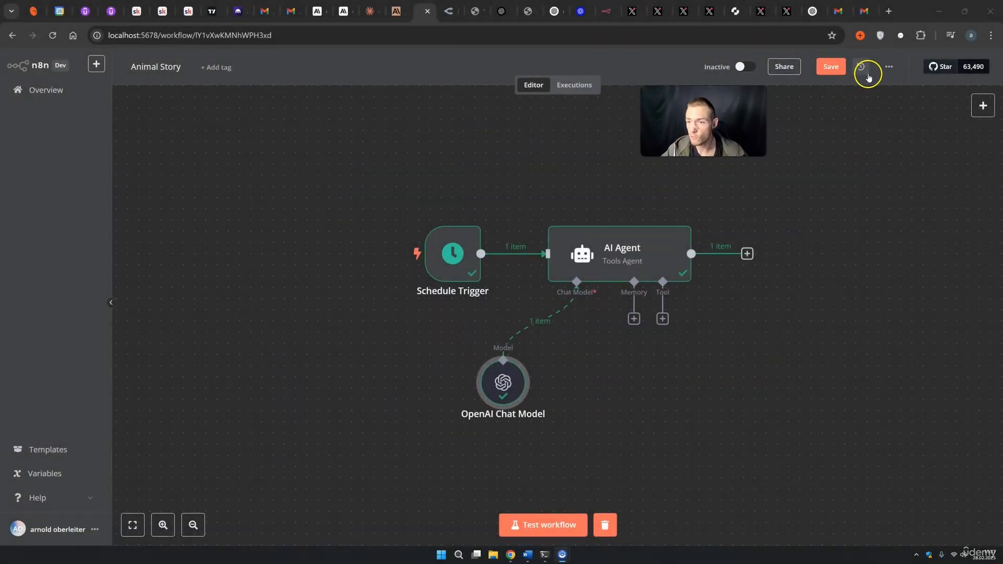
# Check the Animal Story settings, save the workflow, and move to the Error Workflow Trigger workflow.
pyautogui.click(888, 66)
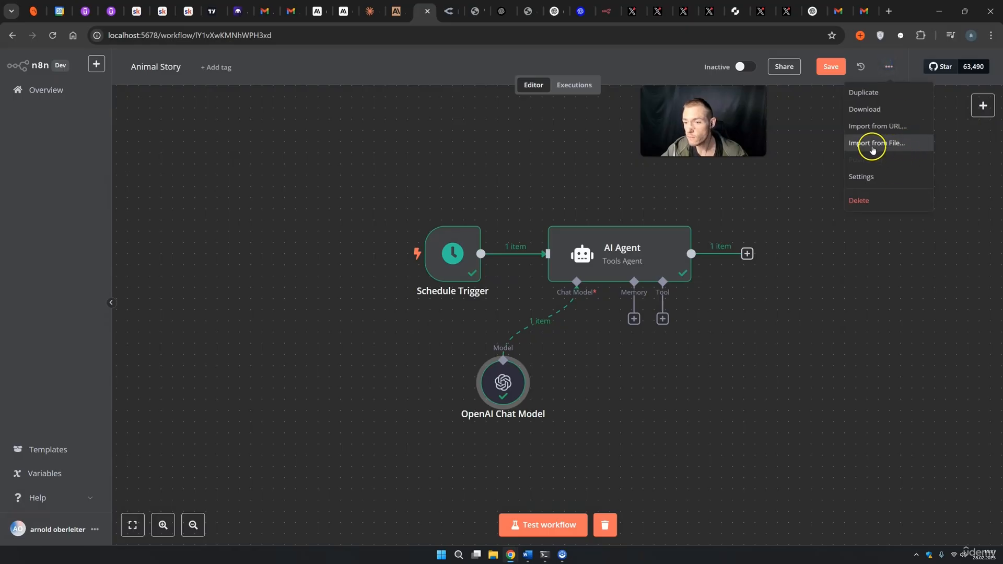
pyautogui.click(861, 176)
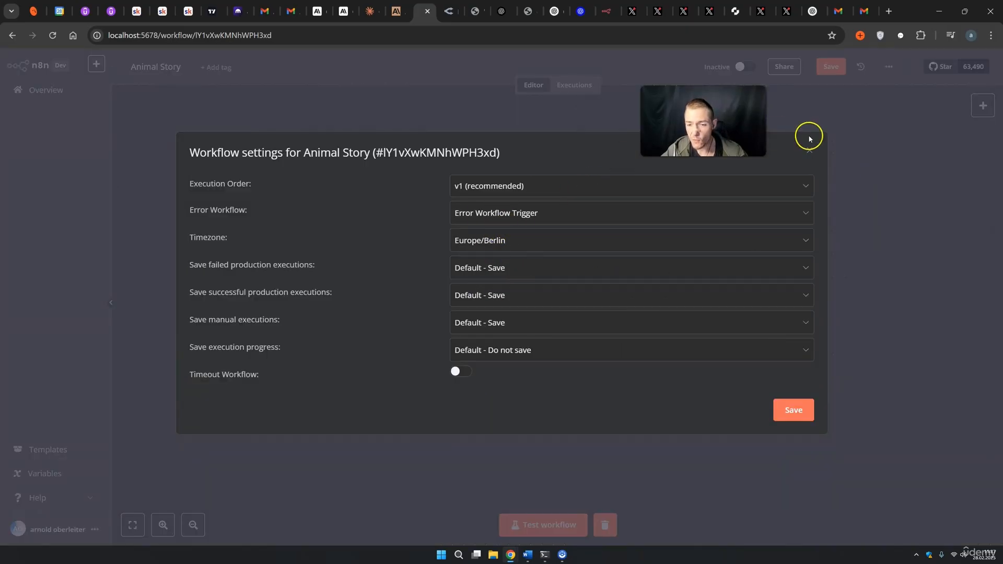
pyautogui.click(841, 135)
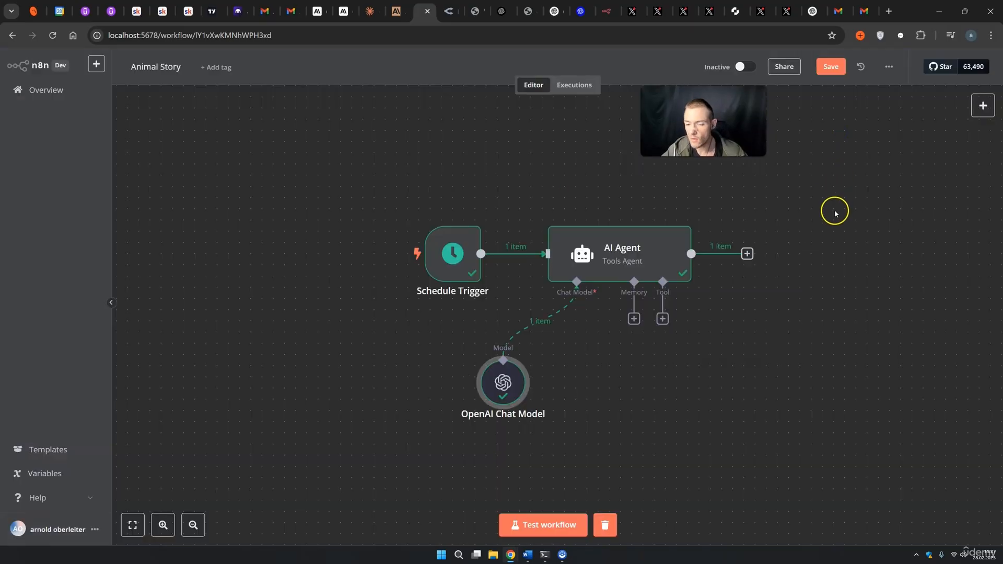
pyautogui.click(36, 90)
pyautogui.click(596, 320)
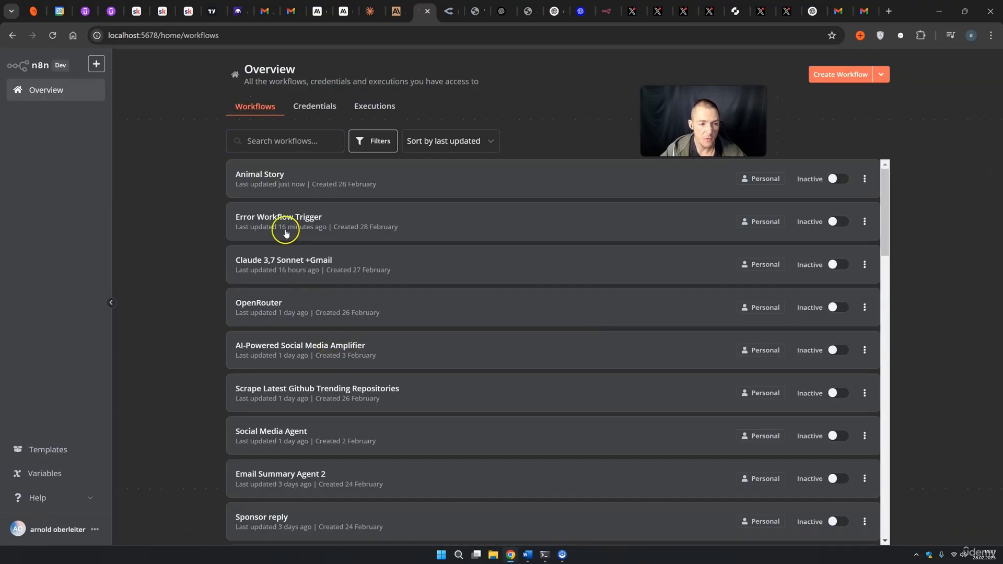
pyautogui.click(263, 219)
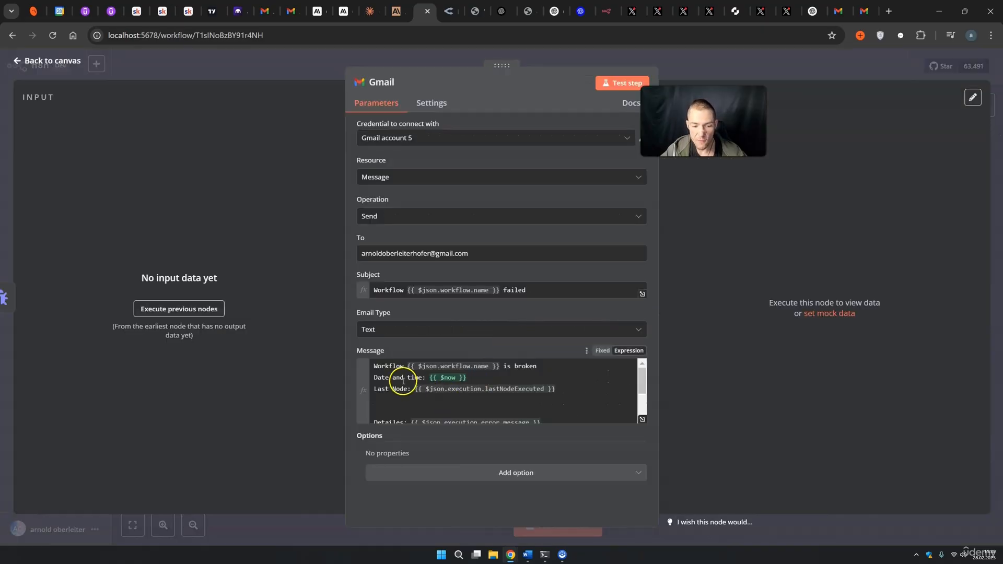
# Preview the Gmail message, which shows the date resolving to 2025-02-28T09:38:05, then return to the canvas.
pyautogui.moveTo(404, 377); pyautogui.dragTo(452, 377)
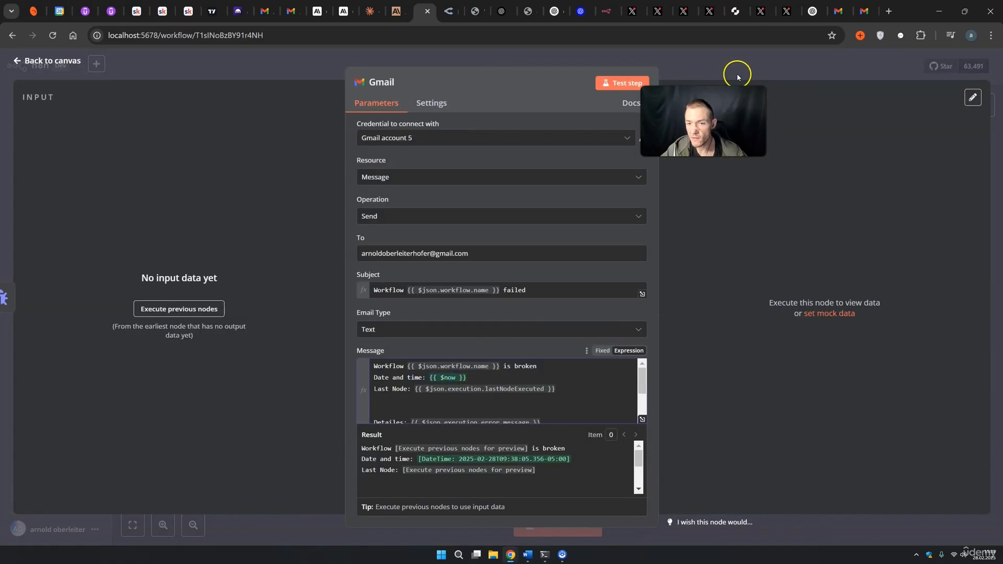
pyautogui.click(736, 73)
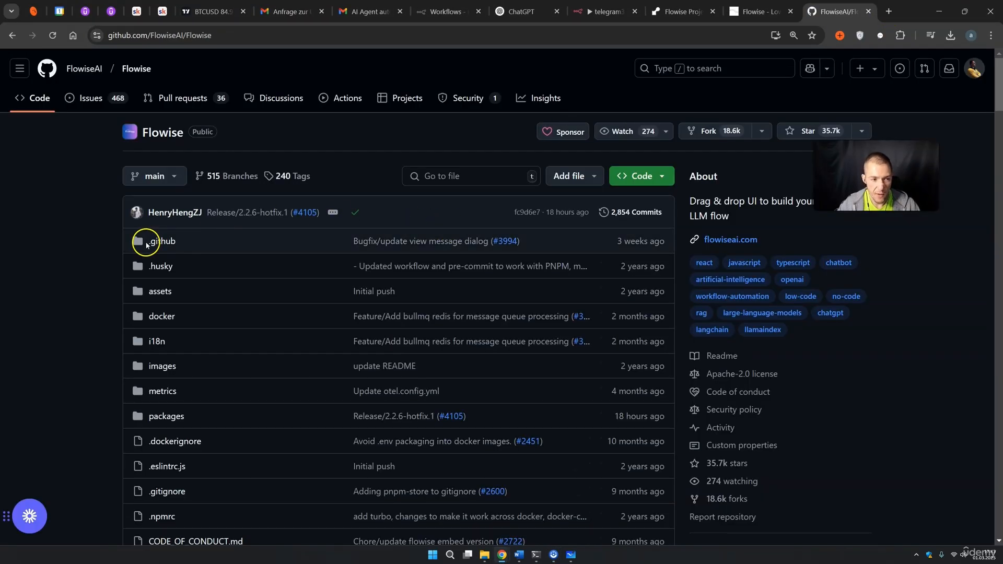
# Read the Flowise README's Quick Start install steps, then switch to the Flowise Agents page.
pyautogui.scroll(-15, 147, 244)
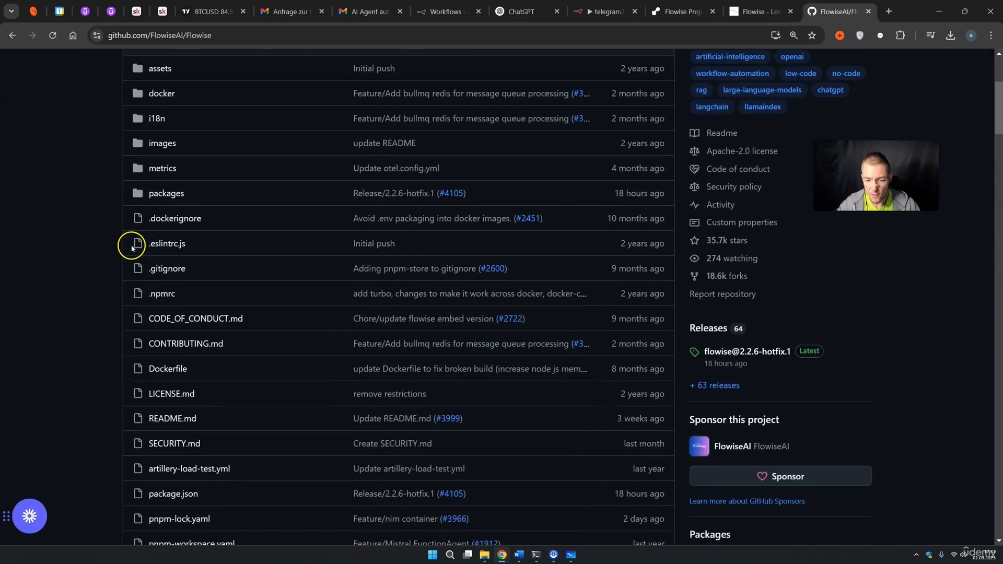
pyautogui.scroll(-6, 110, 258)
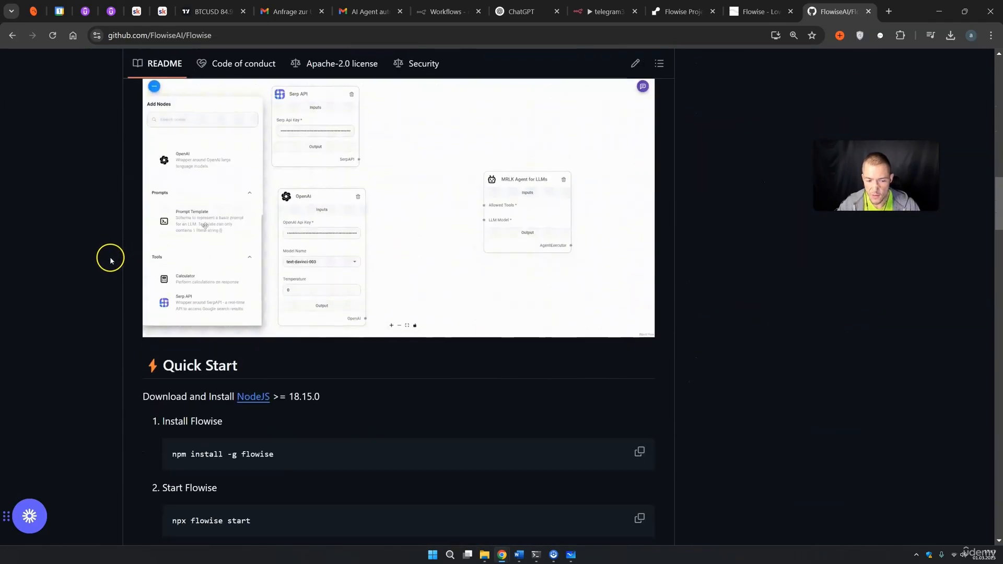
pyautogui.scroll(-1, 101, 280)
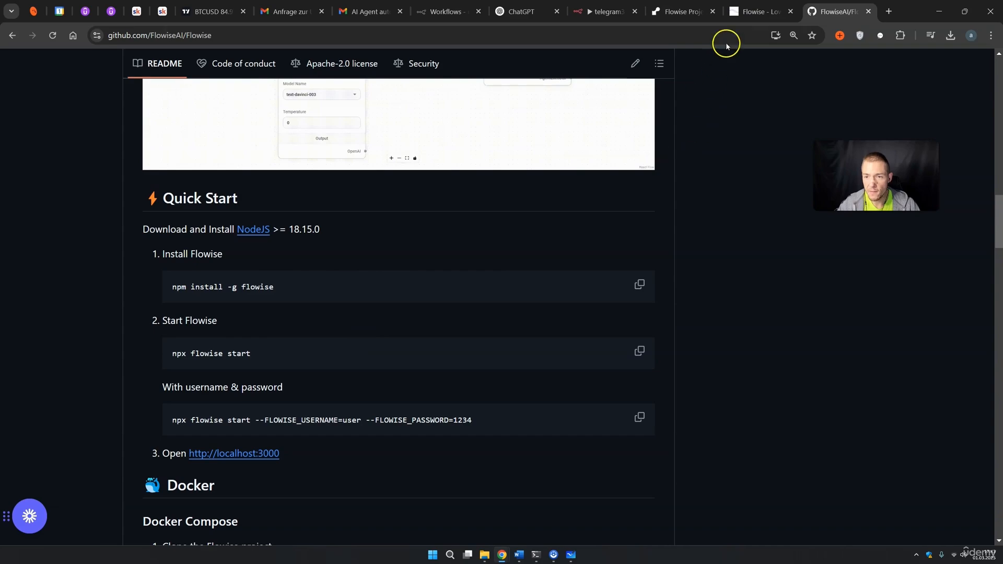
pyautogui.click(760, 11)
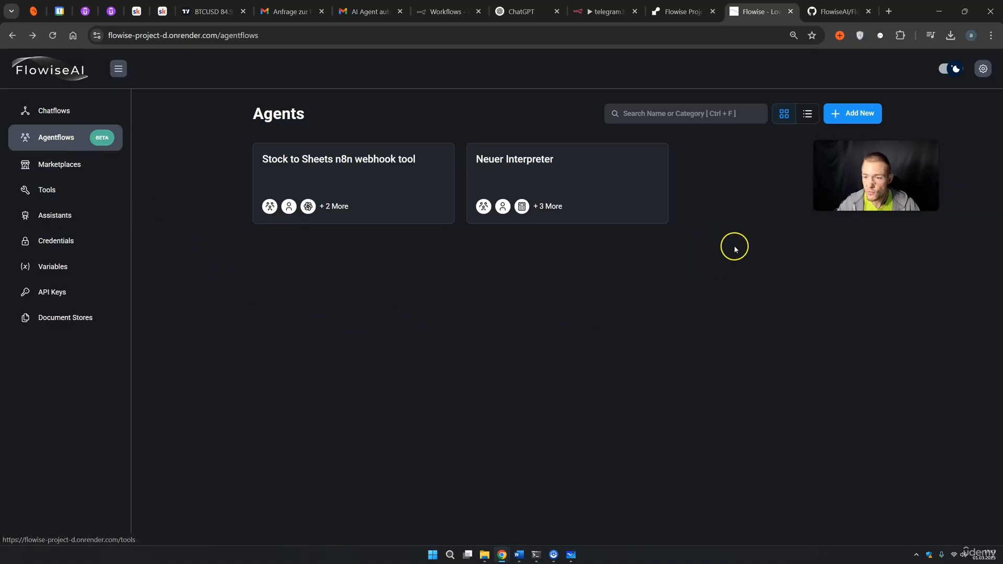
# Start a new agentflow with a Supervisor node and a Worker node placed to its right.
pyautogui.click(853, 115)
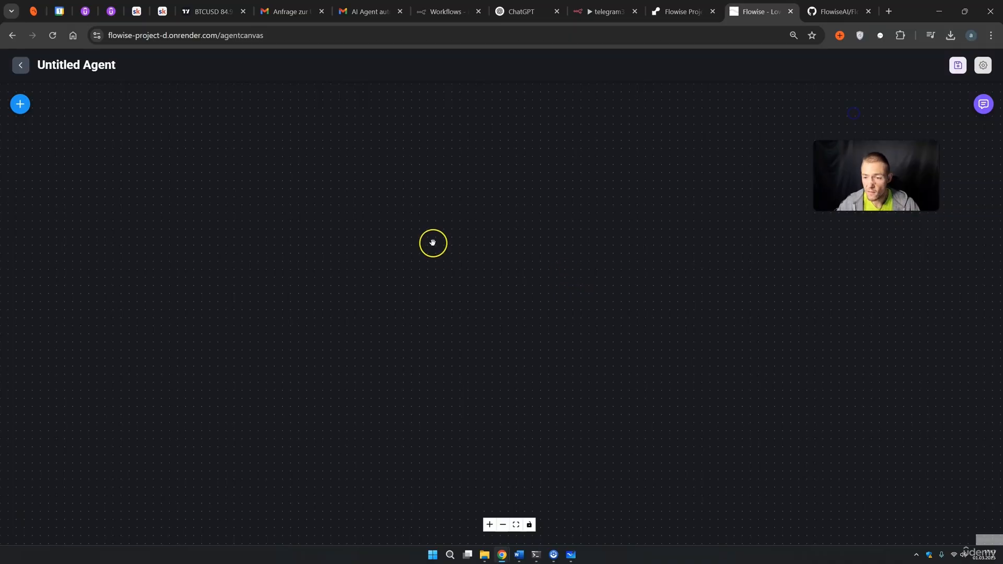
pyautogui.click(21, 105)
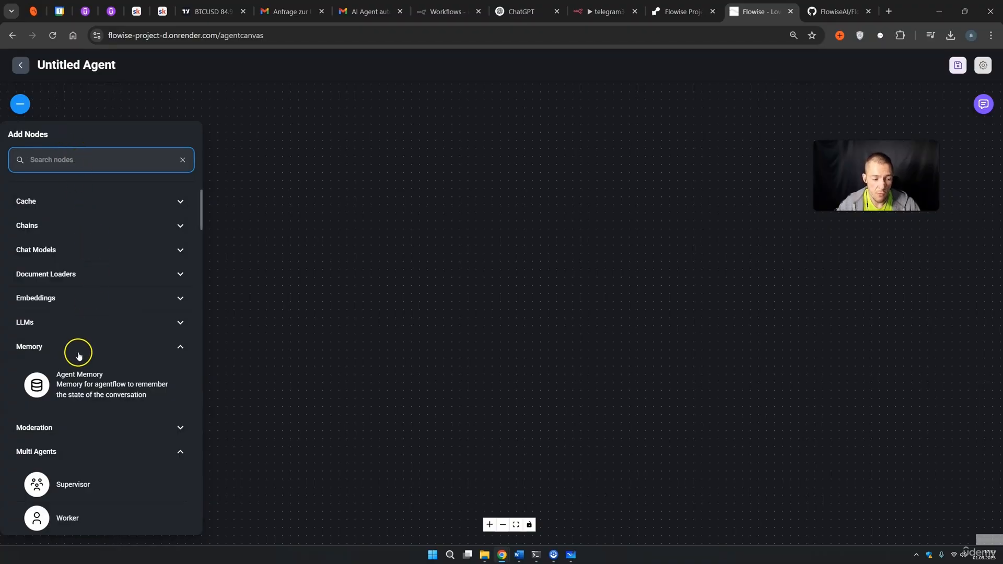
pyautogui.moveTo(99, 479); pyautogui.dragTo(427, 285)
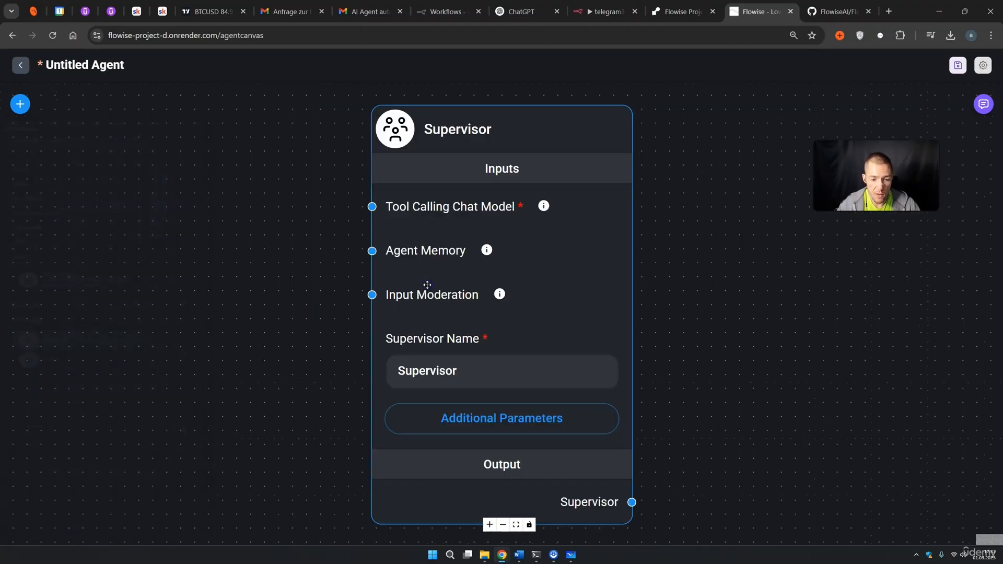
pyautogui.scroll(-4, 620, 243)
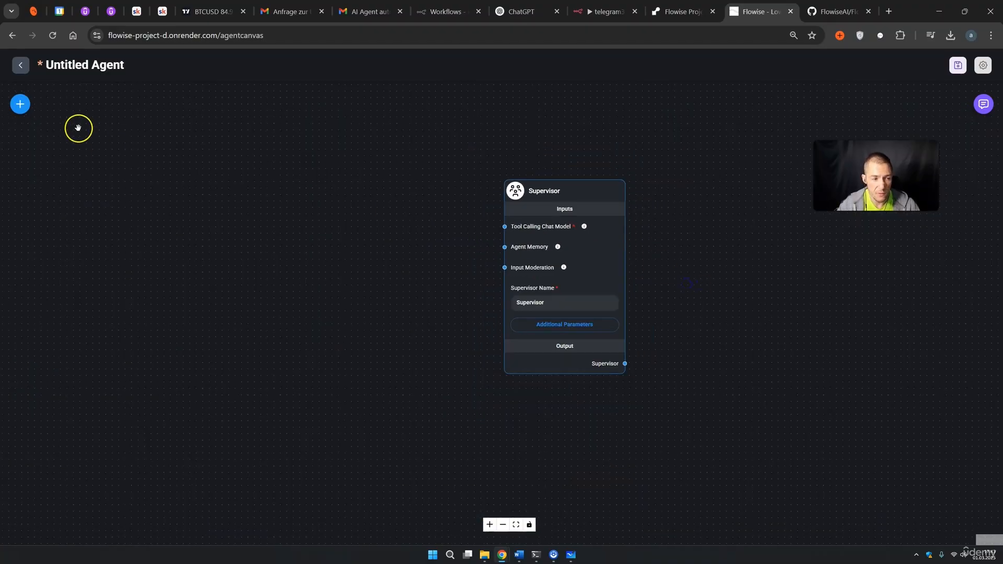
pyautogui.click(20, 104)
pyautogui.scroll(-1, 118, 220)
pyautogui.moveTo(68, 406); pyautogui.dragTo(634, 188)
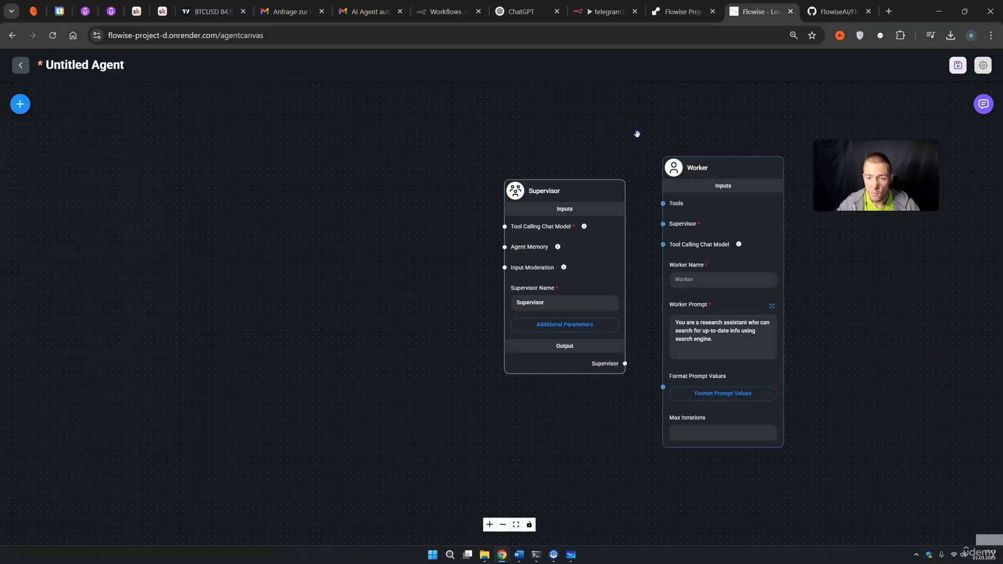
pyautogui.moveTo(635, 133); pyautogui.dragTo(485, 151)
# Duplicate the Worker and wire the Supervisor to both Workers.
pyautogui.click(520, 185)
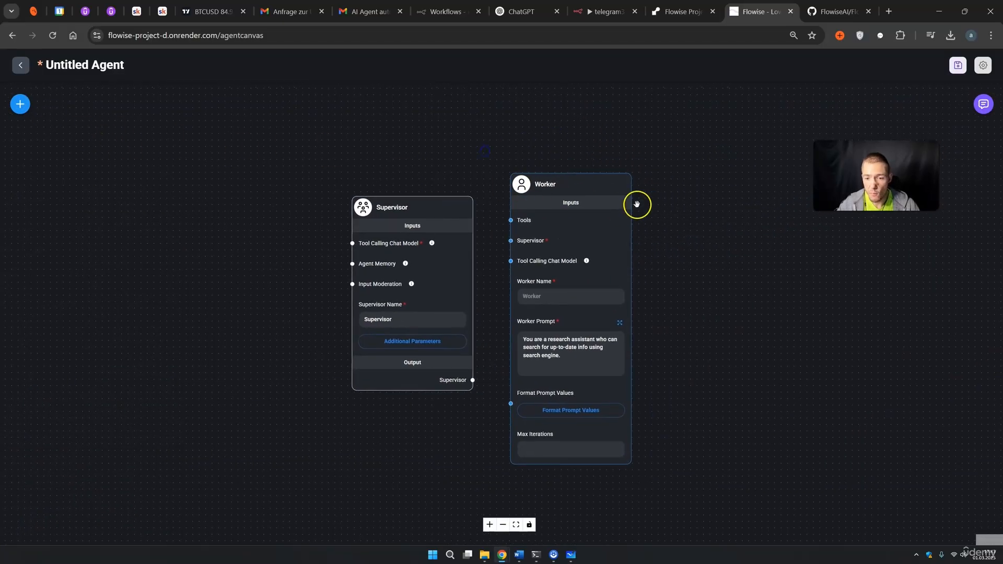
pyautogui.click(647, 190)
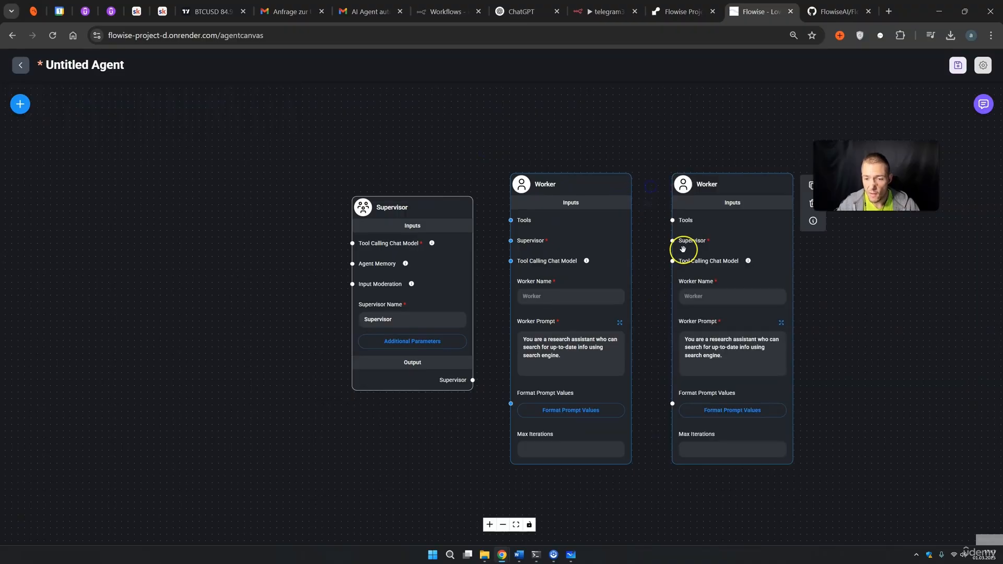
pyautogui.moveTo(473, 379); pyautogui.dragTo(511, 240)
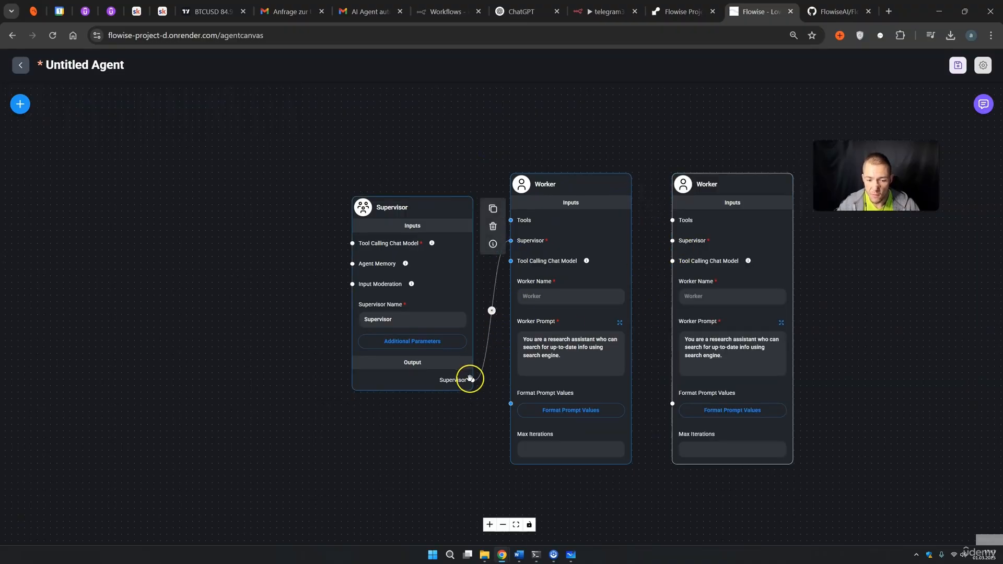
pyautogui.moveTo(473, 380); pyautogui.dragTo(673, 241)
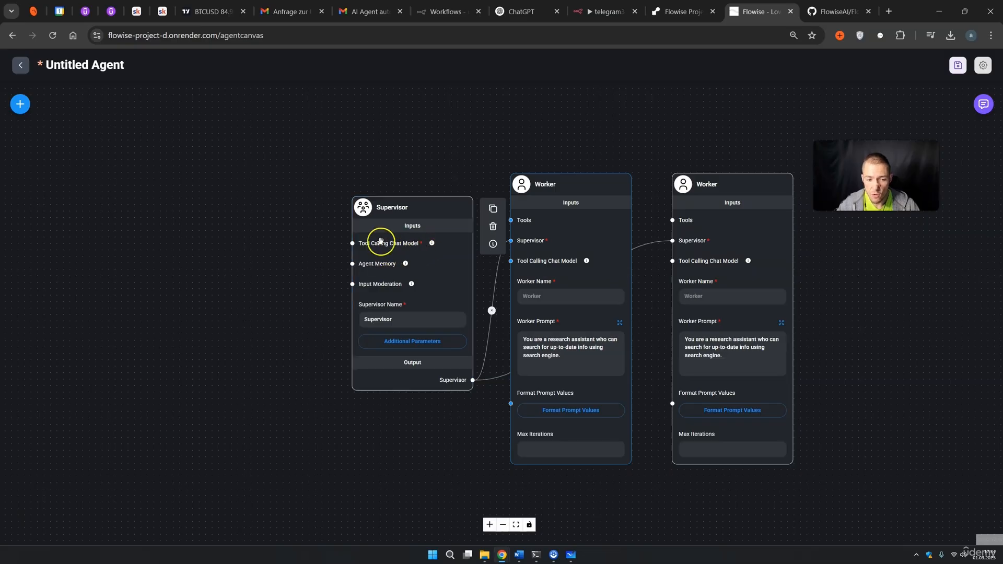
pyautogui.click(20, 104)
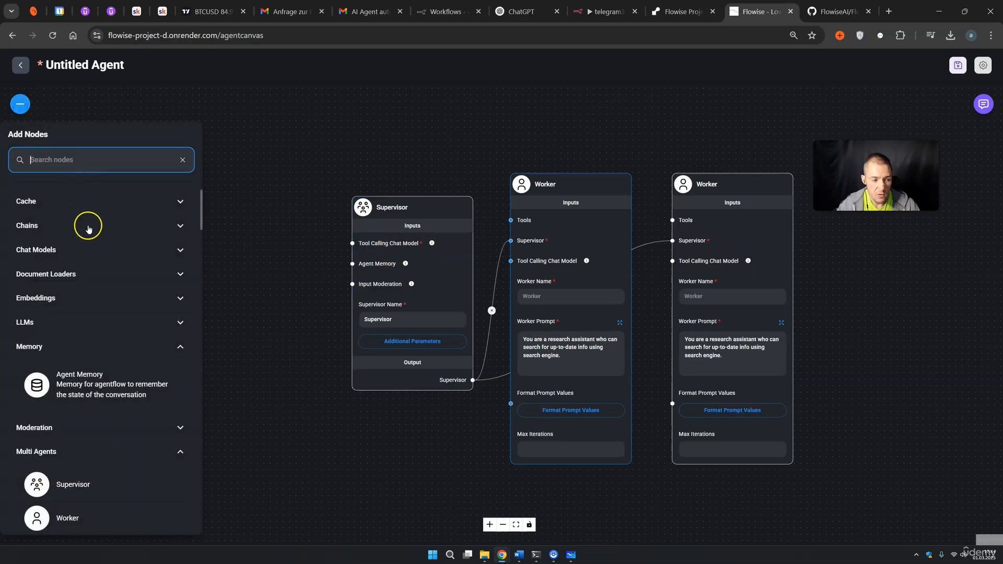
# Add a ChatOpenAI node and link it to the Supervisor's Tool Calling Chat Model input.
pyautogui.click(54, 250)
pyautogui.scroll(-1, 73, 282)
pyautogui.scroll(-8, 83, 299)
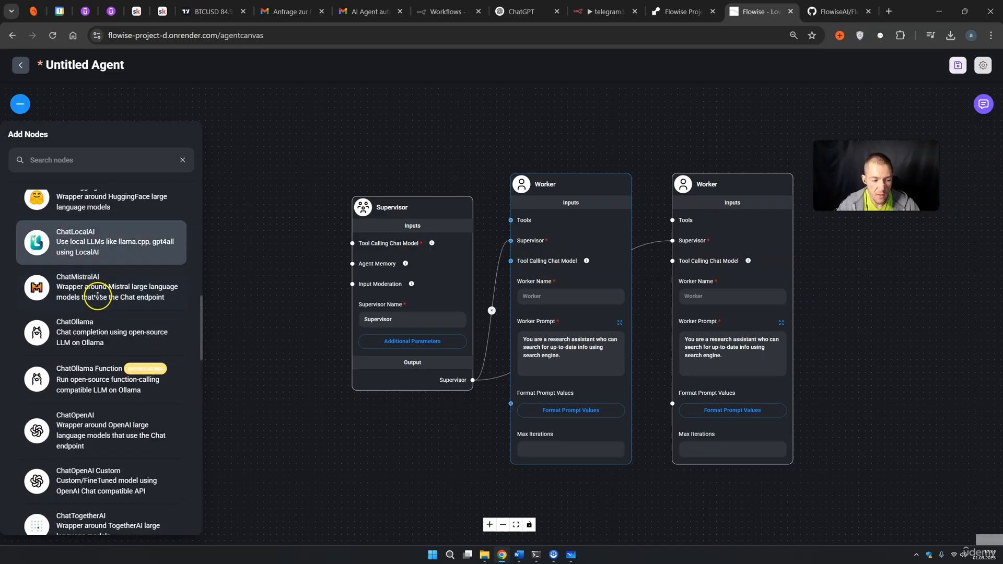
pyautogui.scroll(-1, 98, 297)
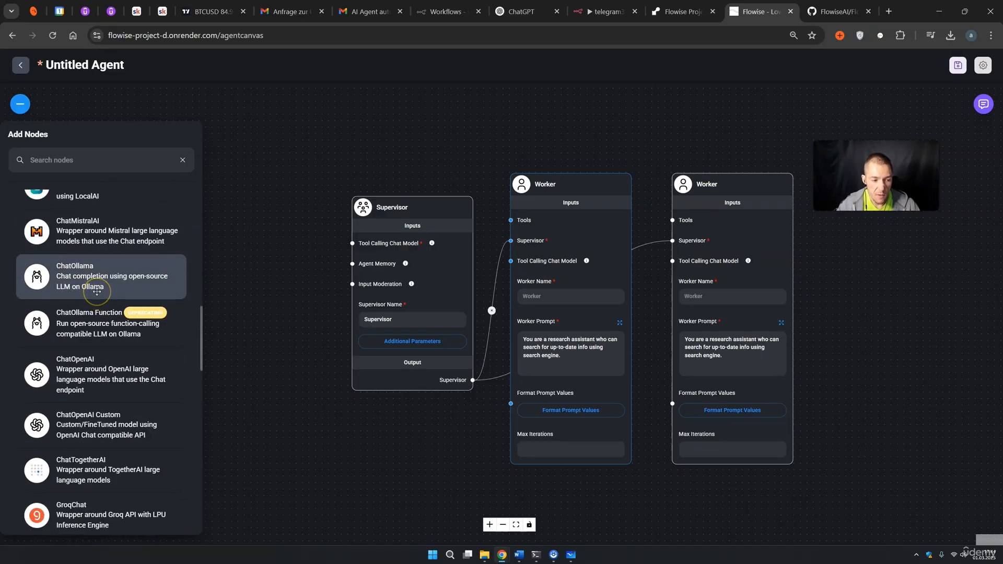
pyautogui.scroll(-1, 96, 290)
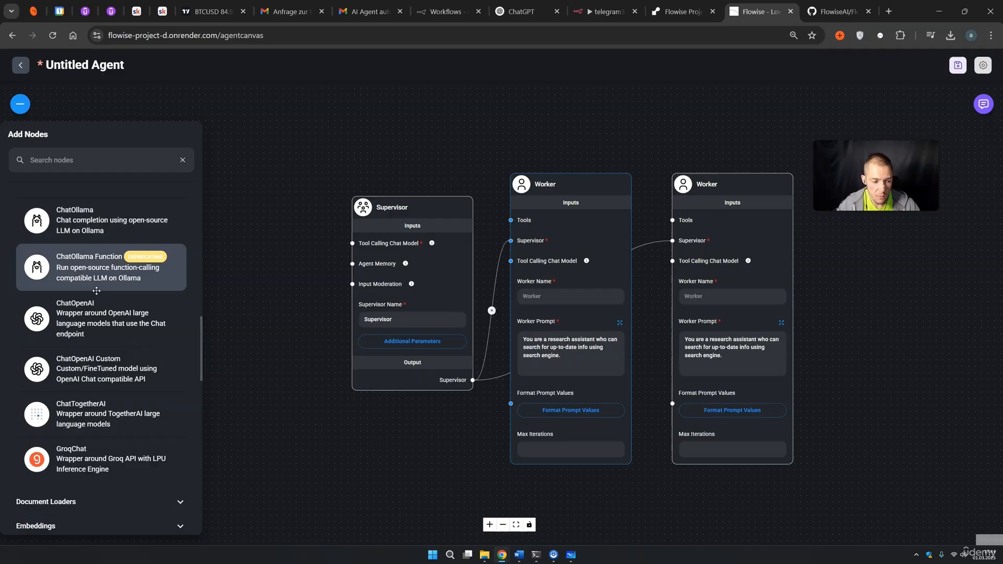
pyautogui.moveTo(66, 320); pyautogui.dragTo(272, 245)
pyautogui.moveTo(345, 407); pyautogui.dragTo(297, 407)
pyautogui.moveTo(296, 454); pyautogui.dragTo(354, 244)
# Give the ChatOpenAI node the saved OpenAI credential and the gpt-4o (latest) model.
pyautogui.click(242, 268)
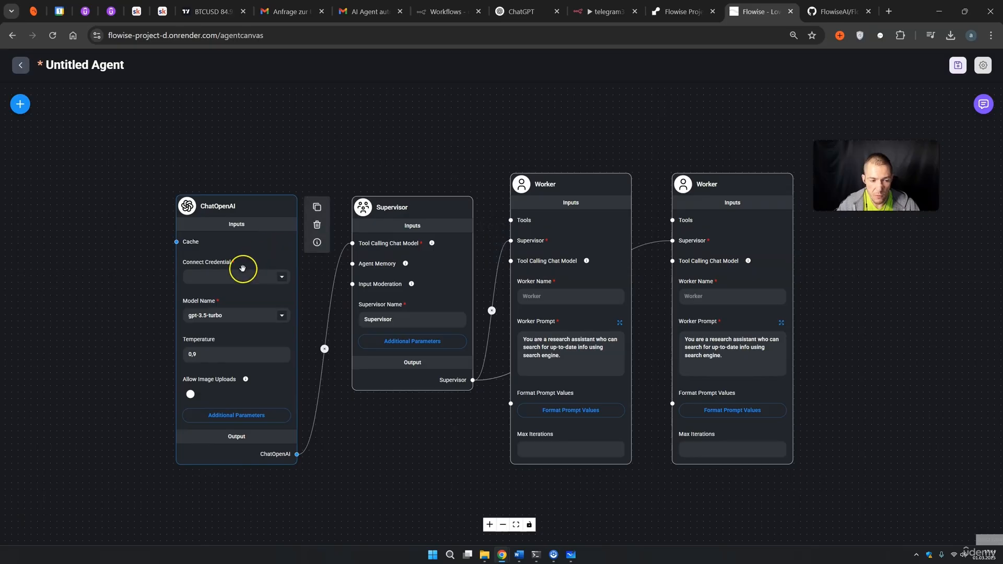
pyautogui.click(283, 278)
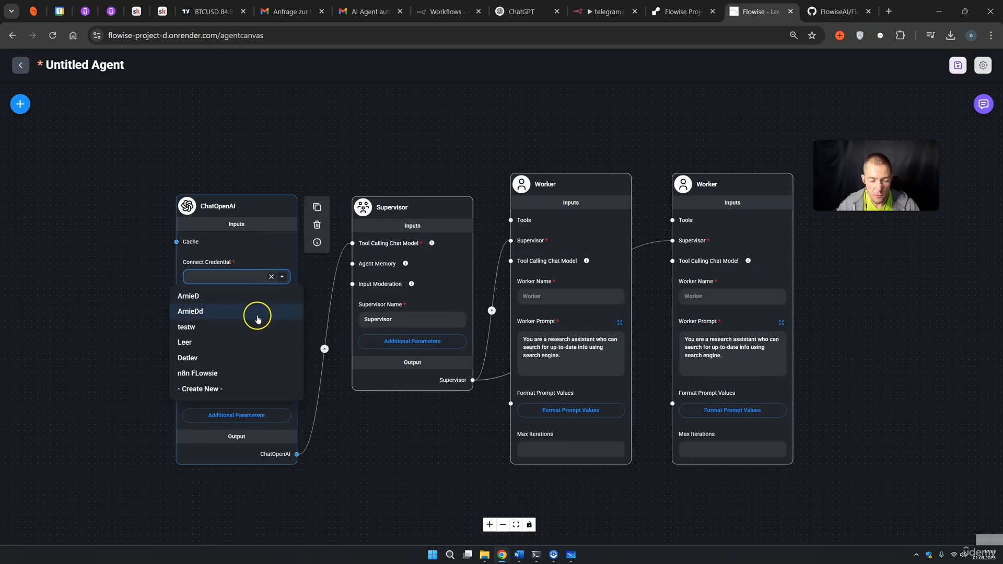
pyautogui.click(222, 374)
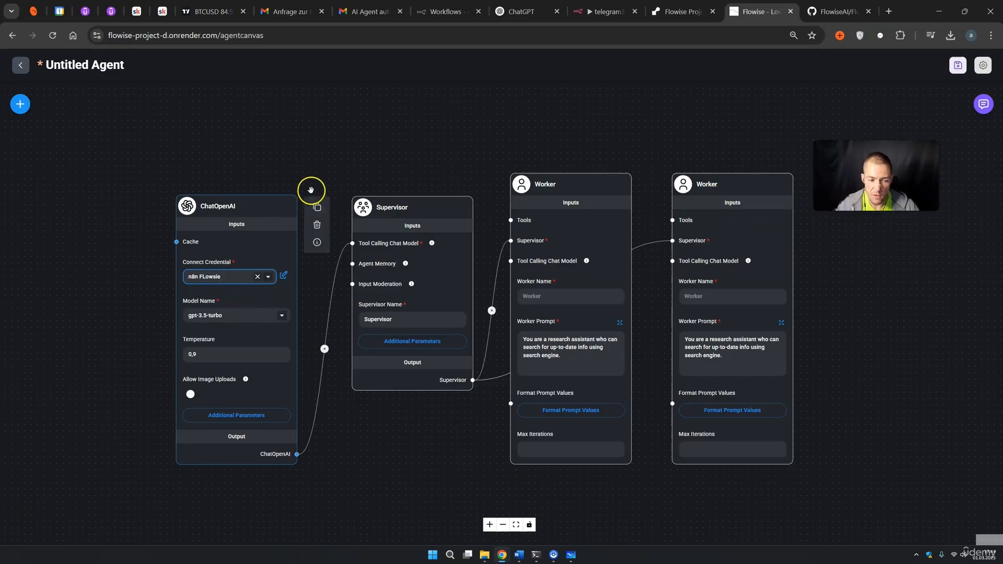
pyautogui.click(243, 317)
pyautogui.scroll(5, 225, 335)
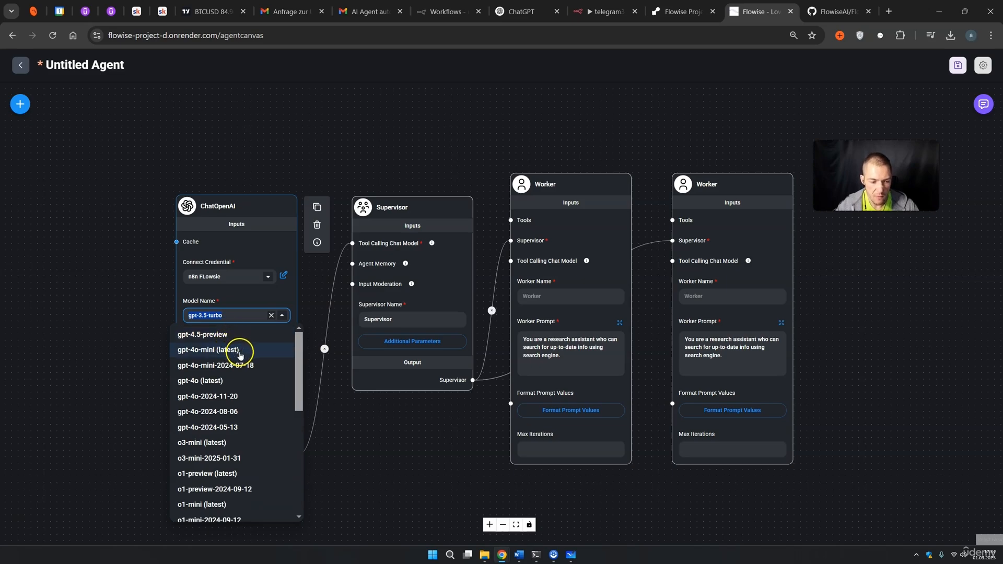
pyautogui.click(226, 381)
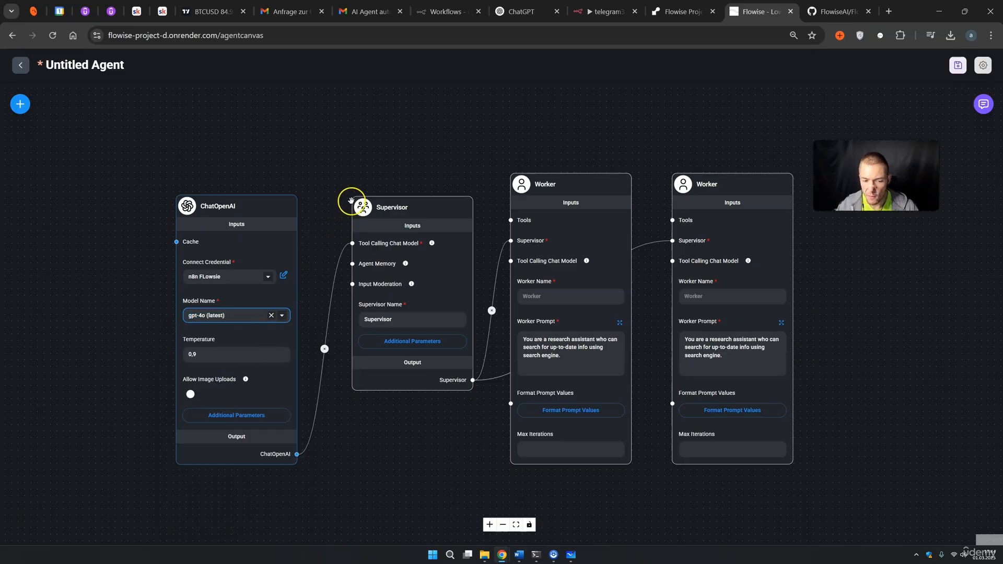
pyautogui.click(386, 157)
pyautogui.moveTo(548, 129); pyautogui.dragTo(471, 131)
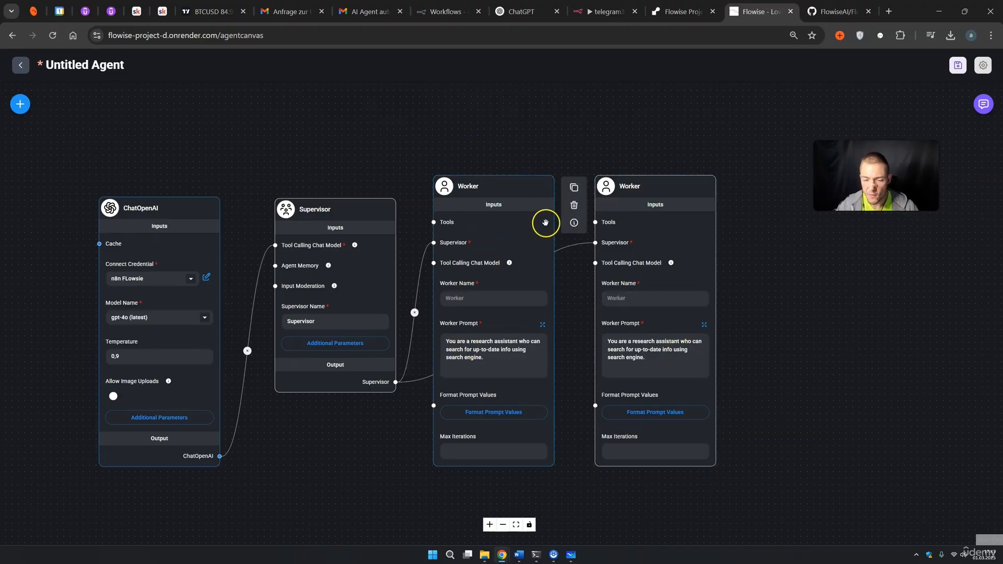
pyautogui.moveTo(874, 157); pyautogui.dragTo(873, 145)
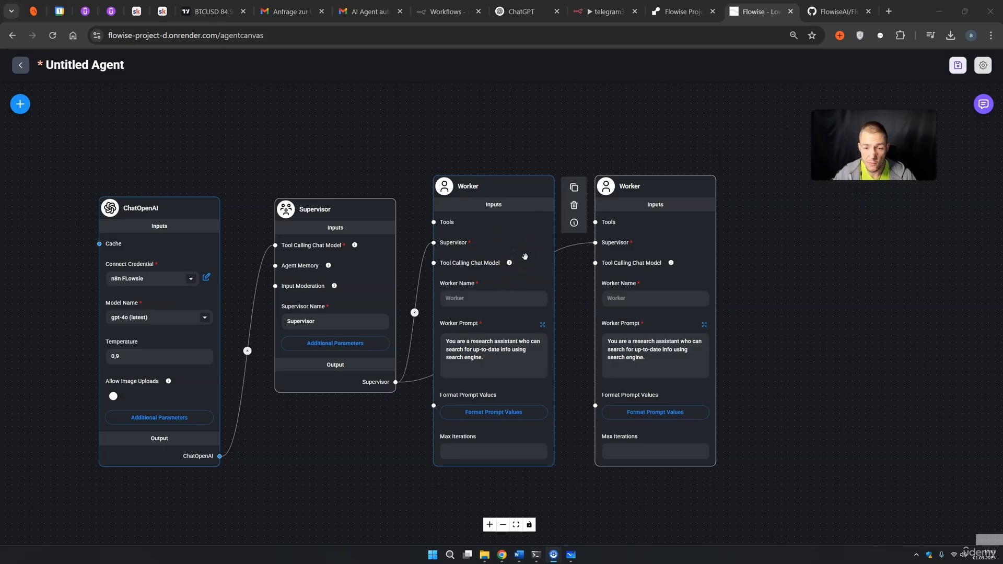
pyautogui.click(660, 239)
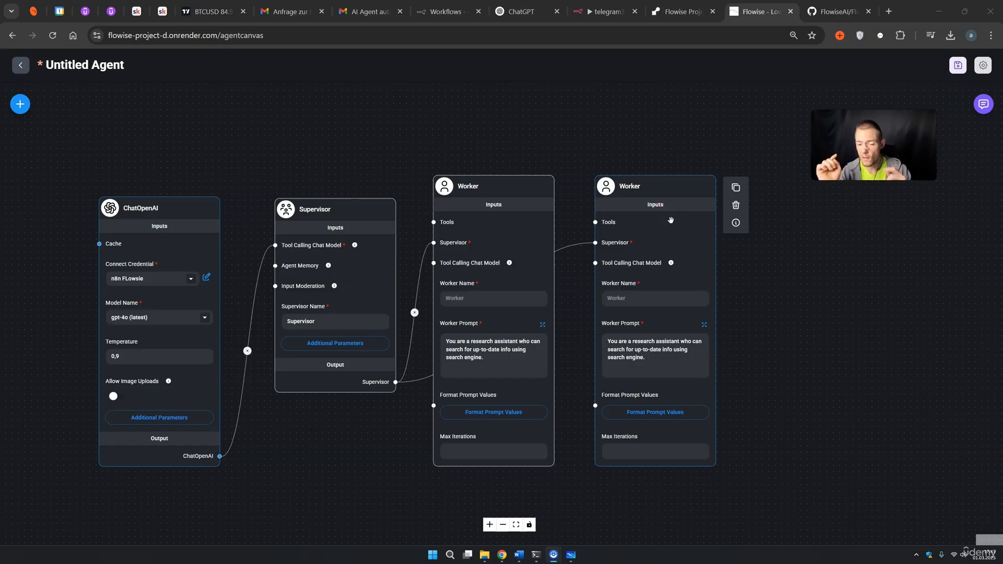
pyautogui.click(820, 321)
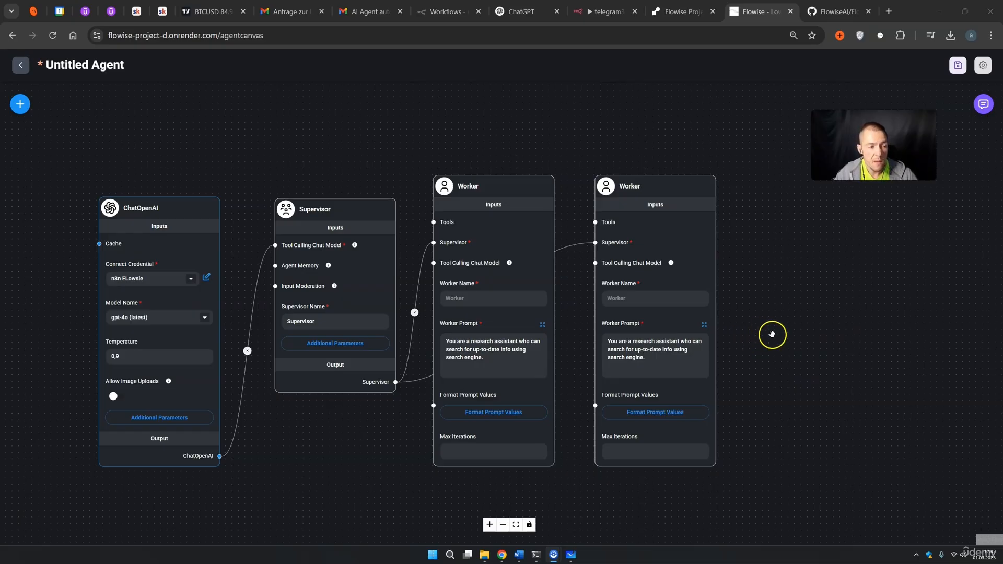
pyautogui.scroll(-3, 773, 334)
pyautogui.moveTo(806, 340); pyautogui.dragTo(737, 318)
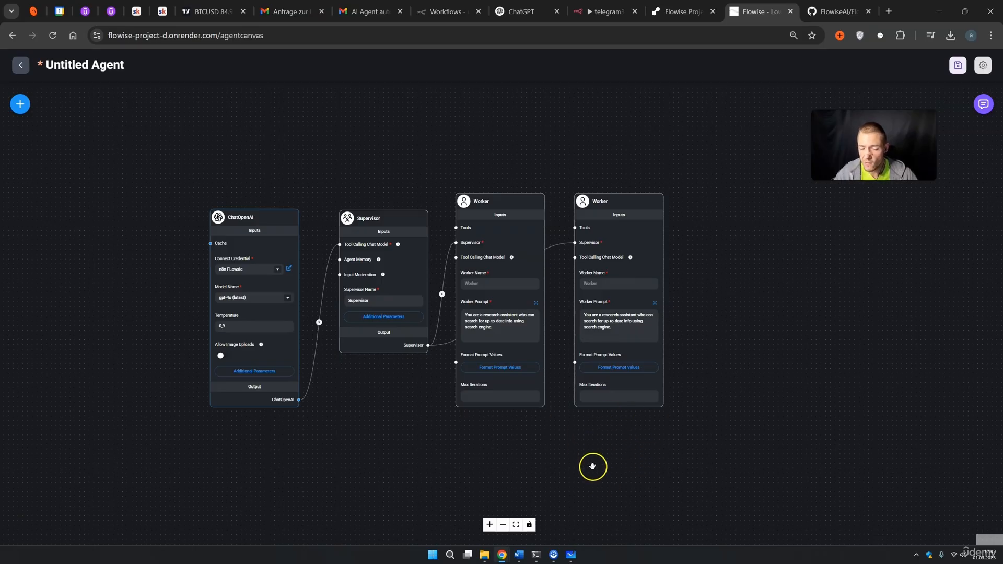
pyautogui.scroll(2, 424, 367)
# Enter 'Research_agnet' as the first Worker's name and 'Sheets_Agent' as the second's.
pyautogui.click(500, 251)
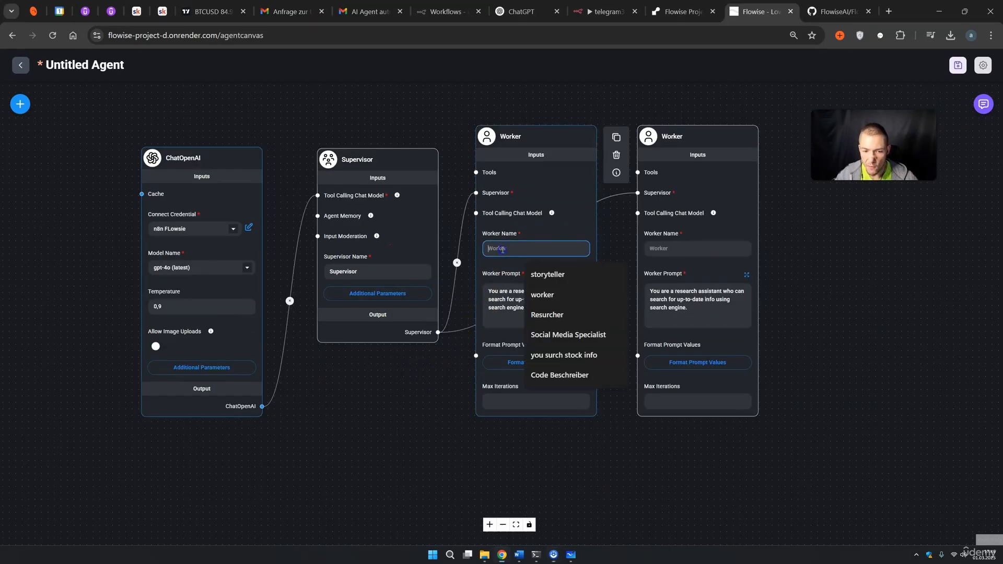
pyautogui.write('Research agnet')
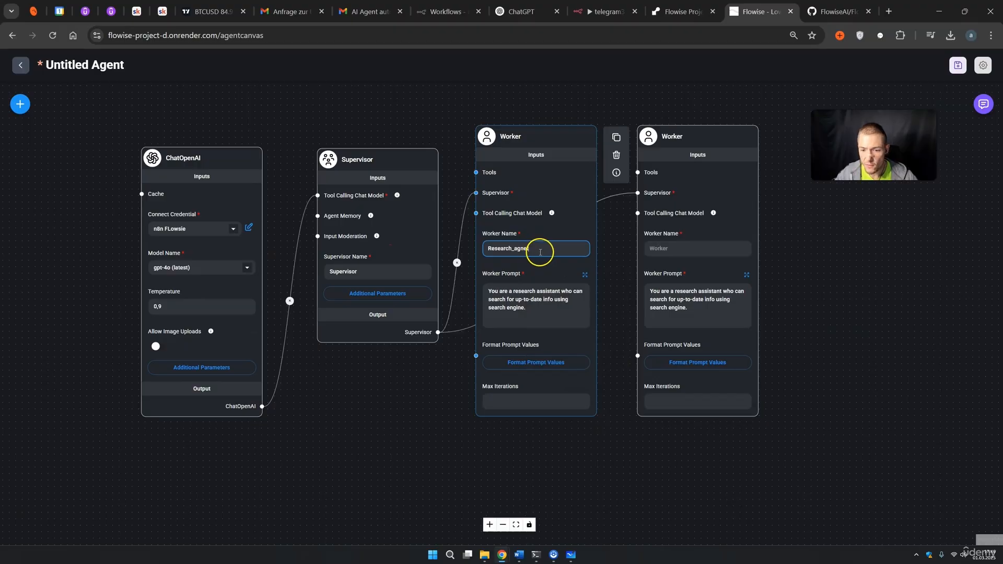
pyautogui.click(679, 249)
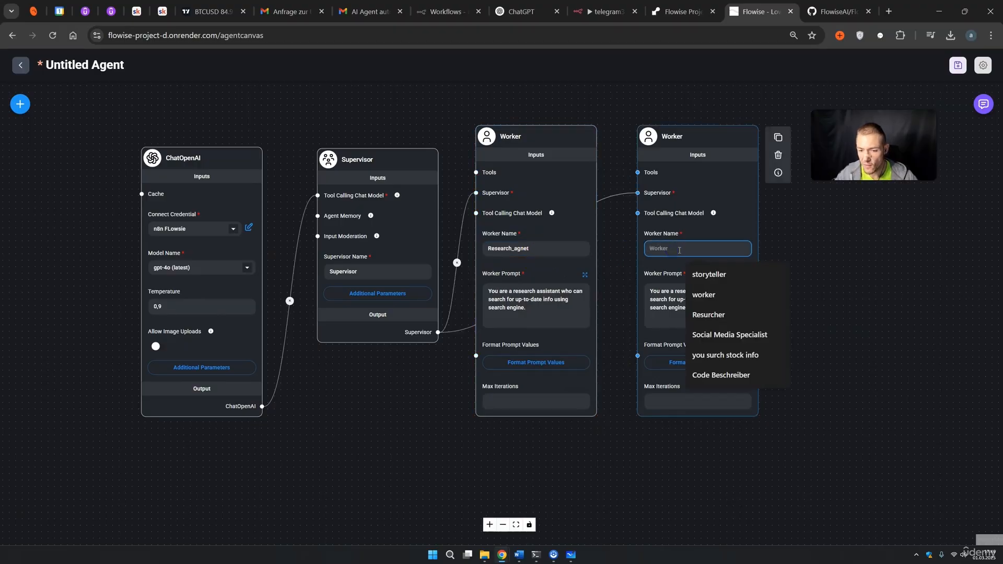
pyautogui.write('Sheets_Agent')
pyautogui.click(828, 267)
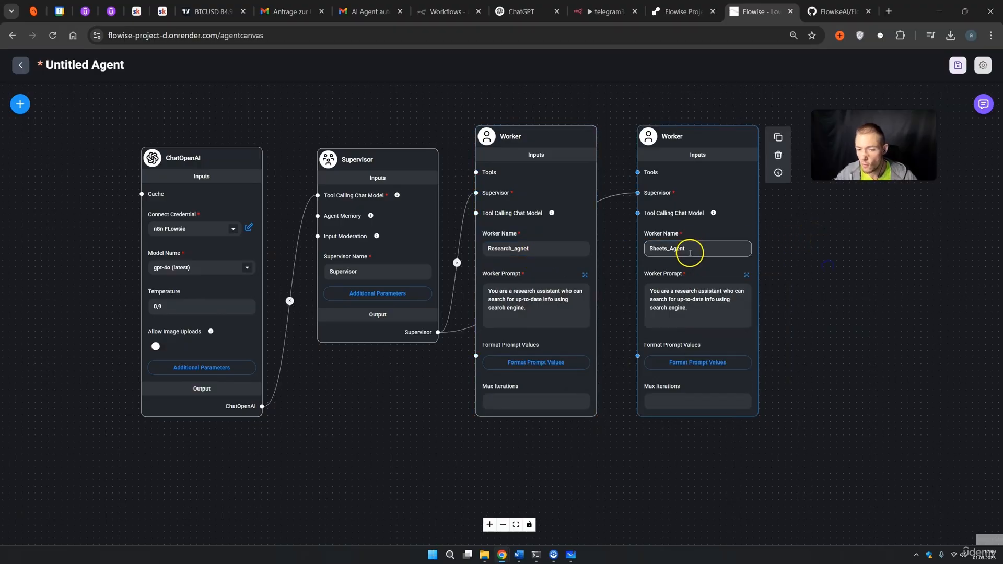
pyautogui.click(518, 276)
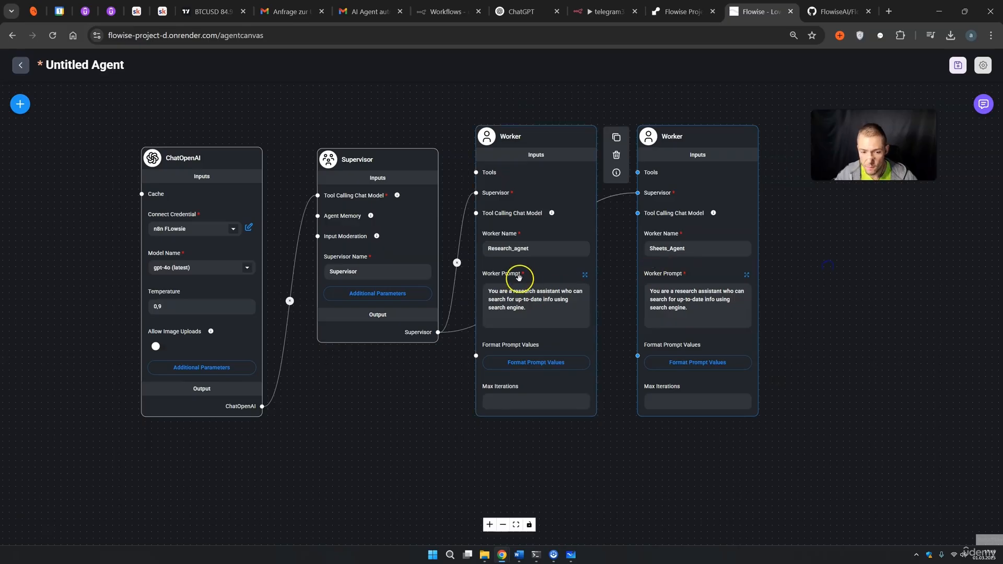
# Replace Research_agnet's prompt with the three-line Serp API stock-news prompt handing off to sheets_agent, and save.
pyautogui.click(585, 274)
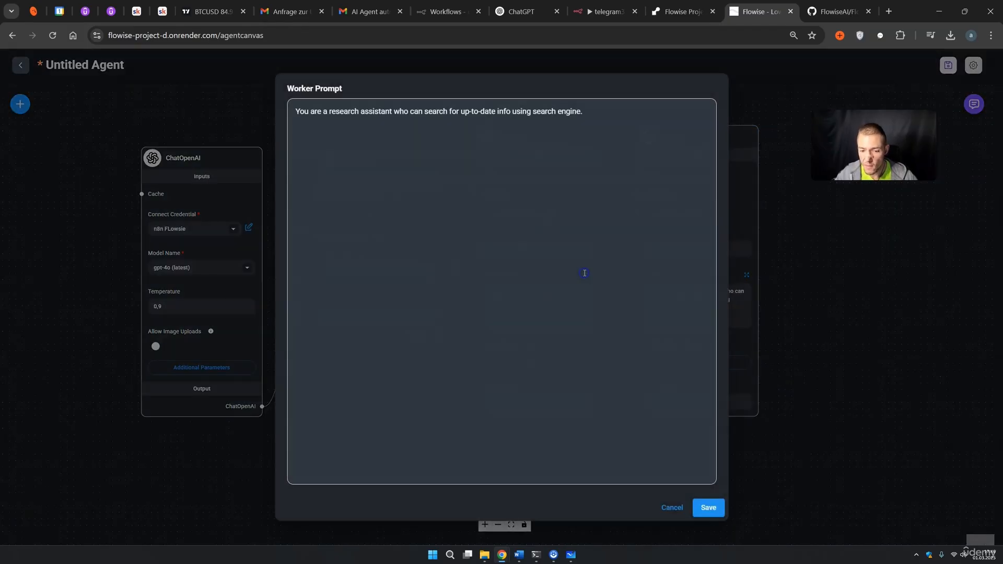
pyautogui.moveTo(590, 113); pyautogui.dragTo(256, 110)
pyautogui.press('BackSpace')
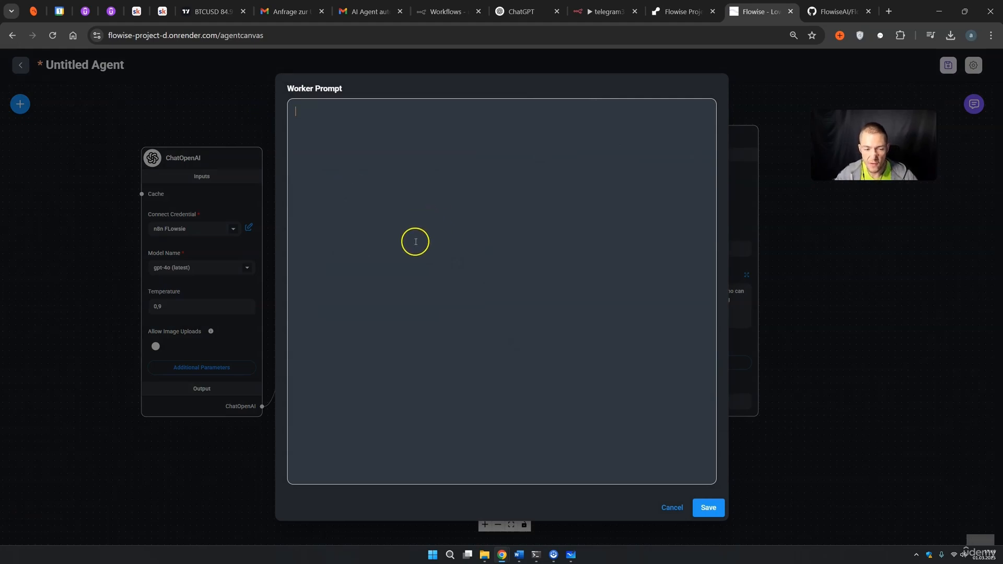
pyautogui.write('You are a research assistant who can search for up-to-date info using search engine. You have the tool Serp API and you surch stock info and news.  You pass your info always to the sheets_agent')
pyautogui.moveTo(329, 111); pyautogui.dragTo(383, 110)
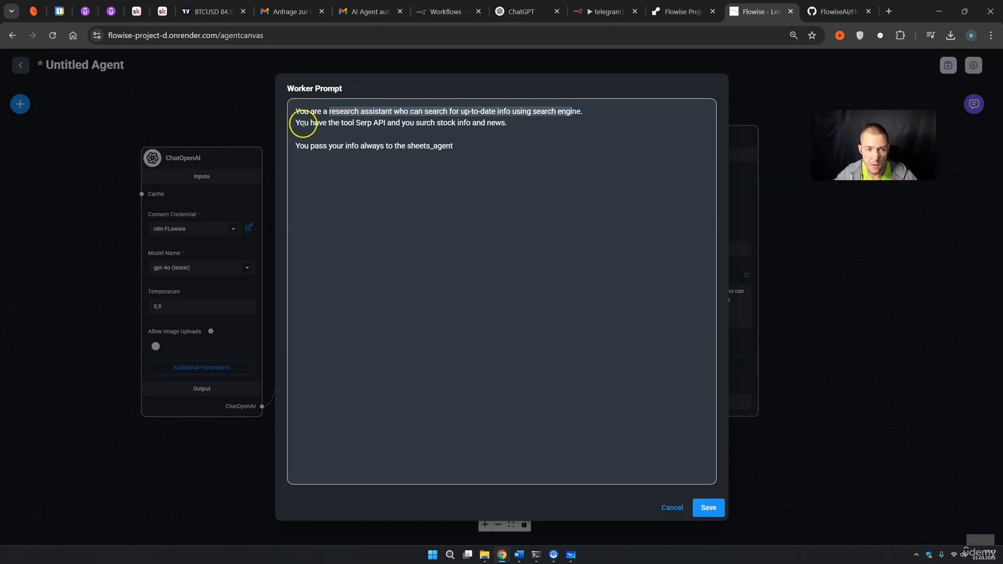
pyautogui.moveTo(296, 123); pyautogui.dragTo(353, 126)
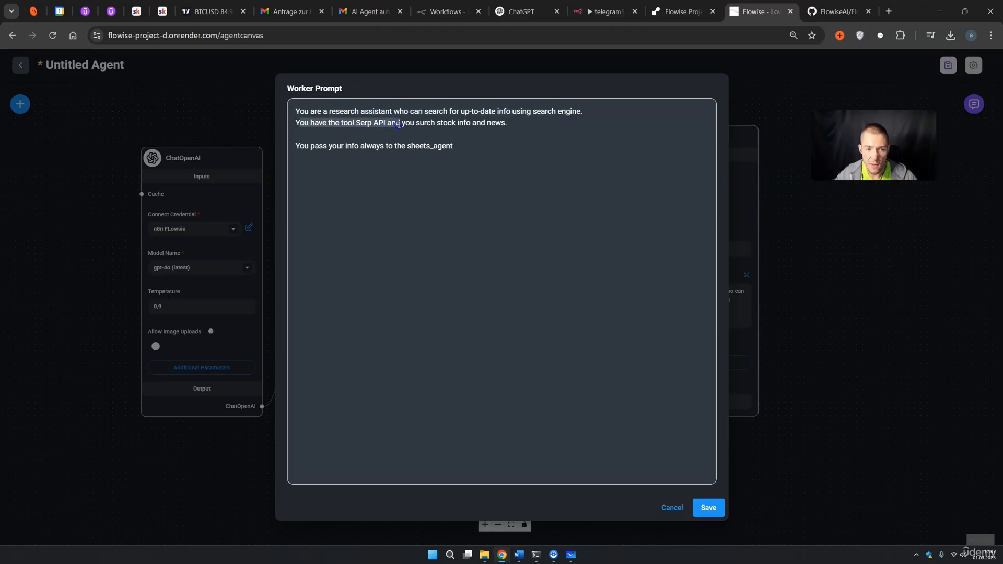
pyautogui.moveTo(416, 124); pyautogui.dragTo(492, 127)
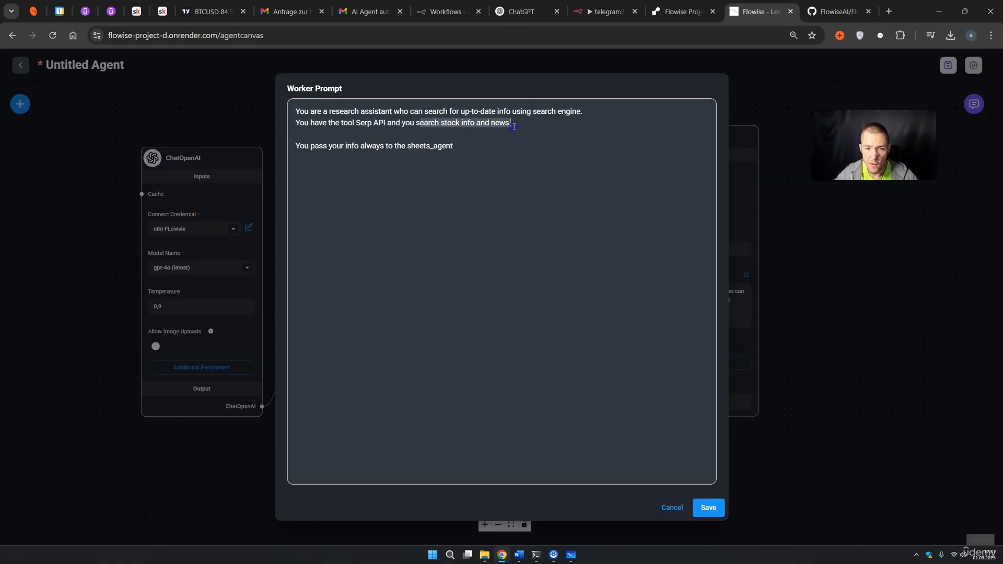
pyautogui.moveTo(296, 146); pyautogui.dragTo(352, 147)
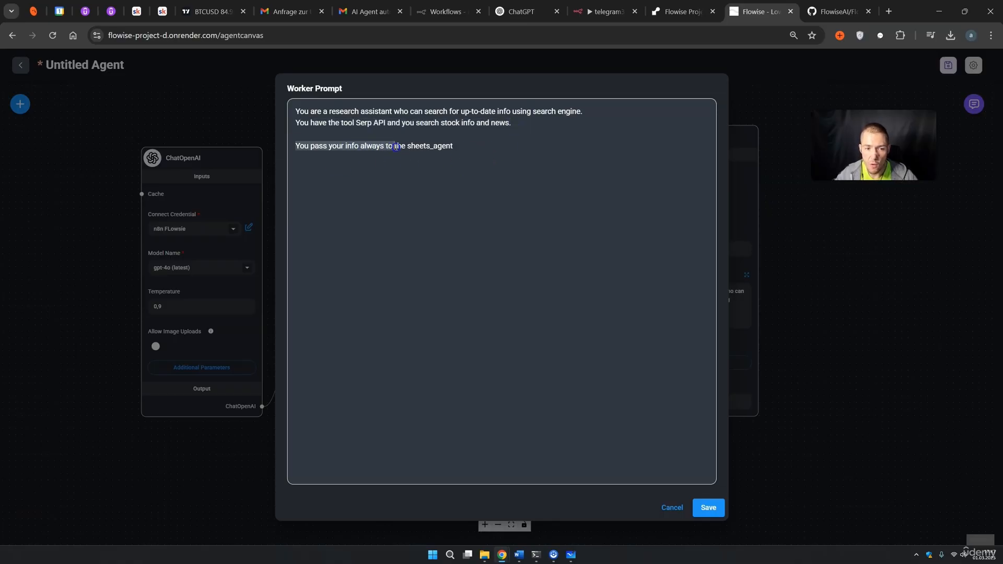
pyautogui.click(469, 152)
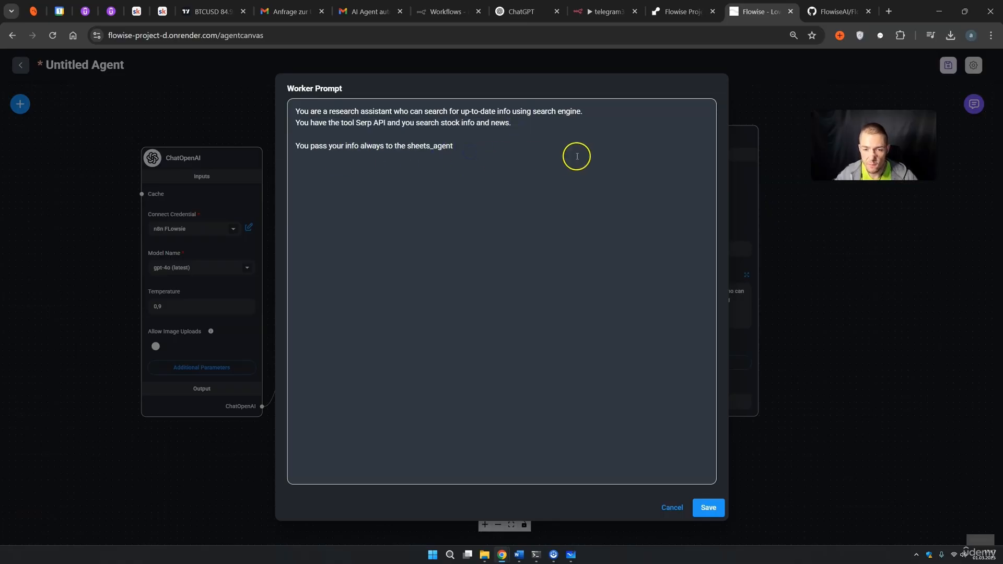
pyautogui.click(710, 507)
pyautogui.moveTo(834, 344); pyautogui.dragTo(896, 404)
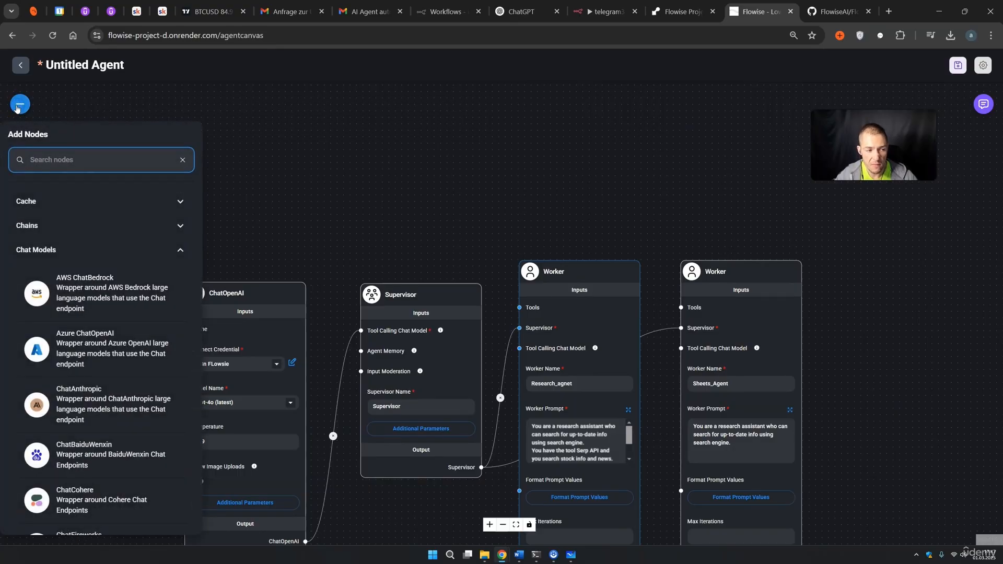
# Find Serp API among the Tools nodes and drop it onto the canvas above the Workers.
pyautogui.scroll(-15, 91, 310)
pyautogui.click(78, 465)
pyautogui.scroll(-5, 87, 444)
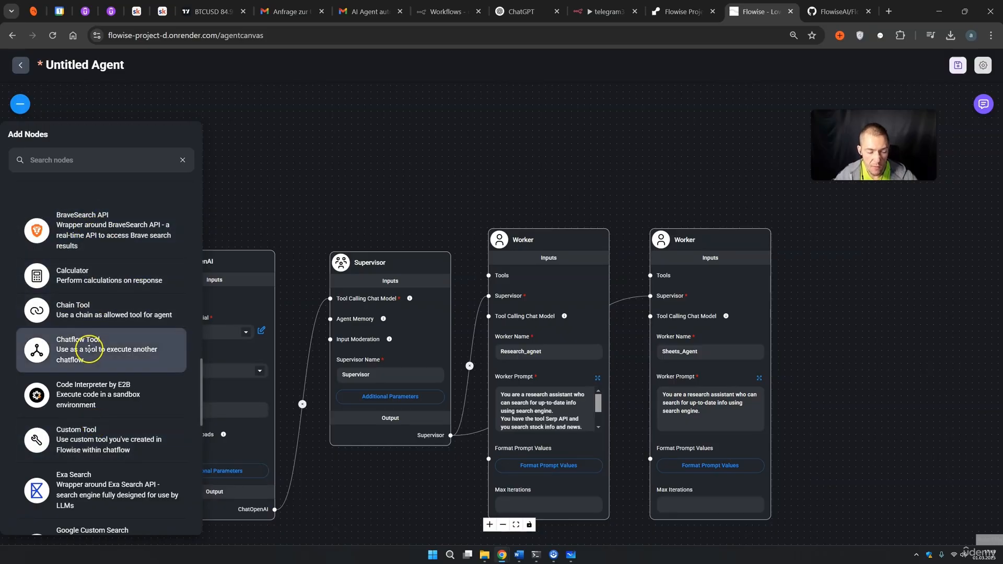
pyautogui.scroll(-2, 102, 313)
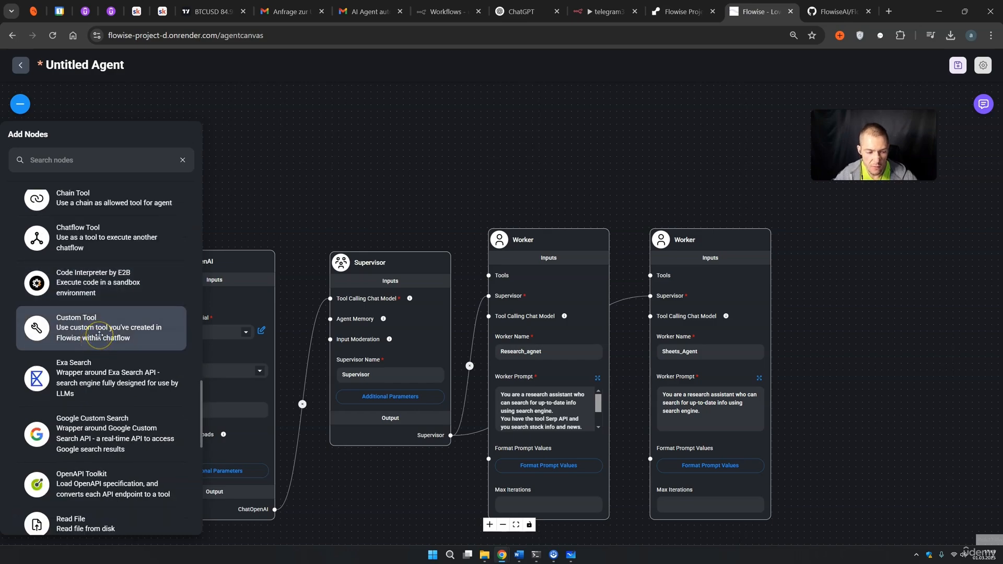
pyautogui.scroll(-1, 99, 334)
pyautogui.scroll(-3, 95, 373)
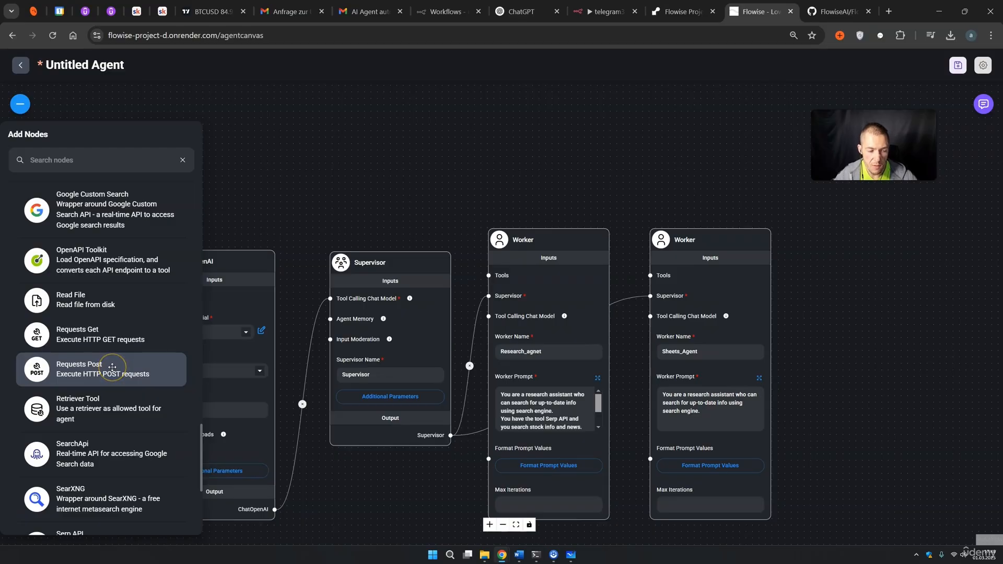
pyautogui.scroll(-1, 112, 366)
pyautogui.scroll(-1, 112, 364)
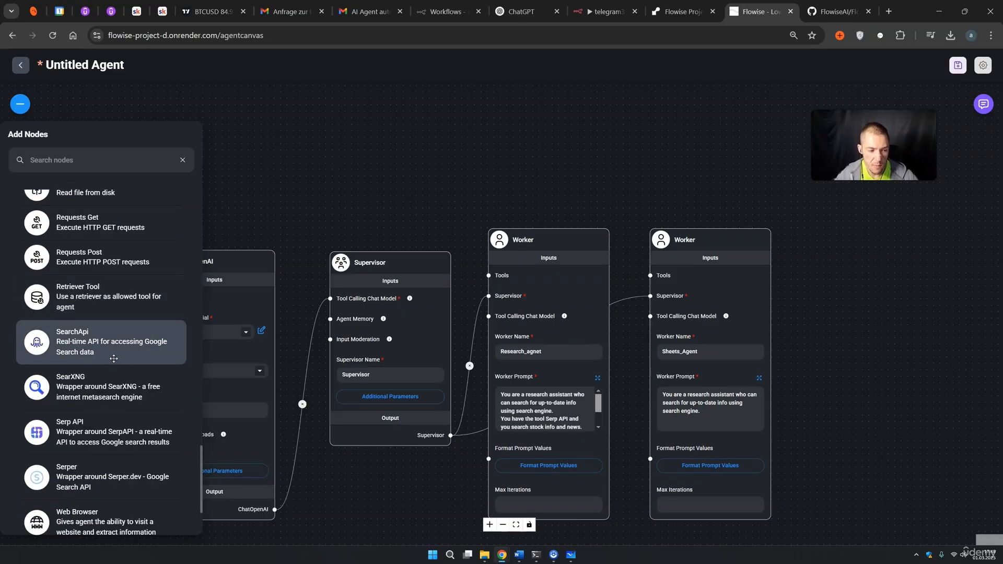
pyautogui.scroll(-1, 110, 366)
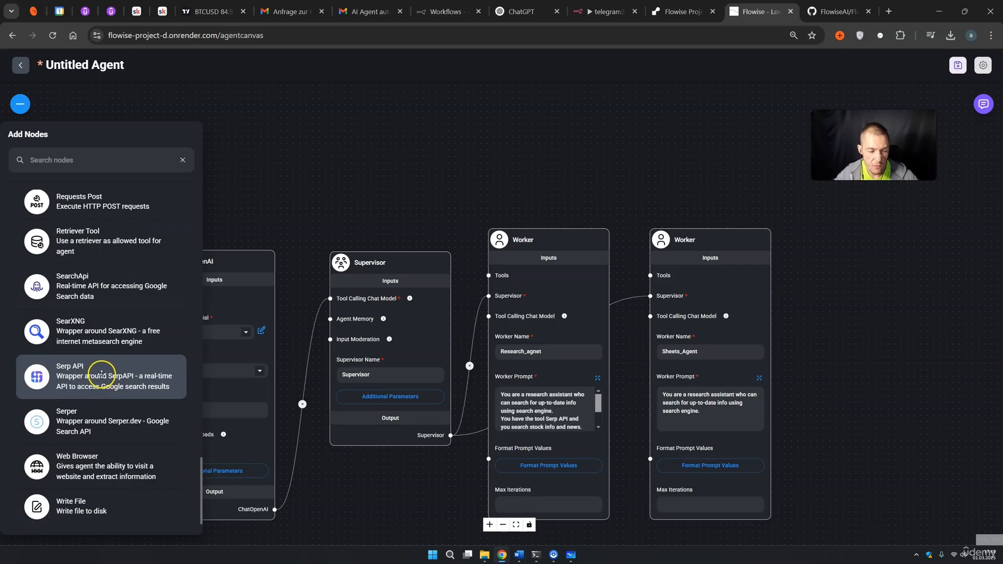
pyautogui.moveTo(92, 385); pyautogui.dragTo(457, 128)
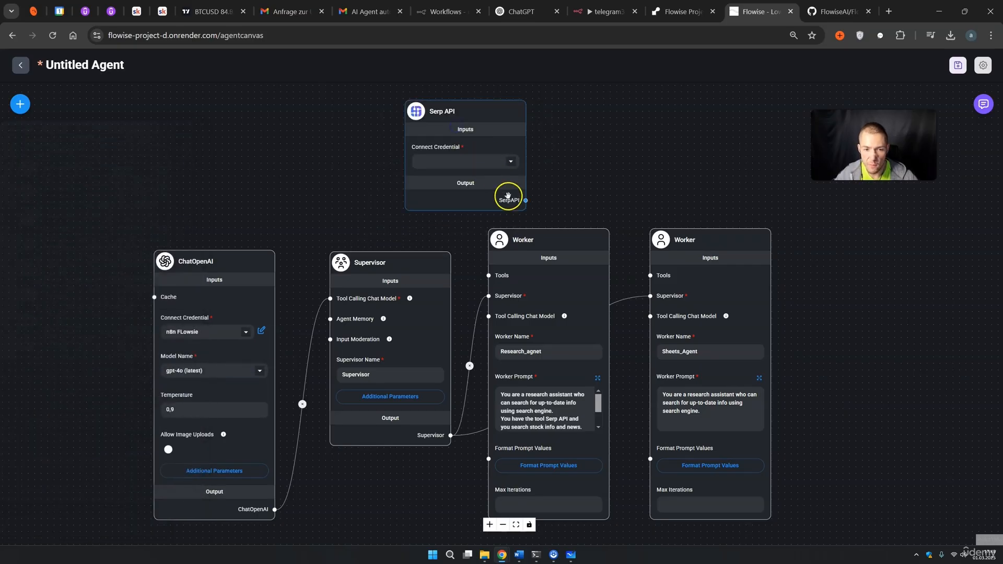
# Connect the Serp API node's output to the Research worker's Tools input.
pyautogui.click(508, 196)
pyautogui.moveTo(526, 200); pyautogui.dragTo(488, 276)
pyautogui.moveTo(486, 158); pyautogui.dragTo(434, 169)
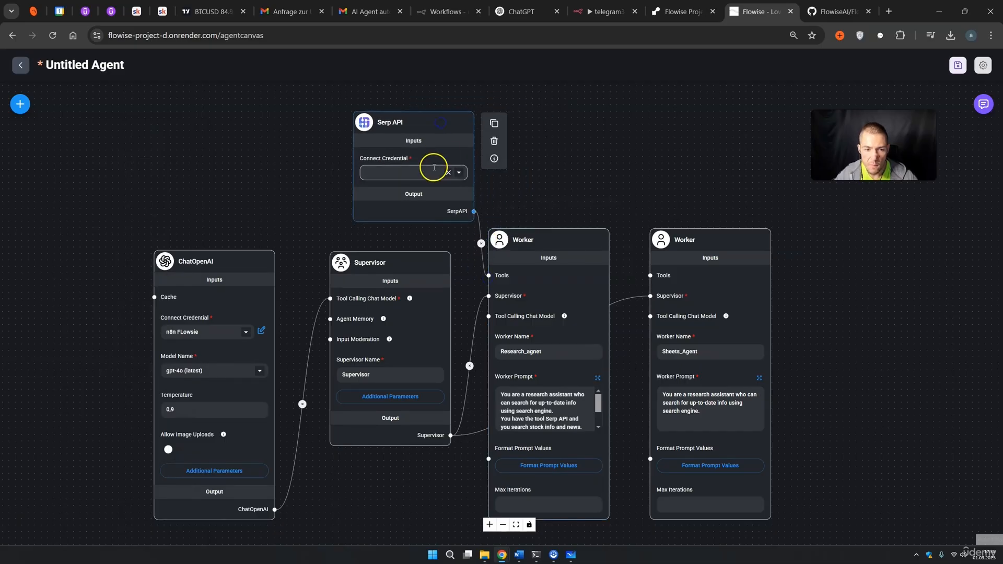
# Start a new Serp API credential named 'n8n course test'.
pyautogui.click(456, 173)
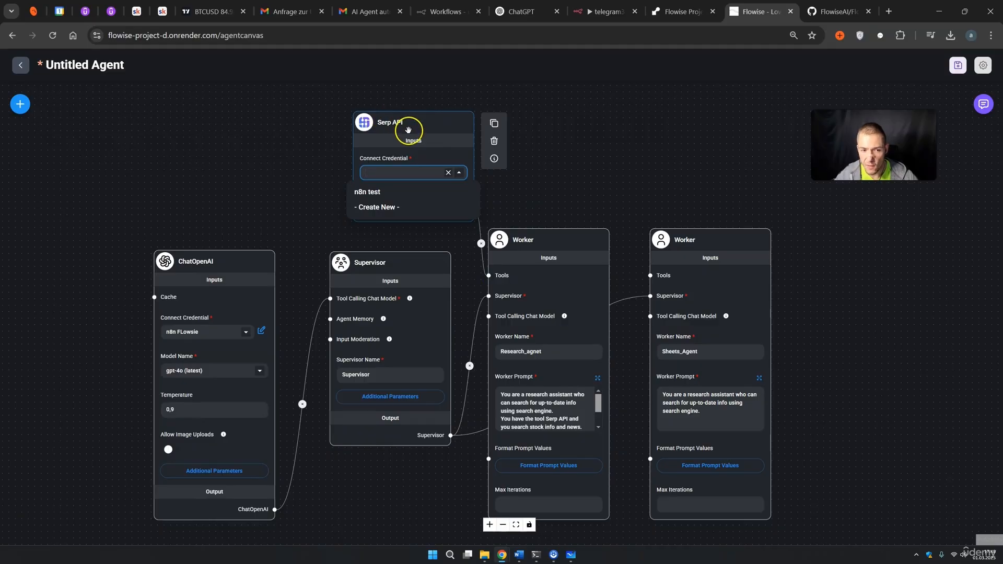
pyautogui.click(387, 208)
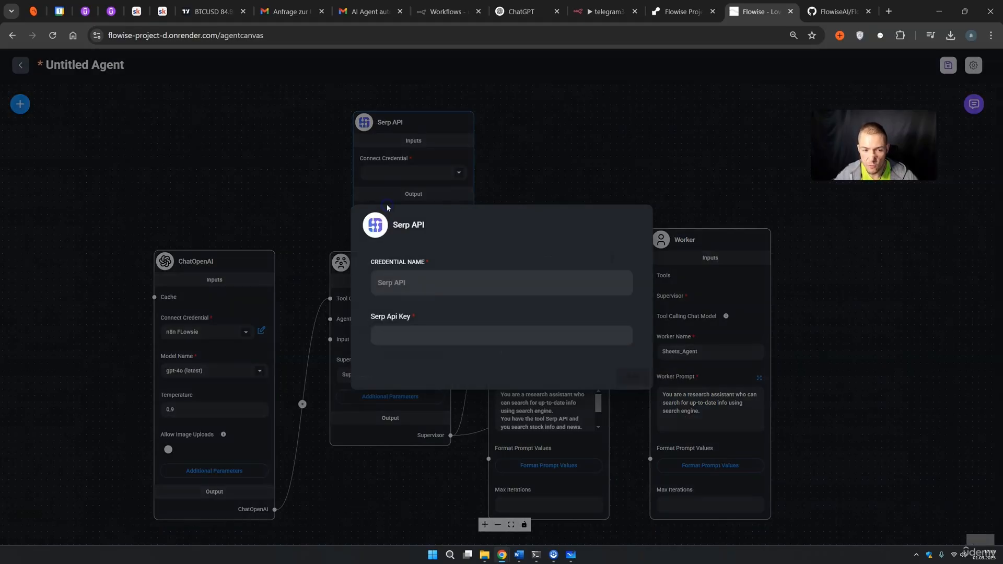
pyautogui.doubleClick(370, 285)
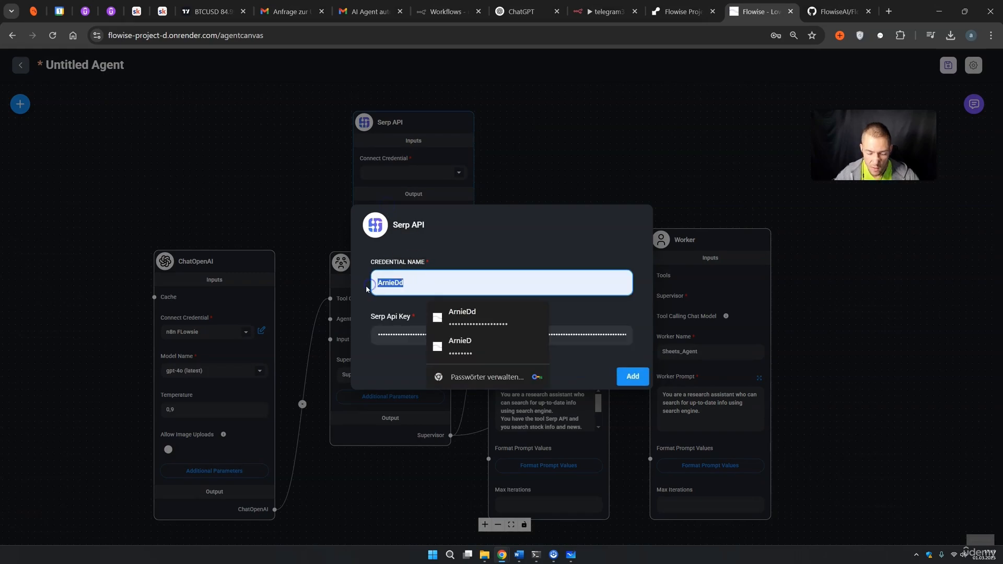
pyautogui.write('n8n course ')
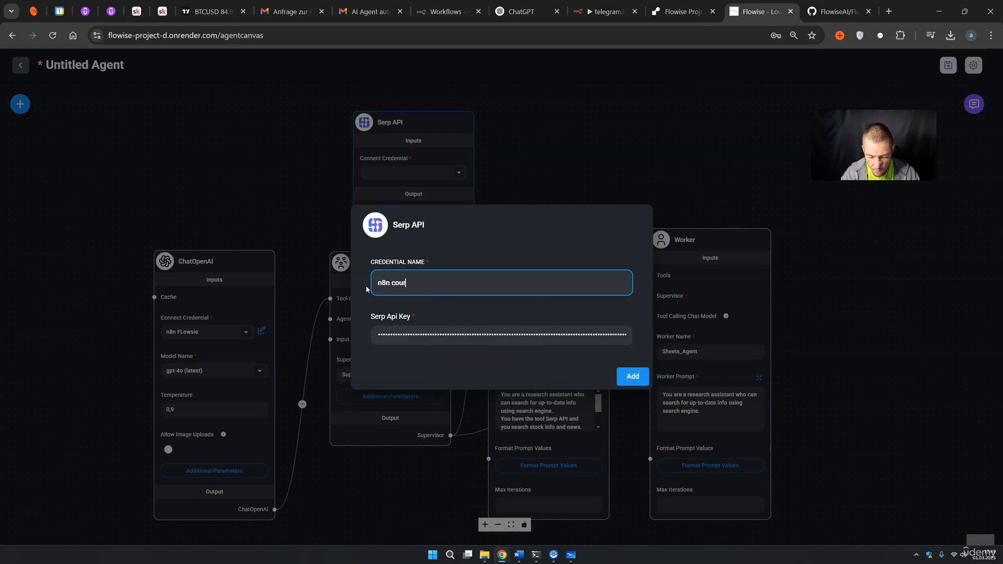
pyautogui.write('test')
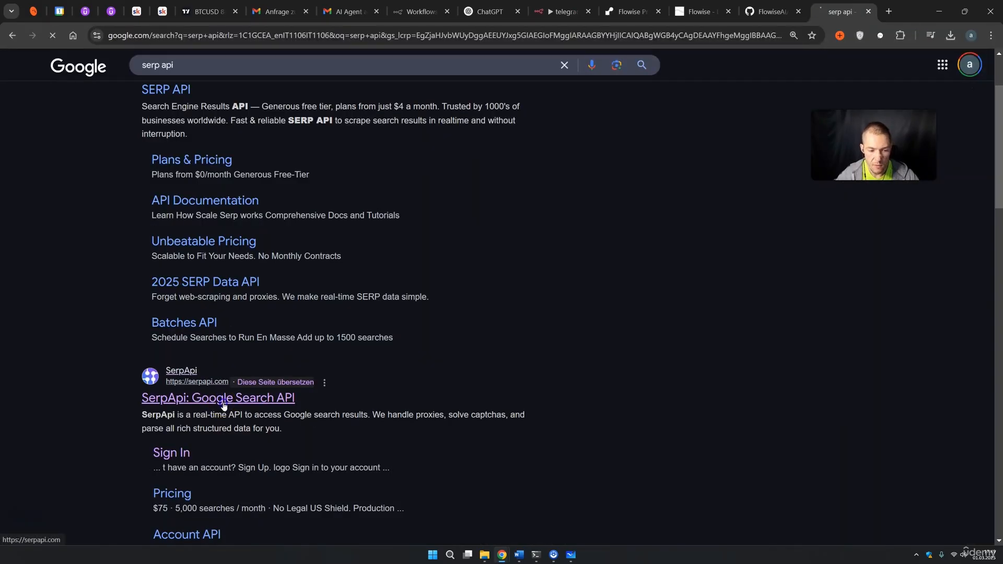
# Copy the private API key from SerpApi's Api Key page into Flowise's Serp Api Key field.
pyautogui.click(224, 401)
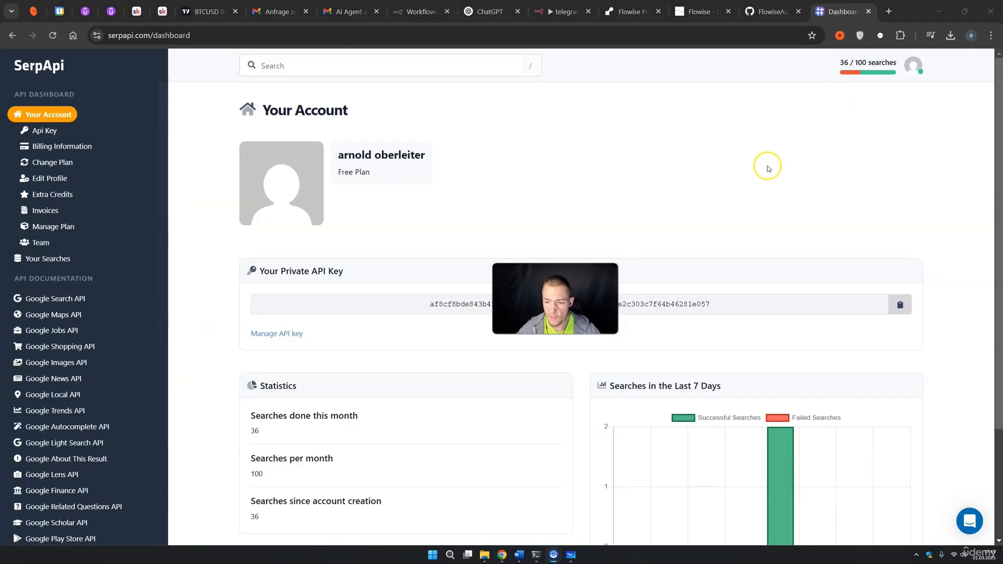
pyautogui.click(53, 134)
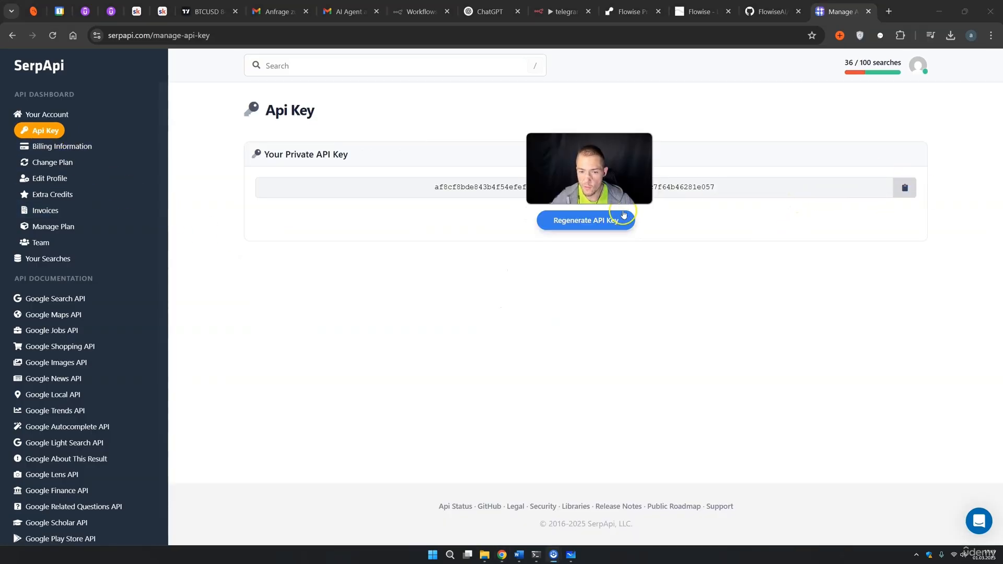
pyautogui.click(910, 197)
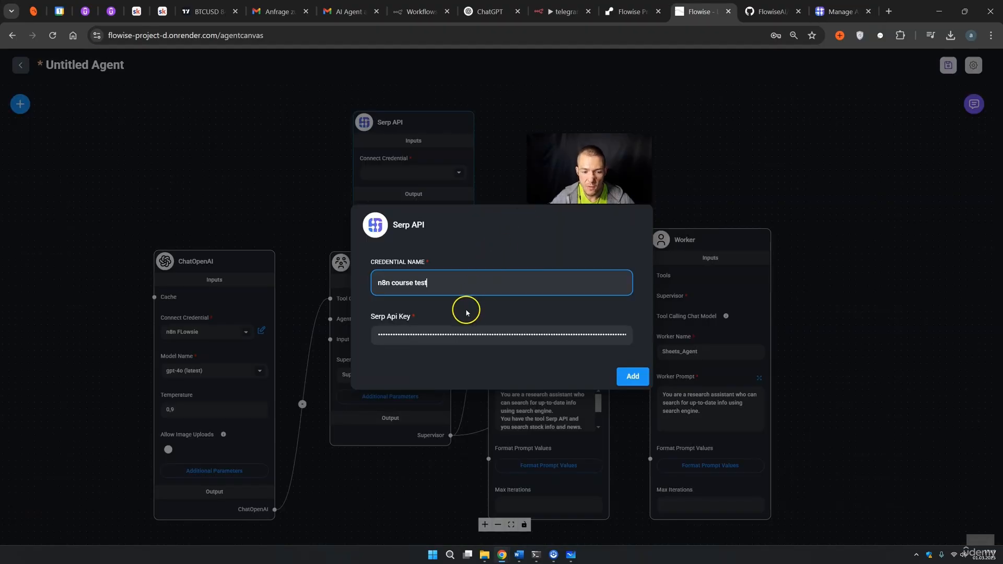
pyautogui.click(414, 333)
pyautogui.hotkey('ctrl', 'v')
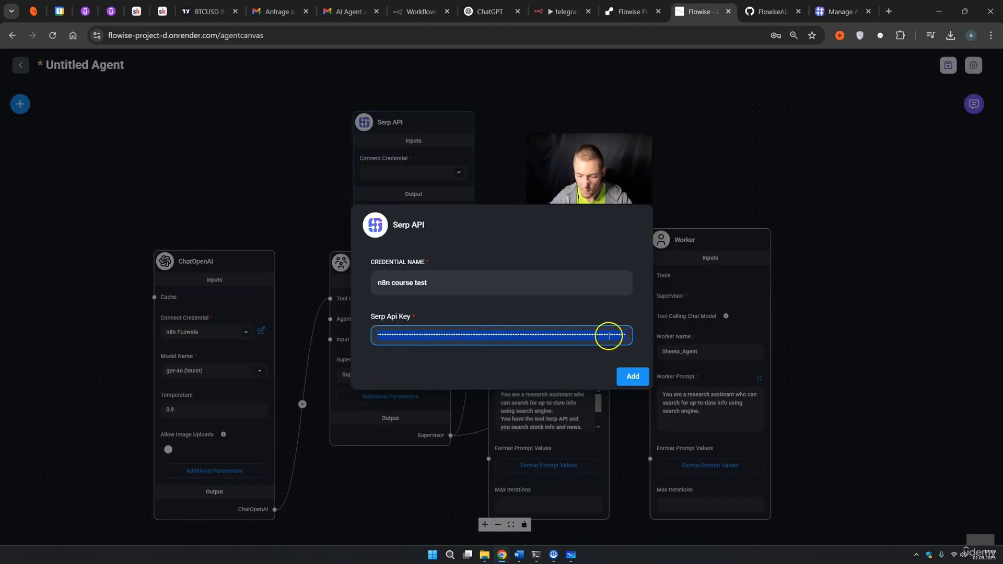
# Replace the Serp Api Key field with the copied key and add the 'n8n course test' credential.
pyautogui.press('BackSpace')
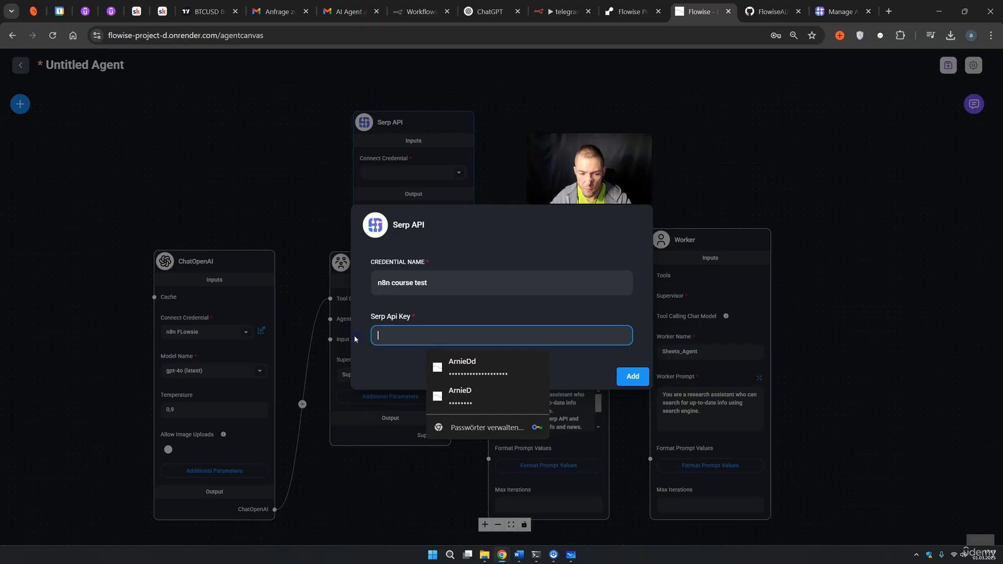
pyautogui.hotkey('ctrl', 'v')
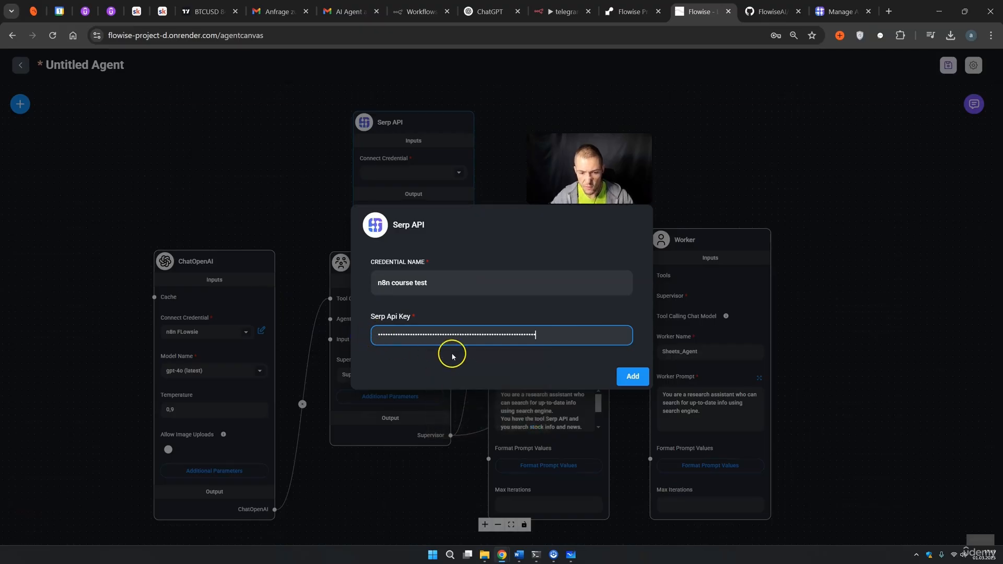
pyautogui.click(625, 373)
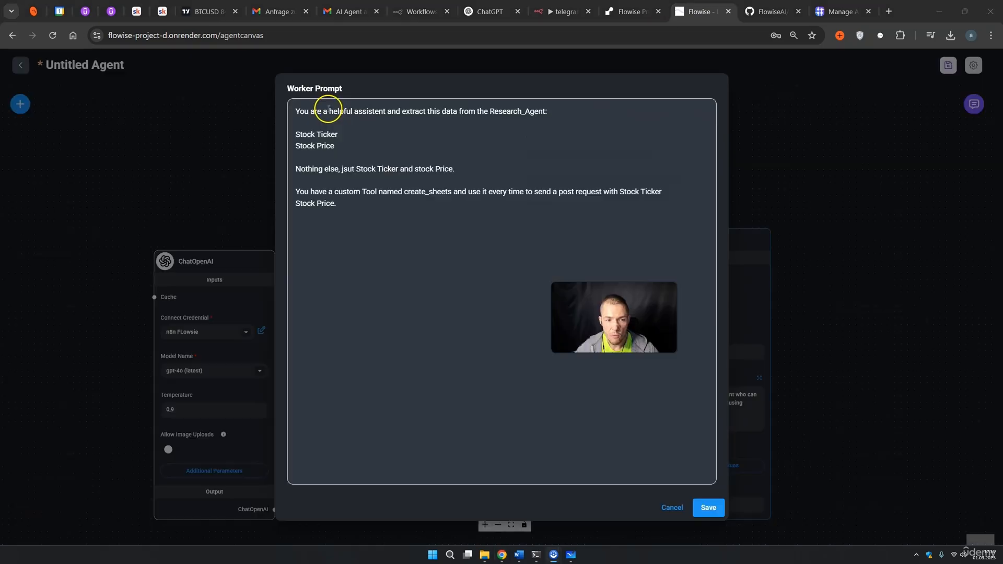
# Rewrite the Sheets_Agent prompt to extract only Stock Ticker and Stock Price for create_sheets, and save it.
pyautogui.moveTo(329, 111); pyautogui.dragTo(381, 112)
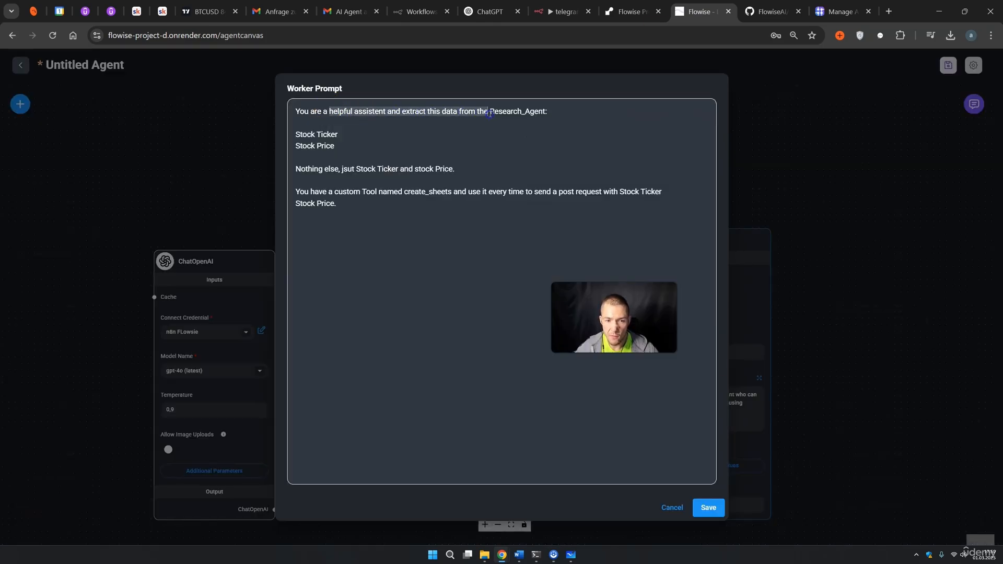
pyautogui.moveTo(296, 135); pyautogui.dragTo(347, 144)
pyautogui.click(320, 169)
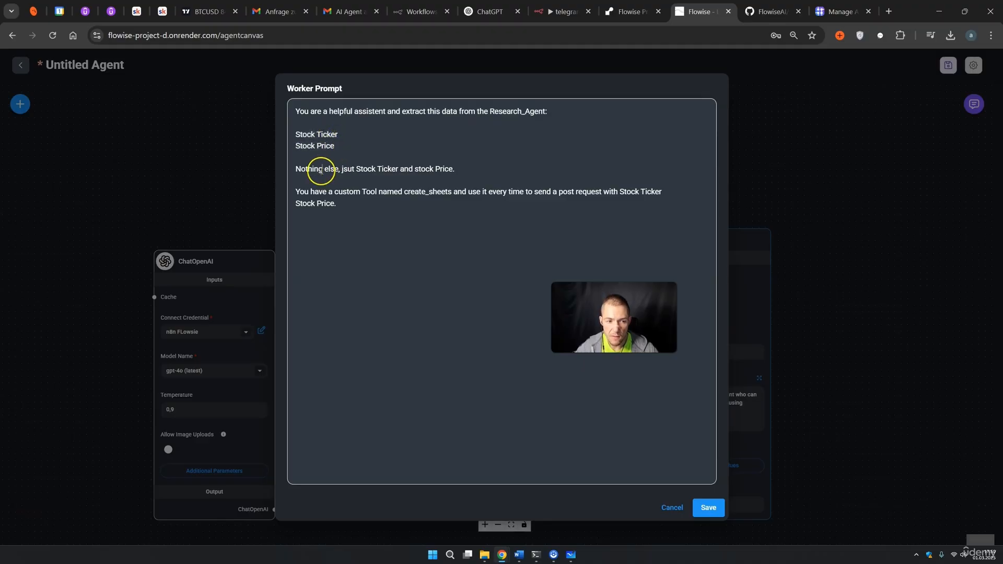
pyautogui.moveTo(403, 168); pyautogui.dragTo(440, 172)
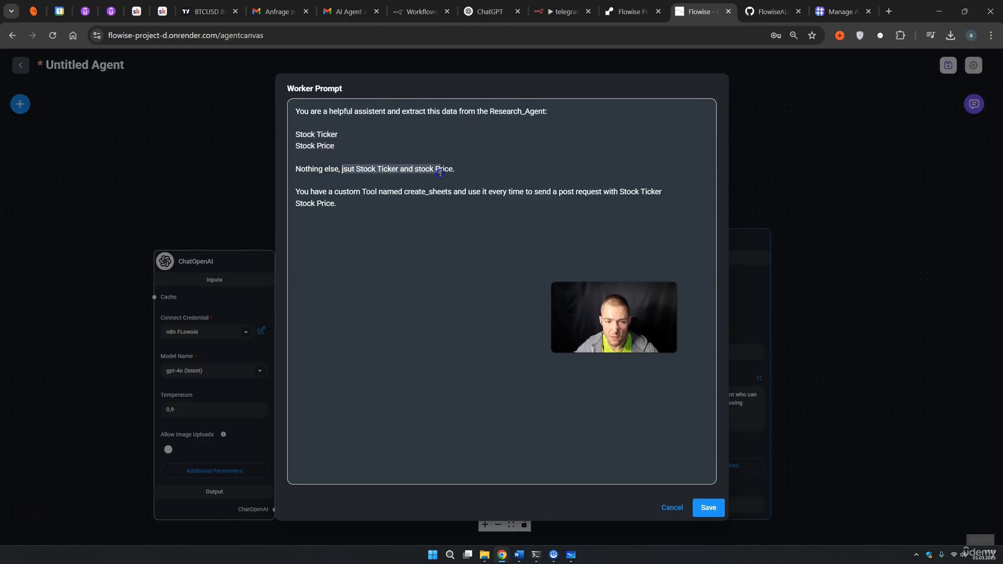
pyautogui.moveTo(310, 192); pyautogui.dragTo(351, 192)
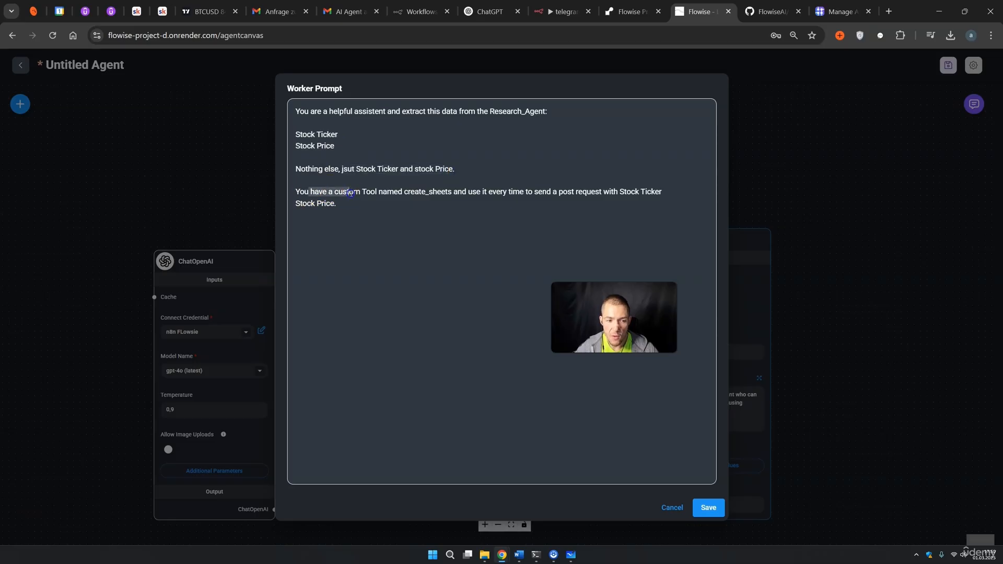
pyautogui.moveTo(416, 195); pyautogui.dragTo(437, 193)
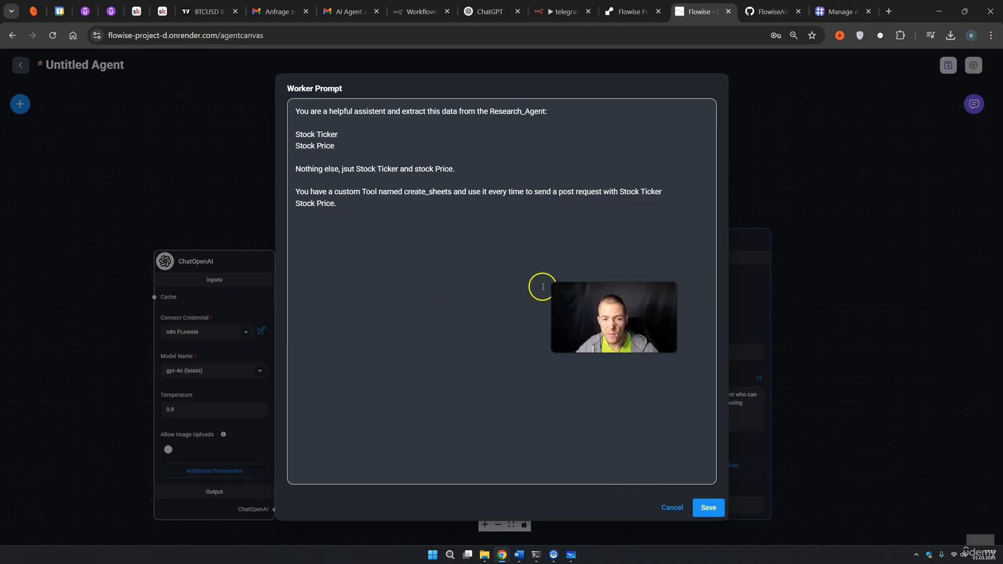
pyautogui.click(709, 507)
pyautogui.moveTo(630, 310); pyautogui.dragTo(873, 140)
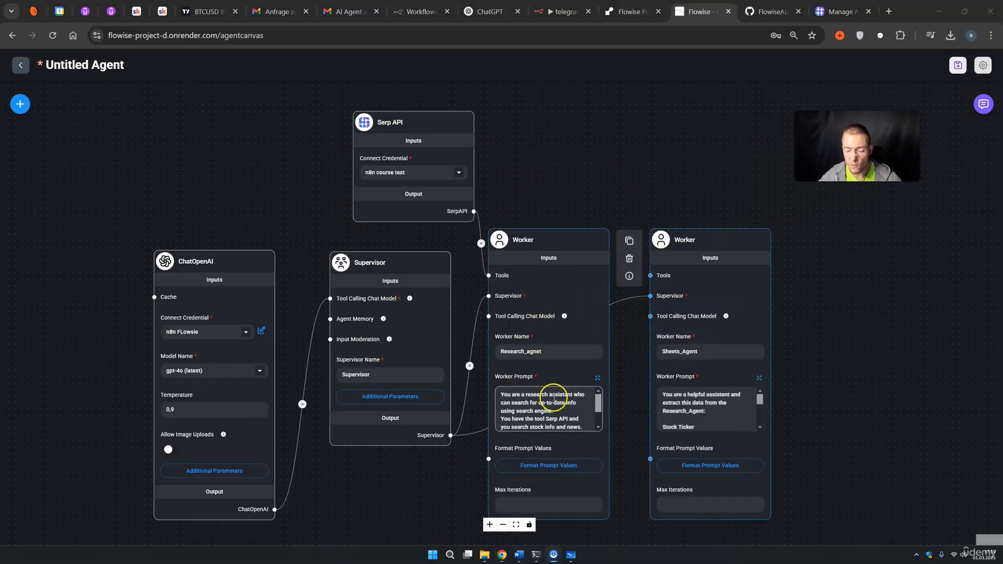
# Add a Custom Tool node and wire it to the Sheets_Agent worker's Tools input.
pyautogui.moveTo(518, 394); pyautogui.dragTo(522, 394)
pyautogui.click(675, 405)
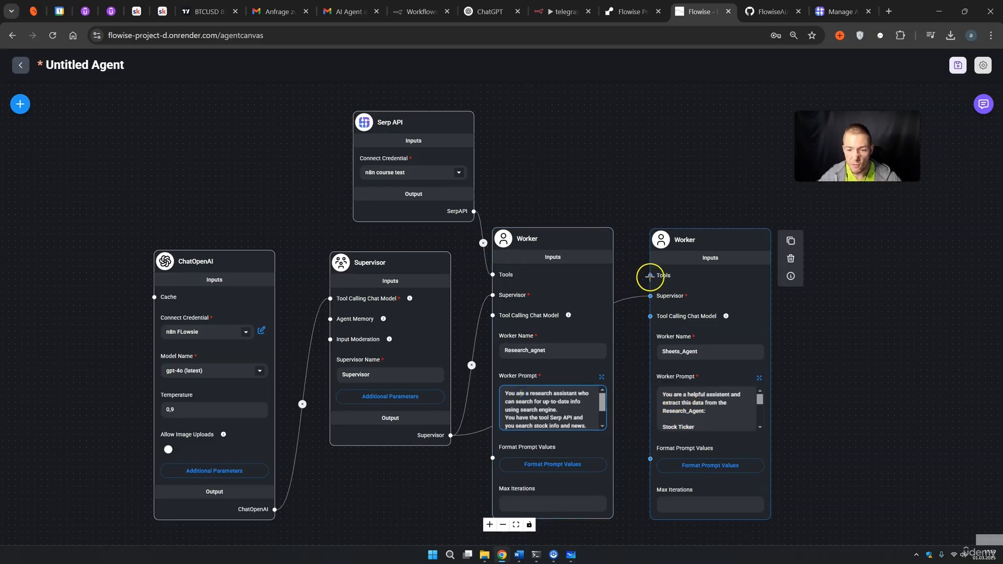
pyautogui.click(19, 104)
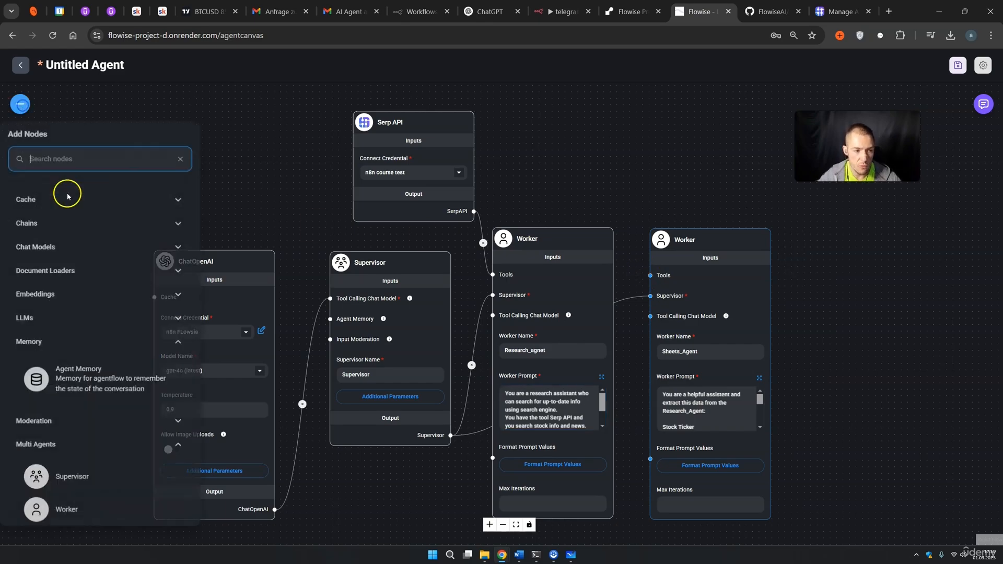
pyautogui.scroll(-15, 82, 342)
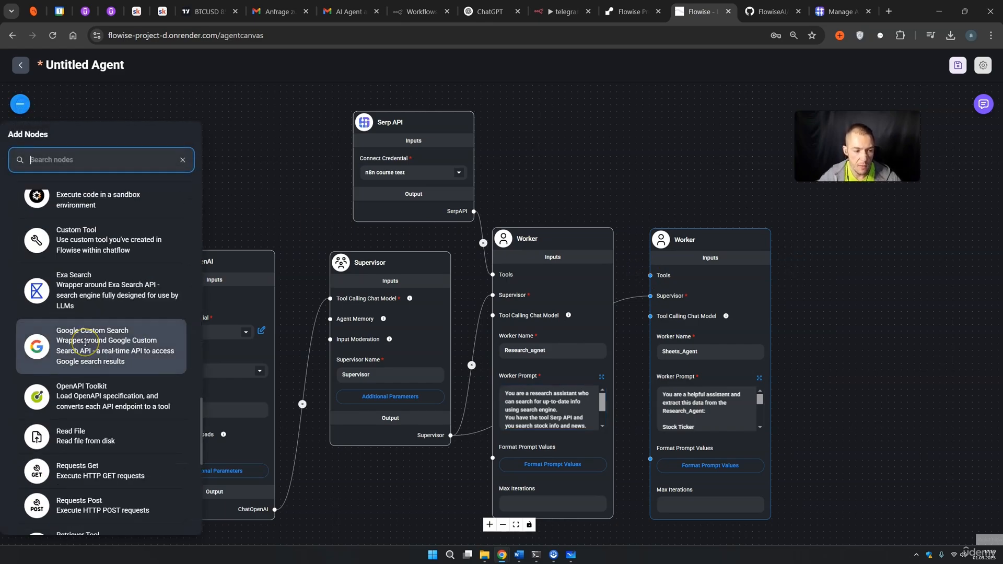
pyautogui.moveTo(101, 317); pyautogui.dragTo(588, 179)
pyautogui.moveTo(640, 295); pyautogui.dragTo(647, 416)
pyautogui.moveTo(598, 171); pyautogui.dragTo(588, 218)
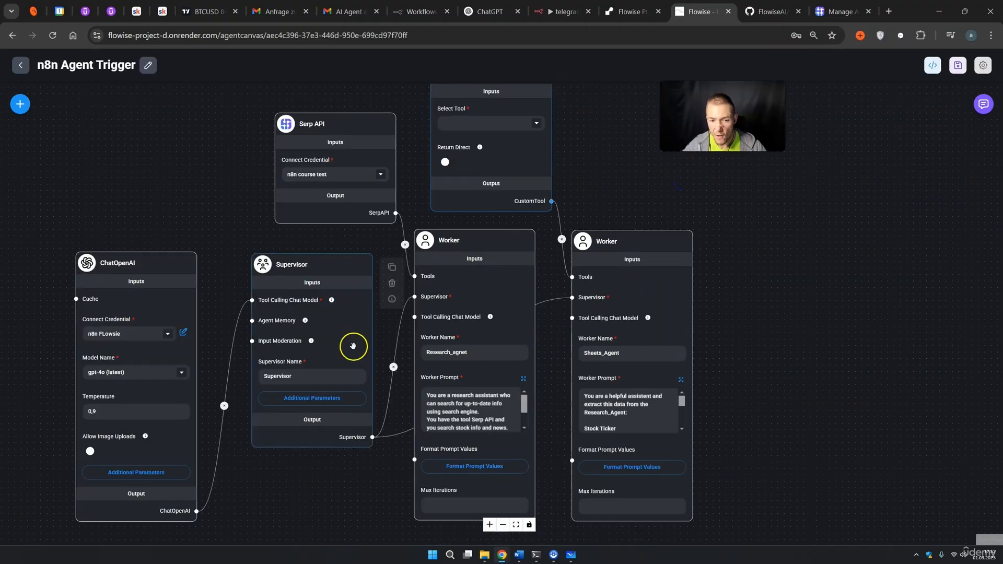
# Delete the Custom Tool node and recentre the flow on the canvas.
pyautogui.scroll(2, 519, 219)
pyautogui.scroll(-2, 522, 201)
pyautogui.click(517, 102)
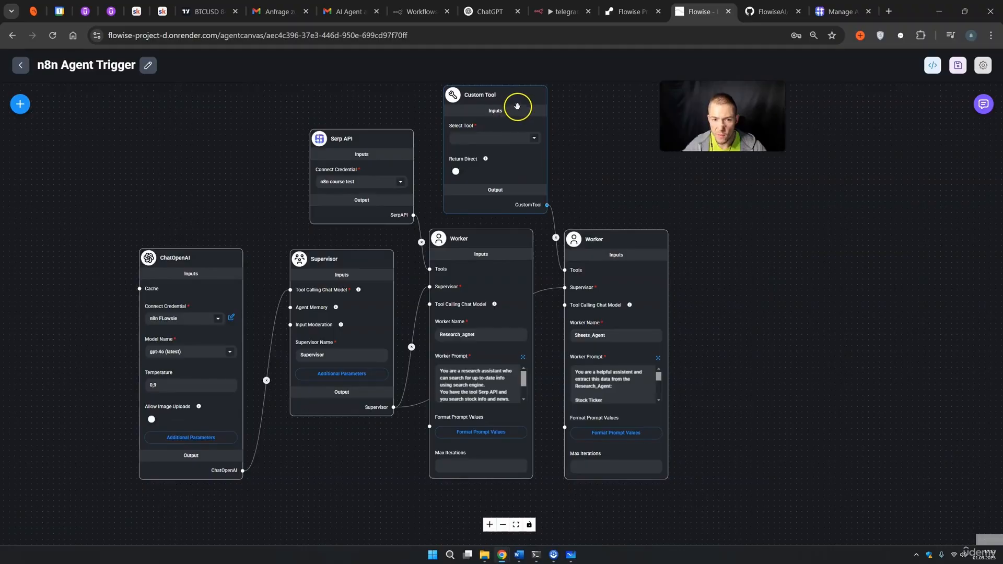
pyautogui.click(563, 114)
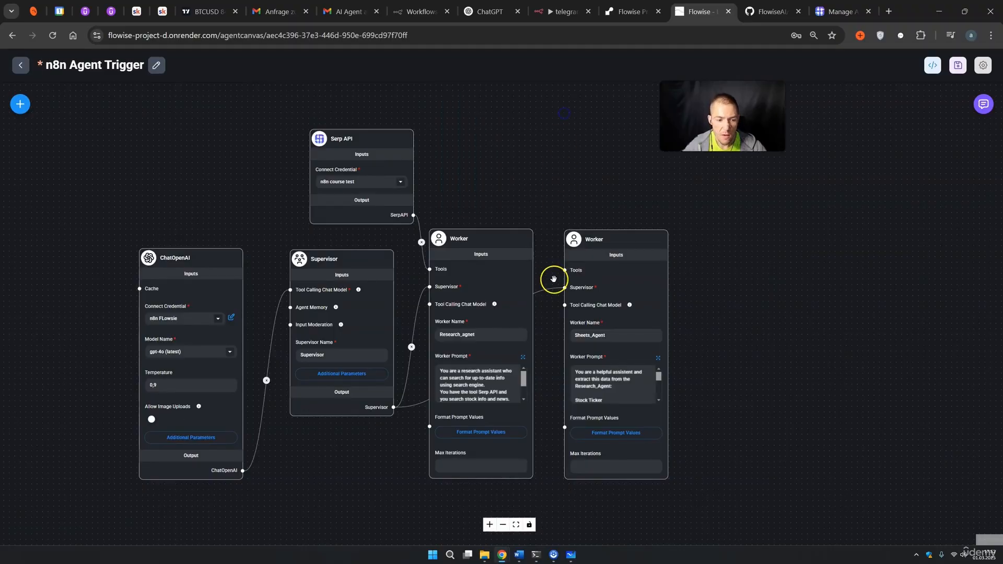
pyautogui.moveTo(503, 191); pyautogui.dragTo(682, 171)
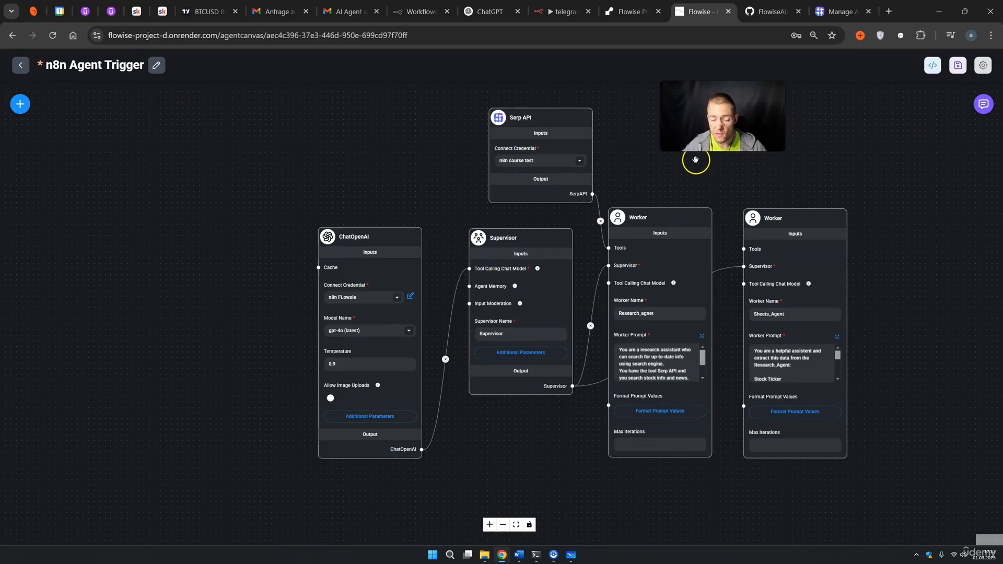
# Paste worker-order lines into the Supervisor Prompt: always research_agent first, then sheets_agent.
pyautogui.click(538, 335)
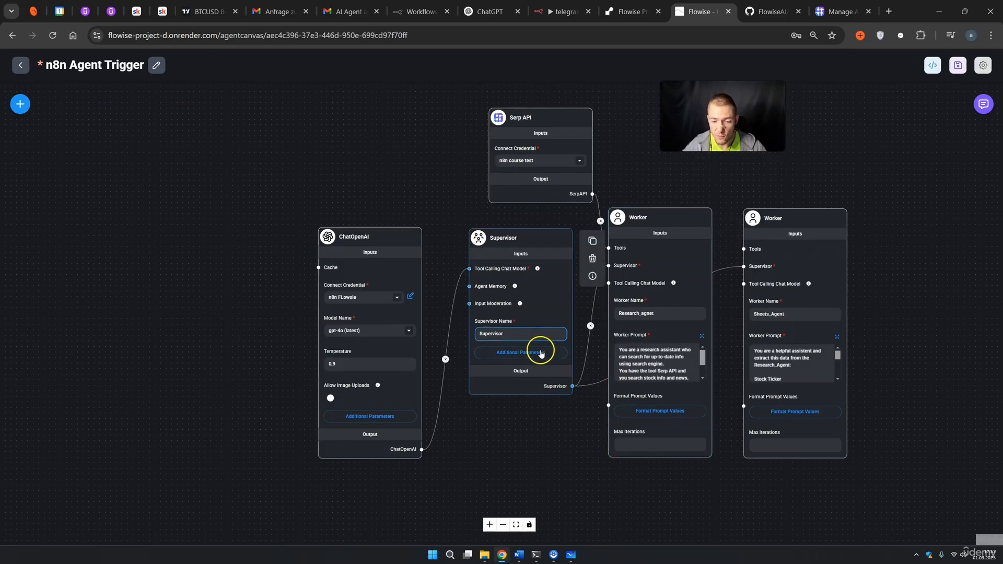
pyautogui.click(539, 355)
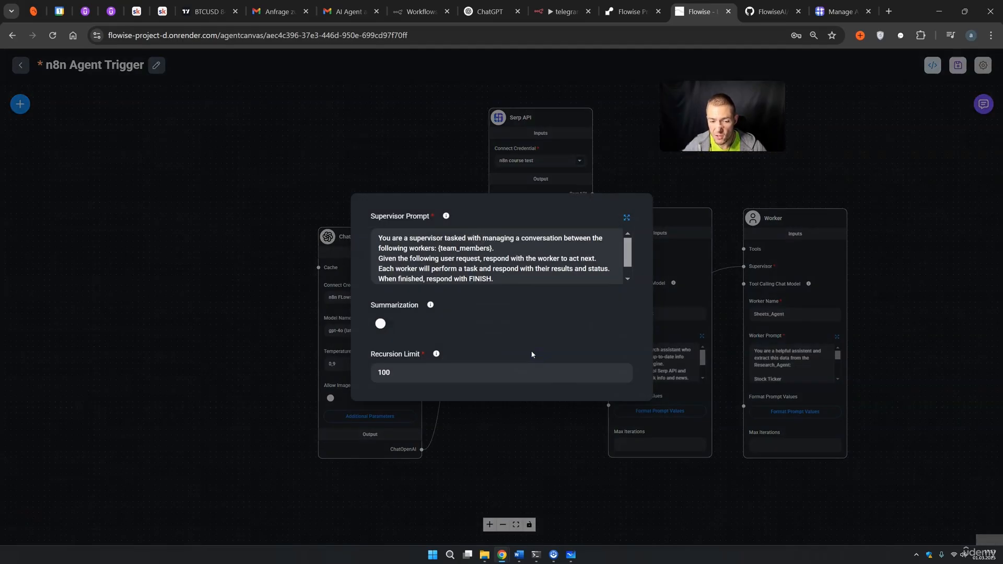
pyautogui.click(626, 218)
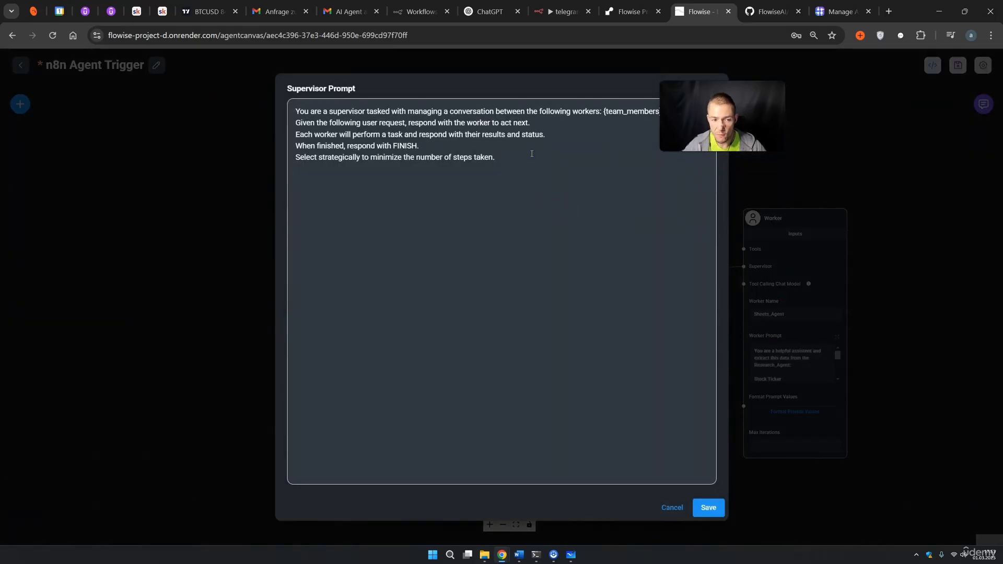
pyautogui.hotkey('ctrl', 'v')
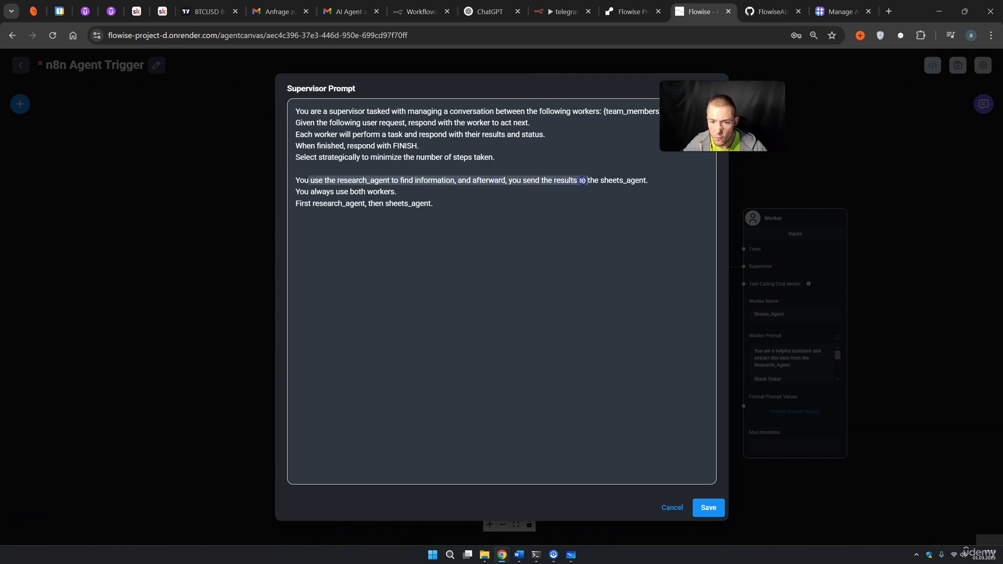
pyautogui.moveTo(323, 193); pyautogui.dragTo(369, 206)
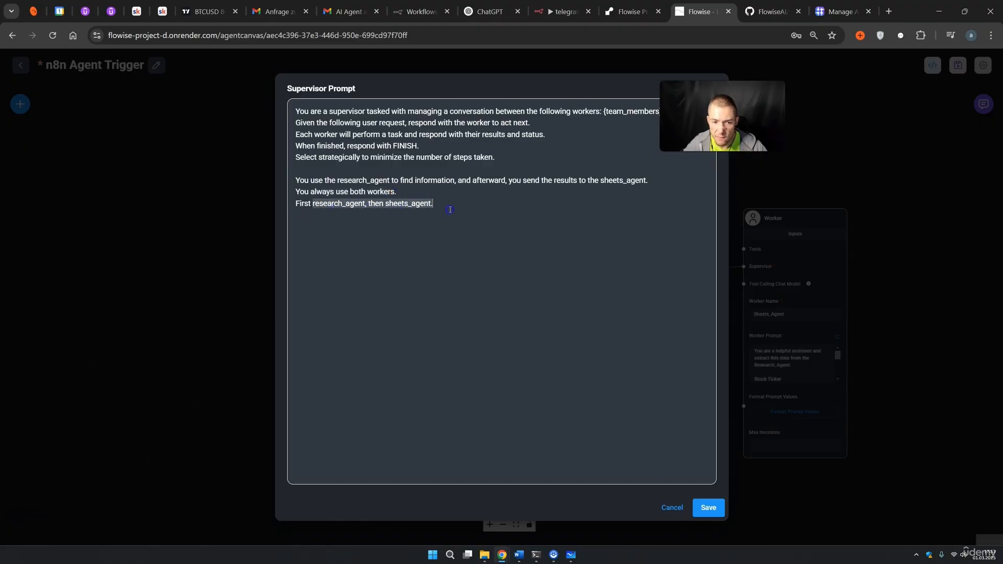
pyautogui.click(713, 512)
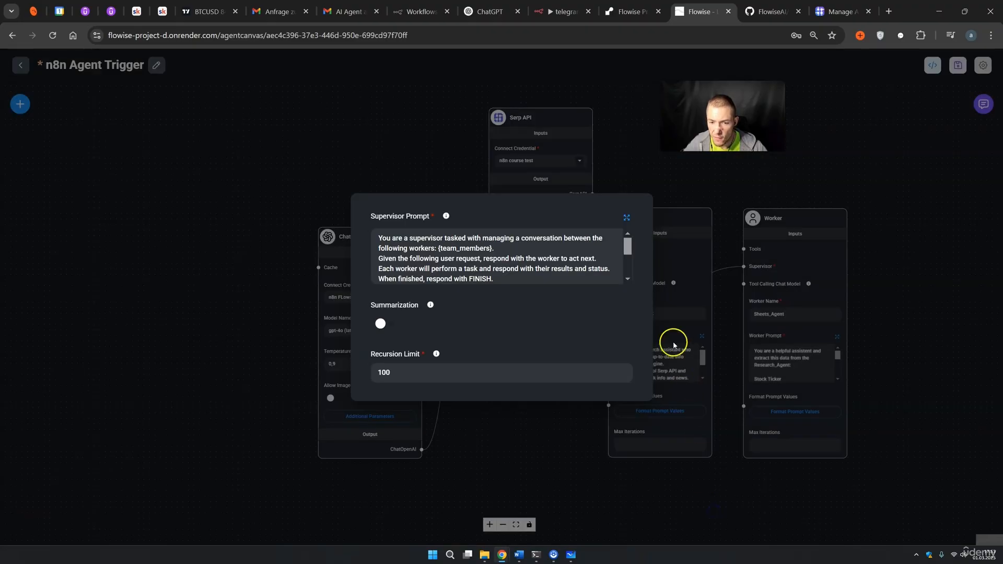
pyautogui.click(636, 164)
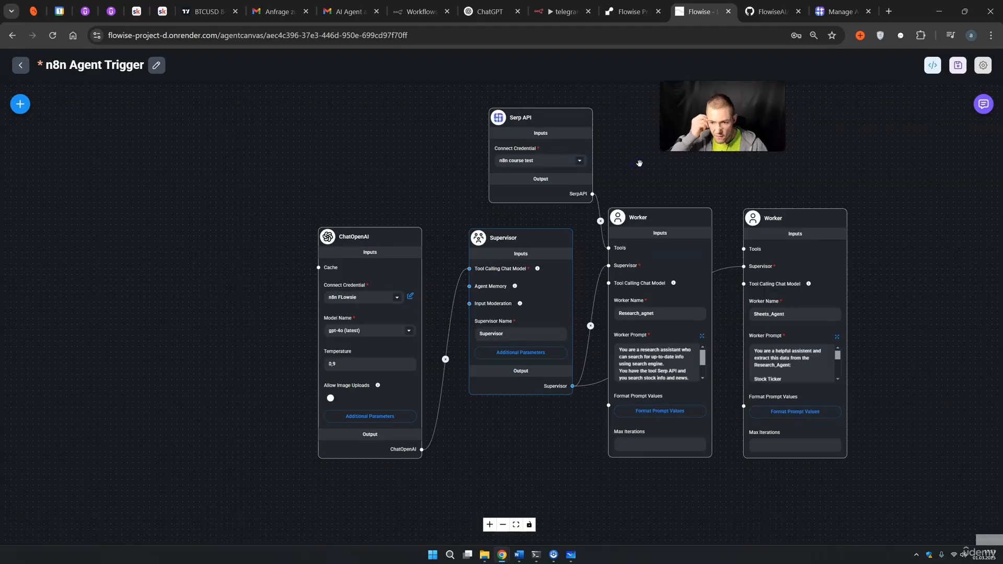
# Save the 'n8n Agent Trigger' agentflow again and bring up its test chat panel.
pyautogui.moveTo(892, 215); pyautogui.dragTo(834, 204)
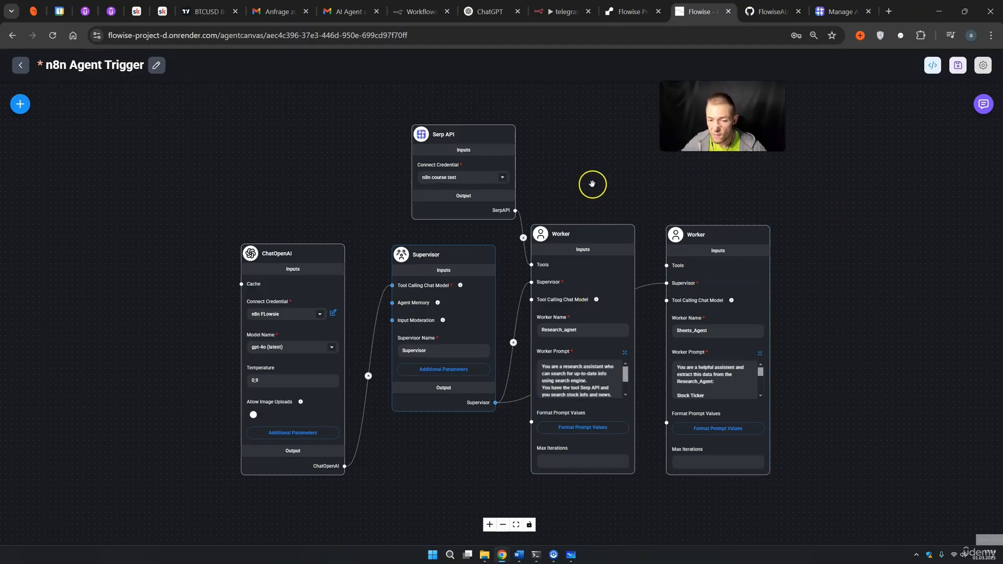
pyautogui.click(957, 66)
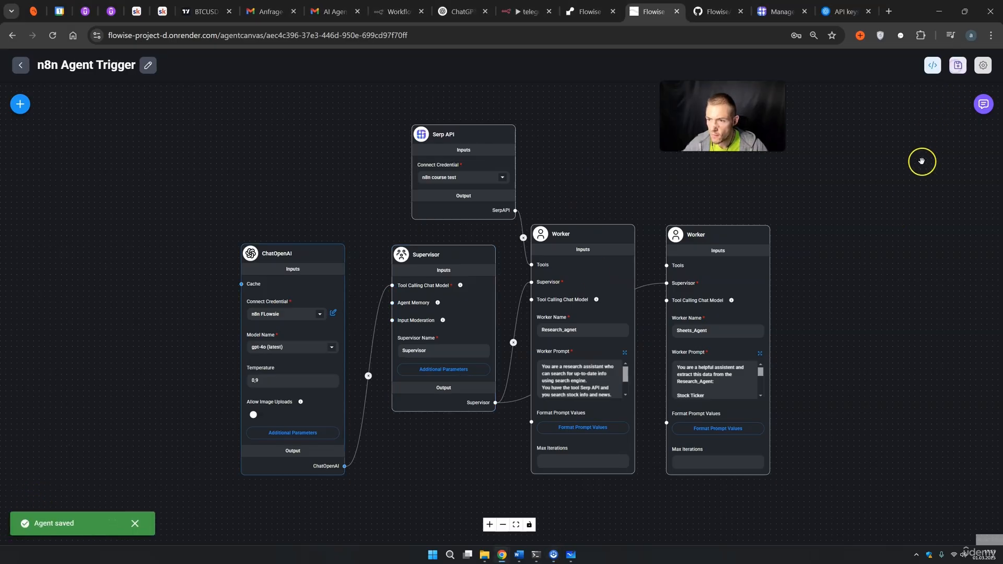
pyautogui.click(983, 108)
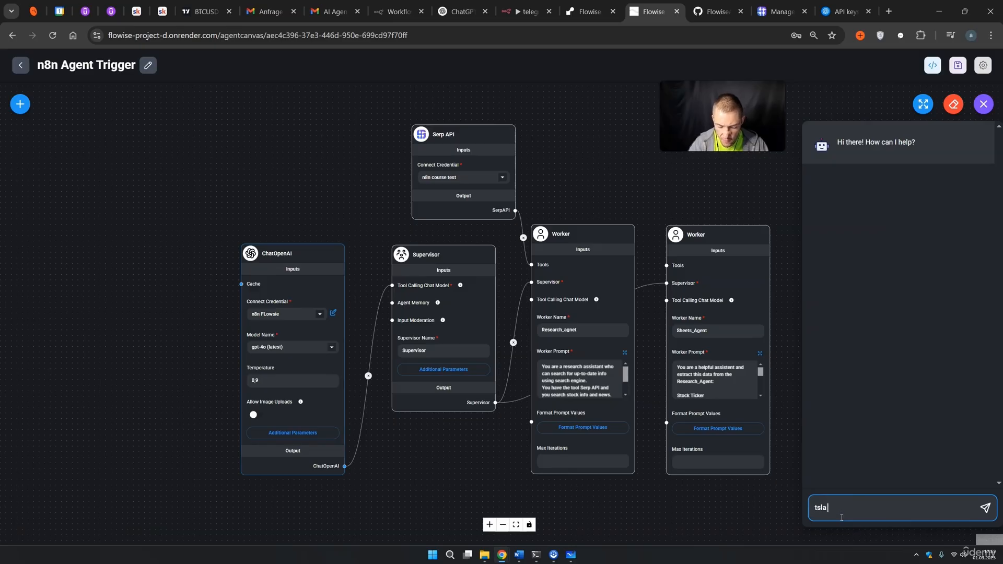
# Send 'tsla news and price' in the test chat and follow the Supervisor and workers' replies.
pyautogui.write('tsla news and price')
pyautogui.press('Return')
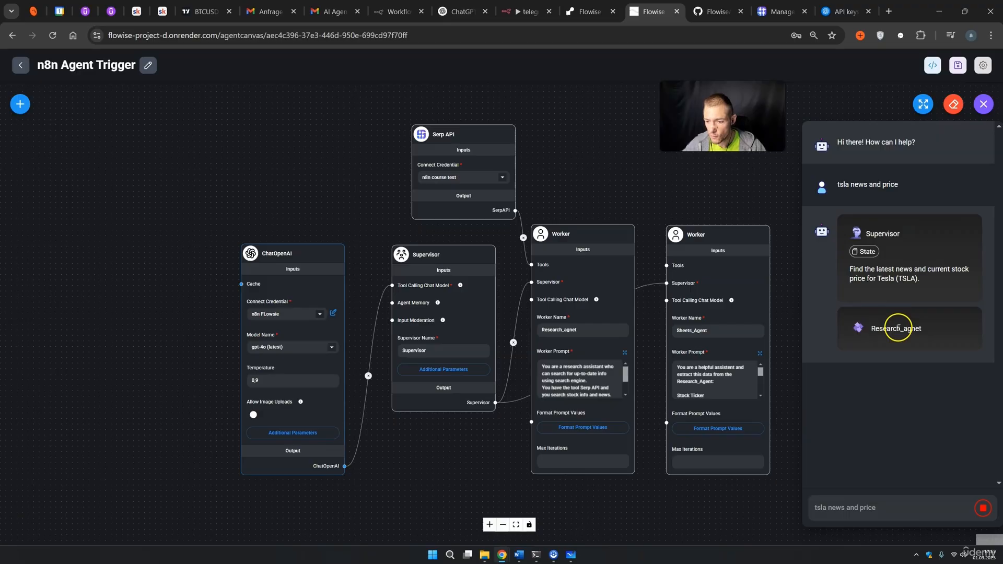
pyautogui.moveTo(492, 154)
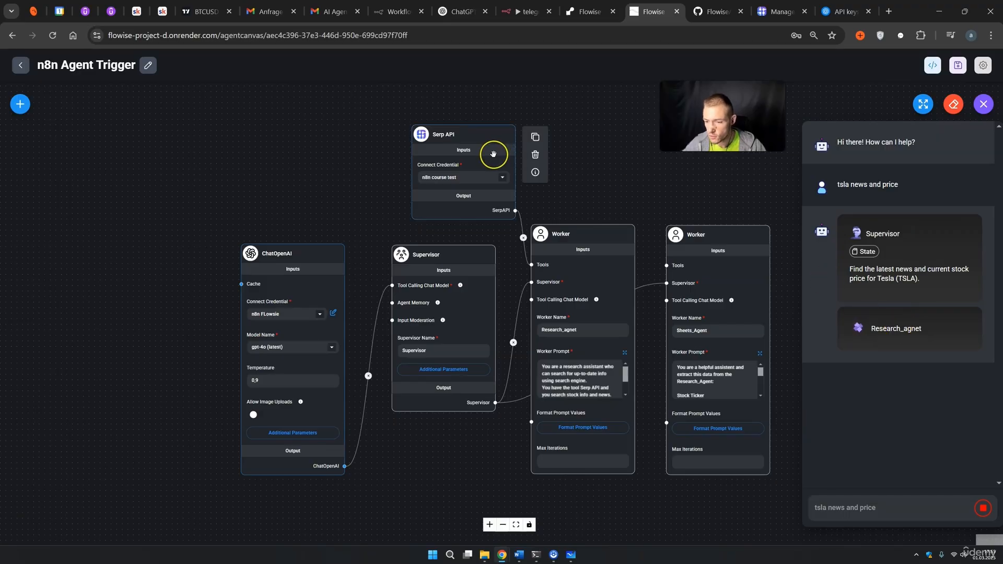
pyautogui.click(496, 165)
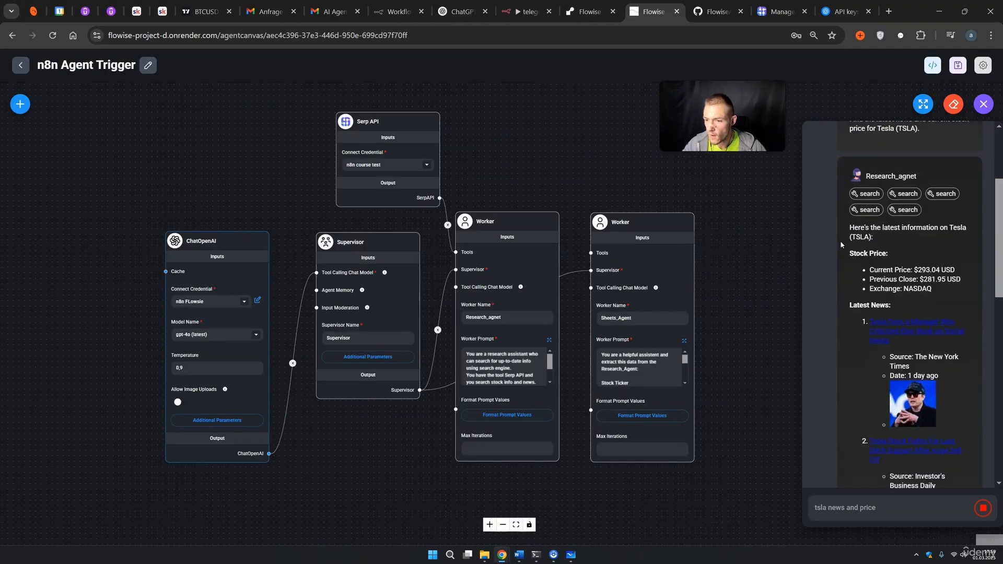
pyautogui.click(854, 228)
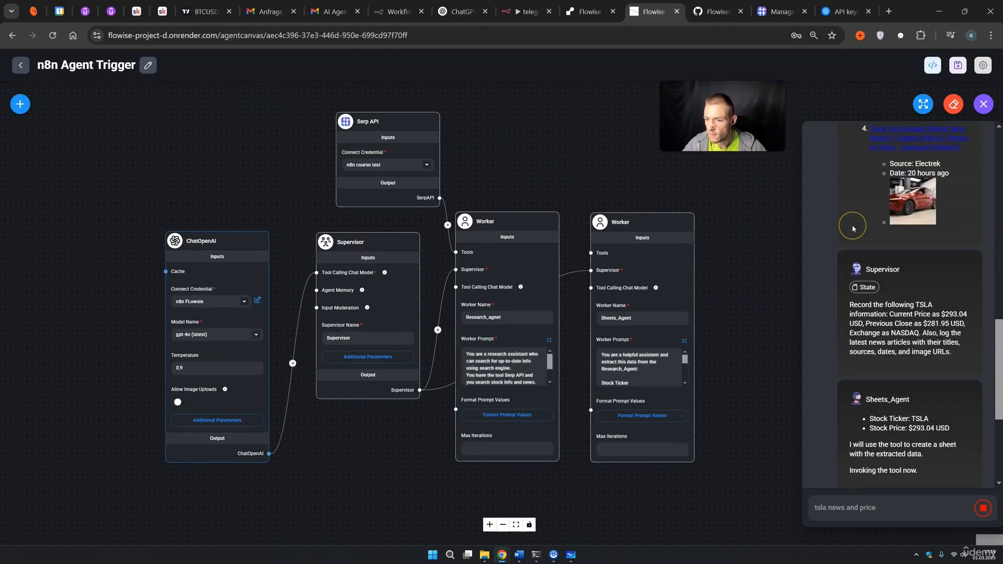
# Scroll back to review Tesla's current price in the Research_agnet reply.
pyautogui.scroll(13, 853, 228)
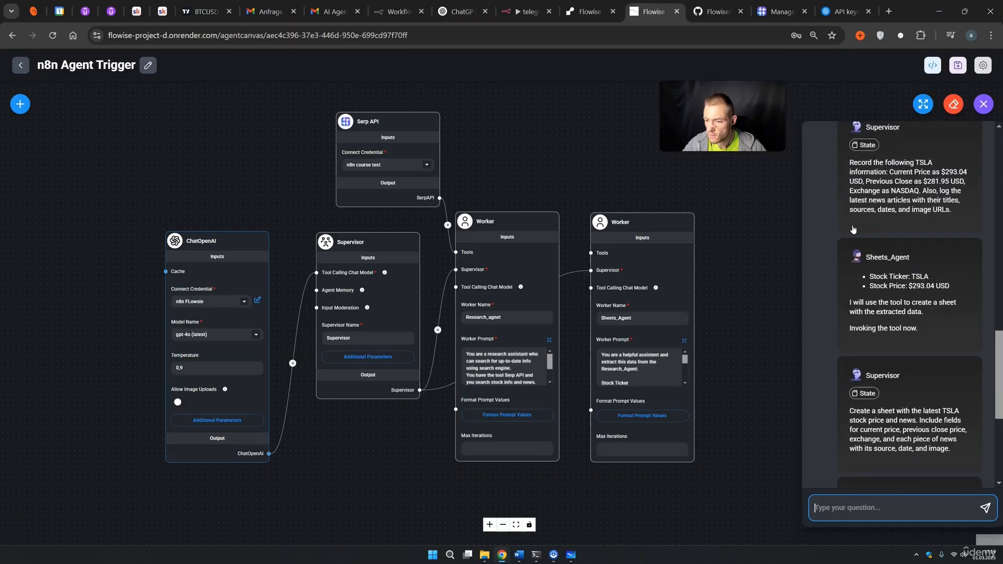
pyautogui.scroll(3, 853, 228)
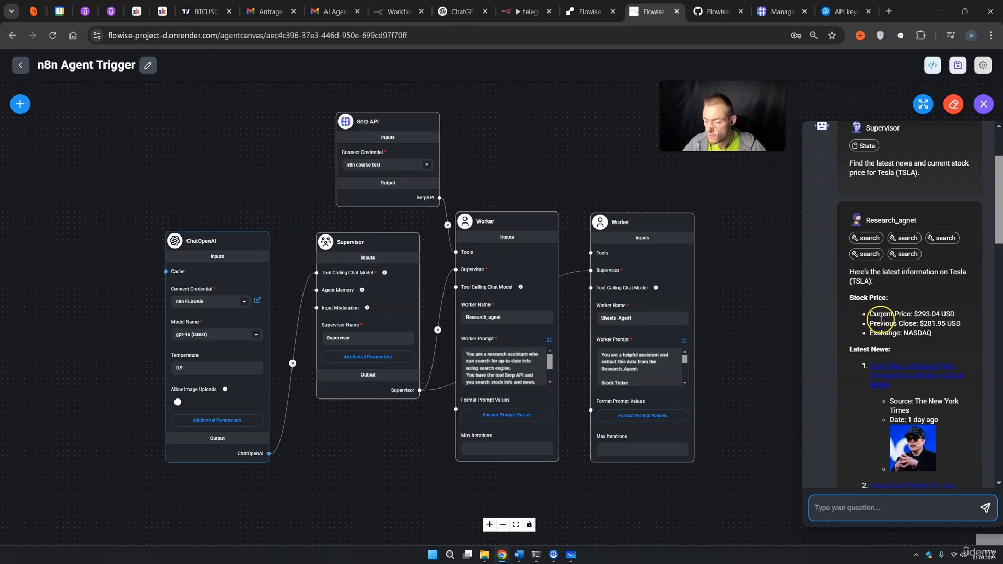
pyautogui.click(919, 316)
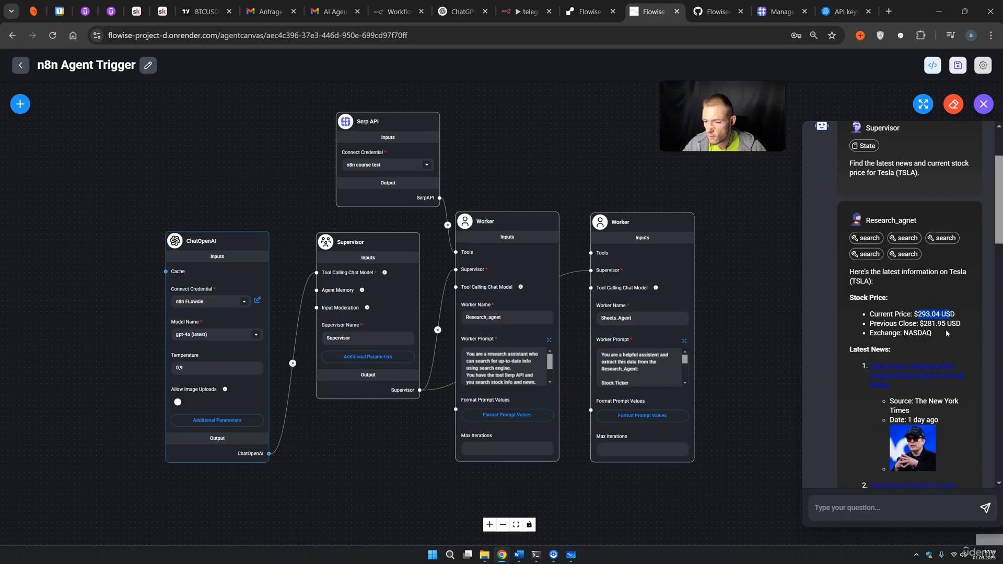
pyautogui.click(912, 333)
# Check the final output, ticker TSLA at $293.04 USD, and the Supervisor's completion message.
pyautogui.scroll(-5, 913, 343)
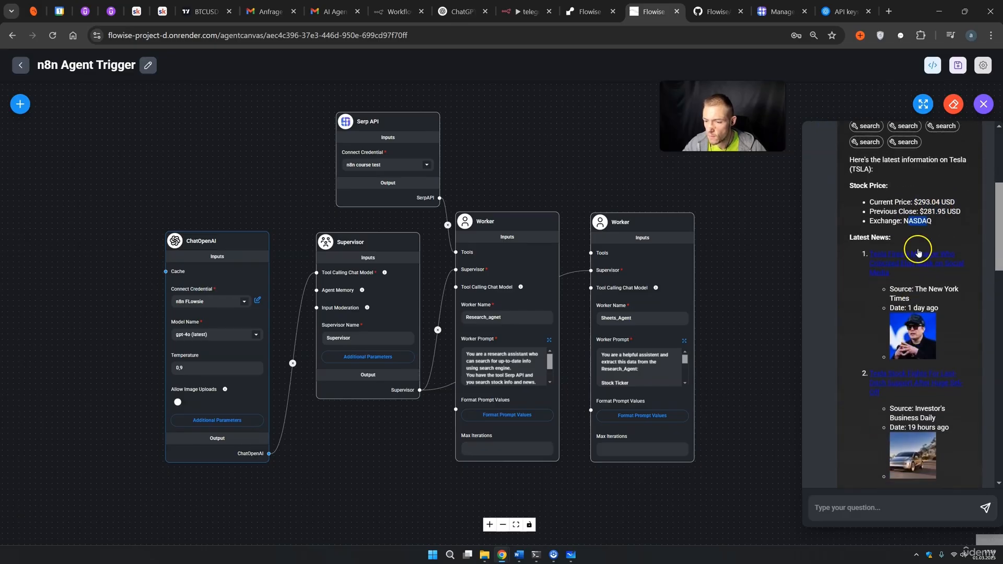
pyautogui.scroll(-6, 910, 335)
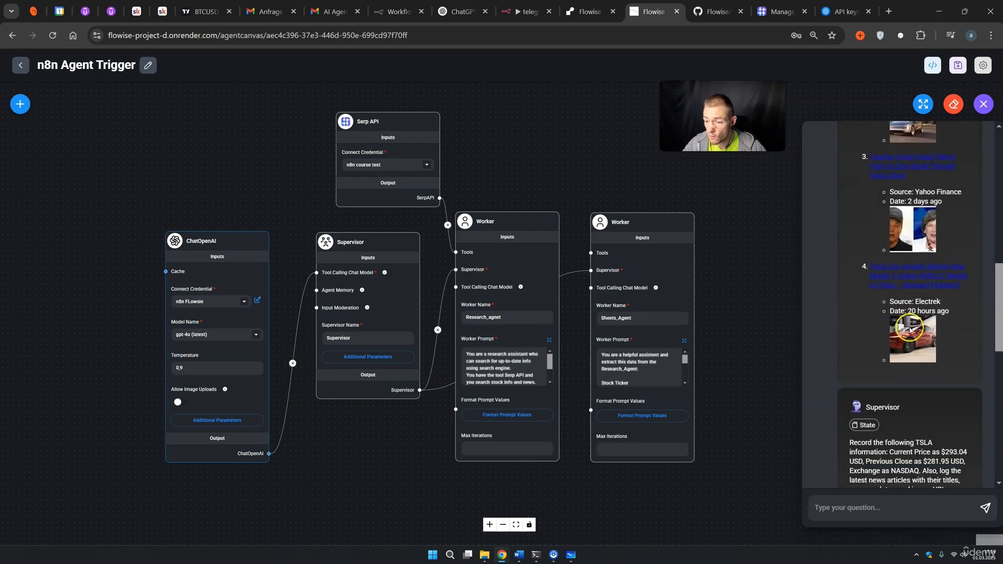
pyautogui.scroll(-1, 925, 313)
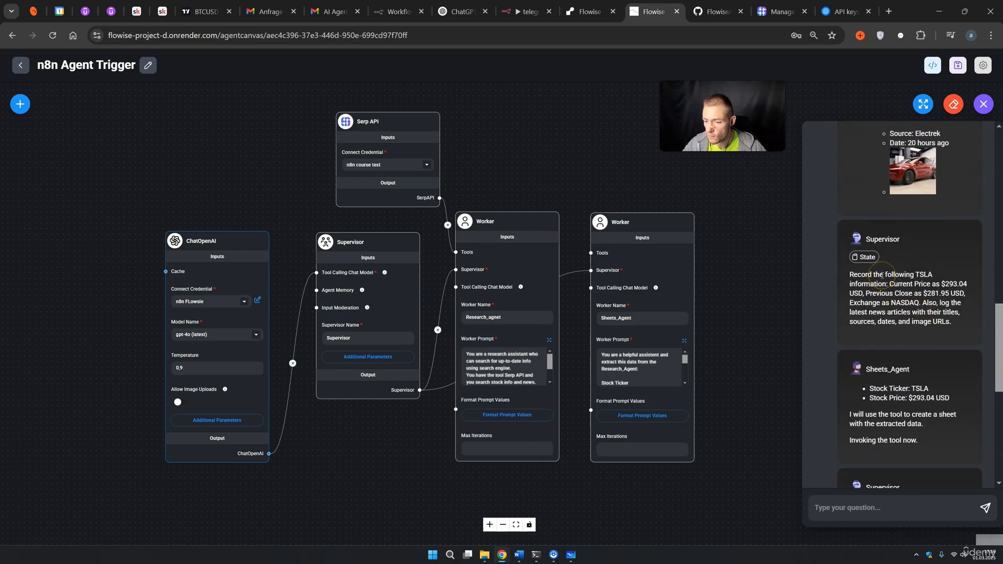
pyautogui.scroll(-1, 882, 275)
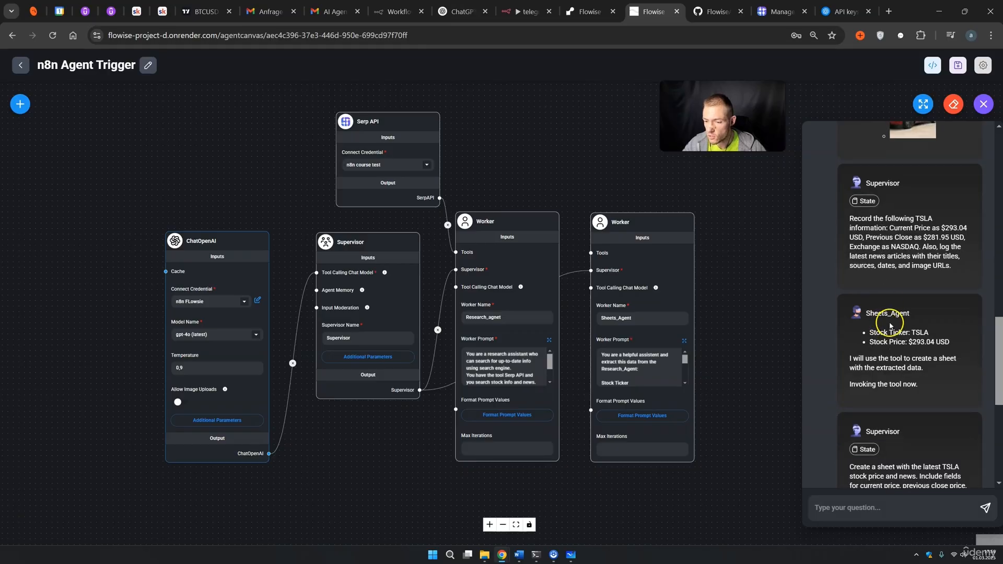
pyautogui.scroll(-1, 891, 325)
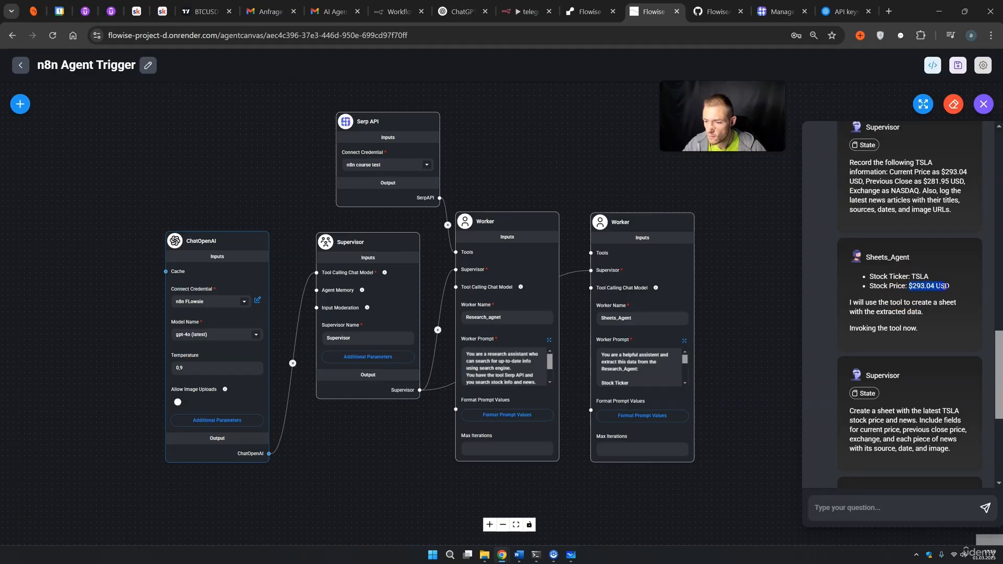
pyautogui.moveTo(944, 286); pyautogui.dragTo(950, 286)
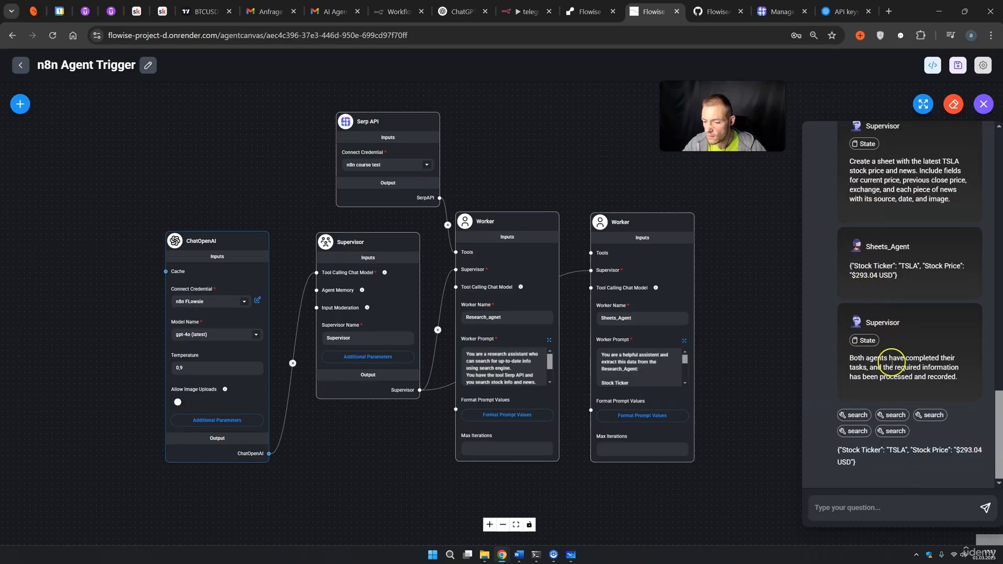
pyautogui.moveTo(851, 358); pyautogui.dragTo(913, 376)
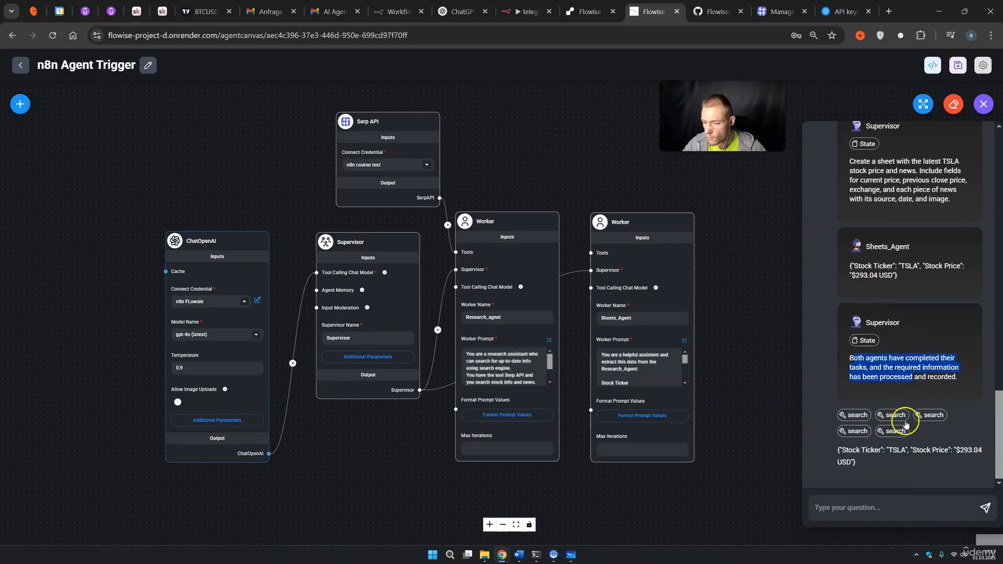
pyautogui.click(841, 450)
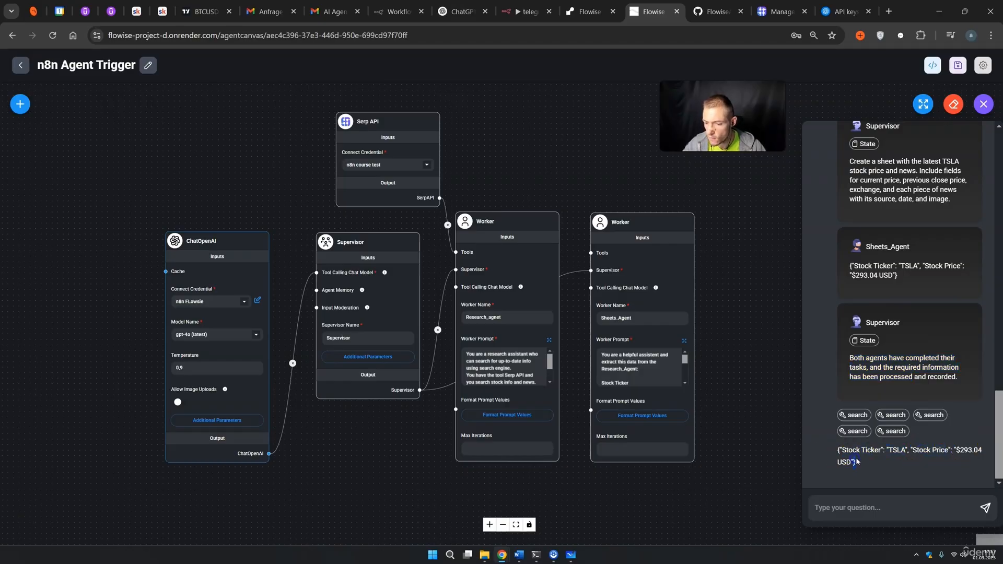
pyautogui.scroll(8, 863, 313)
pyautogui.scroll(5, 857, 271)
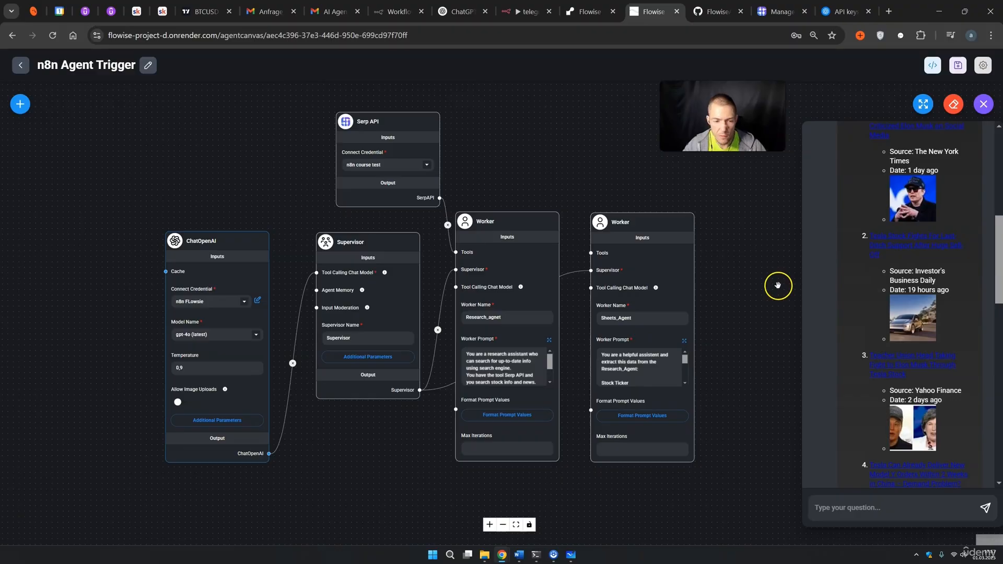
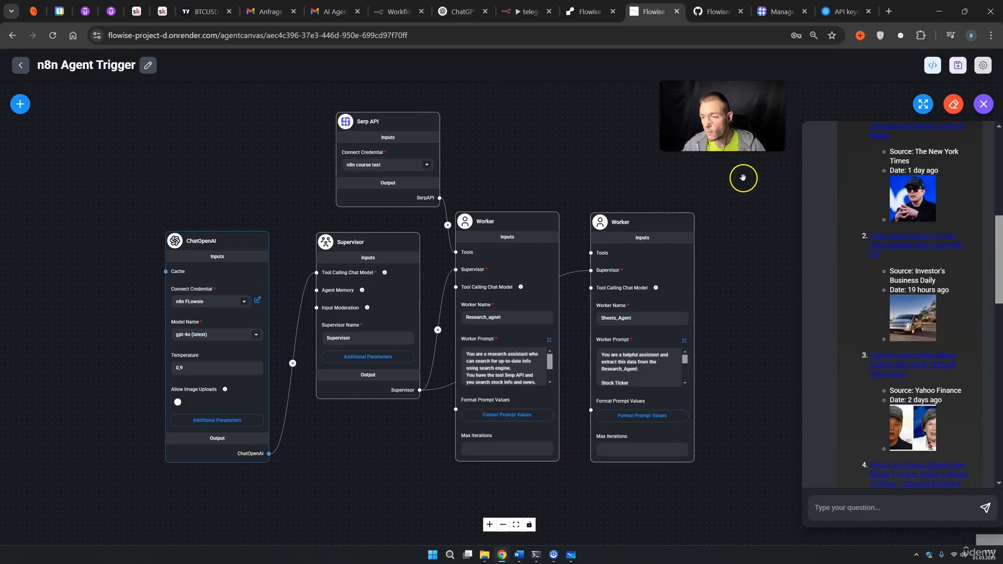
# Read the final Sheets_Agent and Supervisor replies, close the test chat, and select the Sheets_Agent node.
pyautogui.scroll(-3, 865, 283)
pyautogui.scroll(-10, 867, 291)
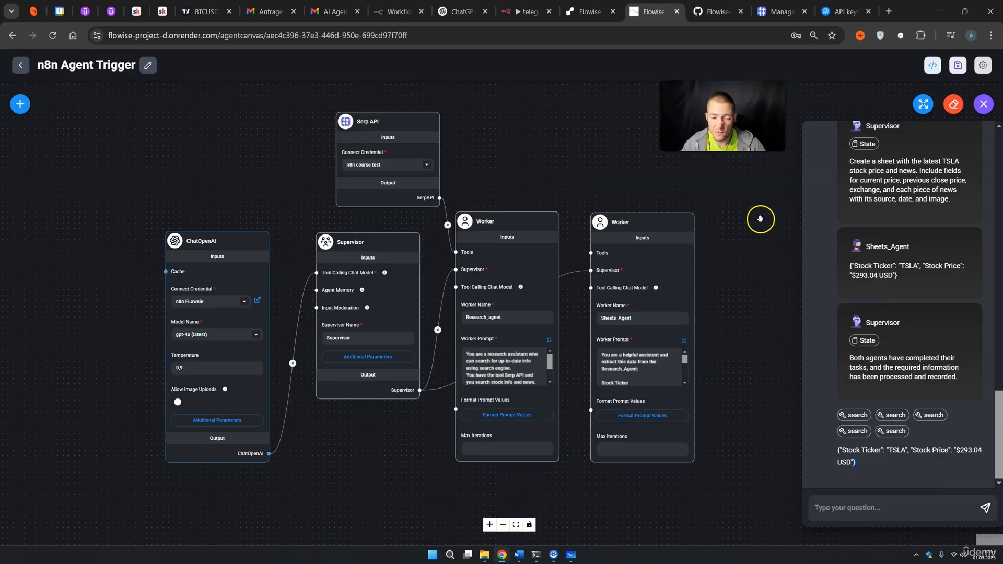
pyautogui.click(759, 303)
pyautogui.click(632, 253)
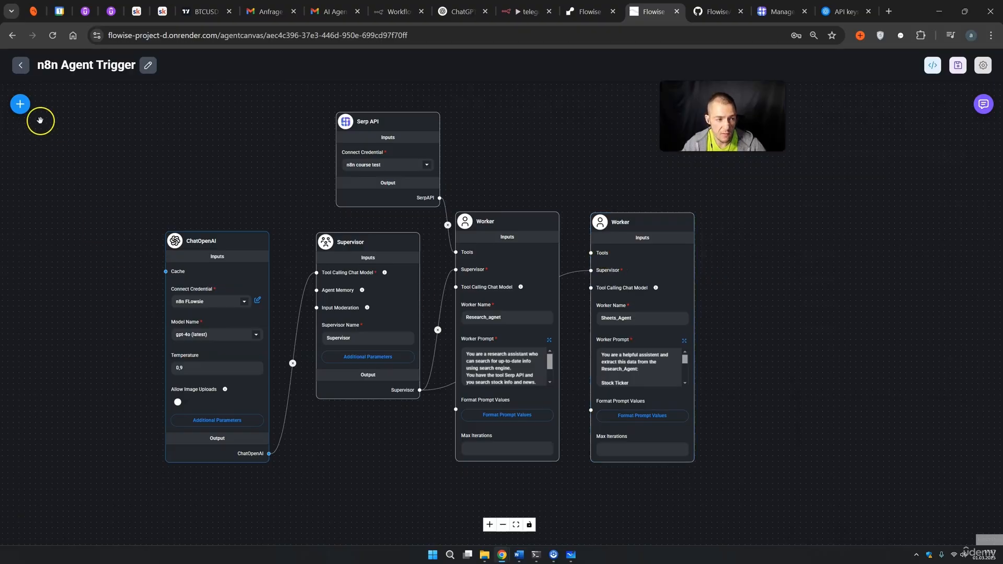
# Add a Custom Tool node and connect it to Sheets_Agent's Tools input.
pyautogui.click(19, 104)
pyautogui.scroll(-15, 82, 272)
pyautogui.scroll(3, 83, 282)
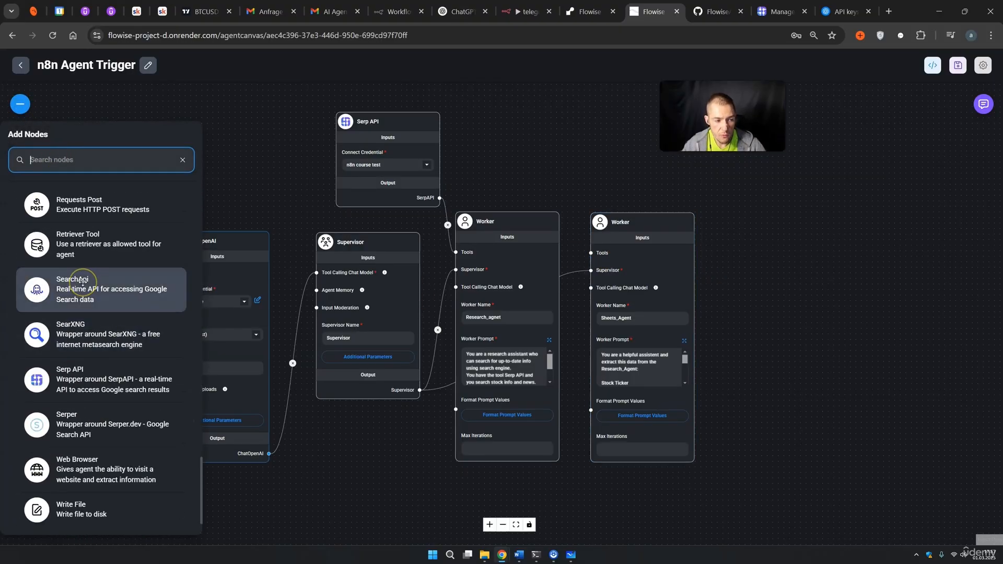
pyautogui.click(91, 285)
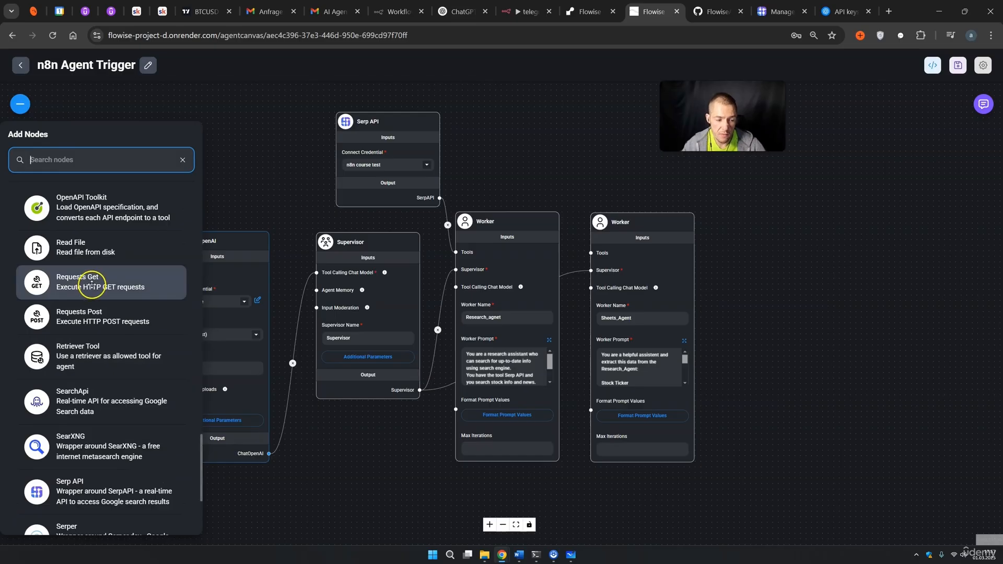
pyautogui.scroll(3, 92, 282)
pyautogui.moveTo(79, 275); pyautogui.dragTo(544, 89)
pyautogui.moveTo(583, 203); pyautogui.dragTo(592, 332)
pyautogui.moveTo(570, 99); pyautogui.dragTo(562, 175)
# Start a new custom tool from Select Tool and paste the name create_sheets.
pyautogui.click(570, 209)
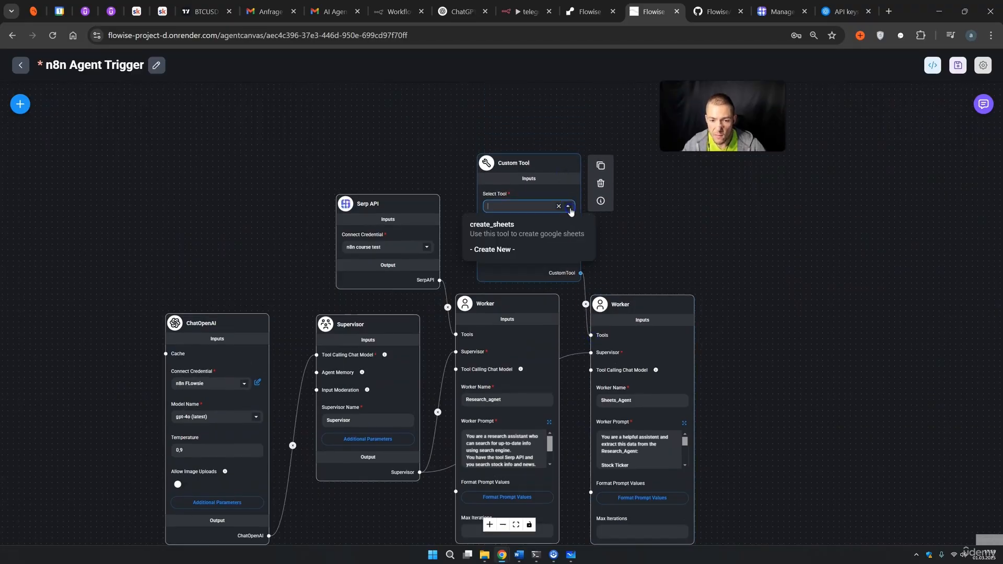
pyautogui.click(508, 250)
pyautogui.click(321, 140)
pyautogui.write('create_sheets')
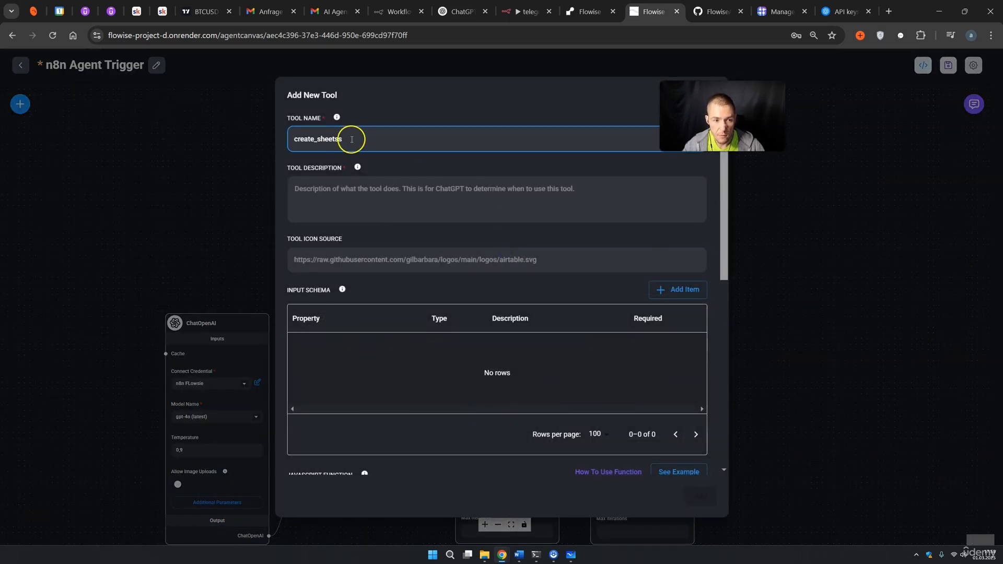
# Paste a description for creating Google Sheets into the tool description.
pyautogui.click(302, 192)
pyautogui.write('Use this tool to create google sheets')
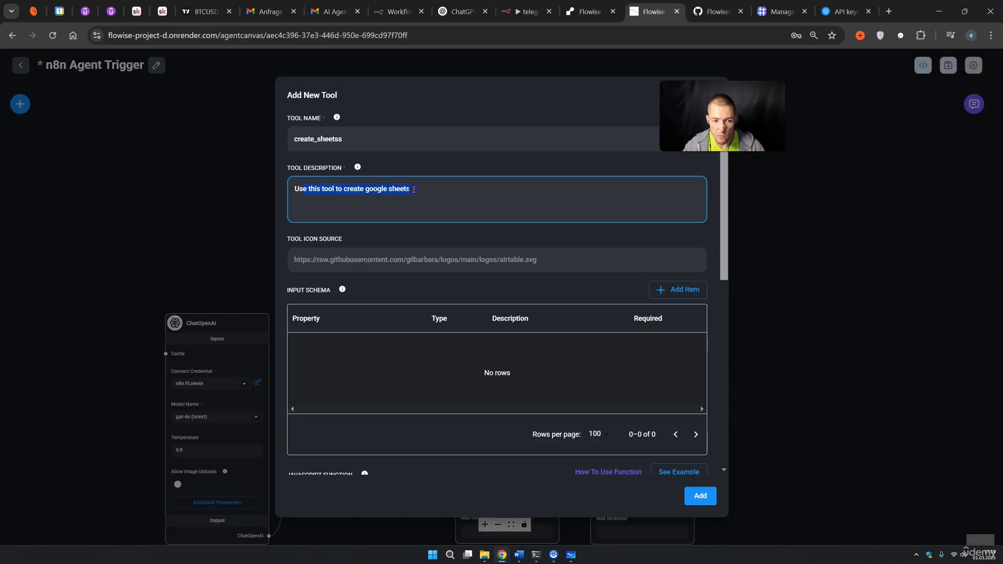
pyautogui.moveTo(296, 240); pyautogui.dragTo(358, 239)
pyautogui.scroll(-1, 359, 239)
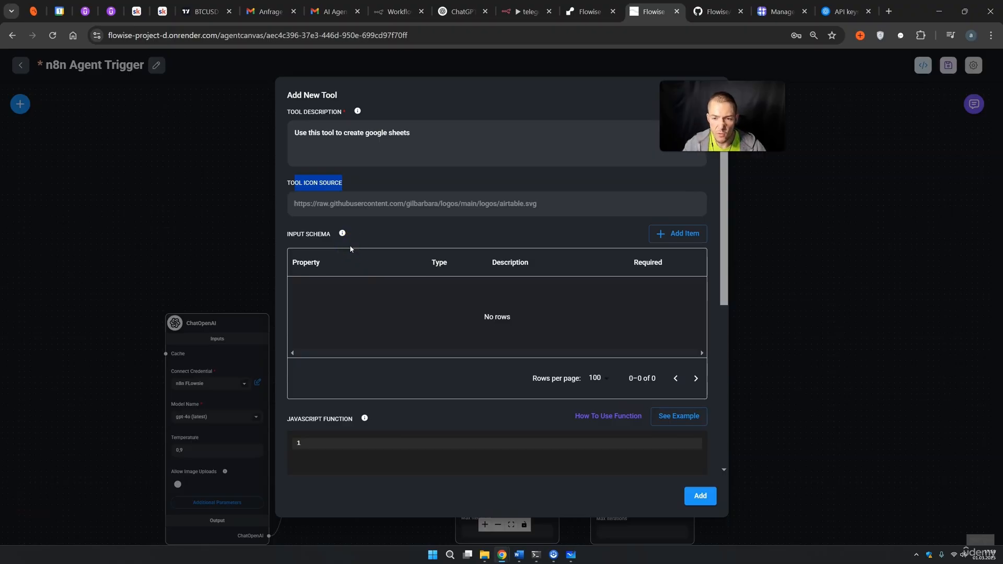
pyautogui.moveTo(692, 128); pyautogui.dragTo(757, 131)
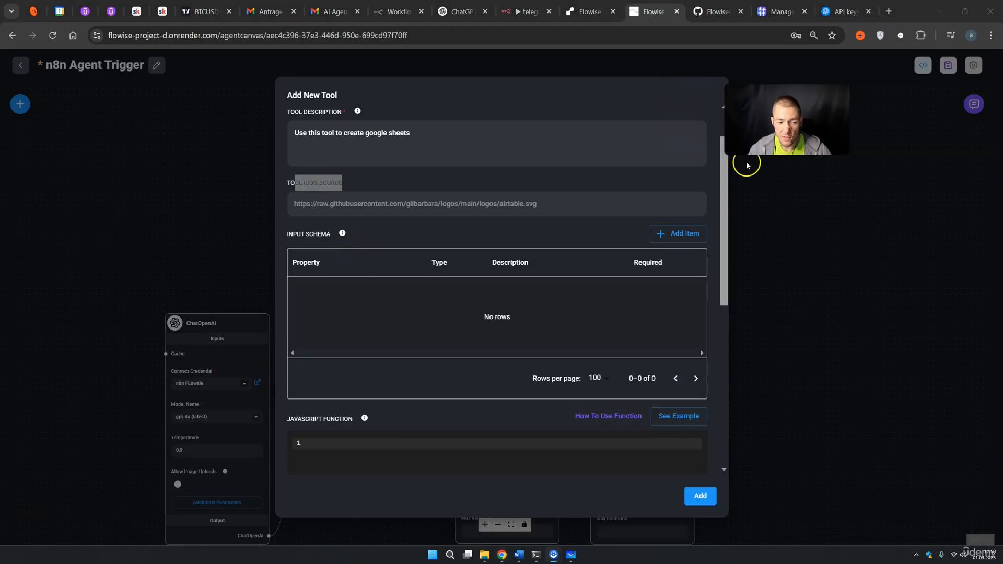
pyautogui.click(316, 237)
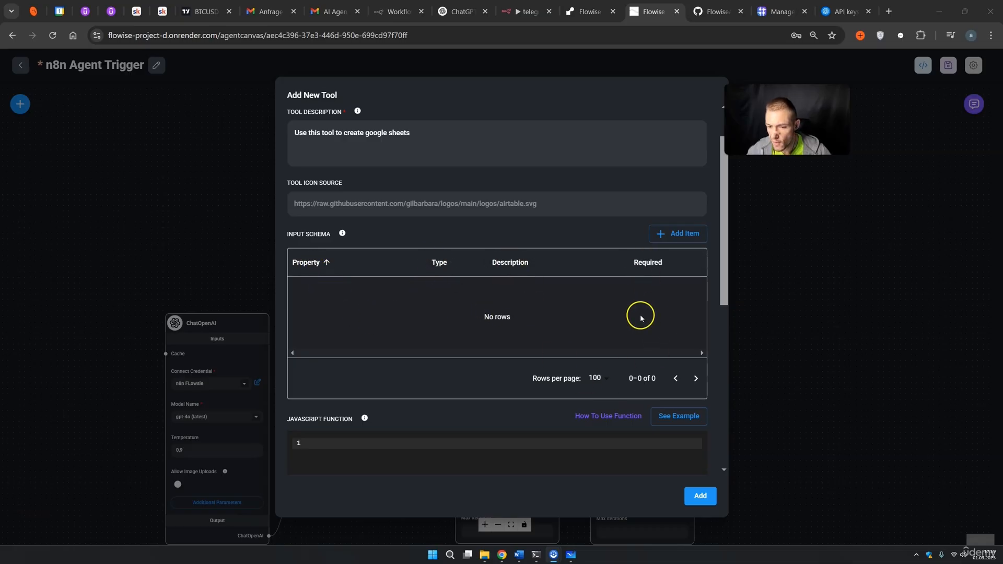
# Add a required stockticker input of type string, described as Stock Ticker.
pyautogui.click(683, 235)
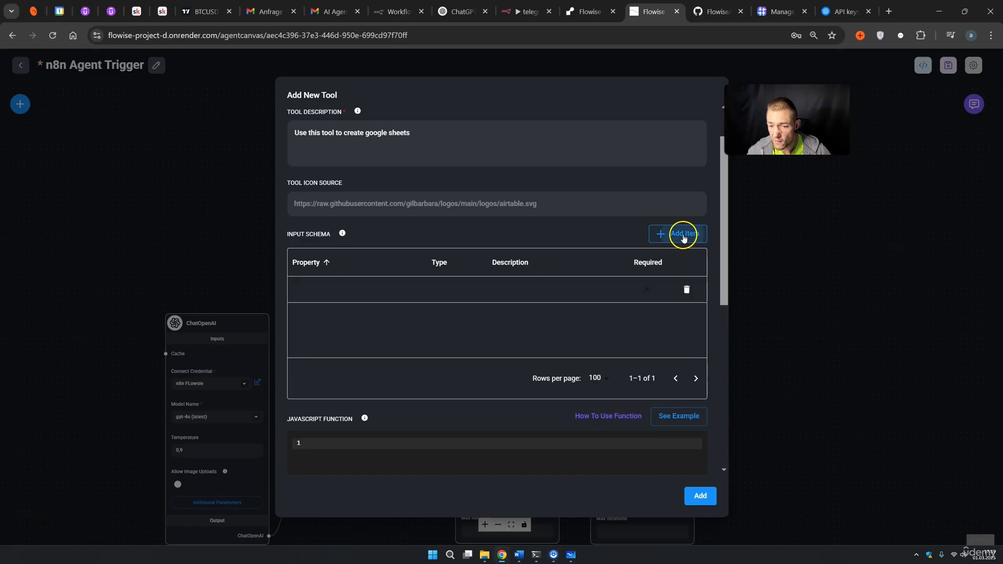
pyautogui.doubleClick(310, 288)
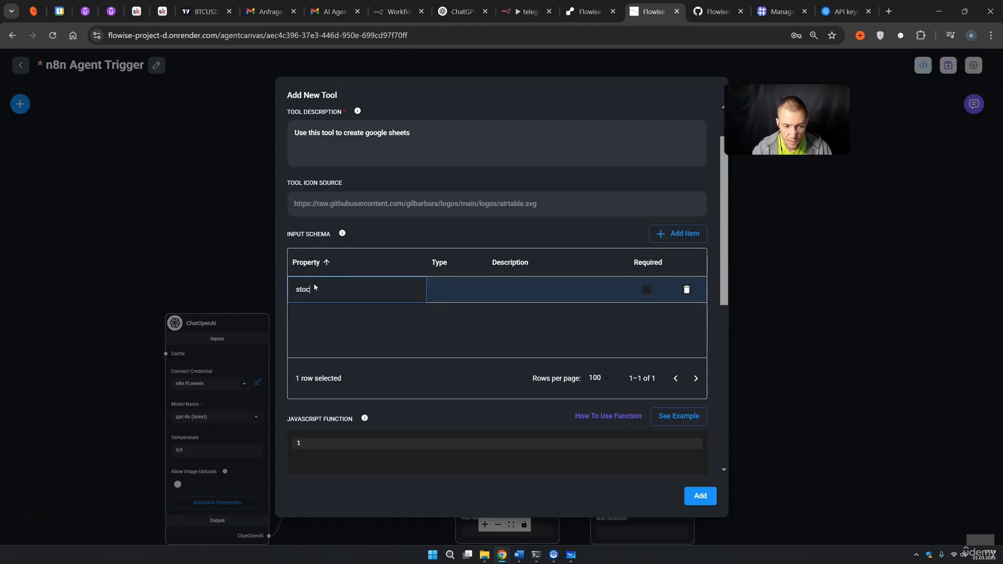
pyautogui.write('stockticker')
pyautogui.doubleClick(453, 298)
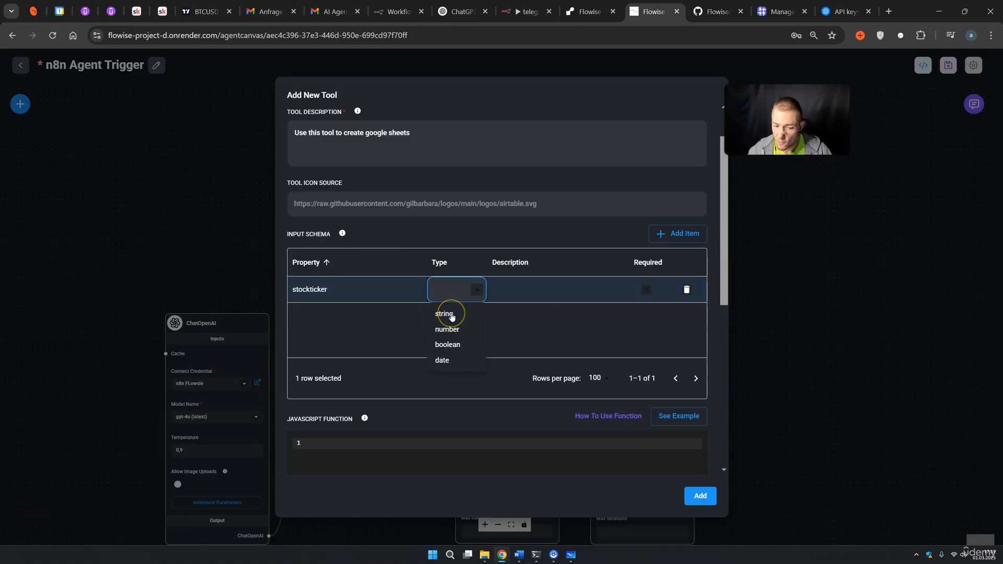
pyautogui.click(444, 314)
pyautogui.doubleClick(510, 290)
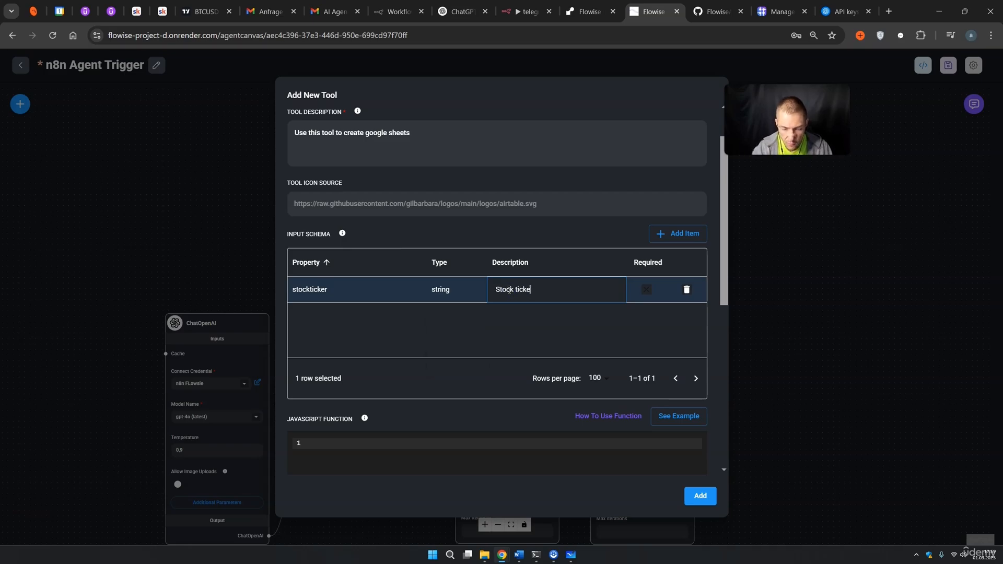
pyautogui.click(516, 288)
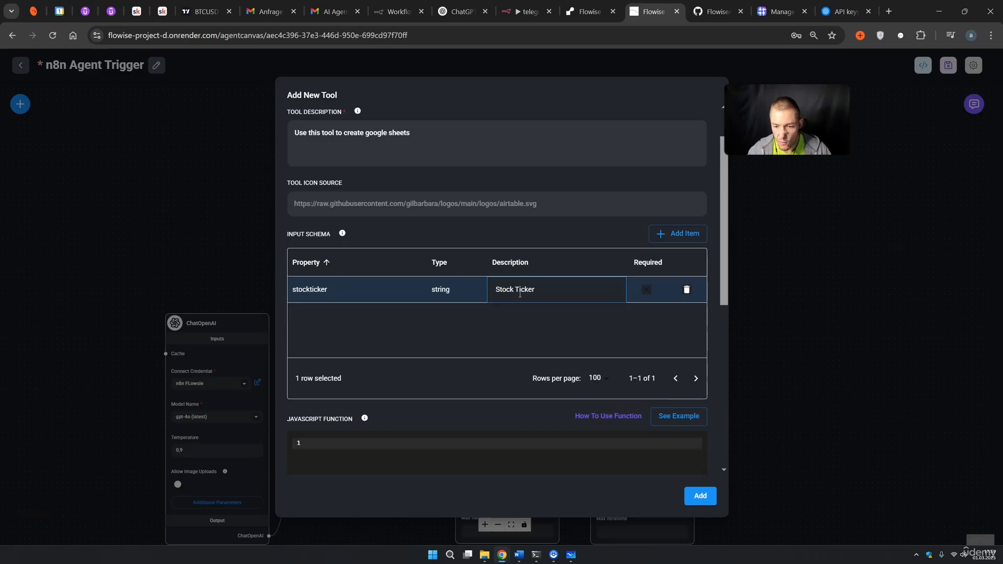
pyautogui.press('Tab')
pyautogui.click(648, 290)
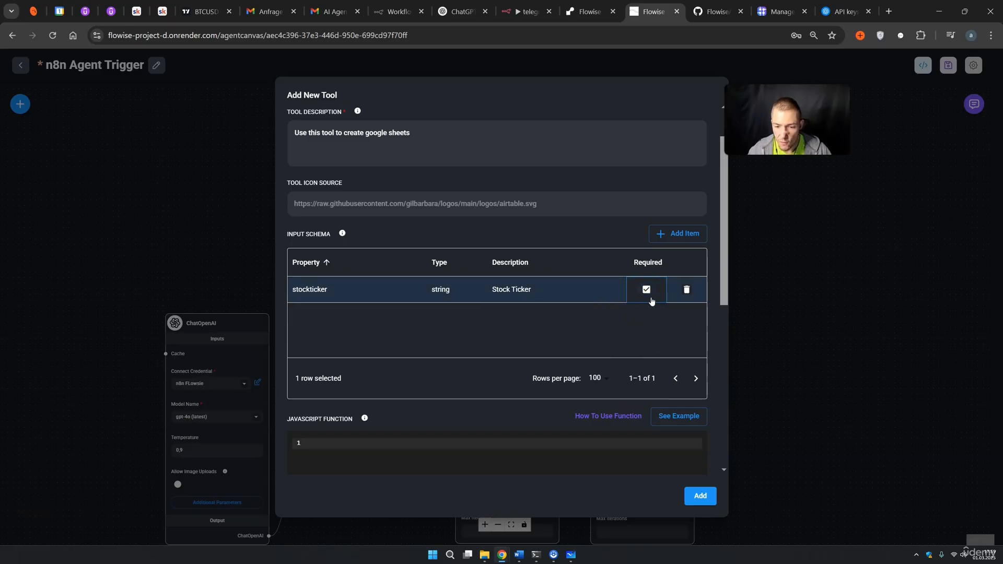
# Add a required price input of type number, described as Price.
pyautogui.click(680, 233)
pyautogui.doubleClick(307, 291)
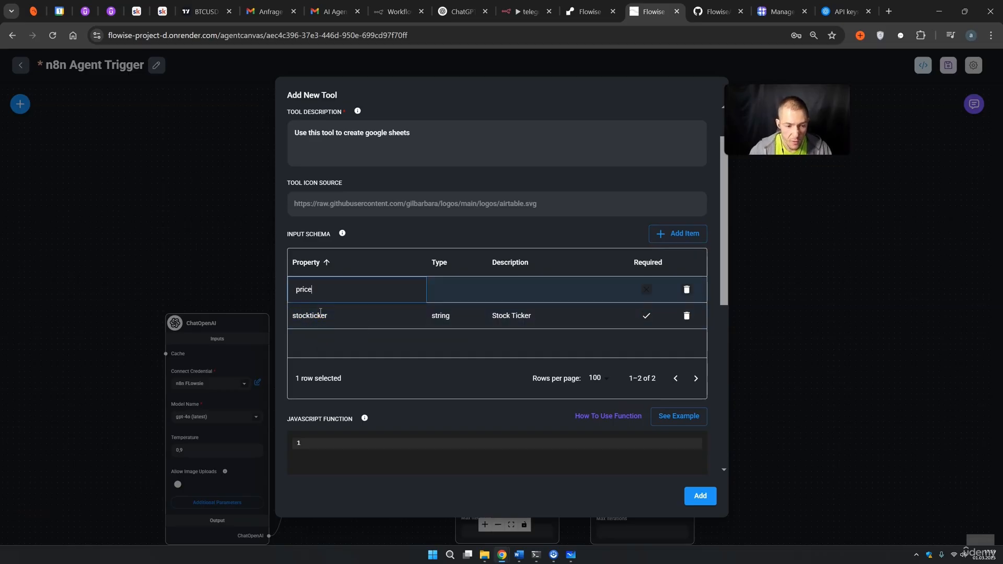
pyautogui.doubleClick(441, 290)
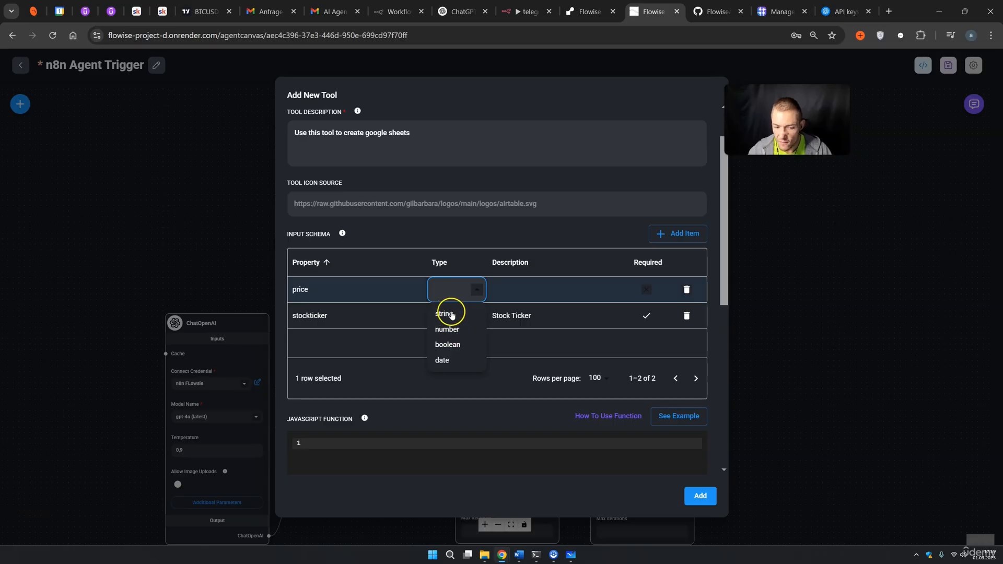
pyautogui.click(452, 328)
pyautogui.doubleClick(510, 285)
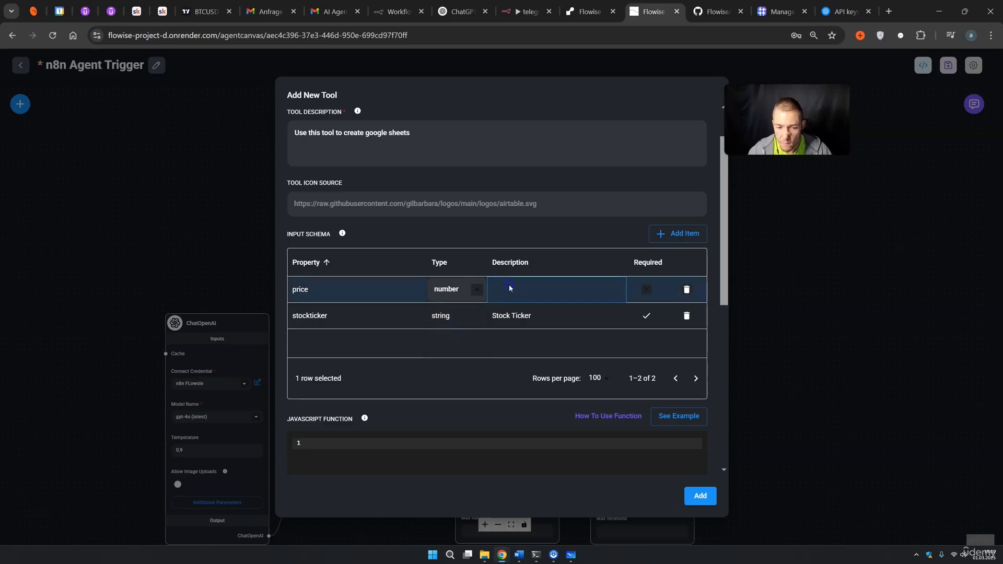
pyautogui.write('Price')
pyautogui.doubleClick(645, 293)
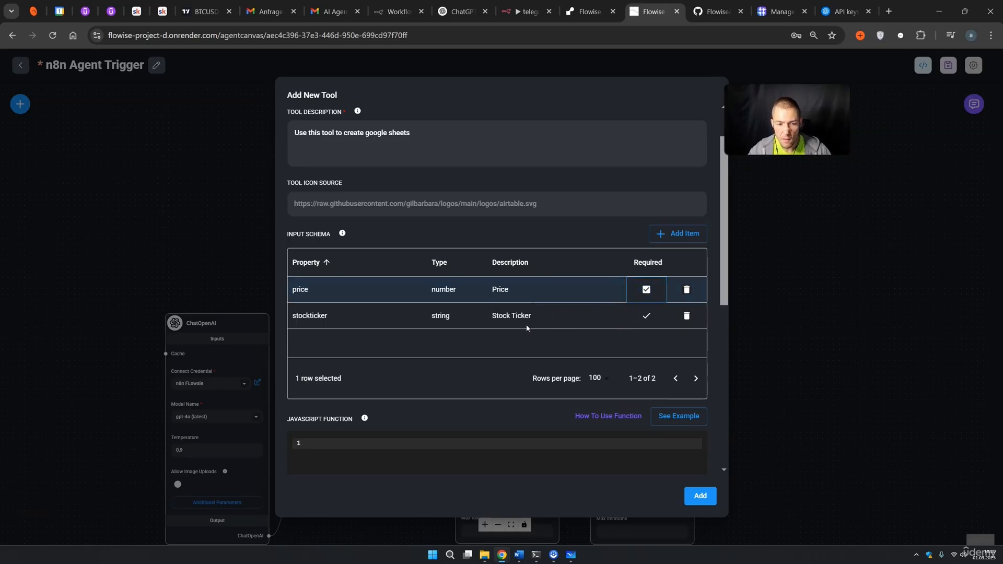
pyautogui.scroll(-2, 527, 328)
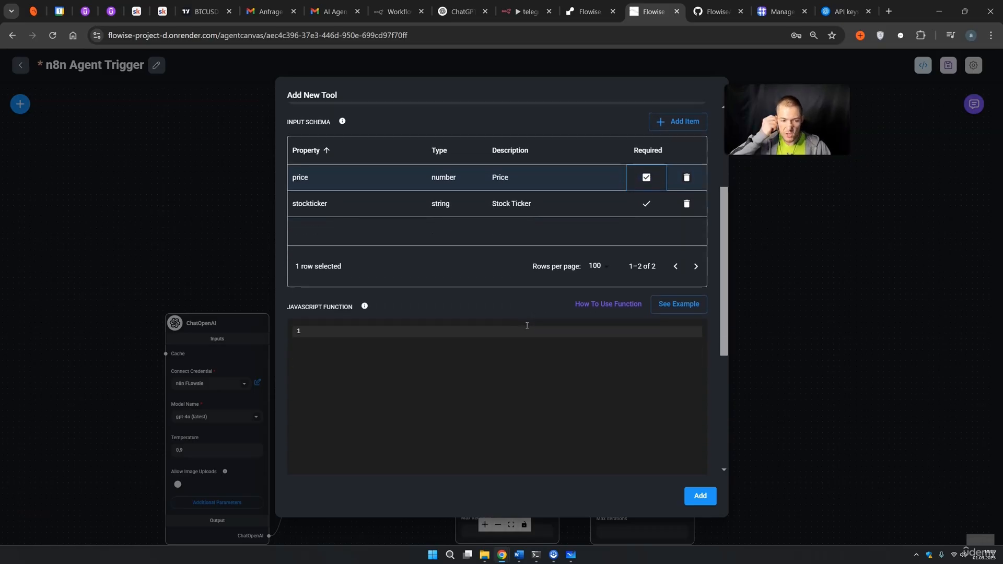
pyautogui.scroll(-2, 514, 319)
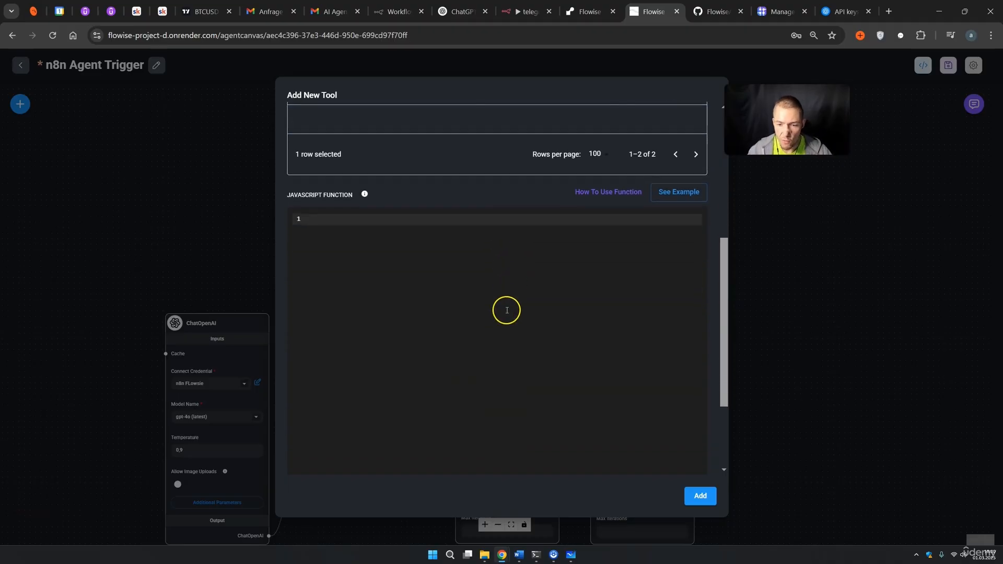
# Load the example open-meteo function into the tool's code editor and review its comments.
pyautogui.click(679, 192)
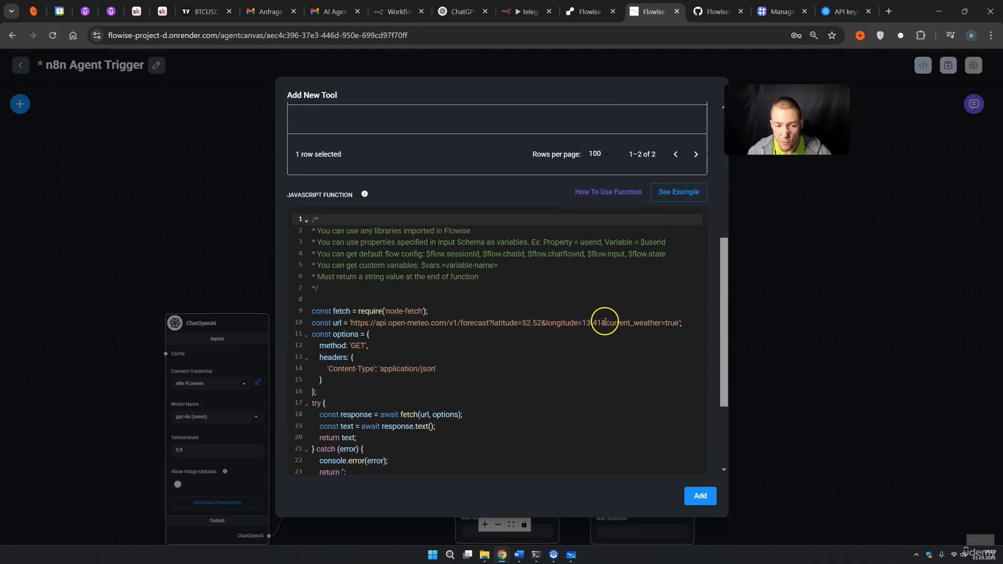
pyautogui.moveTo(375, 231); pyautogui.dragTo(408, 231)
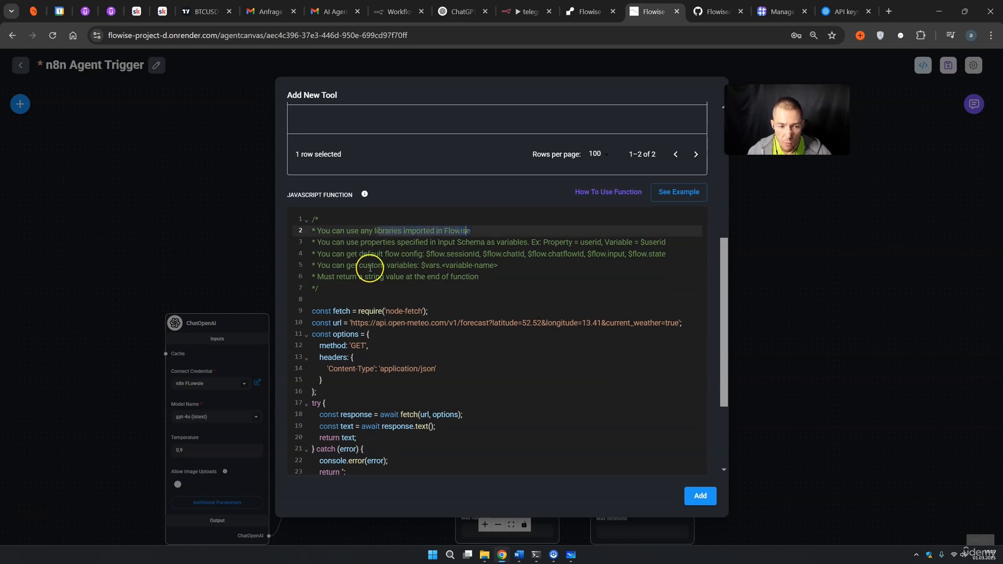
pyautogui.moveTo(346, 242); pyautogui.dragTo(388, 240)
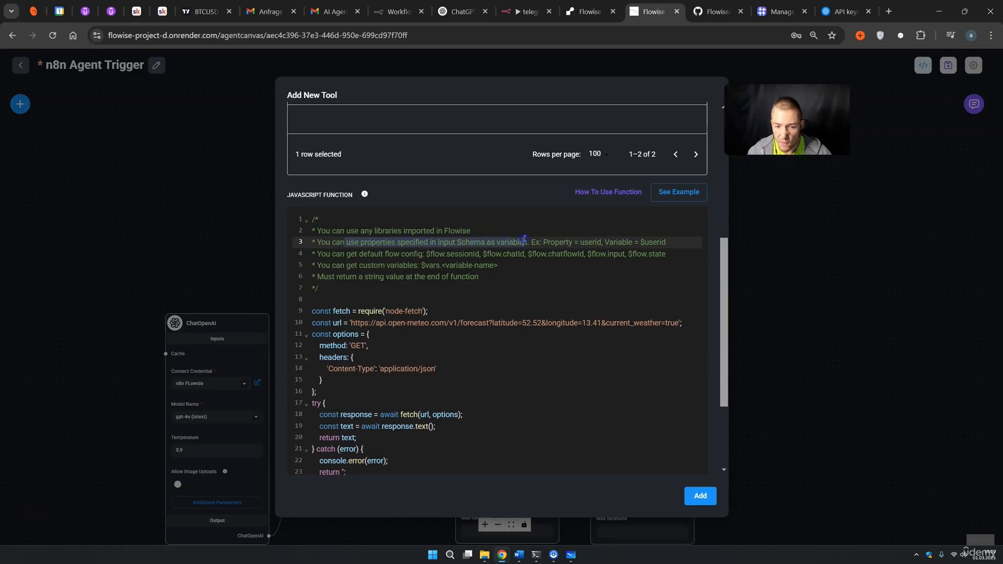
pyautogui.moveTo(331, 254); pyautogui.dragTo(372, 266)
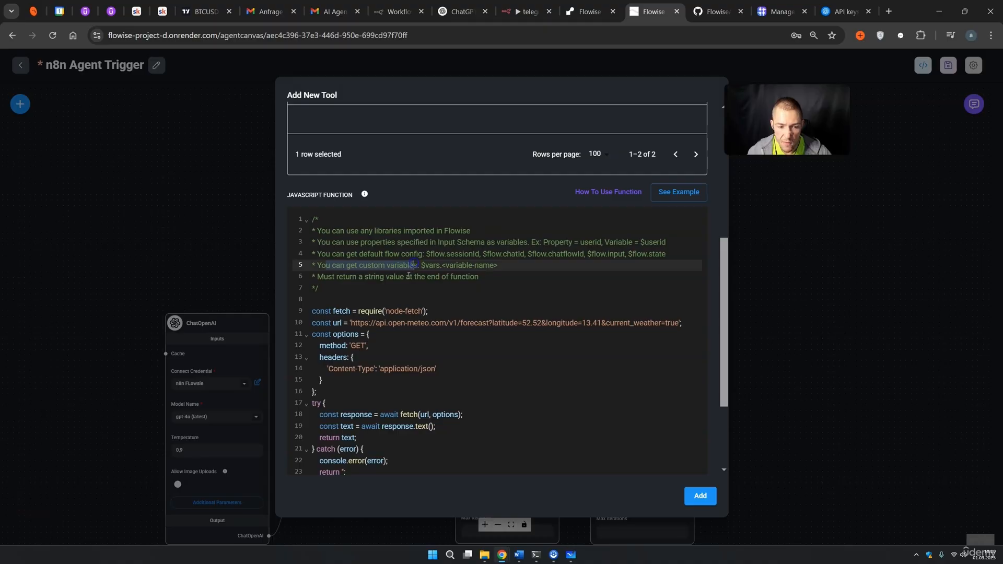
pyautogui.moveTo(327, 277); pyautogui.dragTo(330, 277)
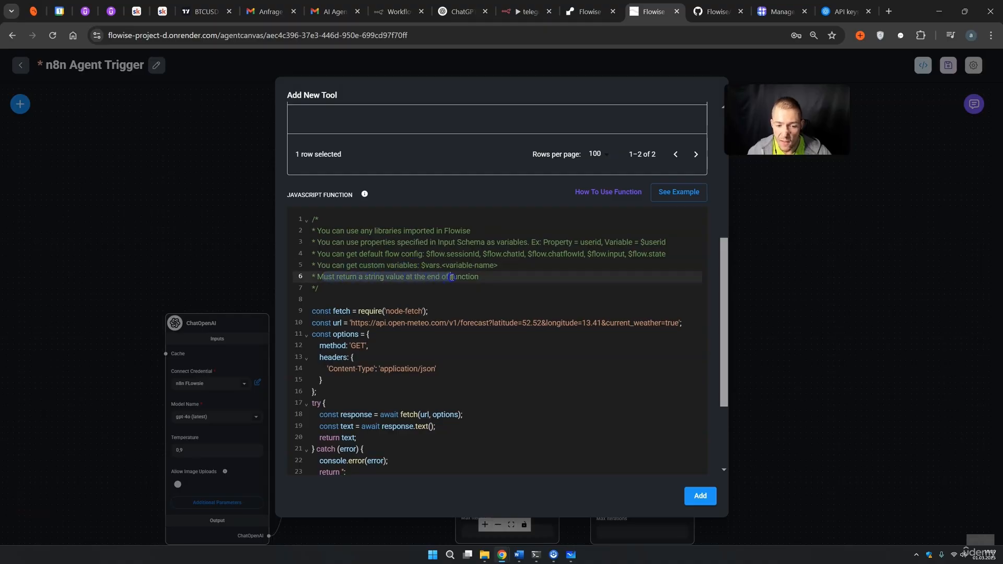
pyautogui.scroll(-1, 448, 317)
pyautogui.moveTo(312, 255); pyautogui.dragTo(398, 417)
pyautogui.click(442, 437)
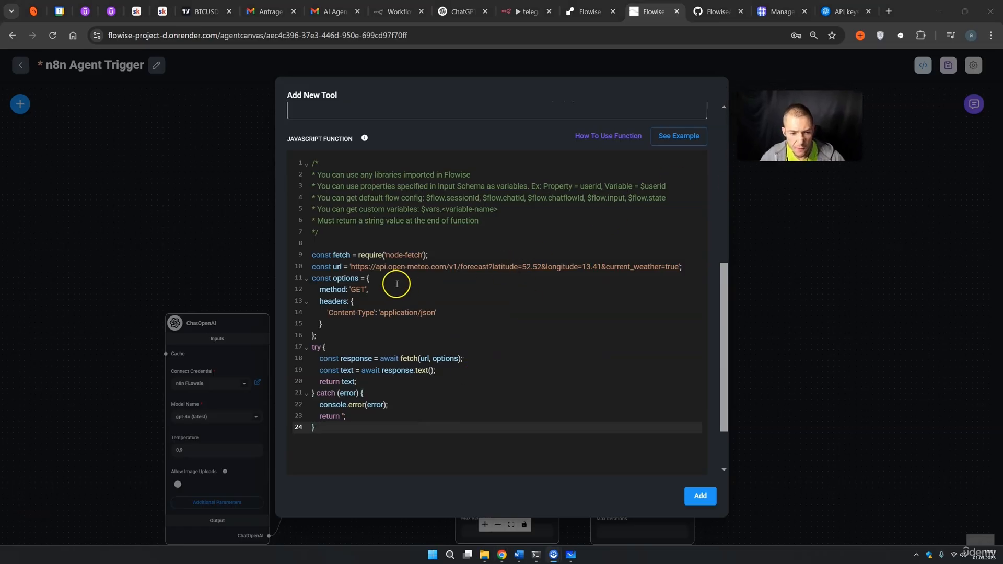
# Review the example GET request URL and copy the whole JavaScript function.
pyautogui.moveTo(352, 269); pyautogui.dragTo(641, 266)
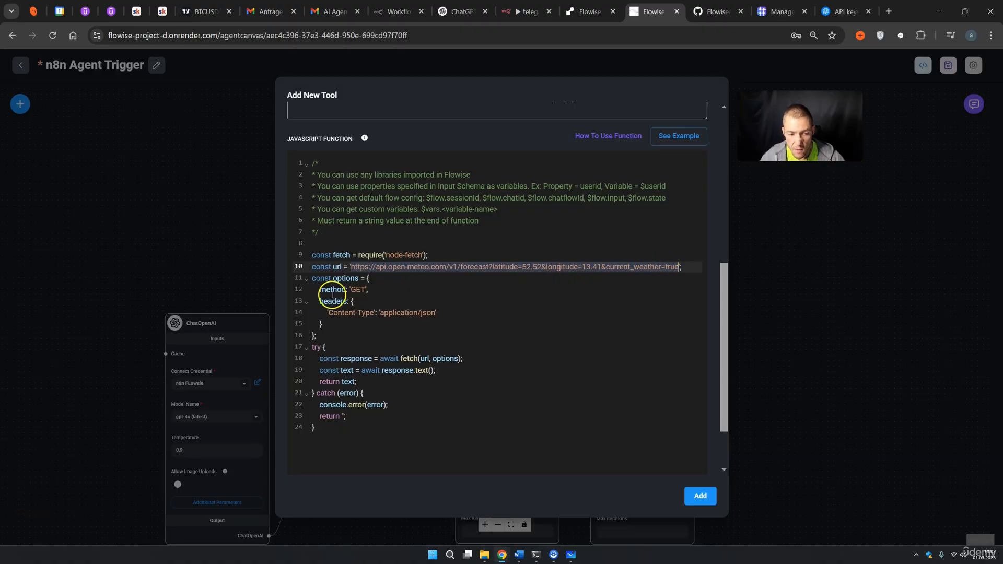
pyautogui.click(350, 289)
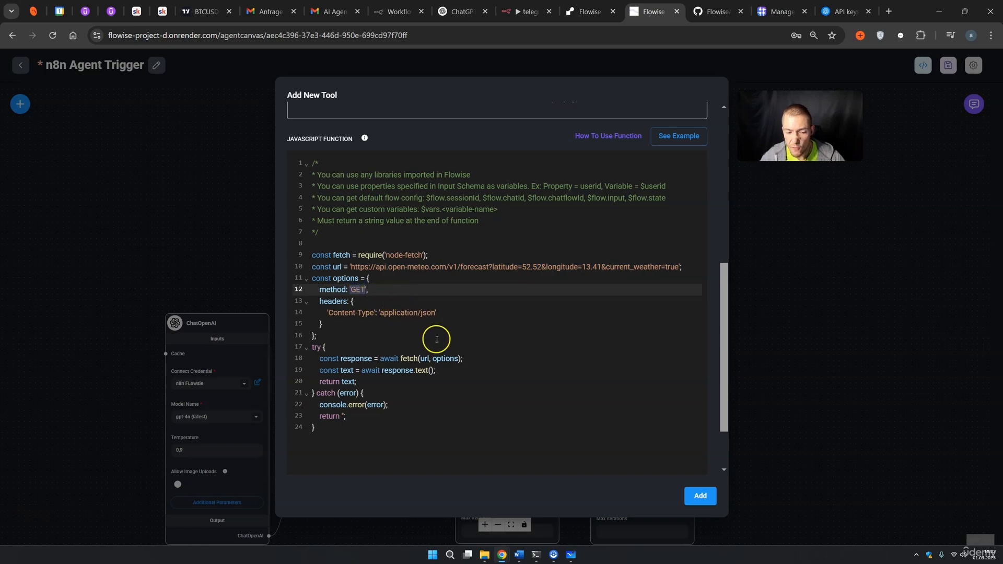
pyautogui.moveTo(345, 430); pyautogui.dragTo(303, 196)
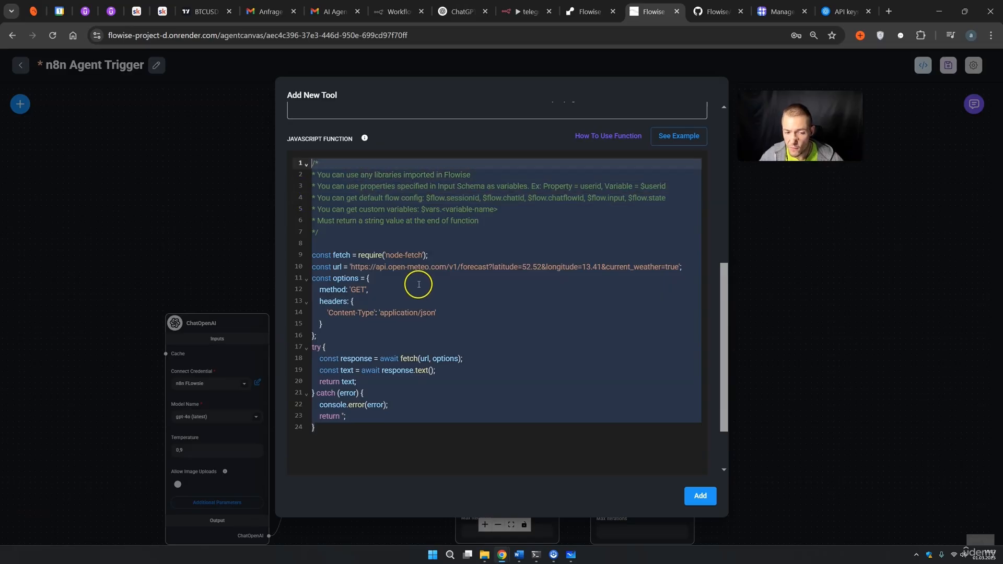
pyautogui.click(471, 248)
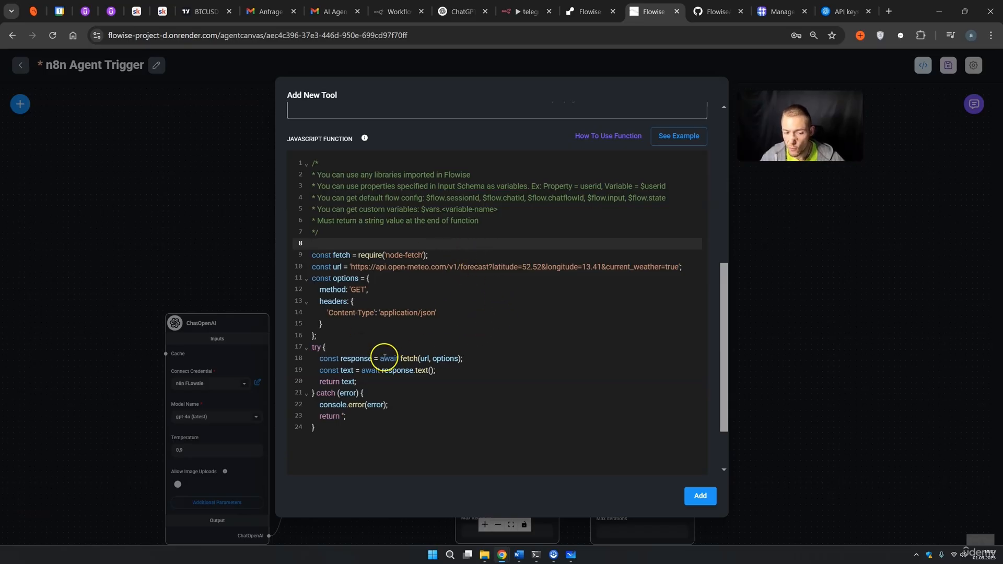
pyautogui.moveTo(331, 428); pyautogui.dragTo(289, 168)
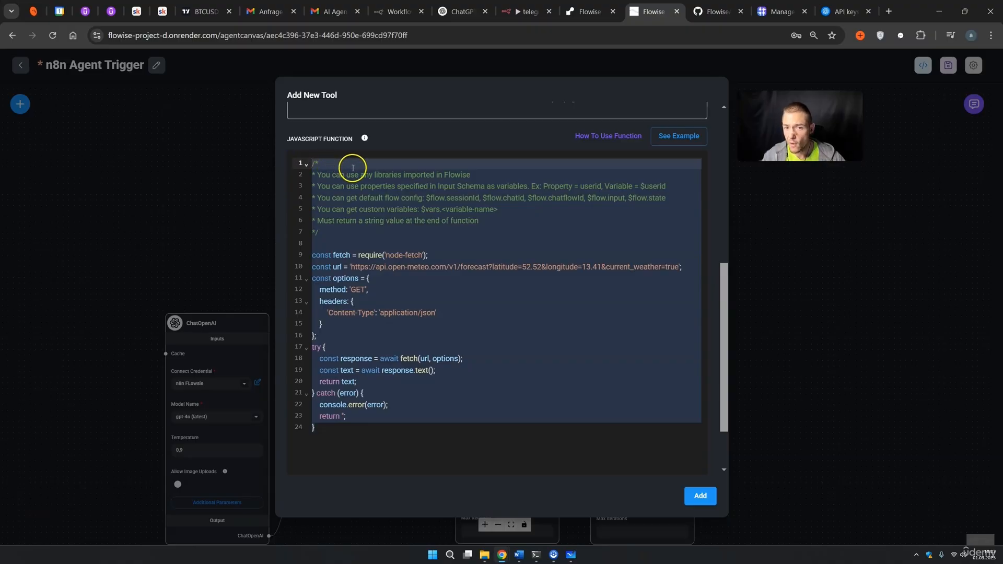
pyautogui.click(459, 12)
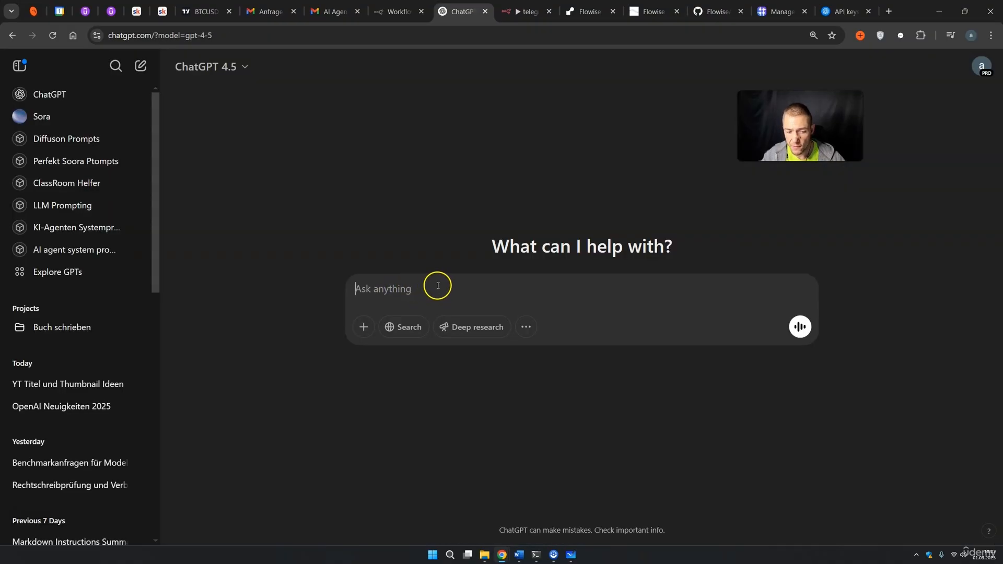
# Ask ChatGPT, with the pasted Flowise code, for a POST request sending stockticker and price.
pyautogui.write('I want to edit this code: "')
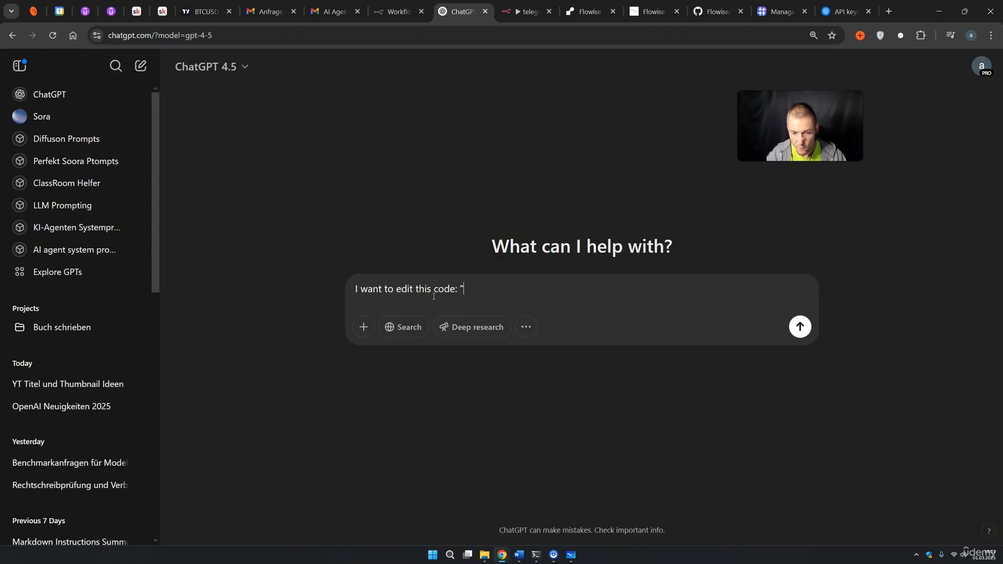
pyautogui.hotkey('ctrl', 'v')
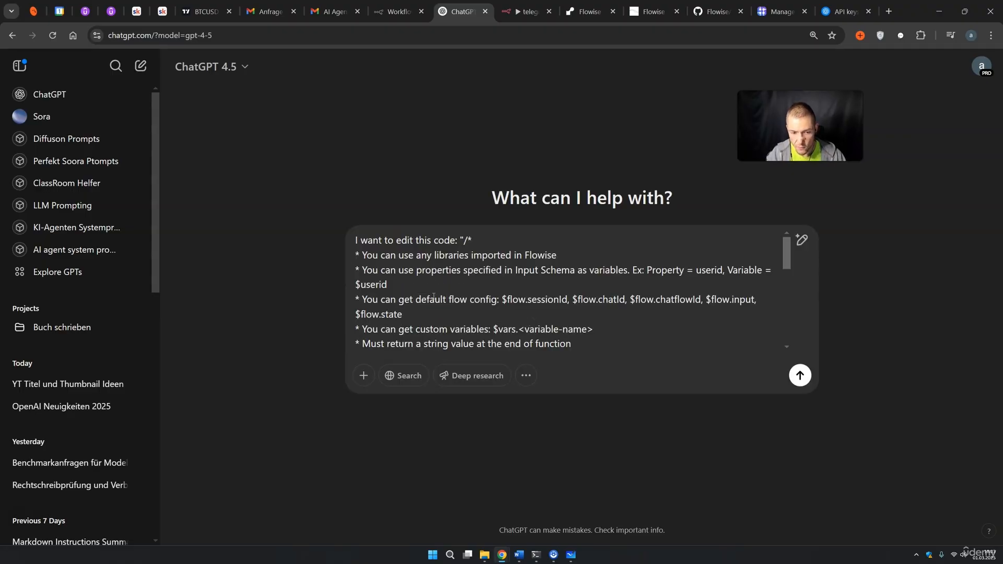
pyautogui.write('"')
pyautogui.hotkey('shift', 'Return')
pyautogui.hotkey('shift', 'Return')
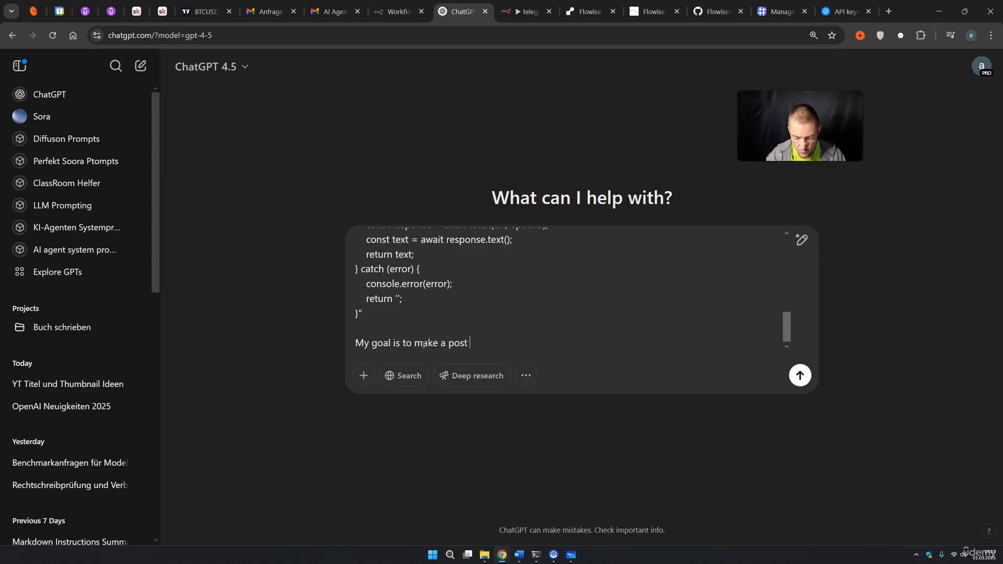
pyautogui.write('t.')
pyautogui.hotkey('shift', 'Return')
pyautogui.write('I want to send 2 values, stockticker and price.')
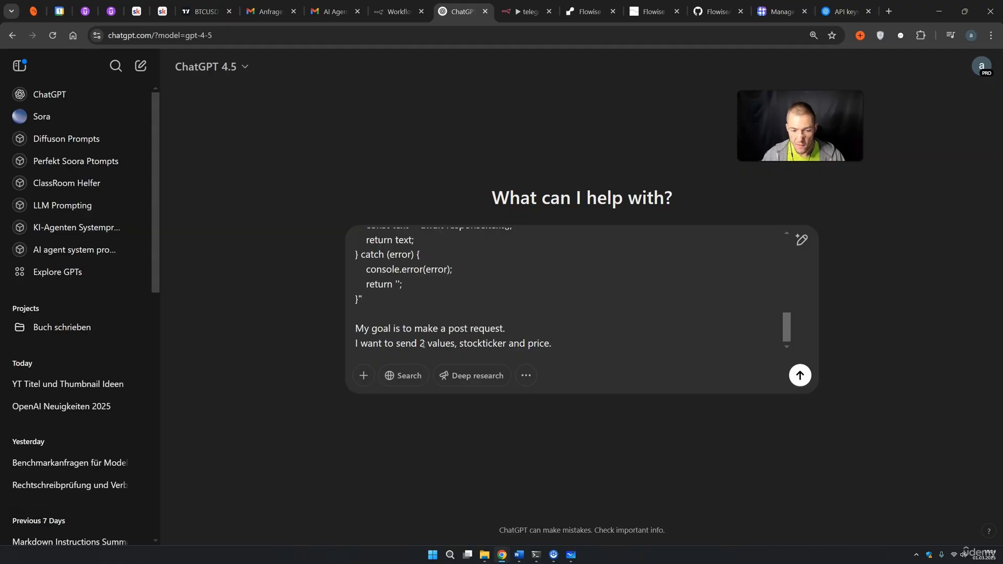
pyautogui.click(800, 375)
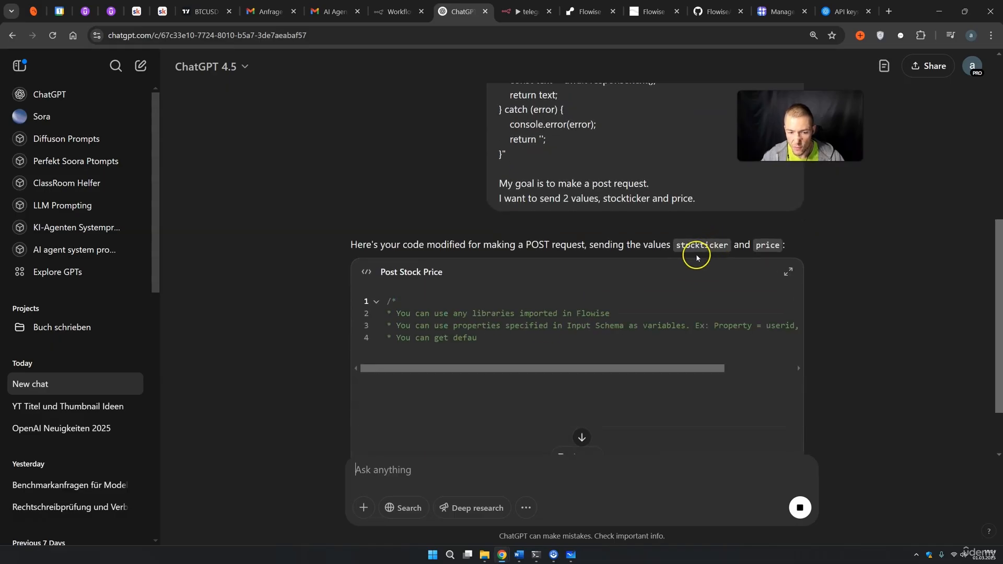
# Review the generated Post Stock Price script, copy it, and select Flowise's old function.
pyautogui.click(561, 309)
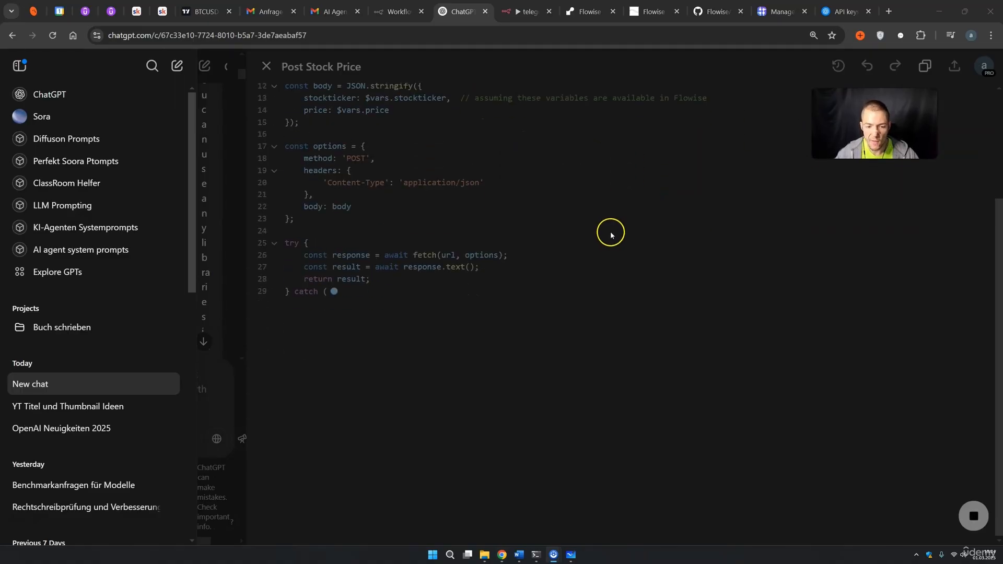
pyautogui.click(588, 249)
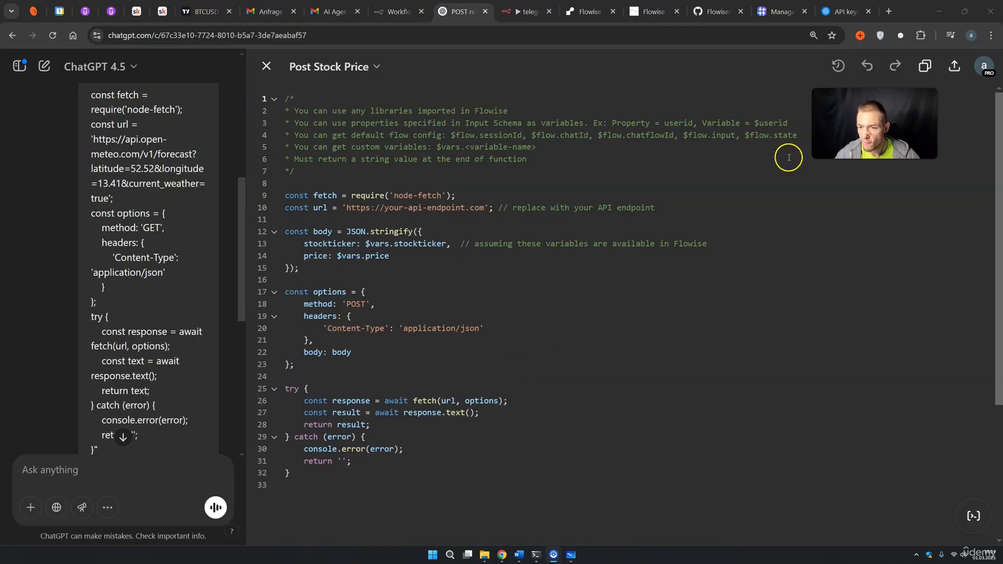
pyautogui.moveTo(365, 135); pyautogui.dragTo(579, 137)
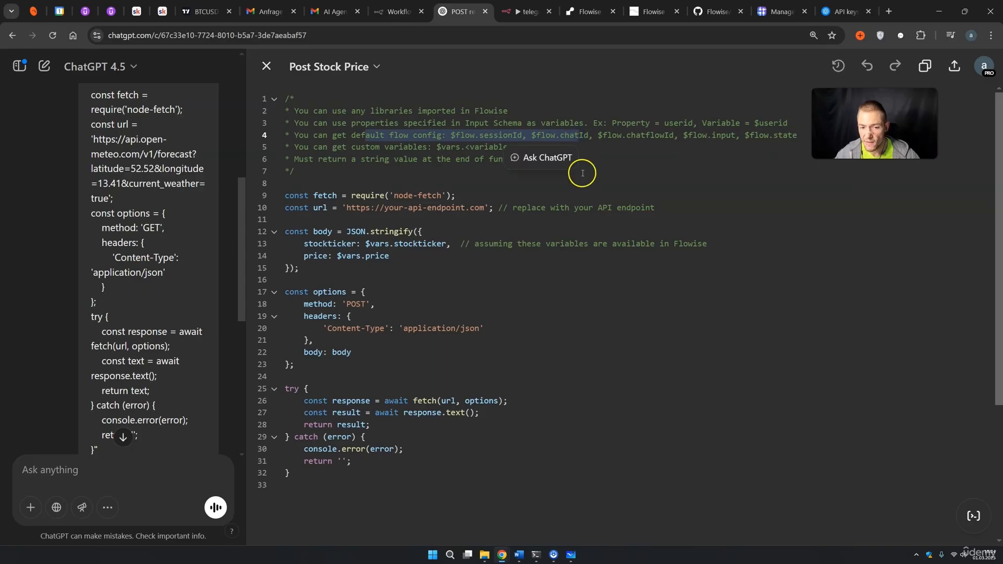
pyautogui.click(617, 185)
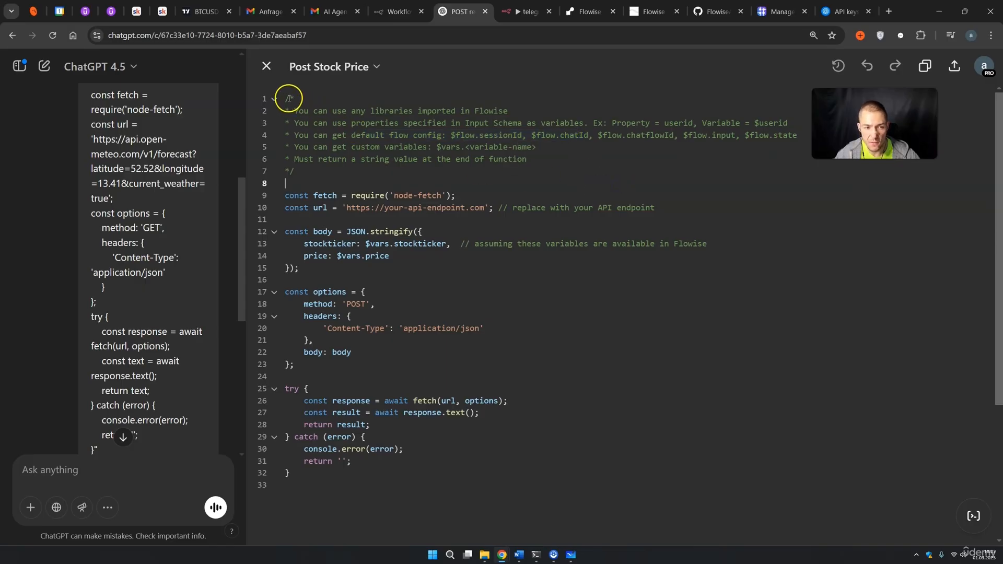
pyautogui.moveTo(293, 101); pyautogui.dragTo(521, 155)
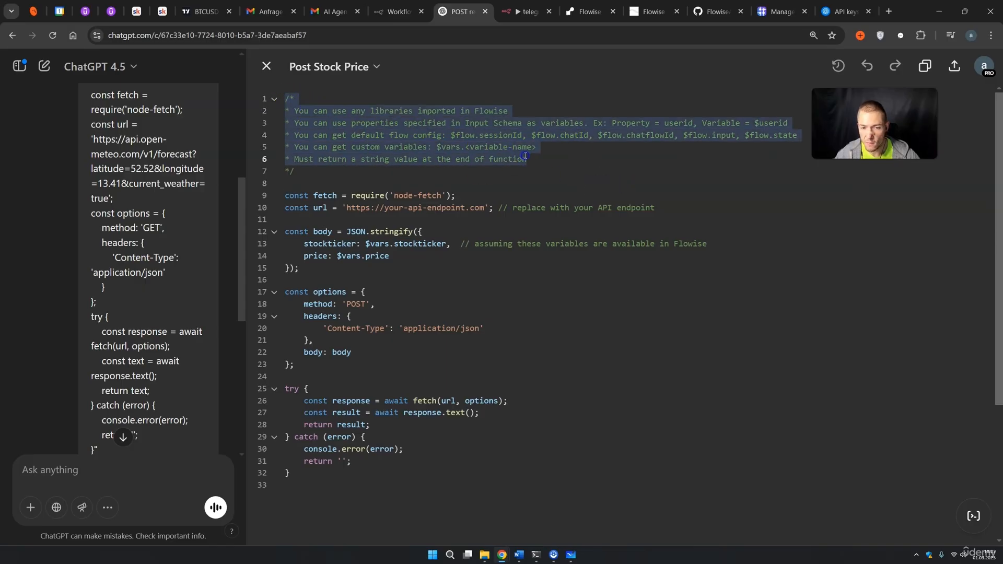
pyautogui.click(572, 160)
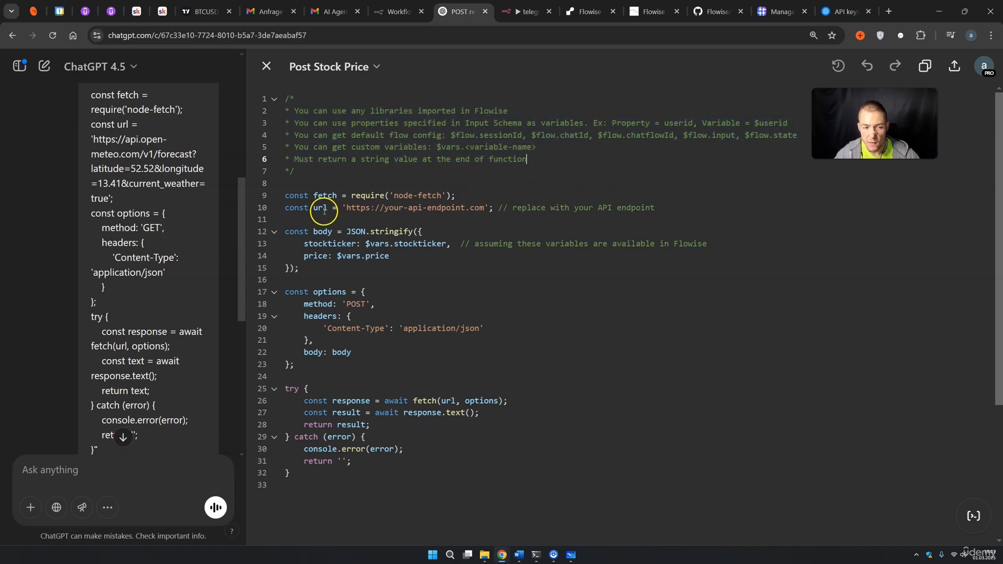
pyautogui.click(513, 208)
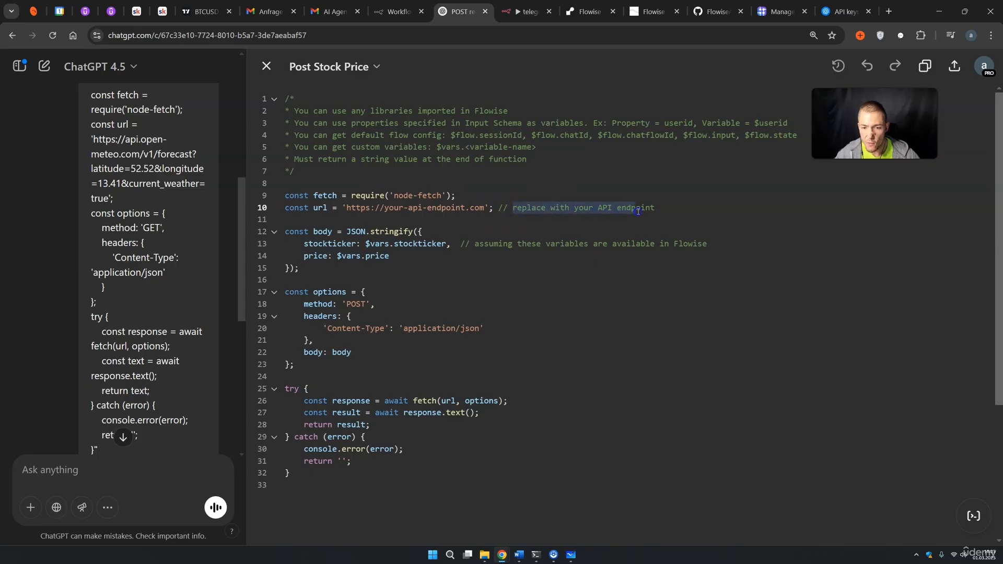
pyautogui.moveTo(475, 245); pyautogui.dragTo(702, 245)
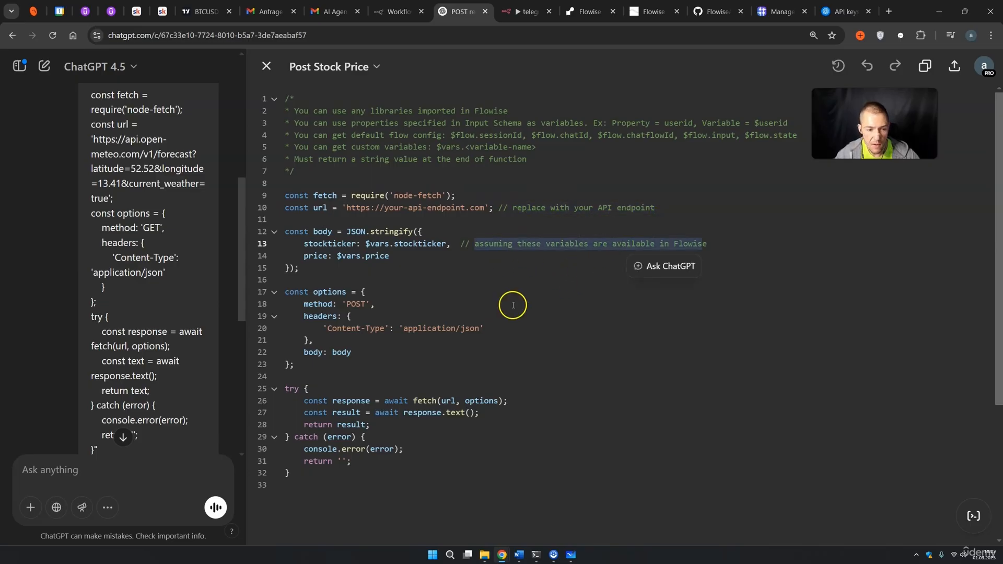
pyautogui.click(302, 476)
pyautogui.moveTo(302, 475); pyautogui.dragTo(267, 94)
pyautogui.hotkey('ctrl', 'c')
pyautogui.moveTo(316, 429); pyautogui.dragTo(267, 161)
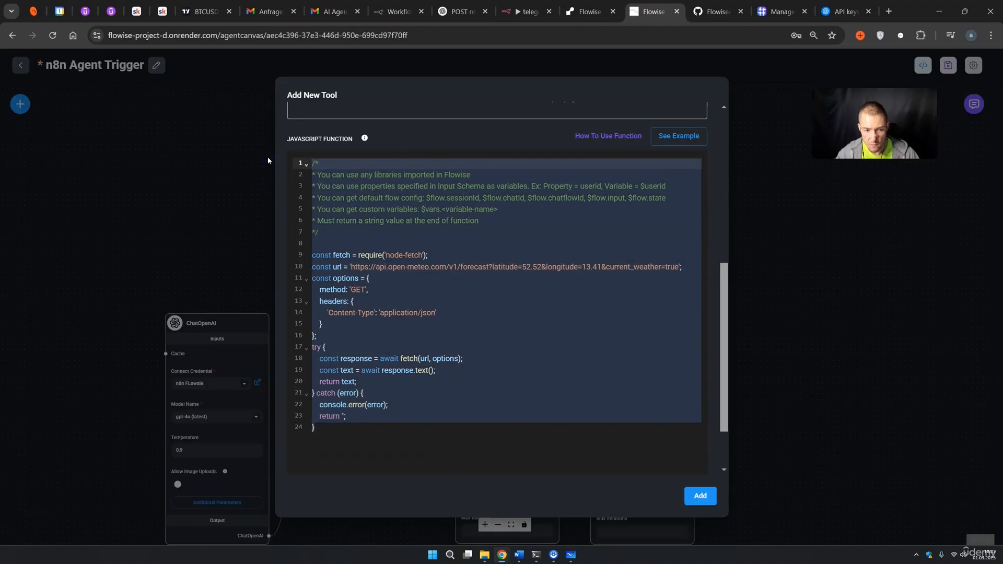
# Paste the POST script over the old function and select the placeholder endpoint URL on line 10.
pyautogui.hotkey('ctrl', 'v')
pyautogui.scroll(2, 503, 368)
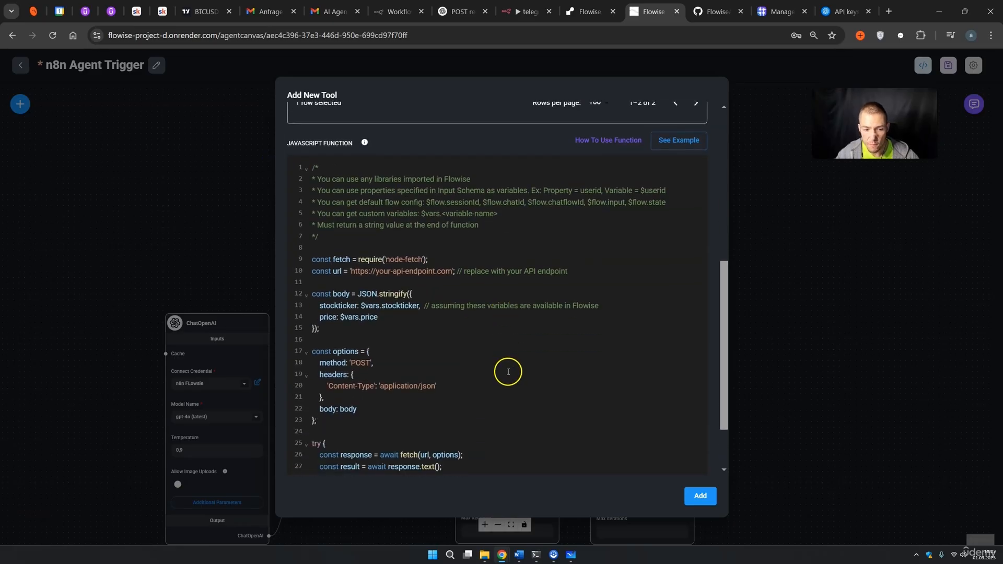
pyautogui.moveTo(350, 271); pyautogui.dragTo(436, 270)
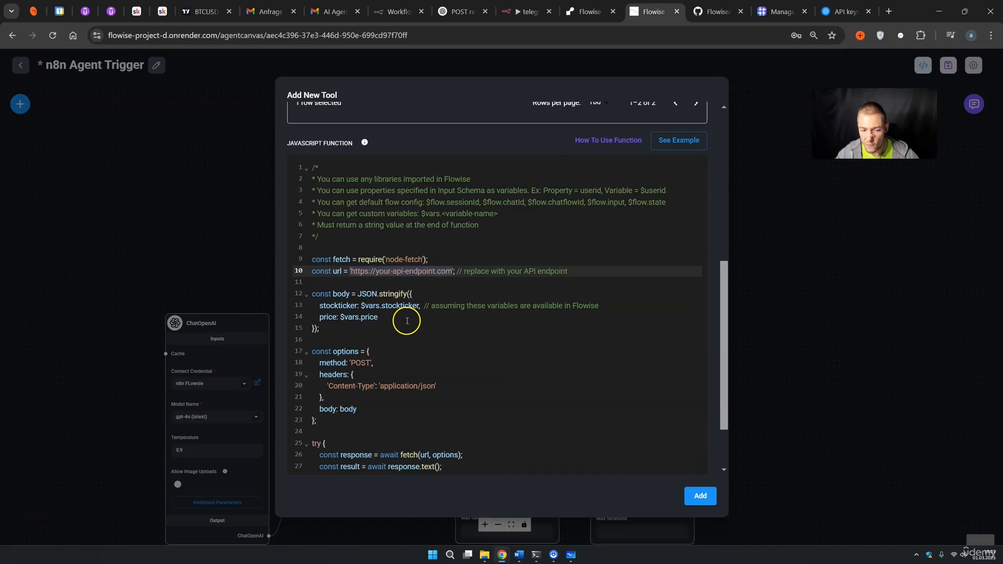
pyautogui.moveTo(349, 271); pyautogui.dragTo(434, 271)
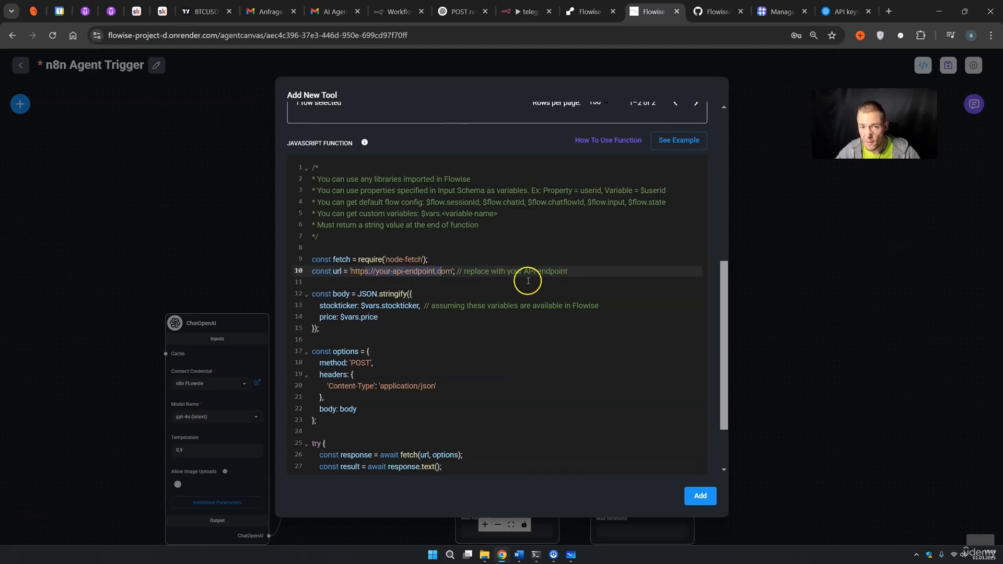
pyautogui.click(538, 13)
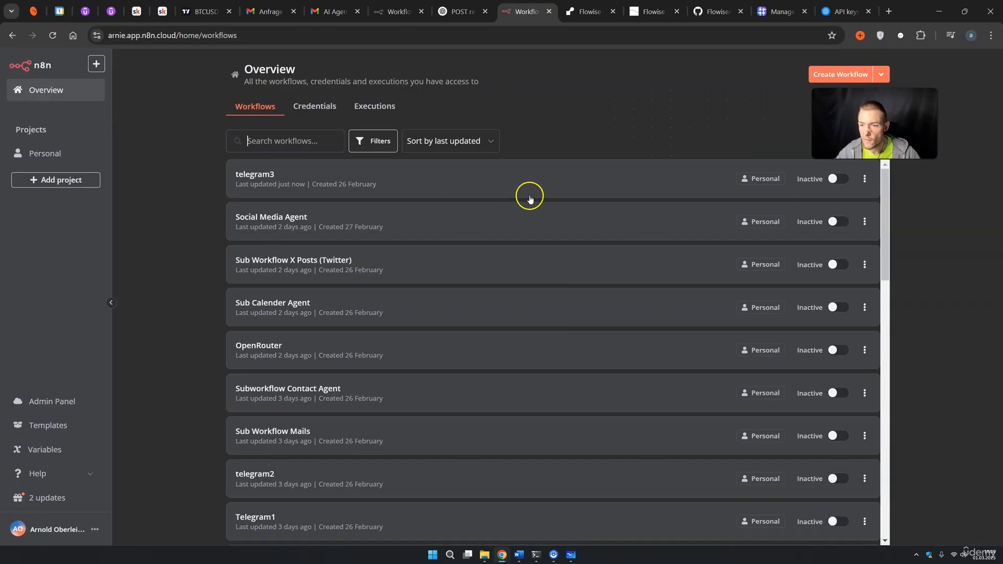
# Create a new n8n workflow triggered by a Webhook that accepts POST requests.
pyautogui.click(811, 74)
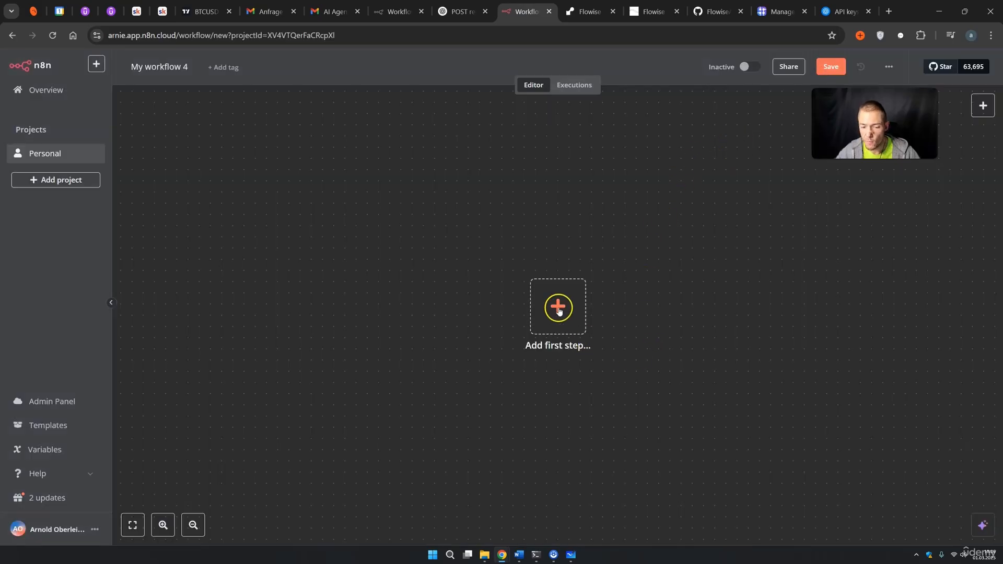
pyautogui.click(558, 308)
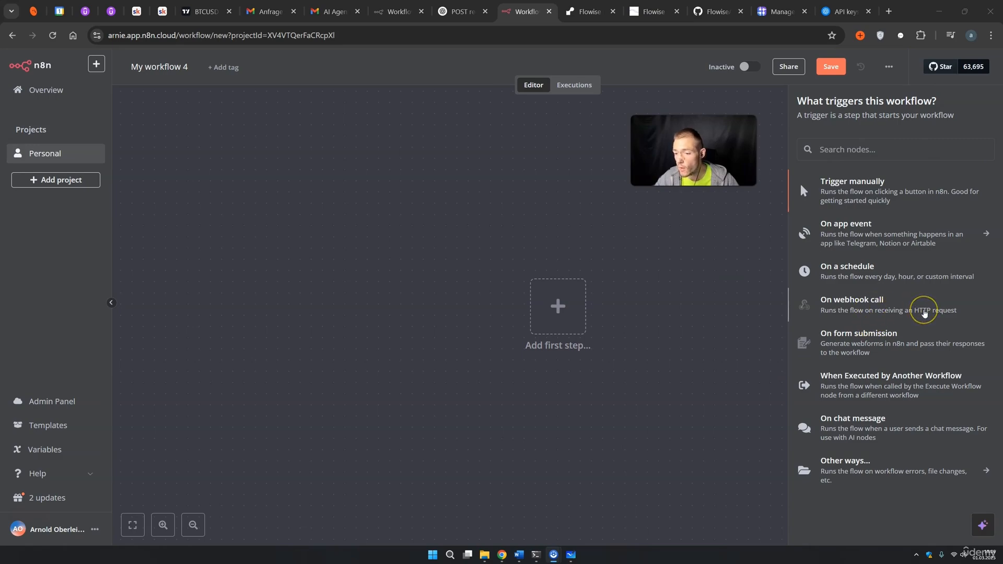
pyautogui.click(923, 312)
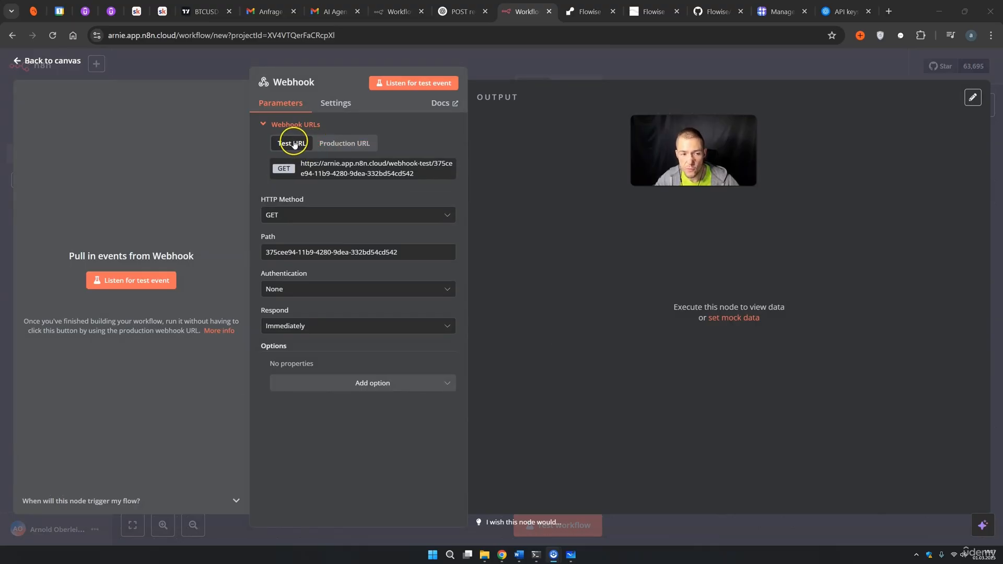
pyautogui.click(331, 146)
pyautogui.click(299, 145)
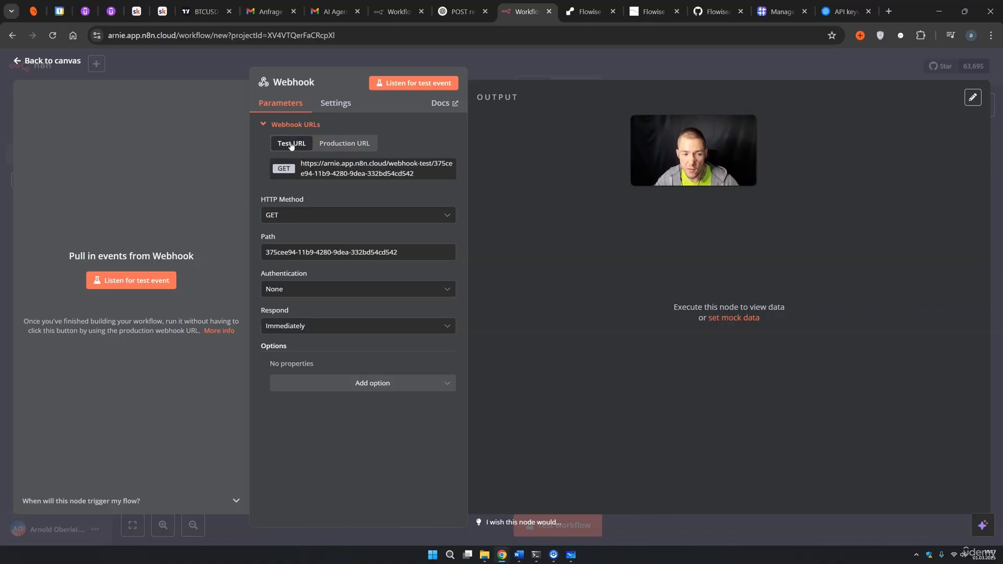
pyautogui.click(281, 214)
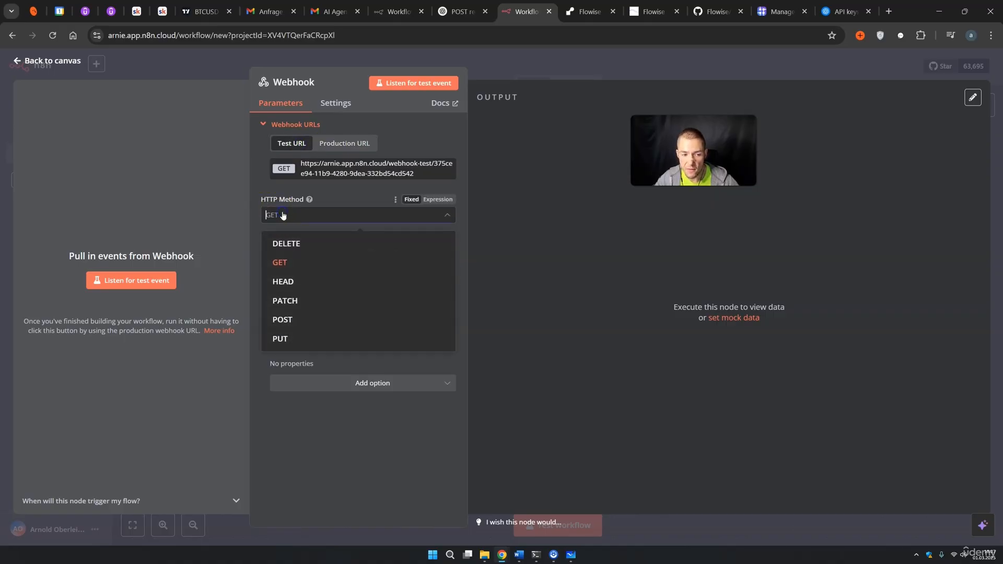
pyautogui.click(290, 319)
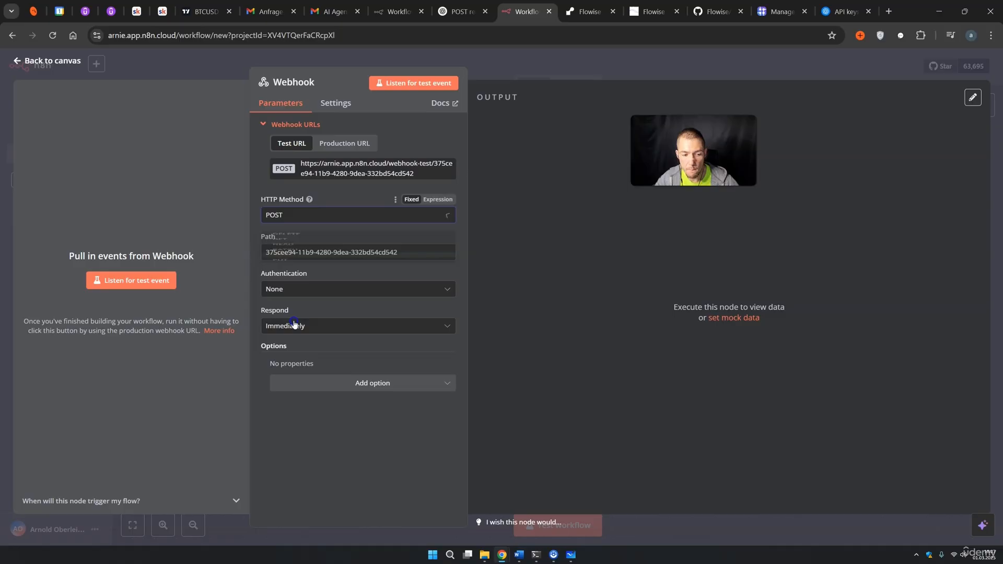
# Keep the webhook responding Immediately, copy its test URL, and select Flowise's placeholder endpoint.
pyautogui.click(304, 290)
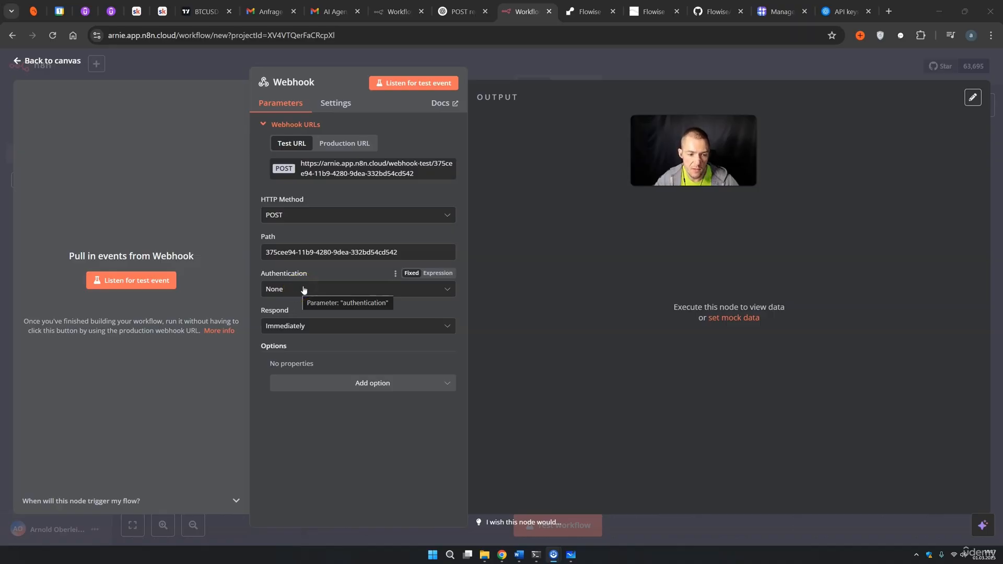
pyautogui.click(302, 326)
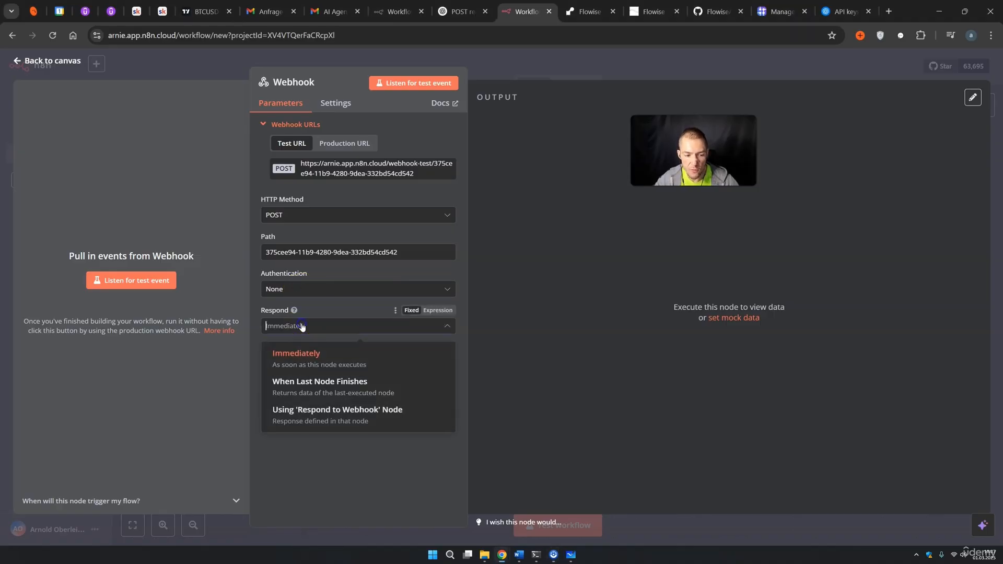
pyautogui.click(553, 335)
pyautogui.click(336, 339)
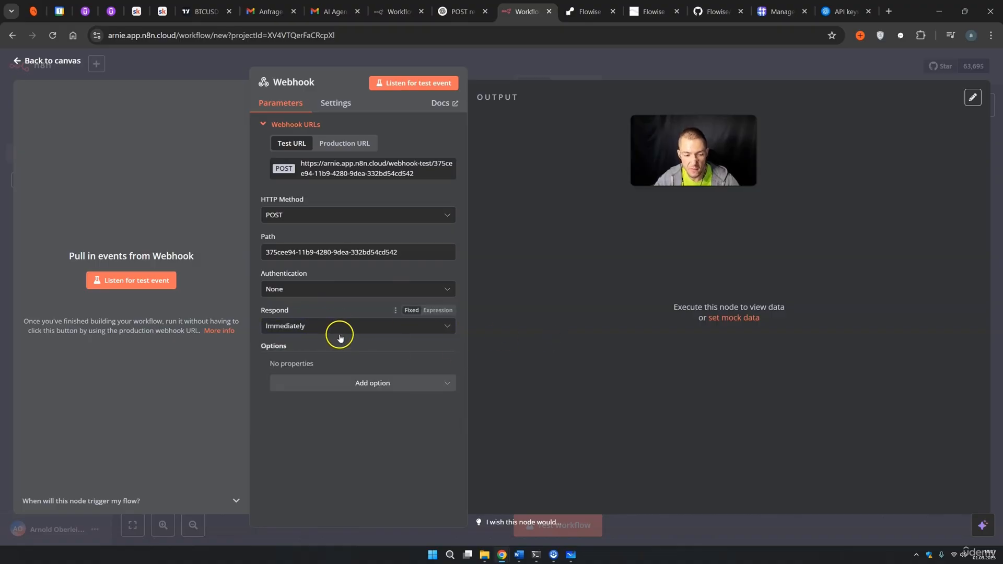
pyautogui.click(355, 171)
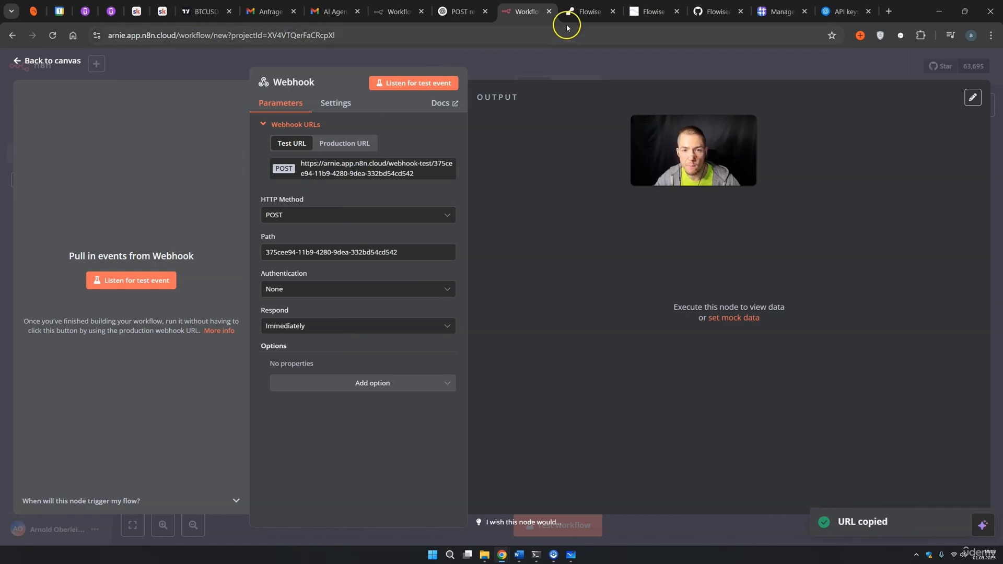
pyautogui.click(580, 11)
pyautogui.moveTo(452, 272); pyautogui.dragTo(360, 270)
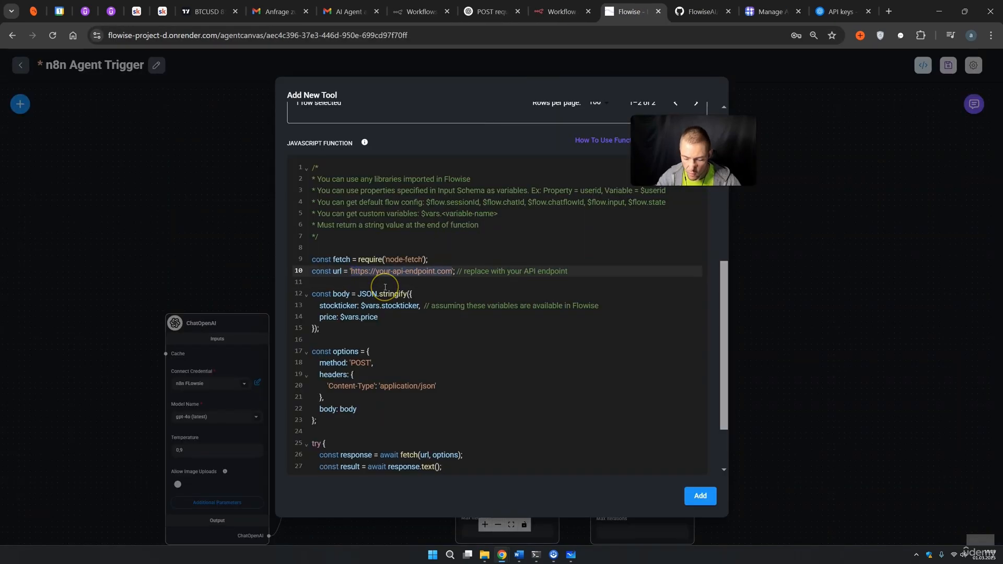
# Replace the placeholder endpoint on line 10 with the pasted n8n test webhook URL.
pyautogui.press('BackSpace')
pyautogui.click(351, 271)
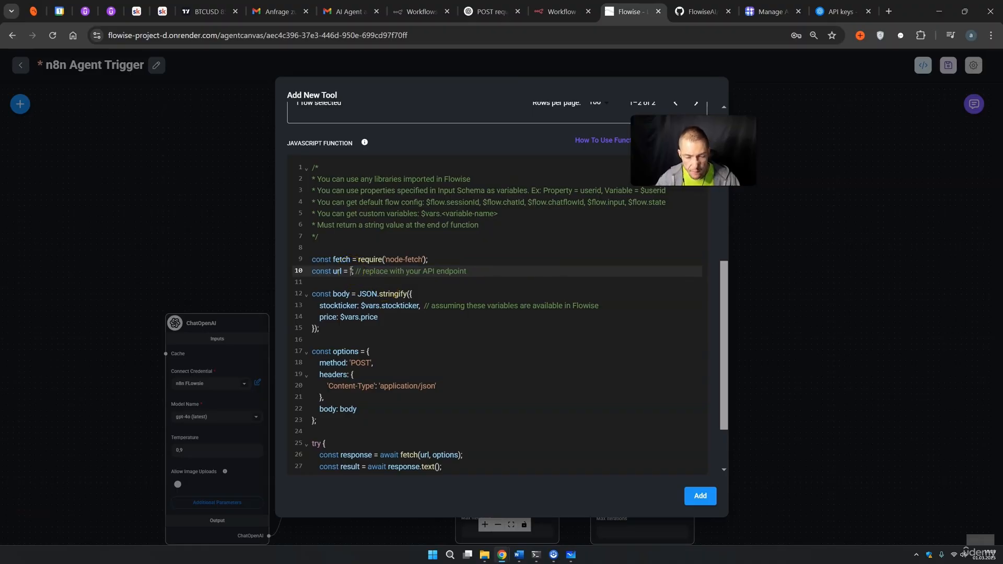
pyautogui.hotkey('ctrl', 'v')
pyautogui.write("'")
pyautogui.scroll(-1, 502, 295)
pyautogui.scroll(-1, 497, 304)
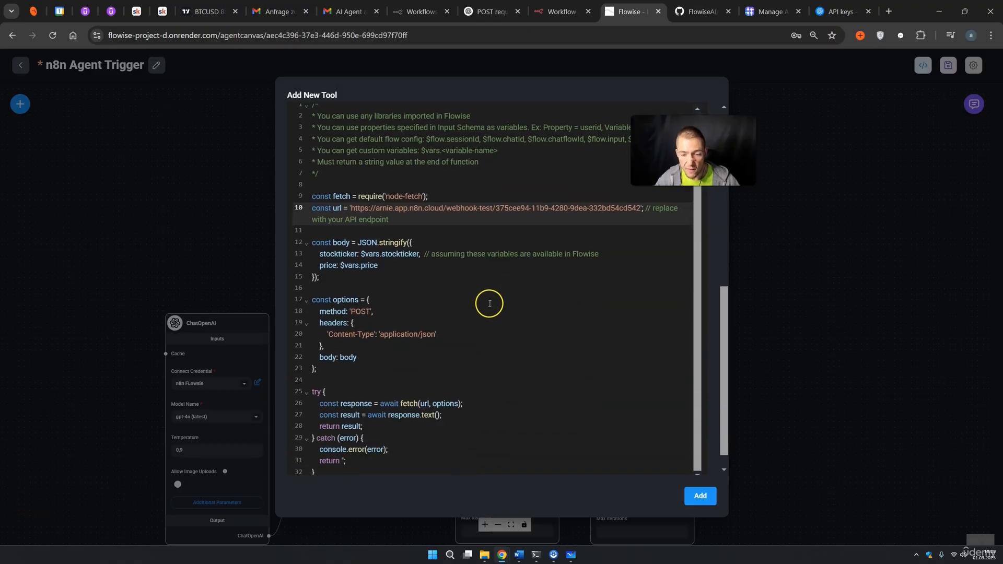
pyautogui.scroll(-1, 491, 337)
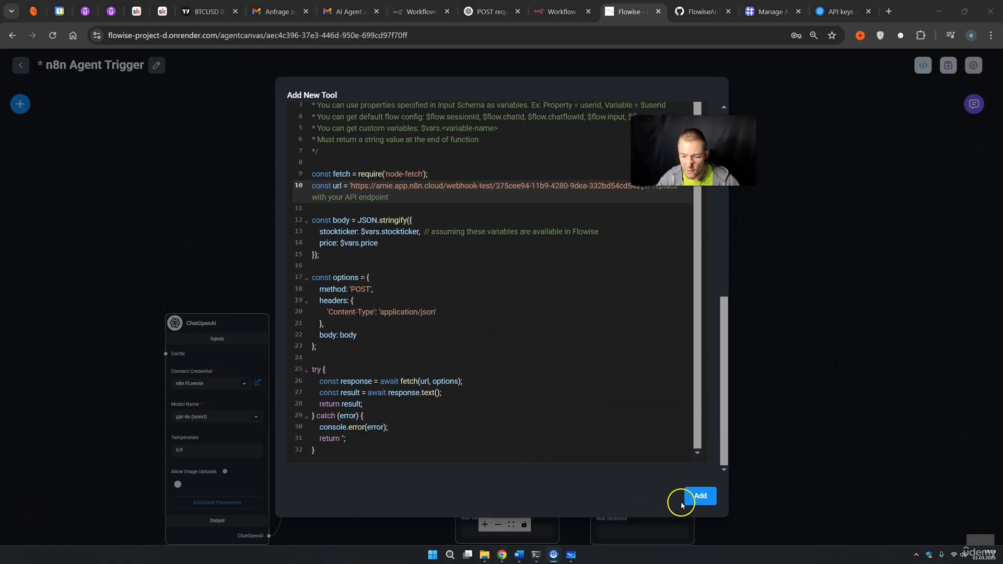
# Add the create_sheets tool, save the agent flow, and start listening for a test event in n8n.
pyautogui.click(698, 496)
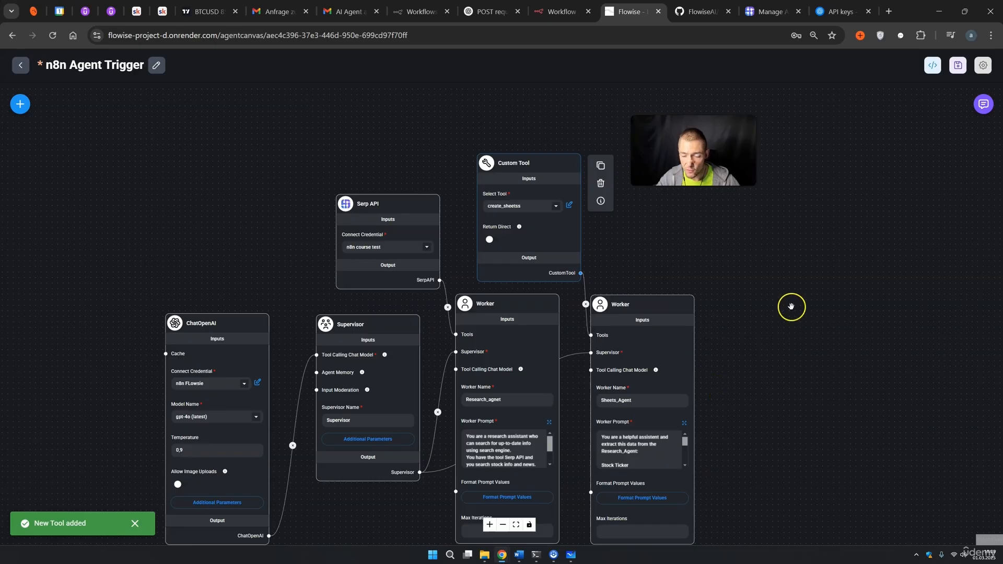
pyautogui.click(958, 65)
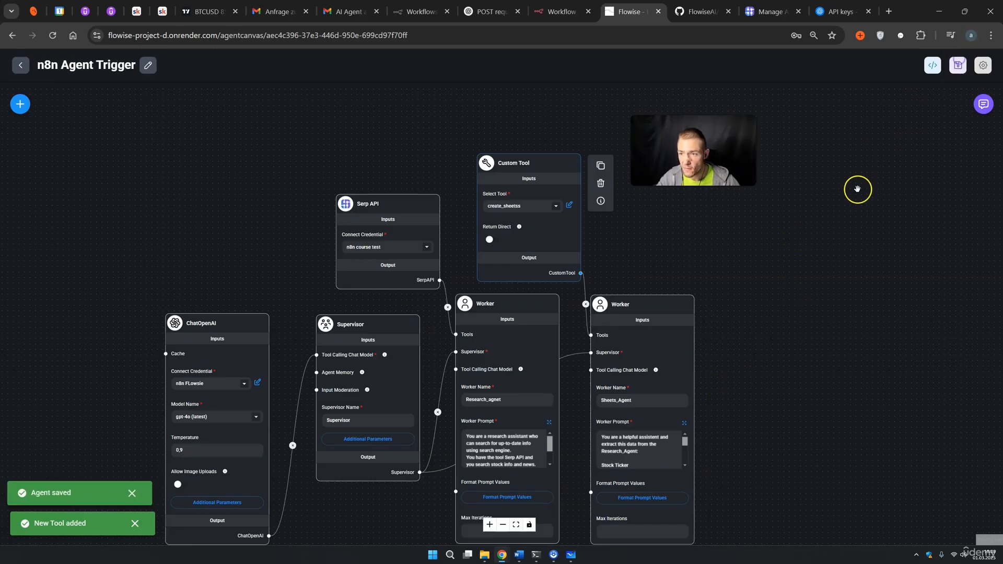
pyautogui.click(558, 14)
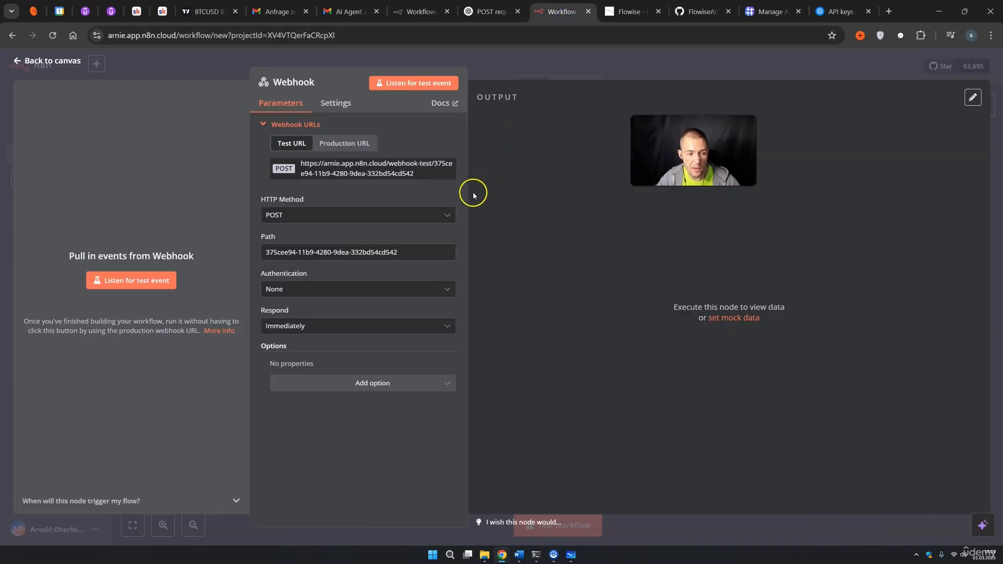
pyautogui.click(127, 285)
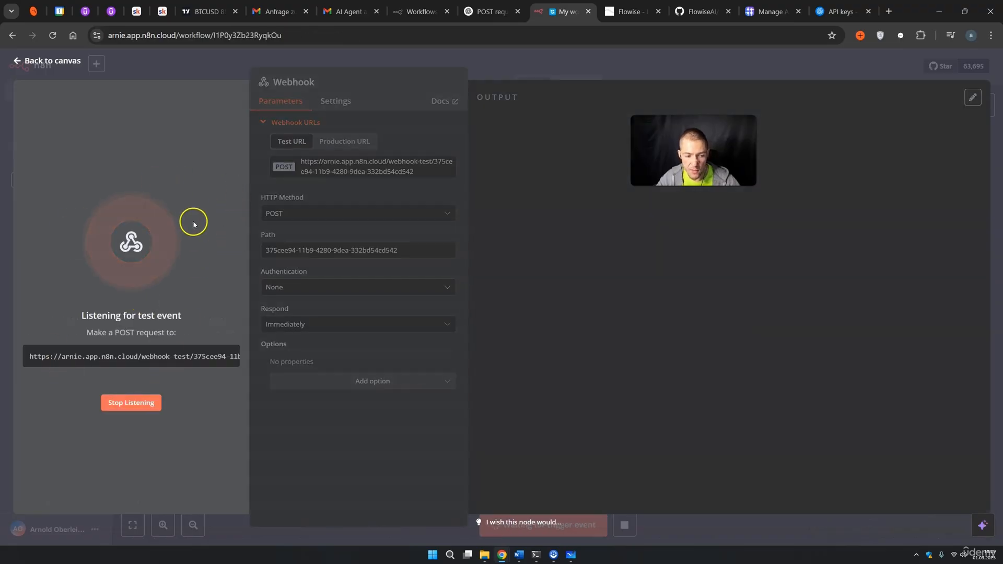
pyautogui.click(623, 14)
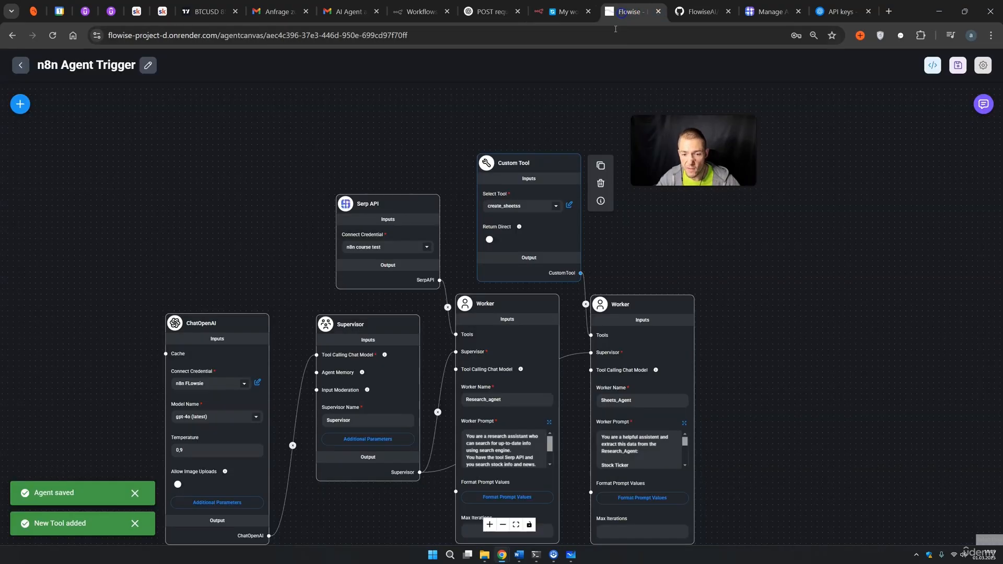
# Send 'tsla news and price' to the supervisor agent again in the test chat.
pyautogui.click(982, 104)
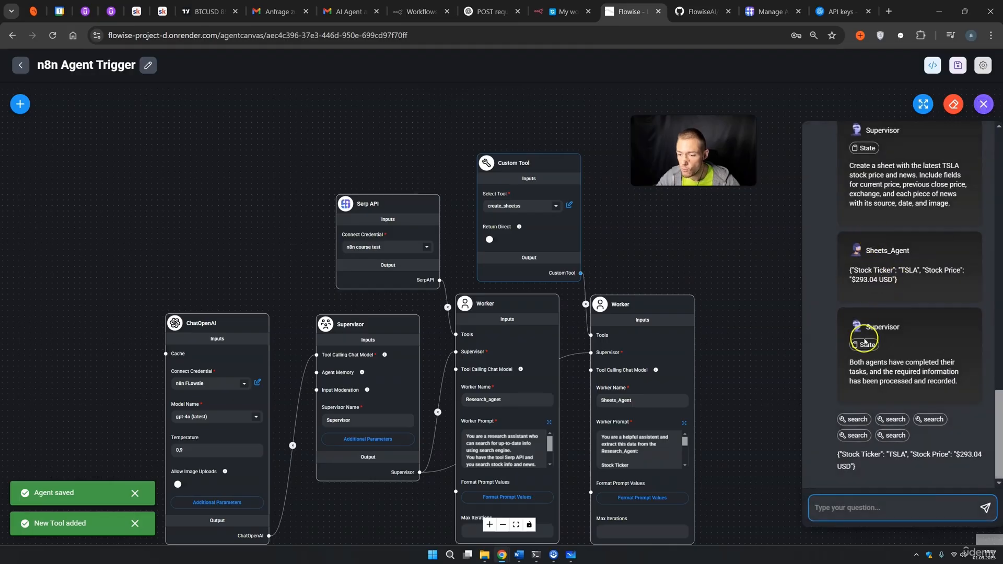
pyautogui.scroll(15, 865, 342)
pyautogui.moveTo(898, 204); pyautogui.dragTo(834, 189)
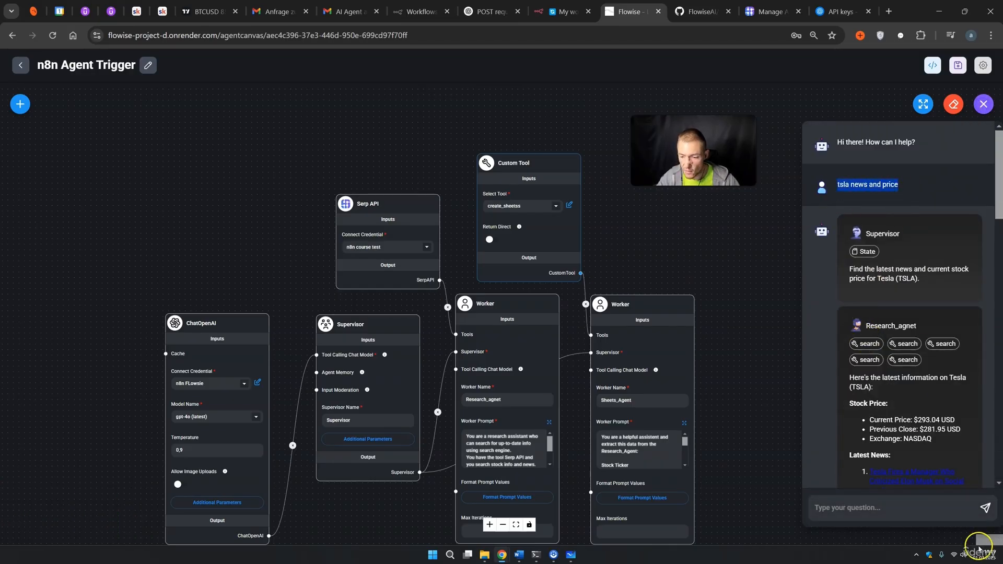
pyautogui.click(901, 514)
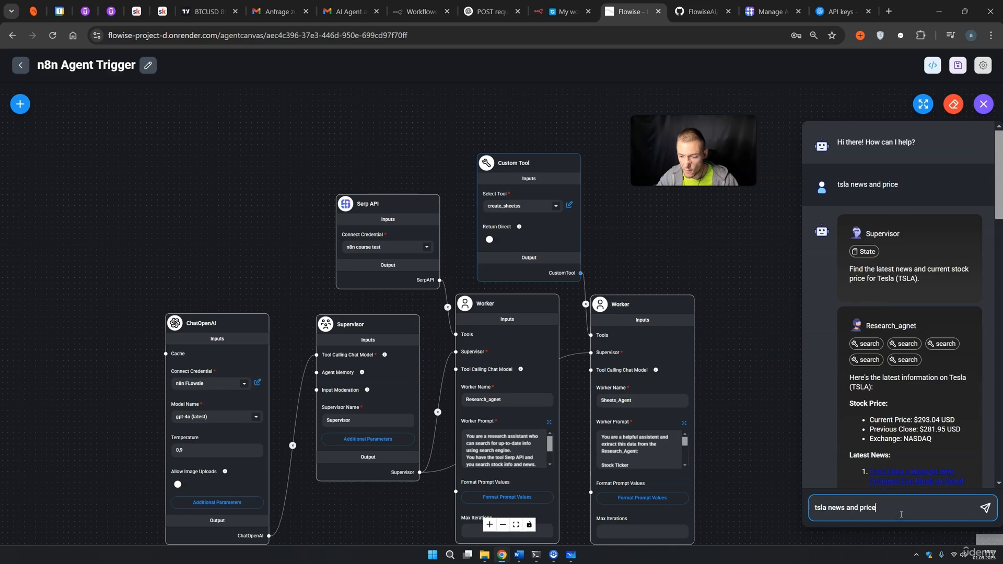
pyautogui.click(985, 509)
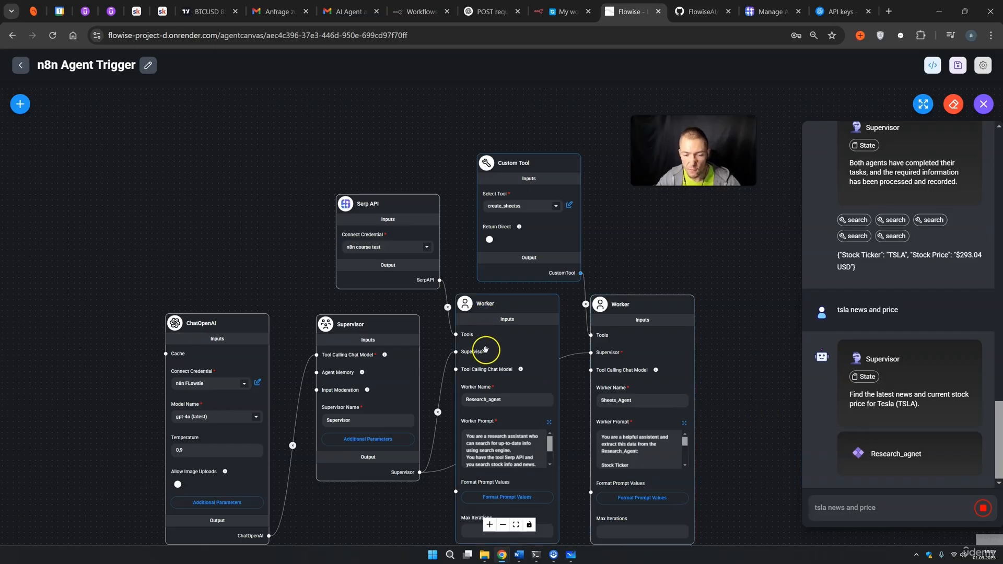
pyautogui.moveTo(527, 358)
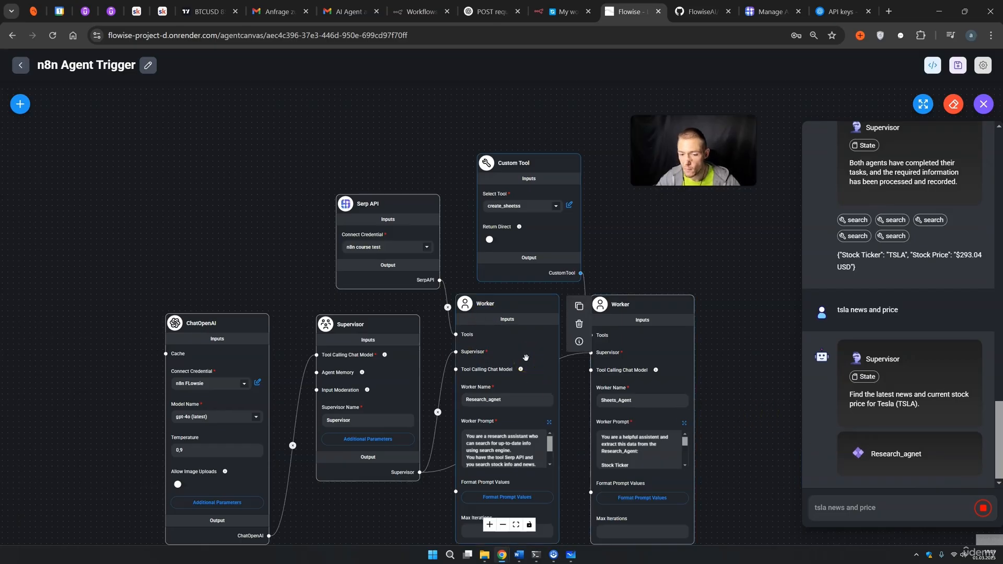
pyautogui.moveTo(617, 352)
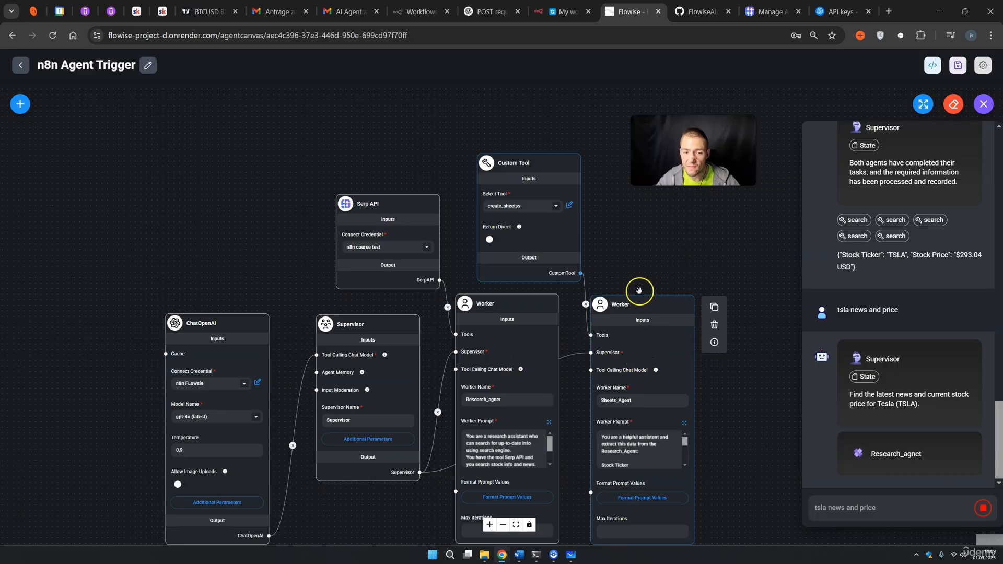
pyautogui.moveTo(543, 222)
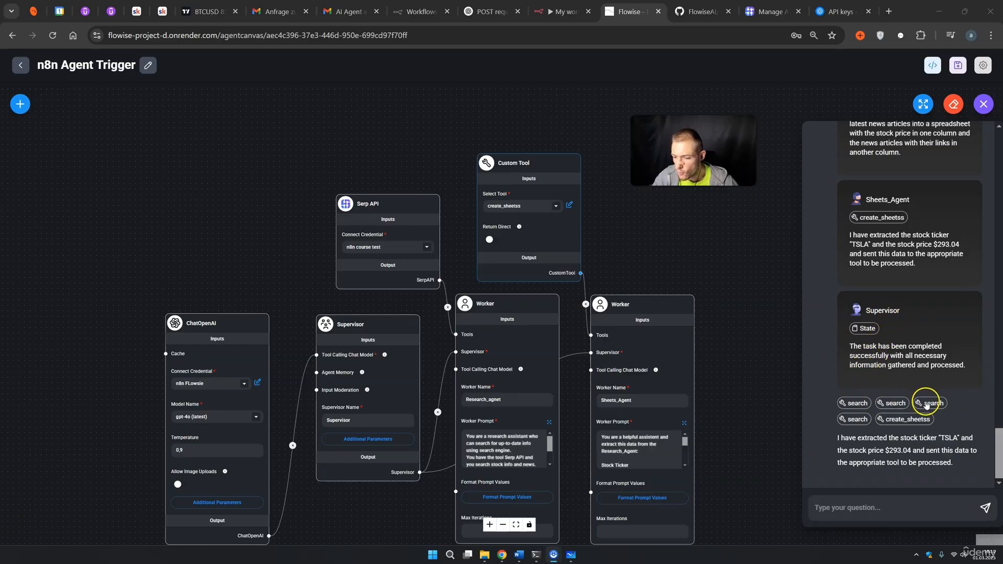
# Review the agents' replies showing TSLA at $293.04 sent through create_sheets.
pyautogui.click(878, 419)
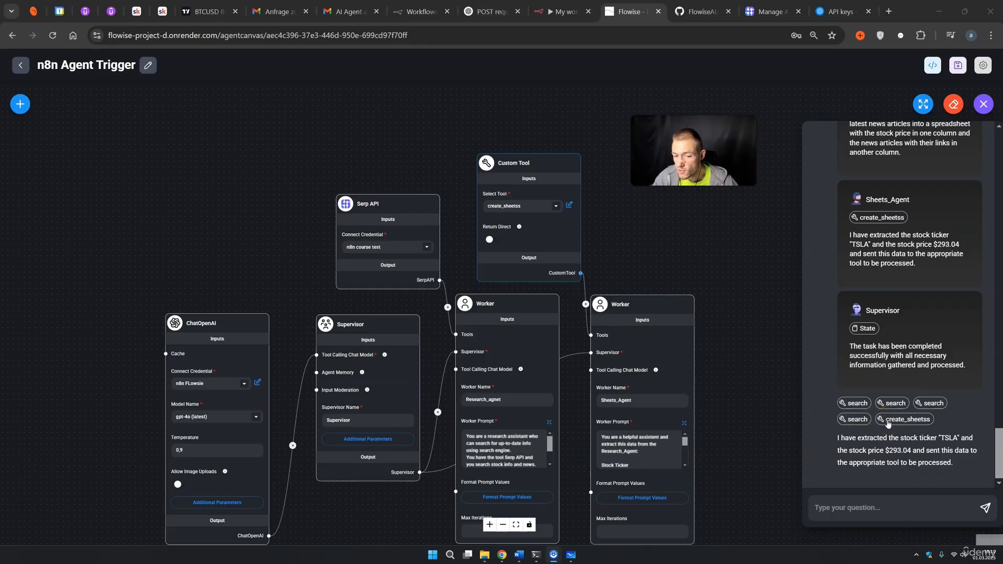
pyautogui.scroll(15, 877, 380)
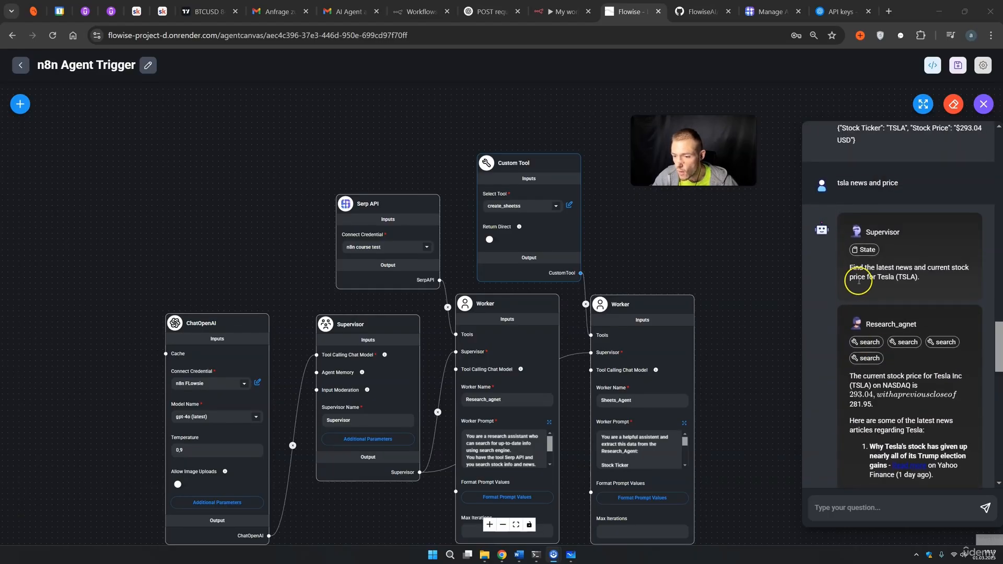
pyautogui.scroll(-3, 868, 282)
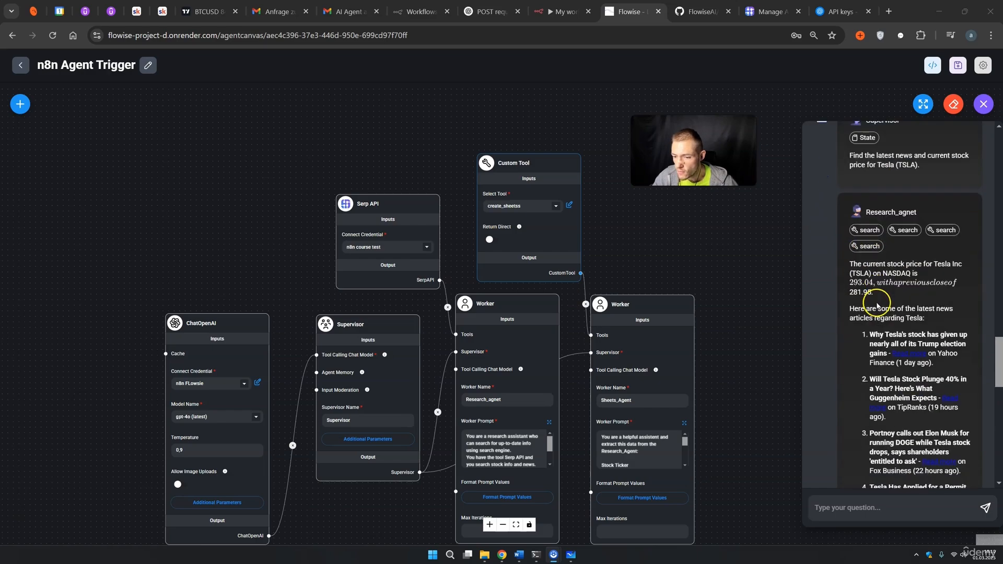
pyautogui.moveTo(859, 249); pyautogui.dragTo(948, 386)
pyautogui.scroll(-5, 910, 389)
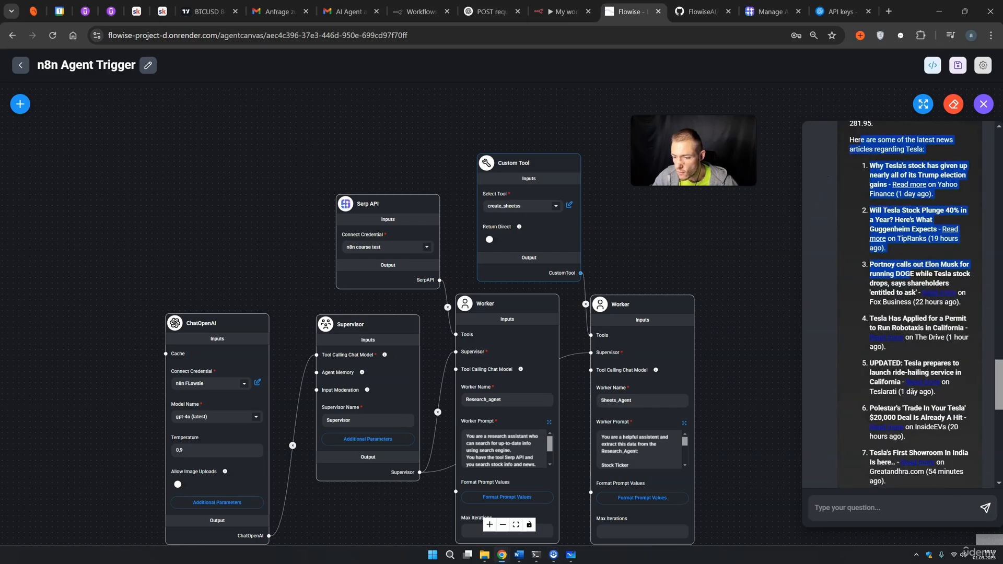
pyautogui.scroll(-2, 909, 389)
pyautogui.moveTo(875, 388); pyautogui.dragTo(880, 407)
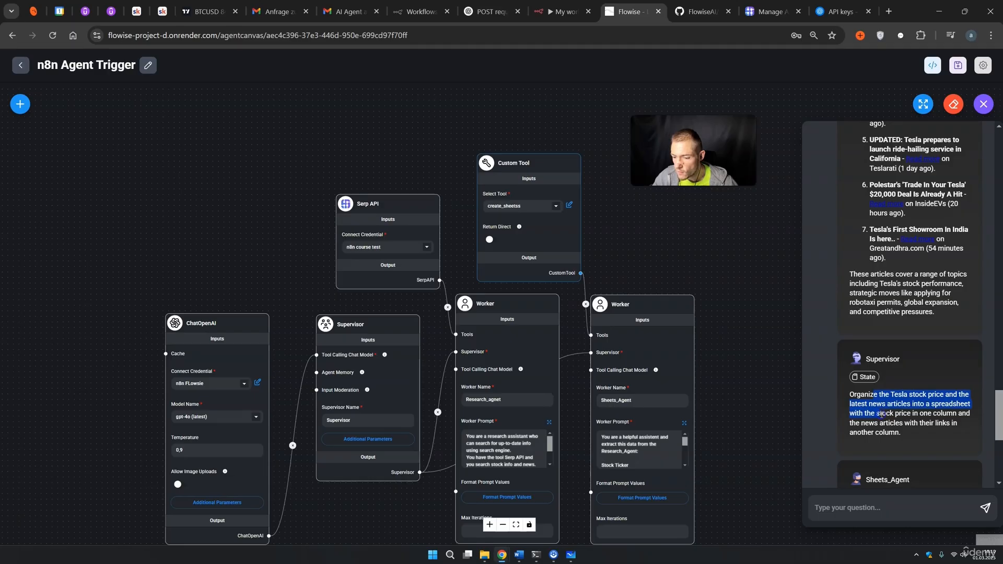
pyautogui.scroll(-2, 886, 415)
pyautogui.moveTo(874, 366); pyautogui.dragTo(910, 369)
pyautogui.scroll(-1, 908, 413)
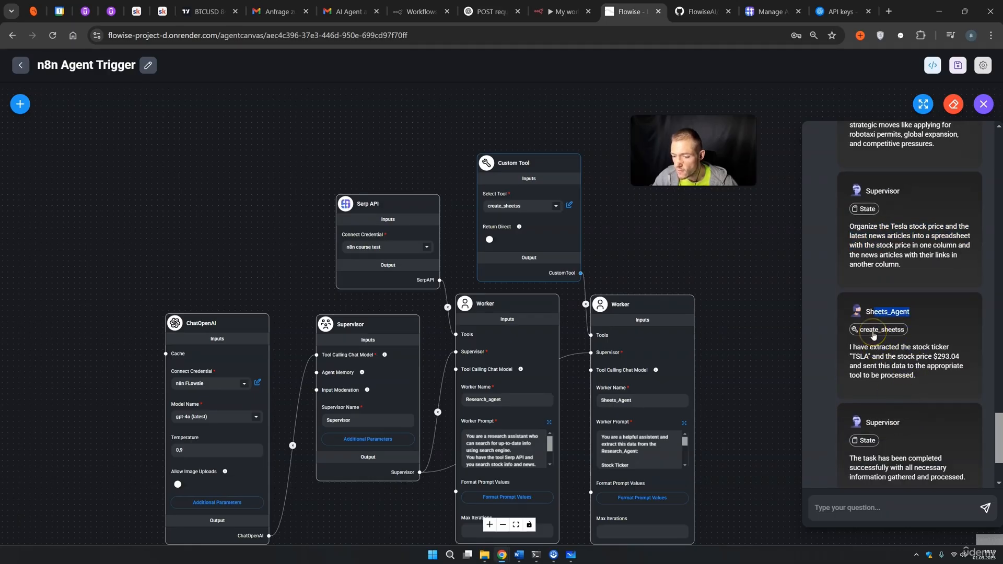
pyautogui.scroll(-2, 877, 334)
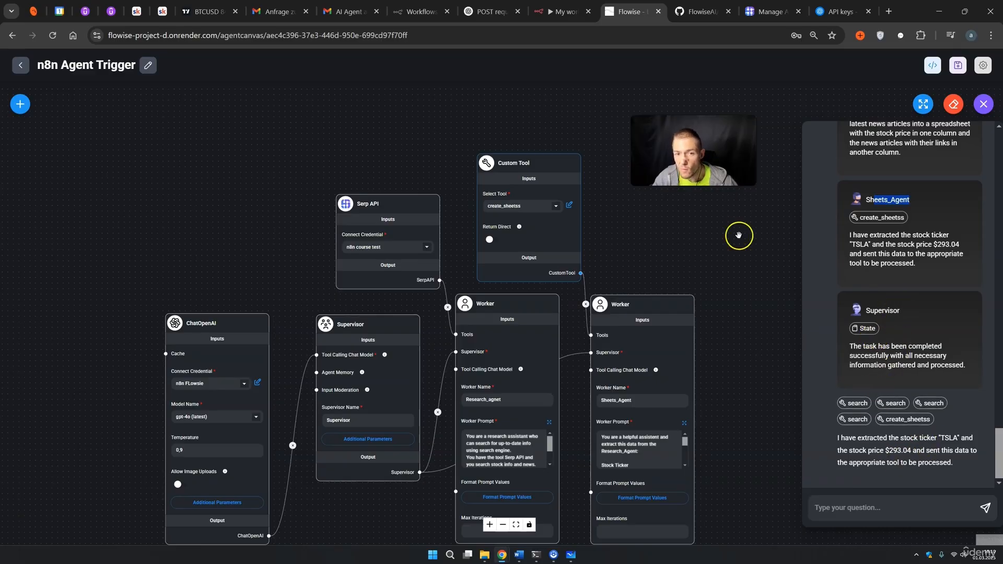
pyautogui.click(557, 16)
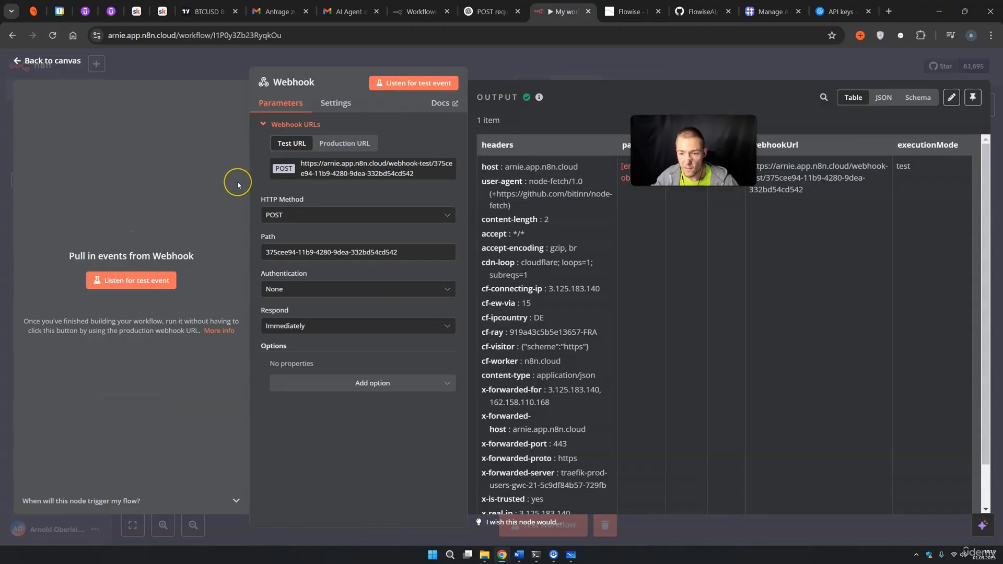
# Inspect the received webhook item: empty body, content-type application/json, content-length 2.
pyautogui.moveTo(679, 141); pyautogui.dragTo(690, 93)
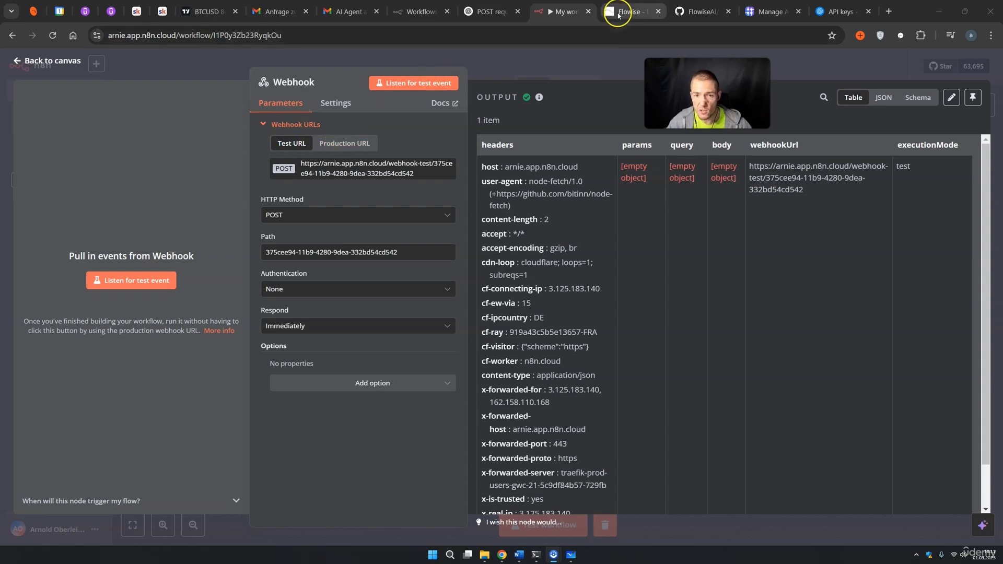
pyautogui.click(630, 12)
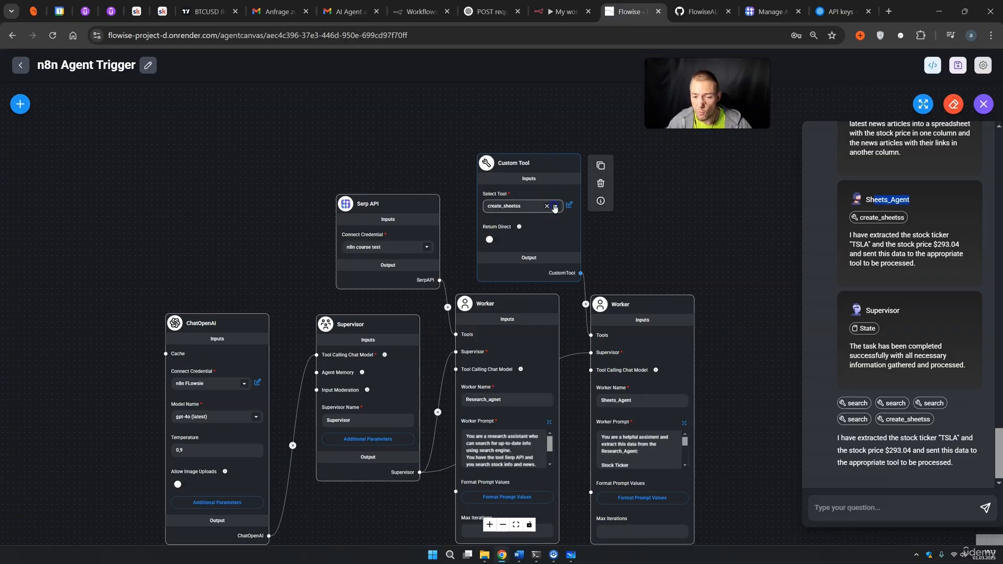
# Check the n8n webhook URL inside the create_sheetss custom tool's code.
pyautogui.click(658, 206)
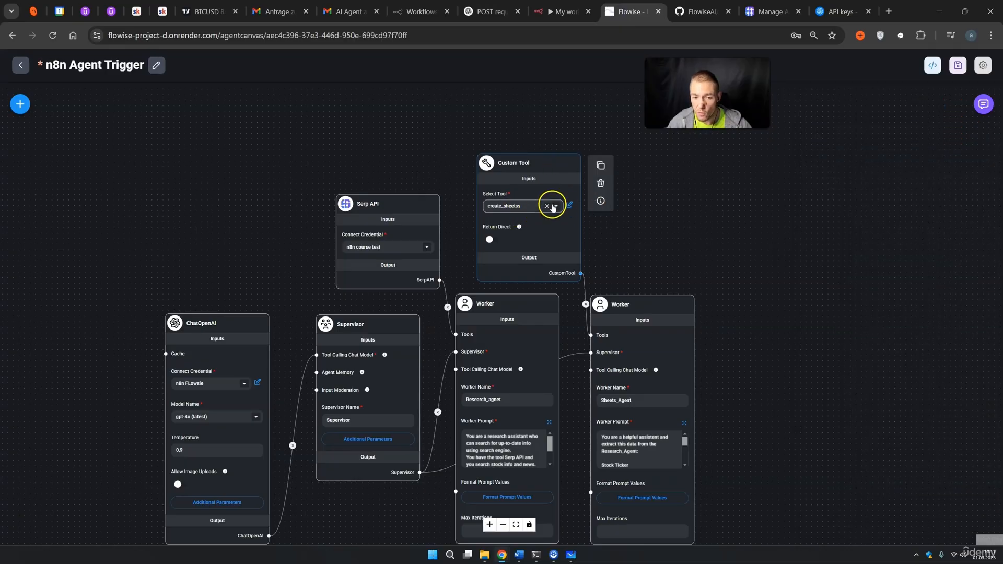
pyautogui.click(554, 207)
pyautogui.click(517, 262)
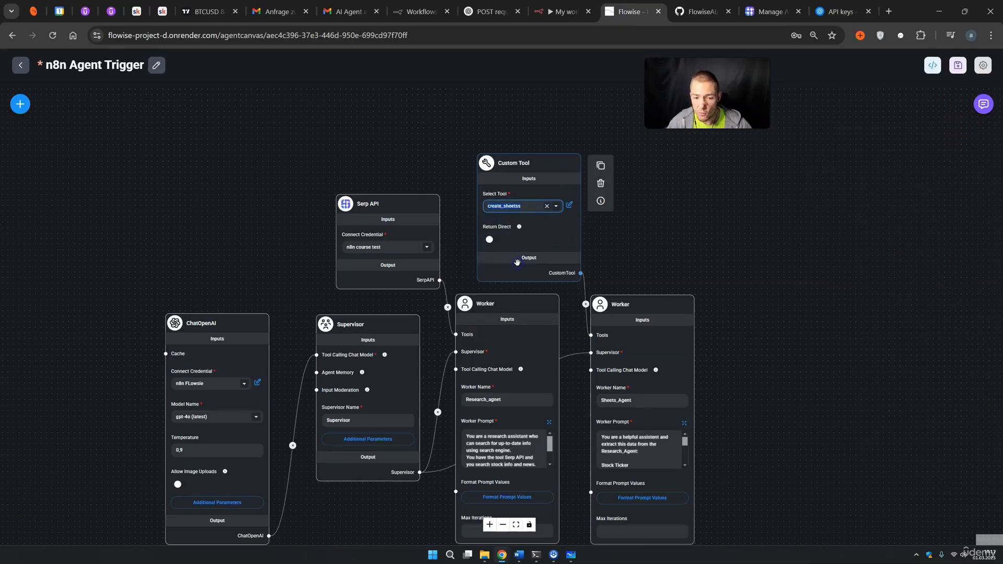
pyautogui.click(569, 205)
pyautogui.scroll(-10, 459, 385)
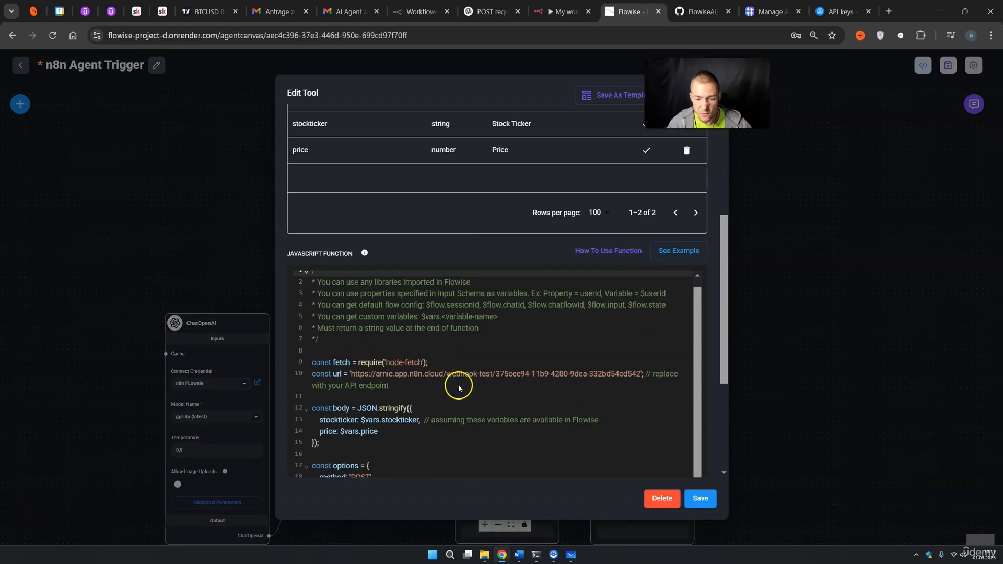
pyautogui.moveTo(358, 206); pyautogui.dragTo(610, 205)
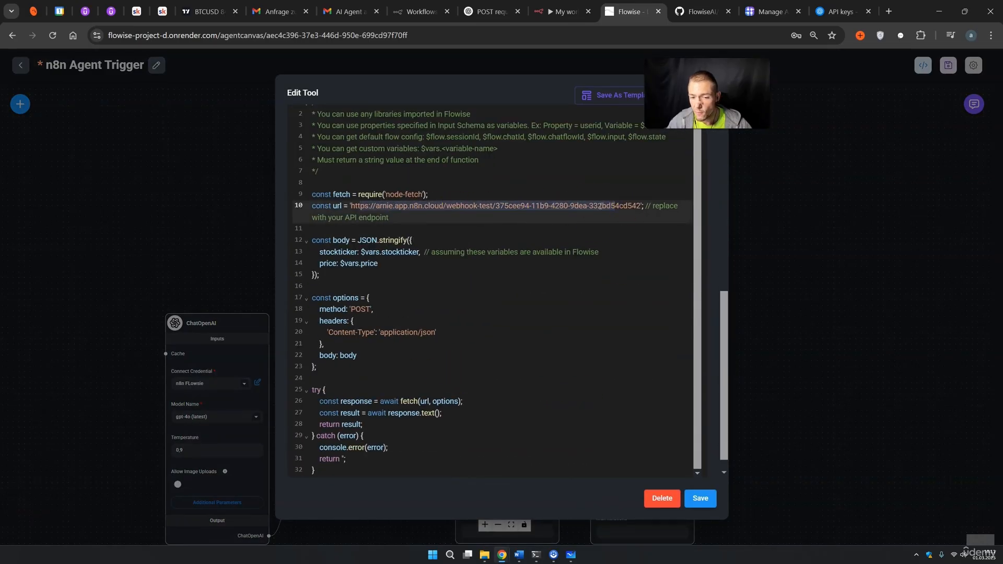
# Close the tool editor unchanged and return to n8n's canvas showing the received POST.
pyautogui.click(784, 202)
pyautogui.click(564, 12)
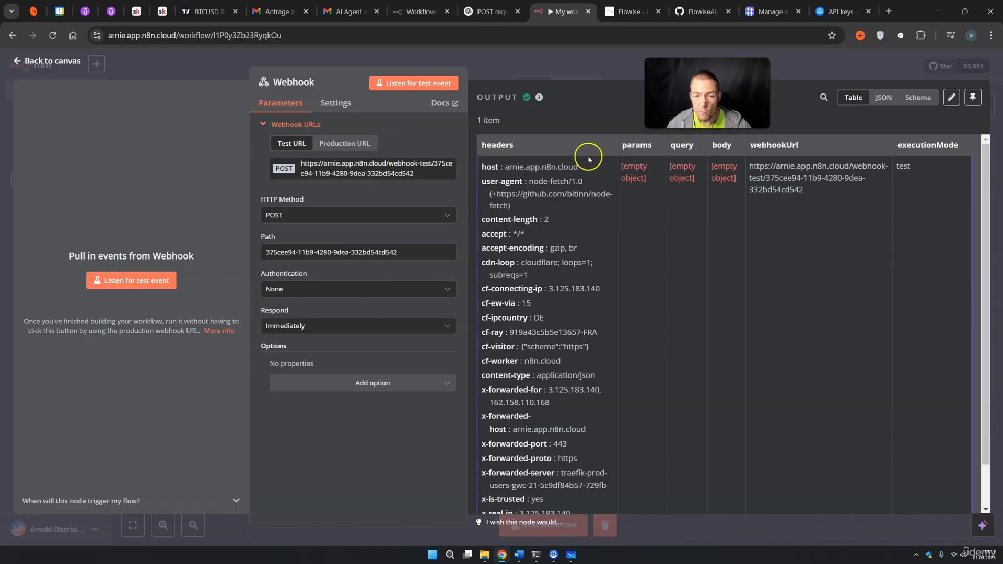
pyautogui.click(617, 75)
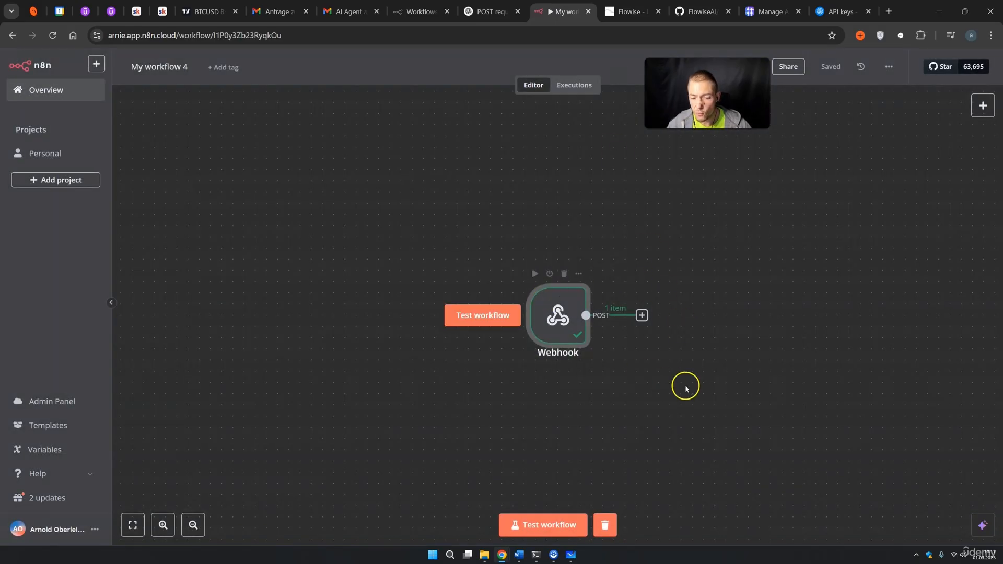
# Verify the Webhook schema output shows TSLA at 293.04, matching Google's live Tesla quote.
pyautogui.moveTo(742, 391); pyautogui.dragTo(591, 349)
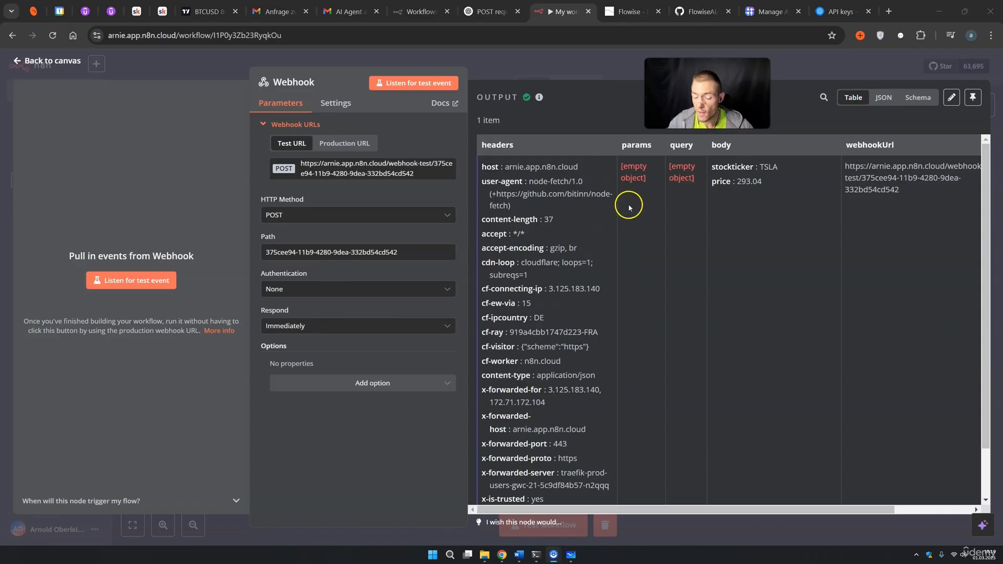
pyautogui.click(912, 100)
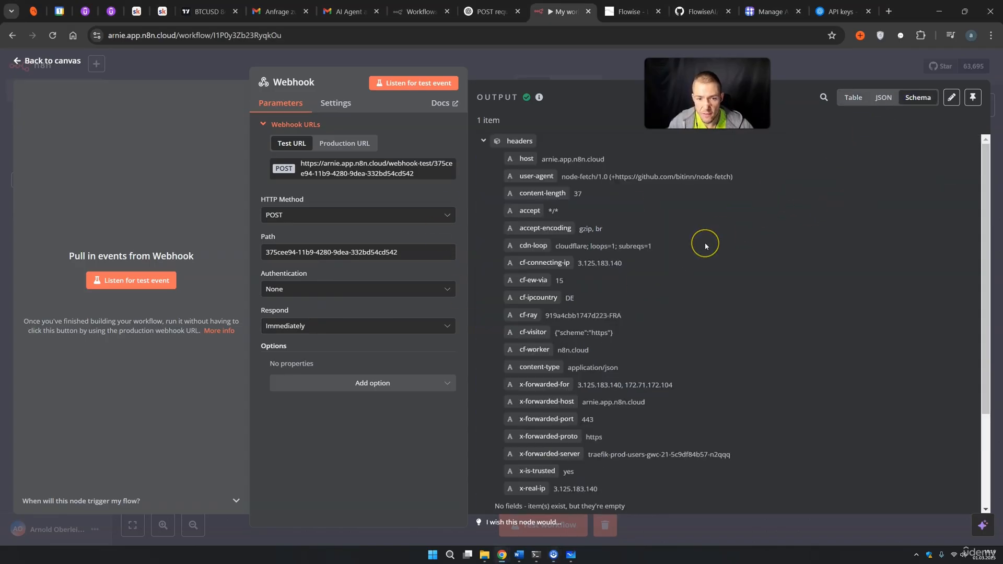
pyautogui.scroll(-3, 705, 246)
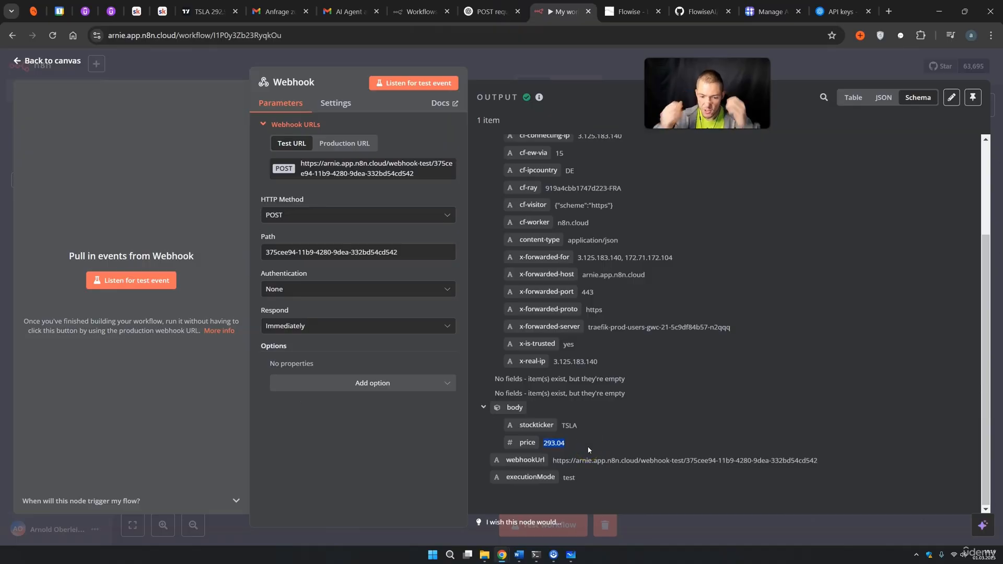
pyautogui.moveTo(566, 444); pyautogui.dragTo(554, 443)
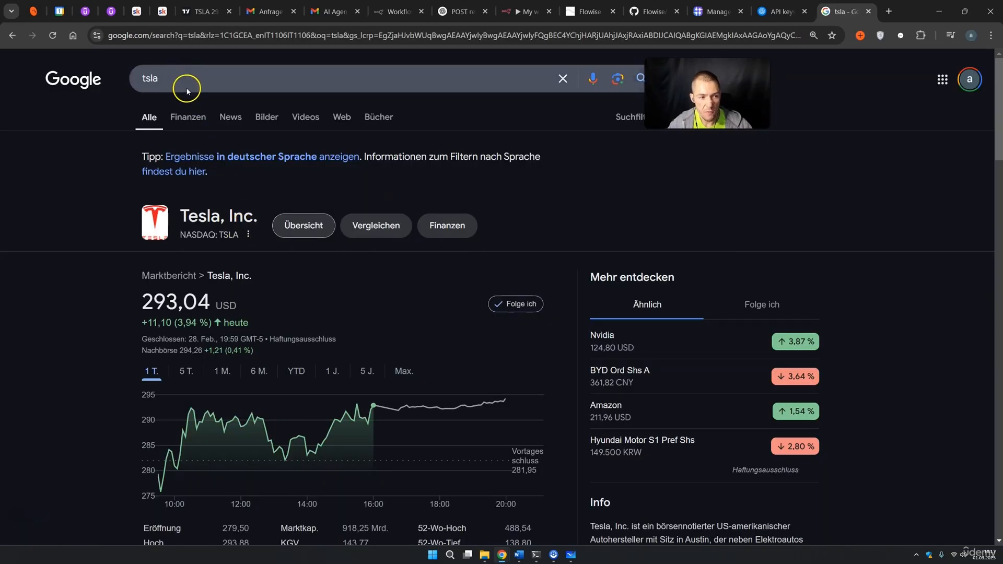
pyautogui.moveTo(166, 78); pyautogui.dragTo(138, 79)
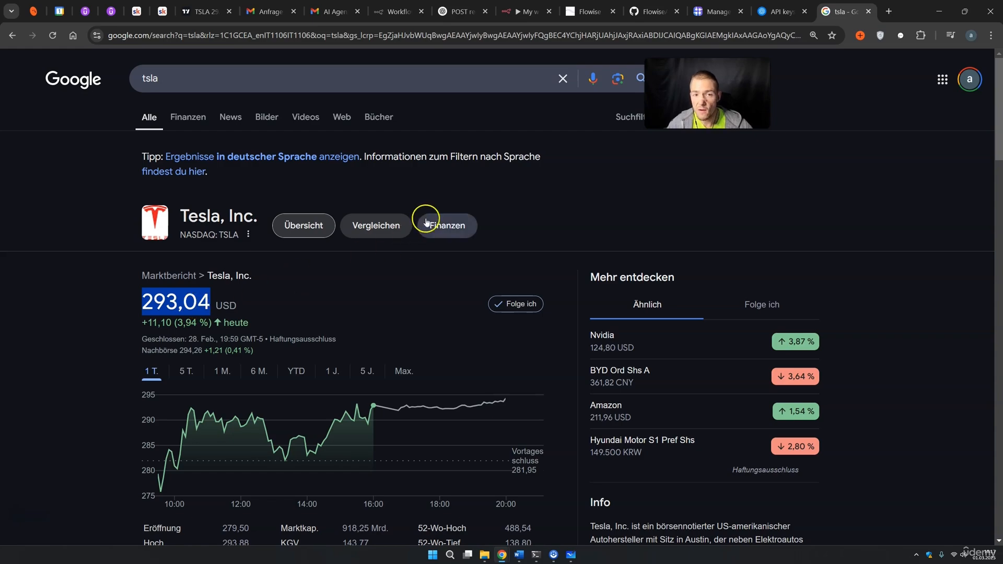
pyautogui.click(518, 12)
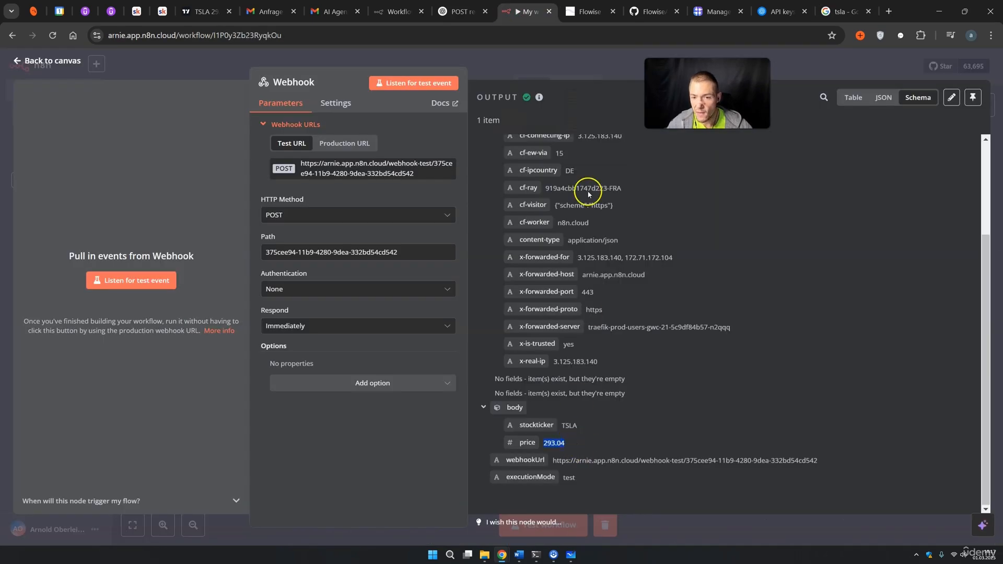
pyautogui.click(599, 75)
# Add a Google Sheets 'Append row in sheet' node after the Webhook using the Google Sheets account credential.
pyautogui.click(494, 275)
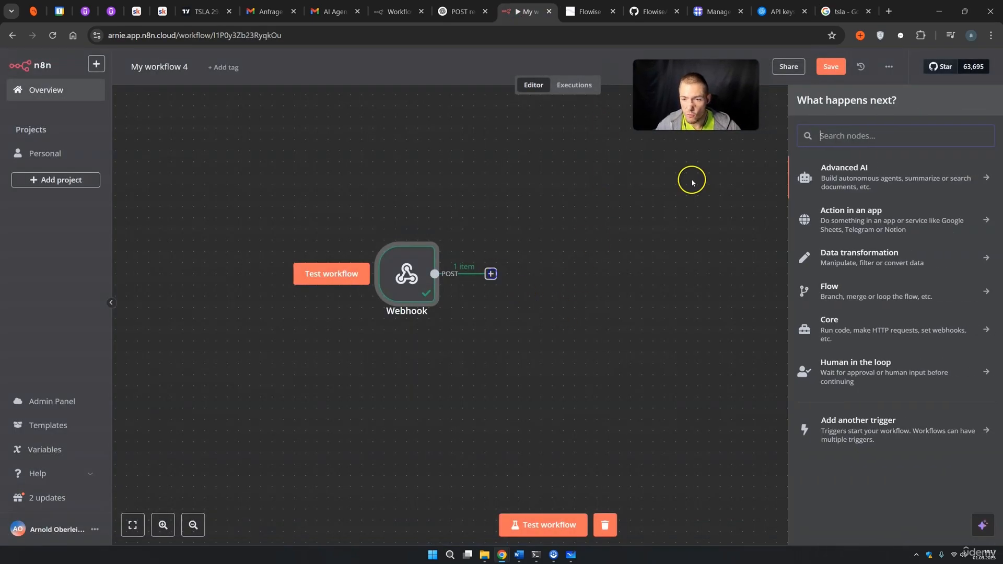
pyautogui.write('goo')
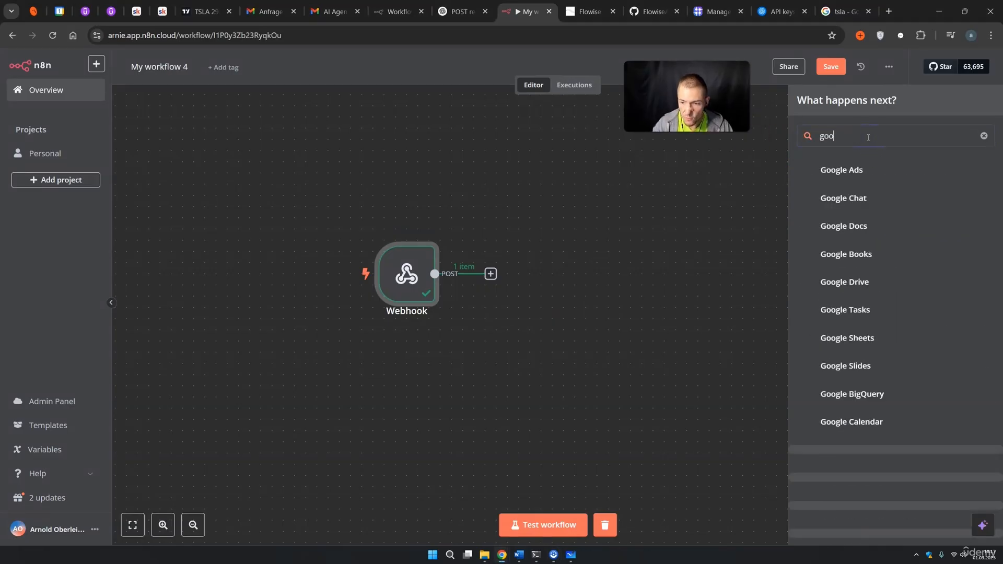
pyautogui.write('gle')
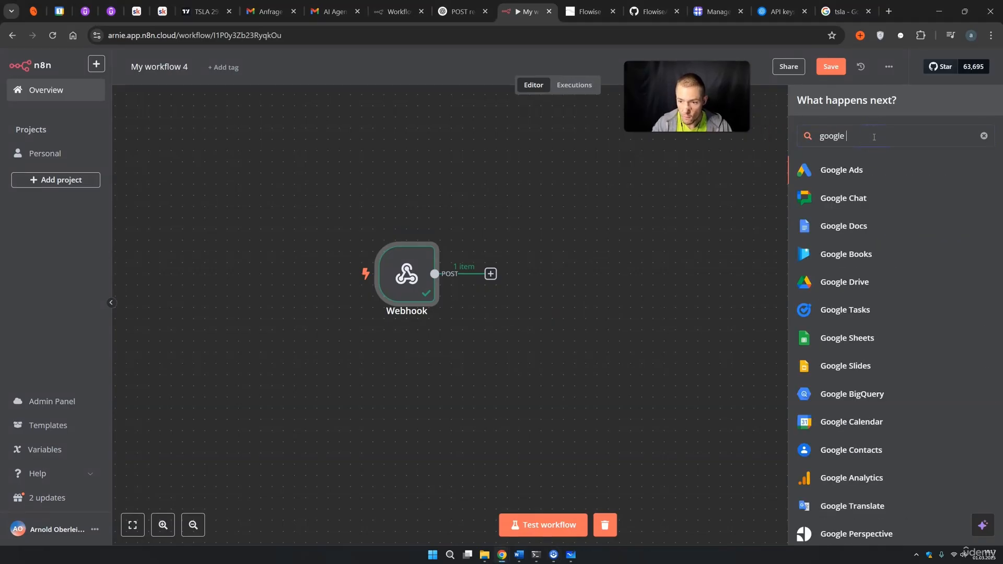
pyautogui.write(' s')
pyautogui.click(867, 169)
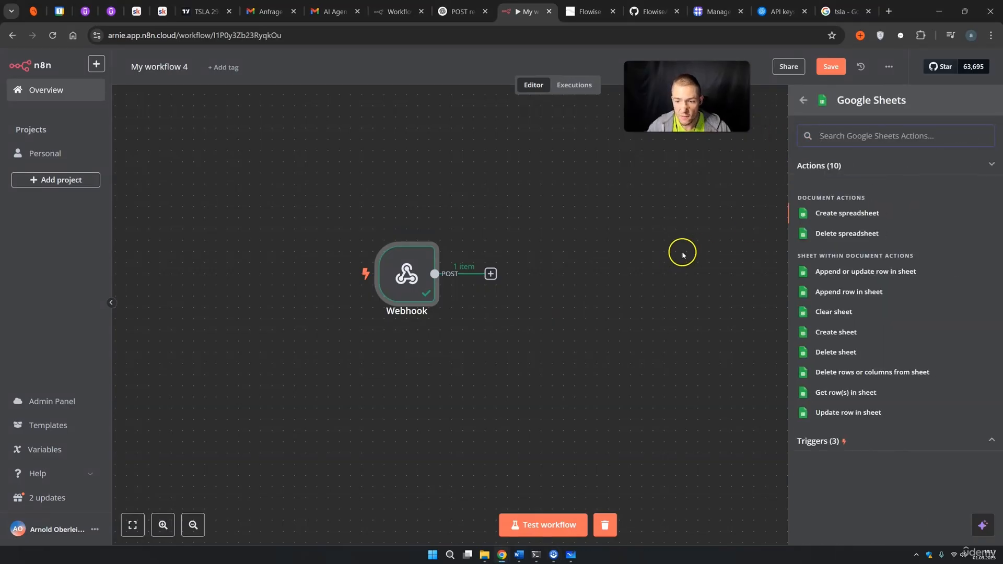
pyautogui.click(838, 296)
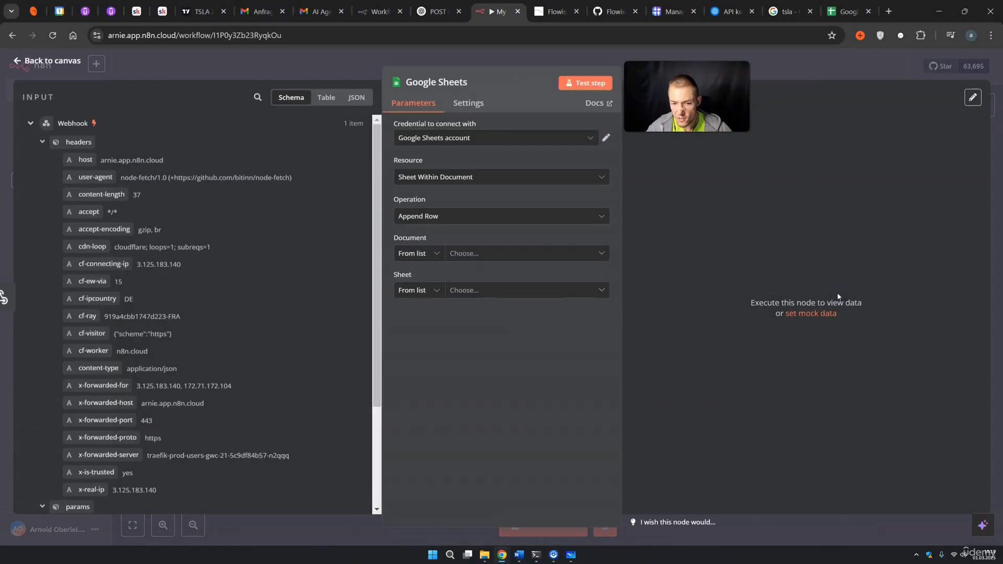
pyautogui.click(512, 137)
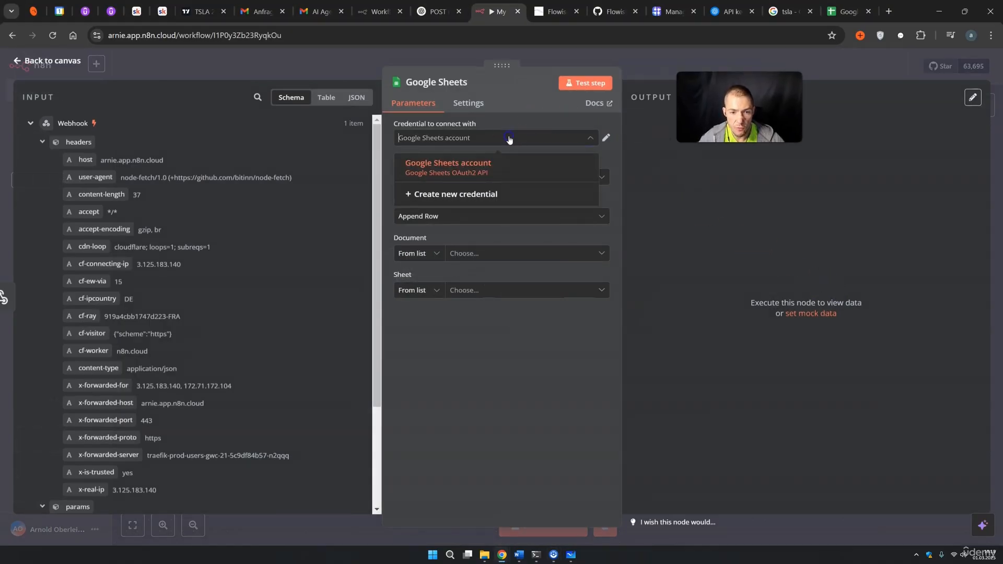
pyautogui.click(481, 170)
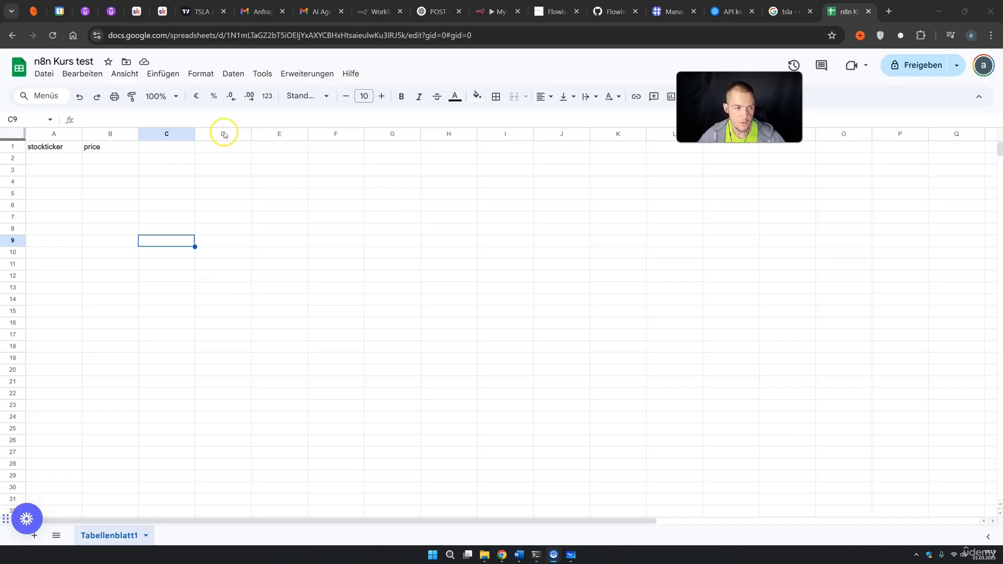
# Review the n8n Kurs test sheet's stockticker and price headers and the cells beneath them.
pyautogui.doubleClick(55, 61)
pyautogui.click(182, 180)
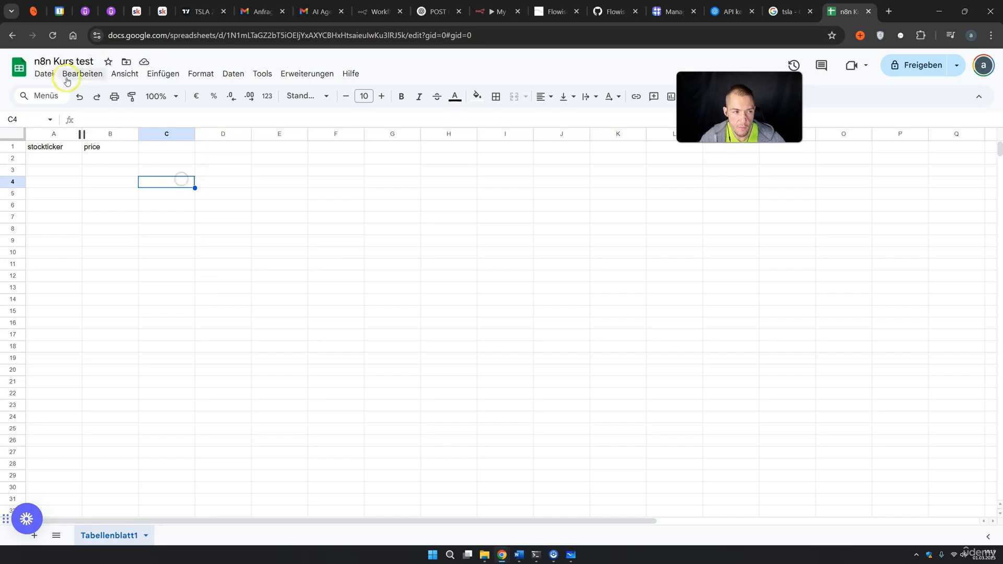
pyautogui.click(54, 147)
pyautogui.click(100, 147)
pyautogui.click(56, 157)
pyautogui.click(96, 158)
pyautogui.click(56, 170)
pyautogui.click(91, 170)
pyautogui.click(61, 184)
pyautogui.click(109, 186)
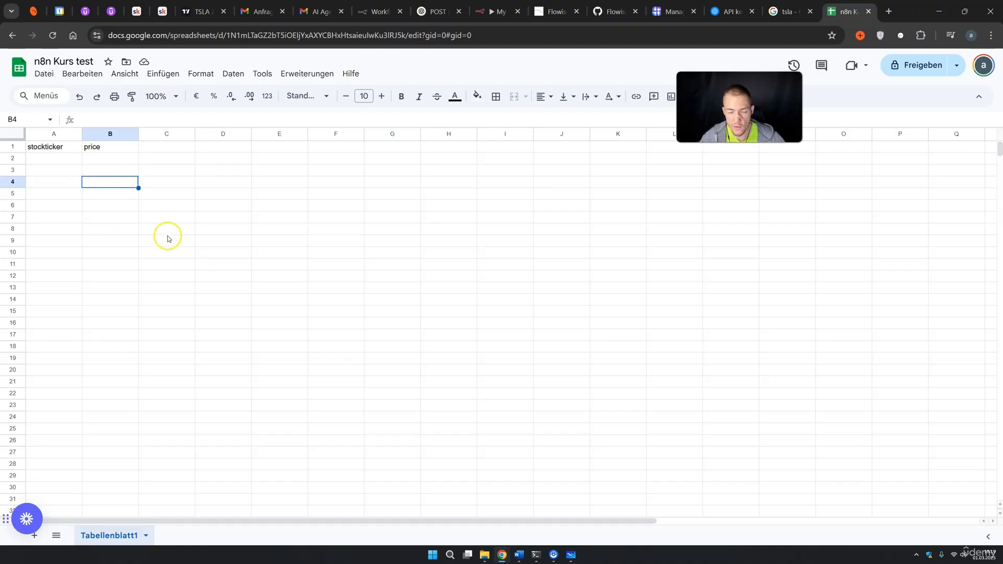
# Back in n8n, close the credential list and open the Document spreadsheet dropdown.
pyautogui.click(486, 13)
pyautogui.click(620, 235)
pyautogui.click(482, 255)
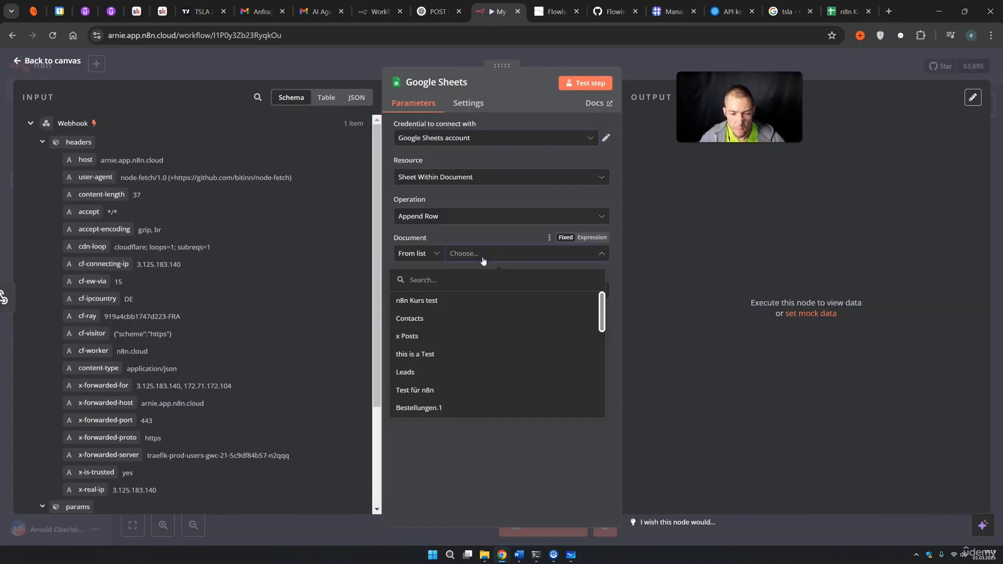
# Target the n8n Kurs test spreadsheet's Tabellenblatt1 sheet, confirming its stockticker and price headers.
pyautogui.click(426, 301)
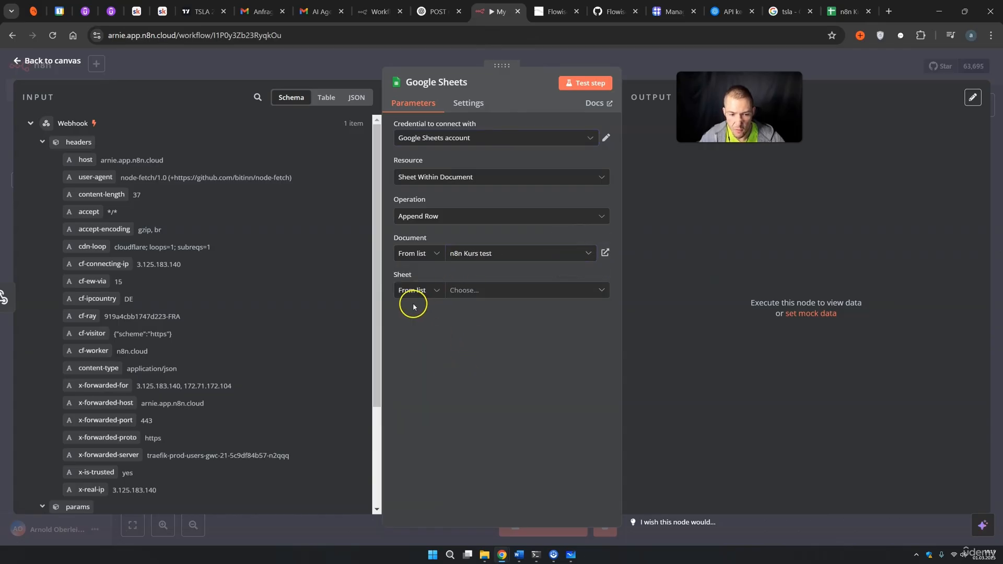
pyautogui.click(451, 292)
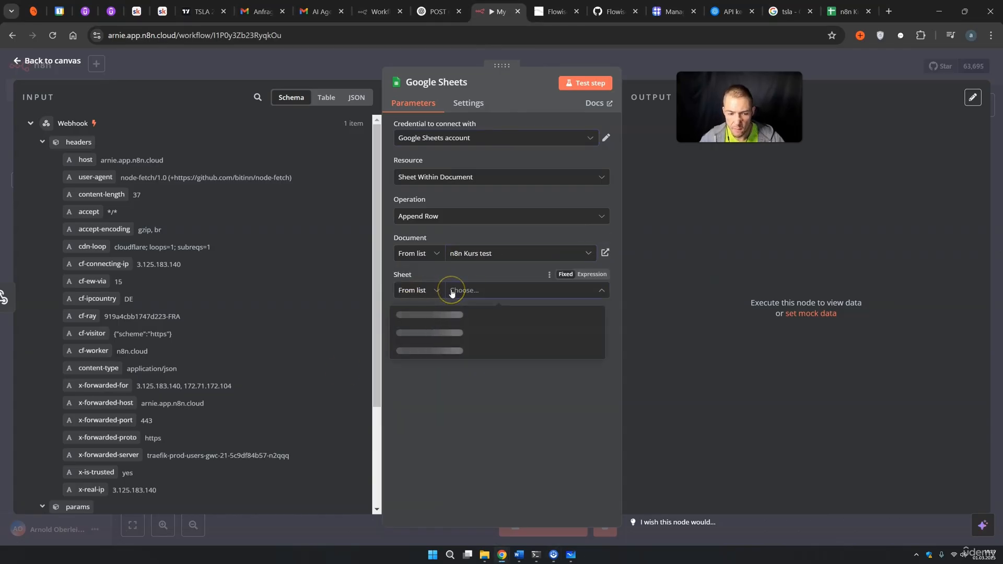
pyautogui.click(429, 313)
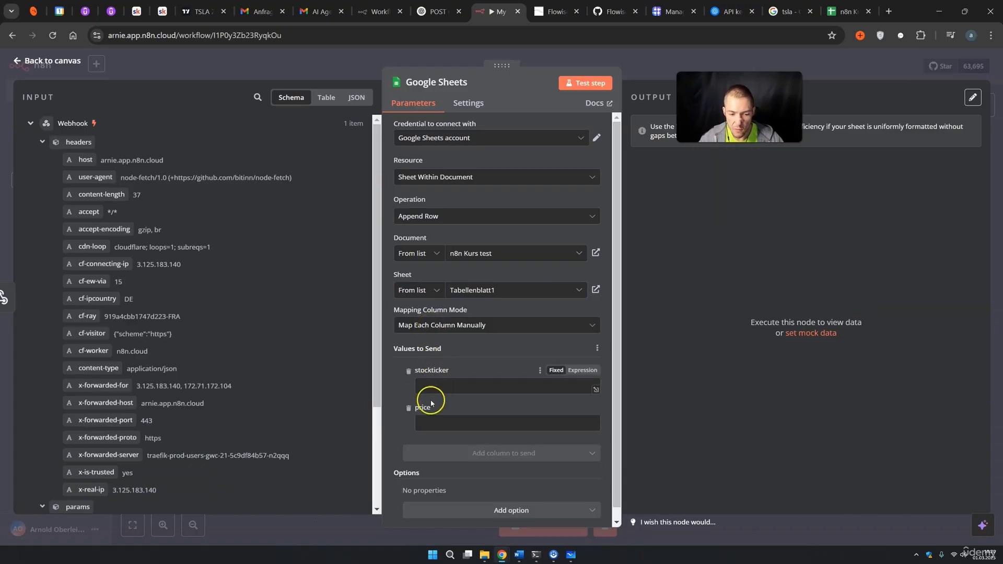
pyautogui.click(848, 12)
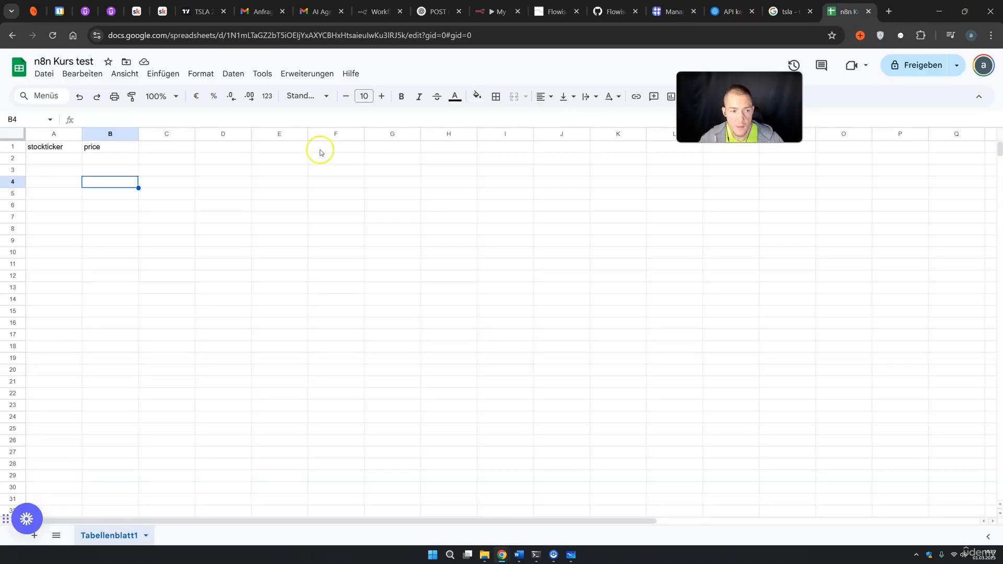
pyautogui.click(52, 146)
pyautogui.click(93, 148)
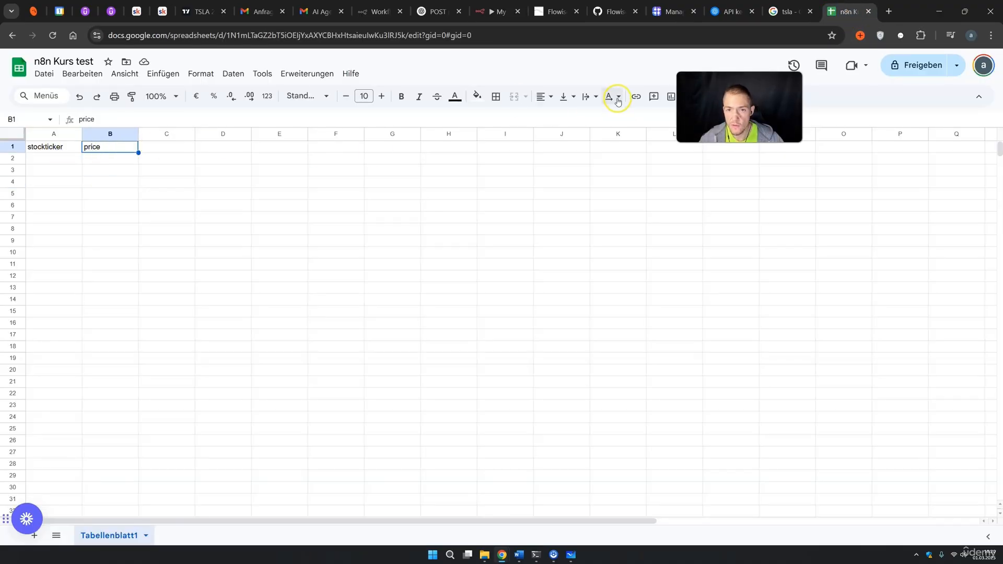
# Map the incoming stockticker and price values into the matching sheet columns.
pyautogui.click(479, 16)
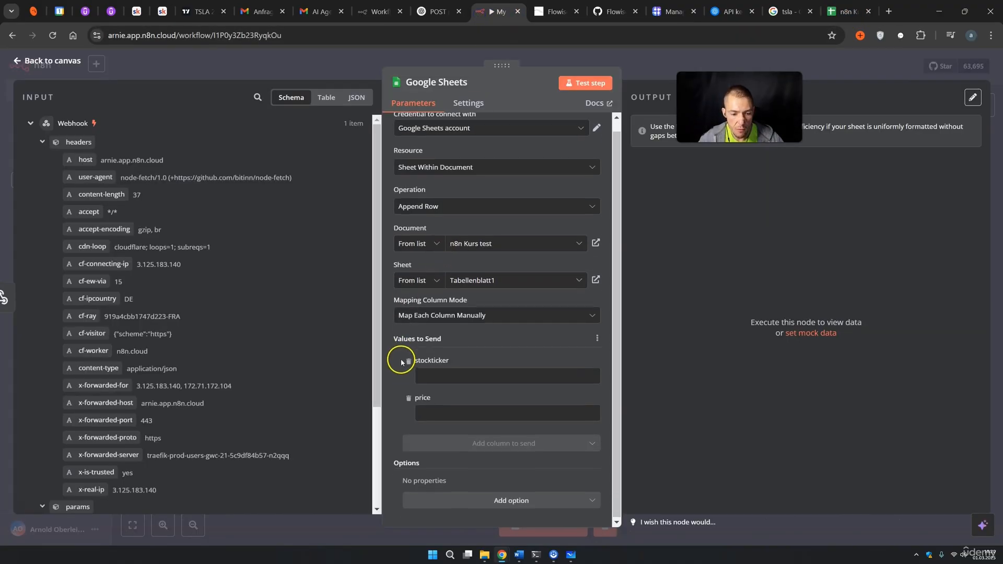
pyautogui.scroll(-3, 293, 333)
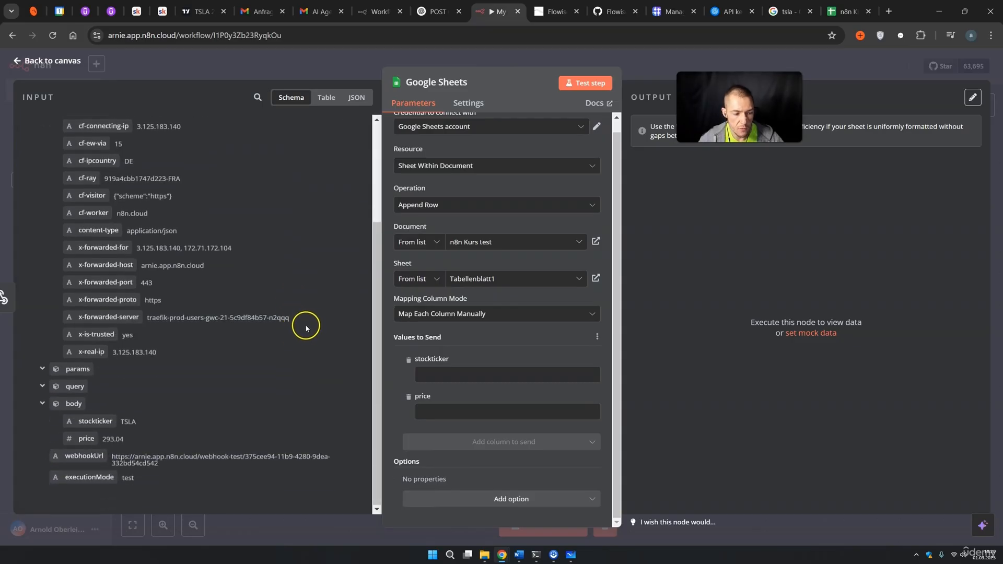
pyautogui.moveTo(99, 421); pyautogui.dragTo(477, 380)
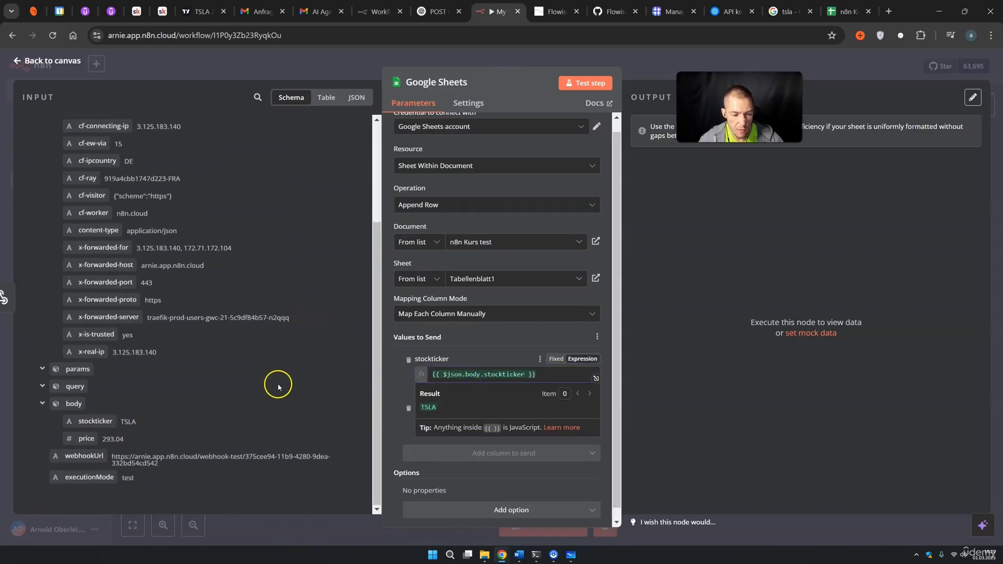
pyautogui.click(294, 399)
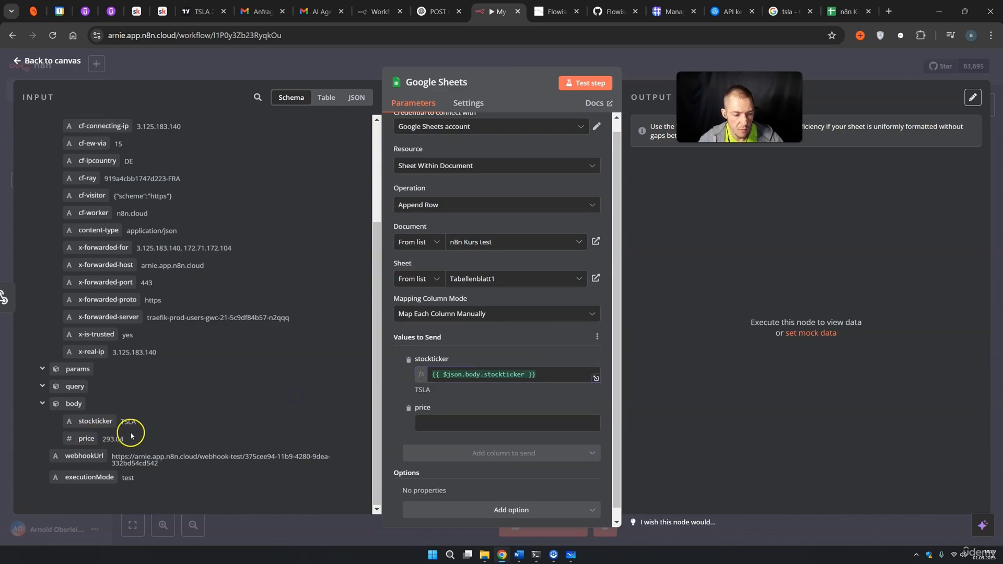
pyautogui.moveTo(78, 438); pyautogui.dragTo(463, 426)
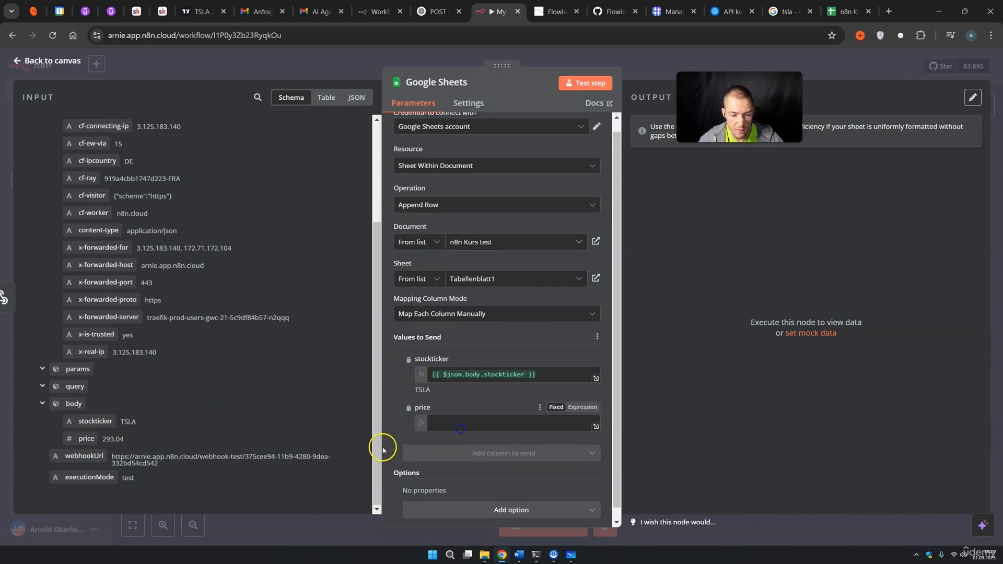
pyautogui.click(702, 368)
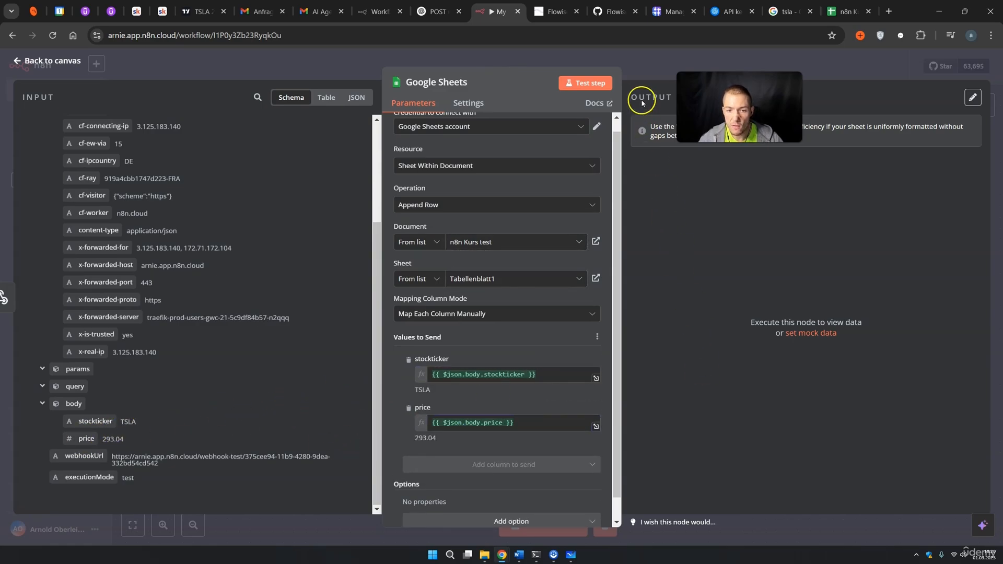
# Test the Google Sheets step and confirm the TSLA, 293.04 row was appended.
pyautogui.click(599, 88)
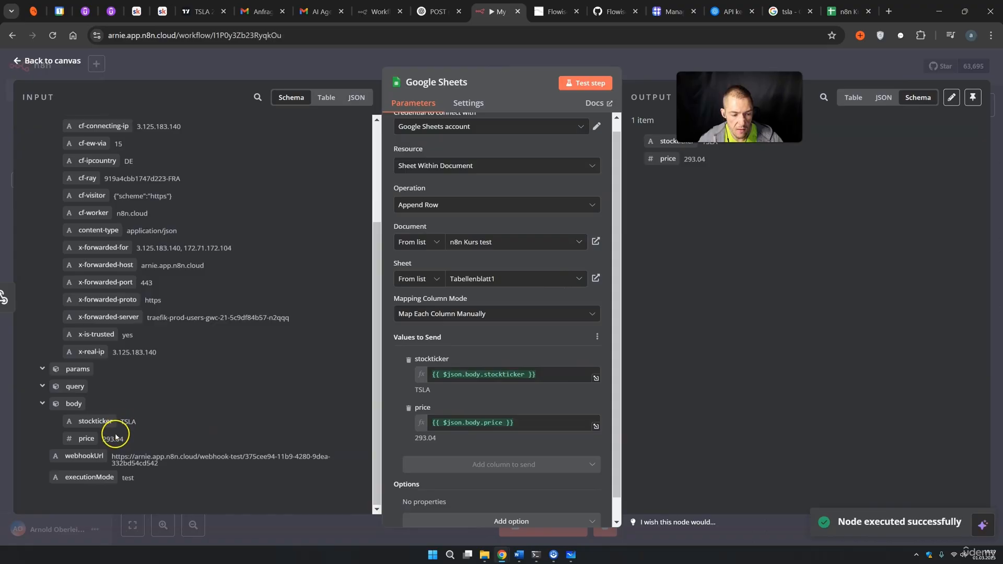
pyautogui.click(846, 11)
pyautogui.click(262, 217)
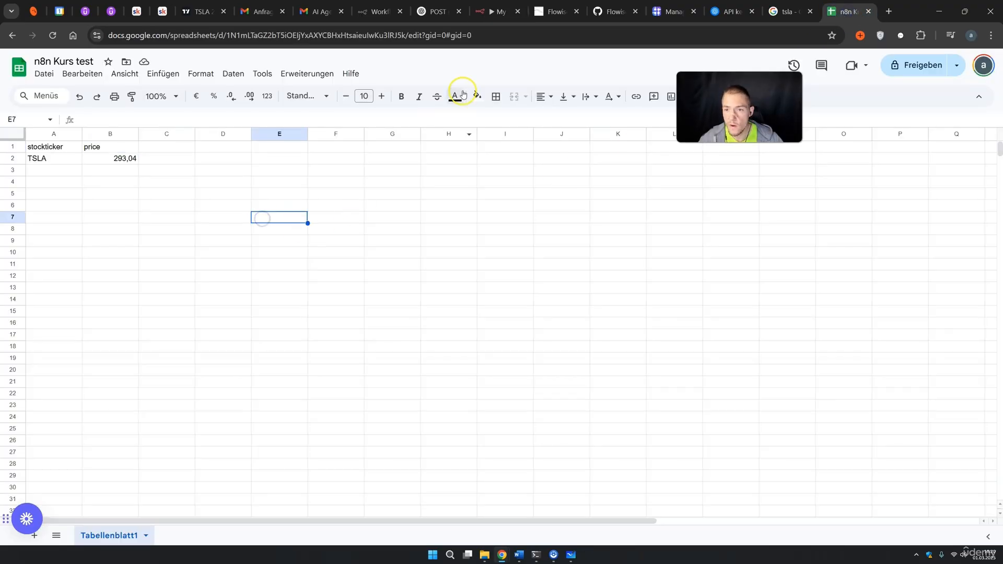
pyautogui.click(480, 10)
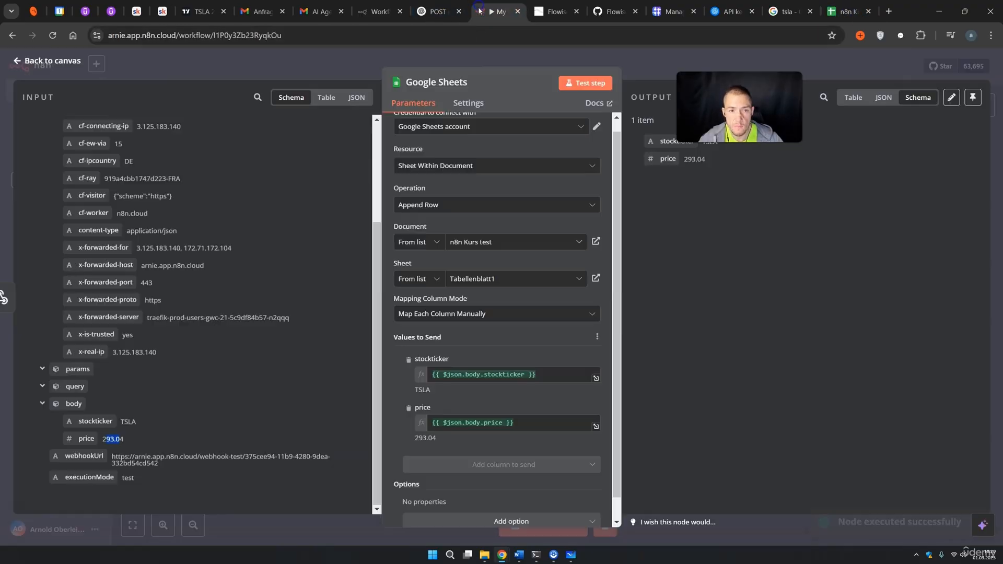
# Start a test run of the workflow so the webhook listens, then go to Flowise.
pyautogui.click(633, 74)
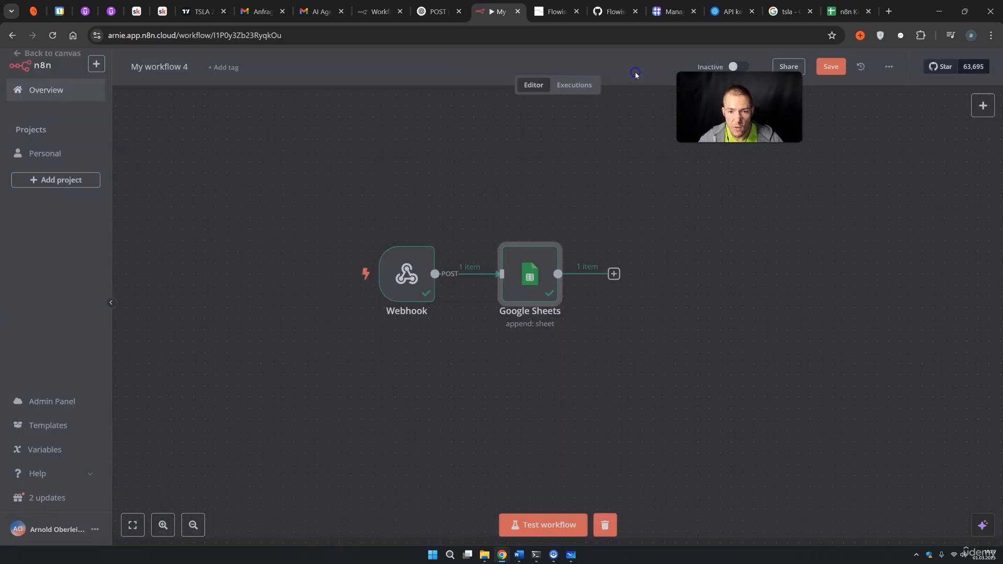
pyautogui.click(559, 524)
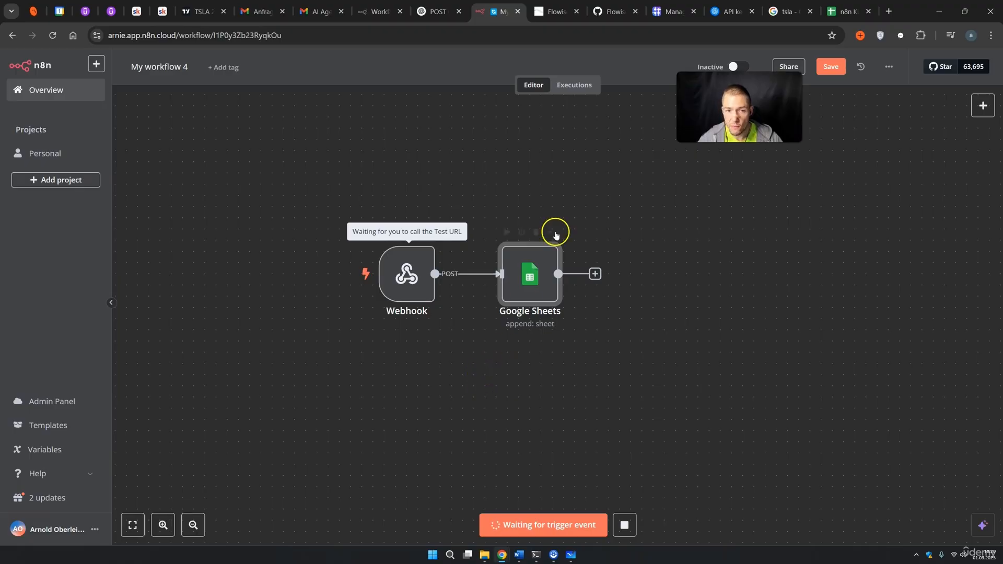
pyautogui.click(553, 13)
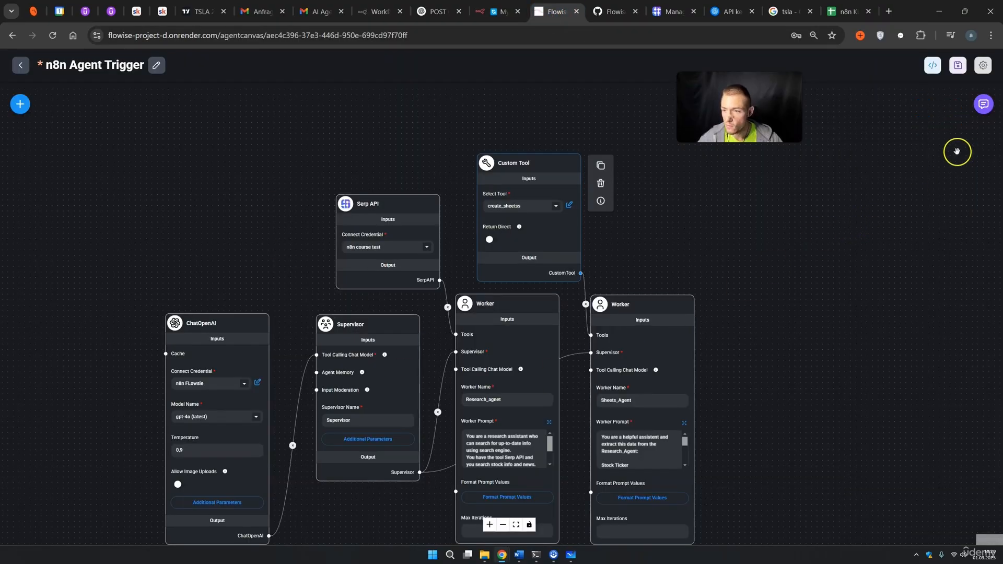
# Clear the agent chat history and ask 'Apple price and ticker'.
pyautogui.click(983, 104)
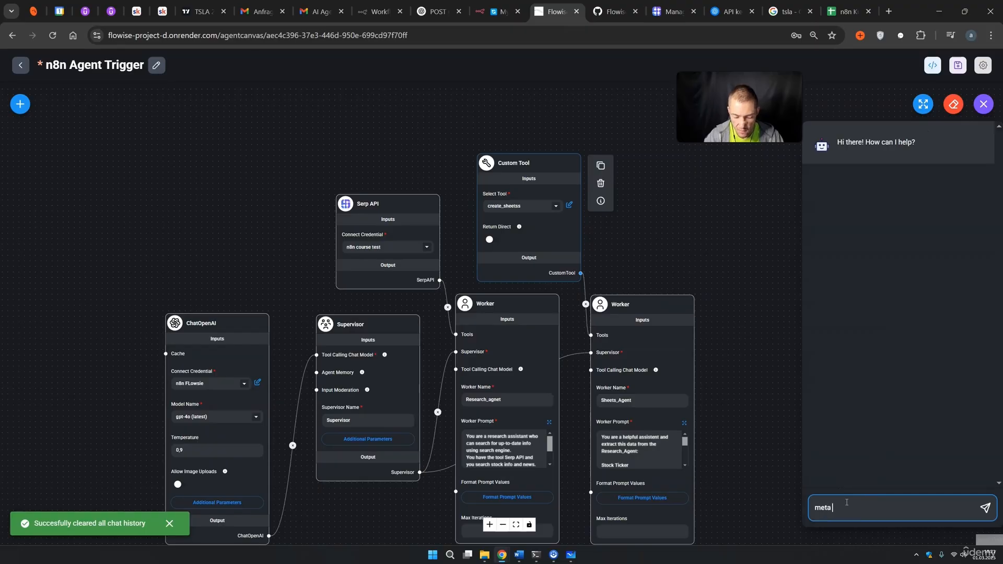
pyautogui.press('BackSpace')
pyautogui.press('BackSpace')
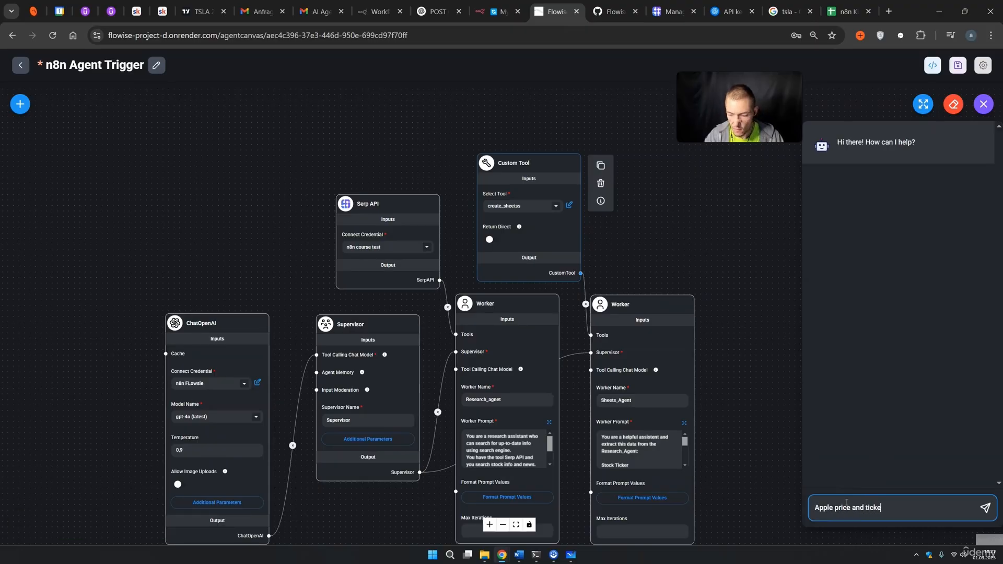
pyautogui.write('r')
pyautogui.press('Return')
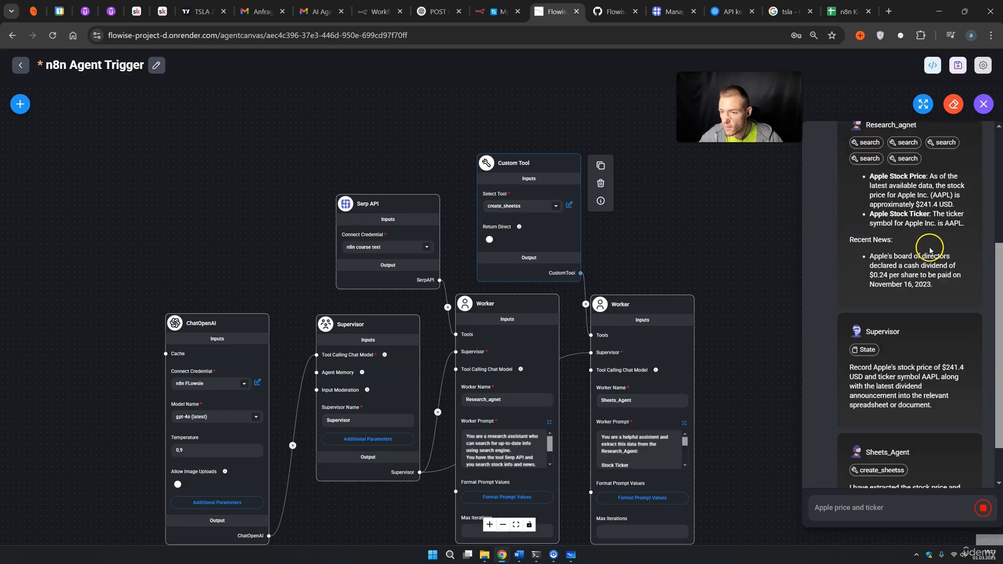
# Read the agents' replies recording AAPL at 241.4 and compare with Google's Apple quote.
pyautogui.scroll(1, 931, 250)
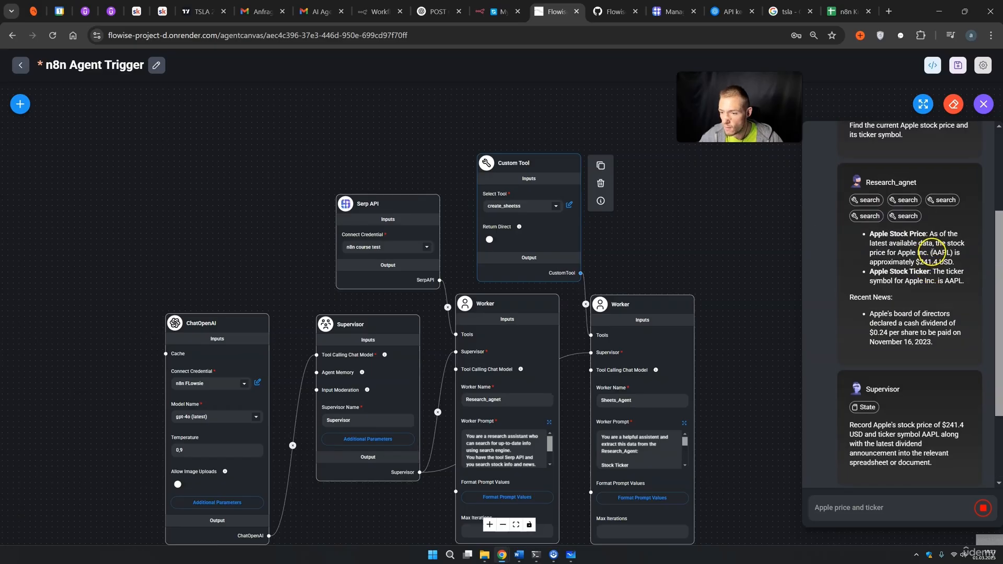
pyautogui.scroll(2, 937, 256)
pyautogui.click(937, 273)
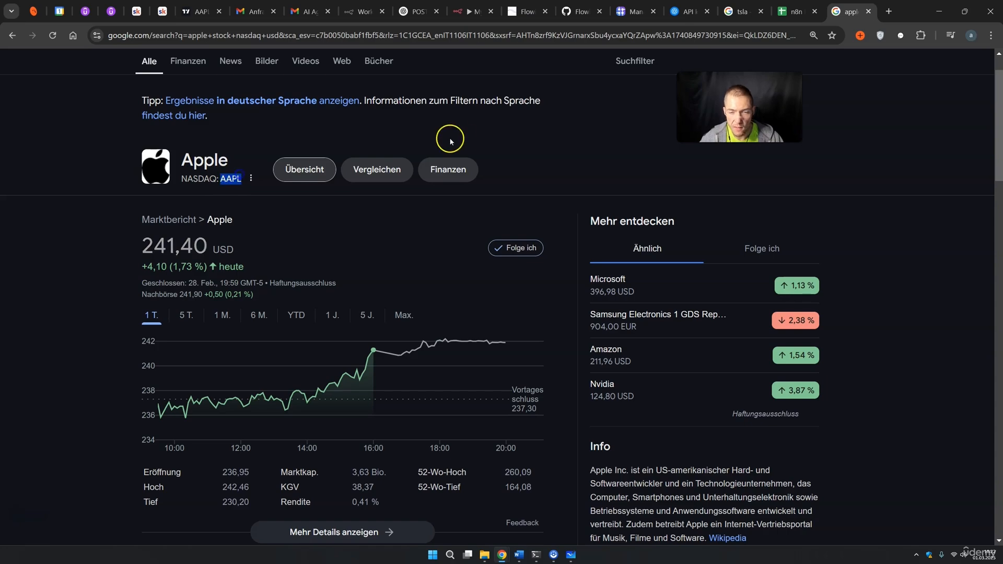
# Inspect the new AAPL row, priced 241,4, in cells A3 and B3 of n8n Kurs test.
pyautogui.click(473, 11)
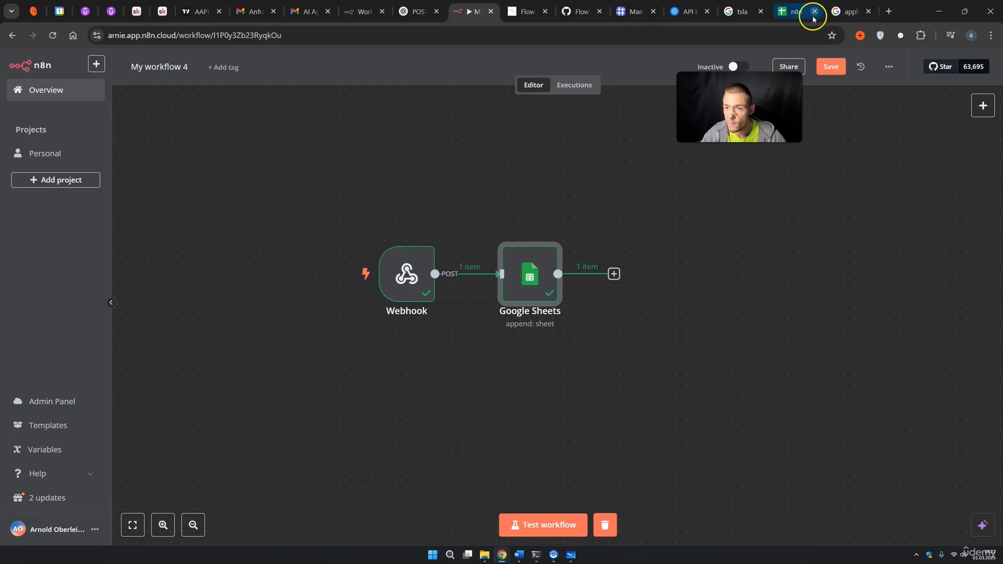
pyautogui.click(796, 11)
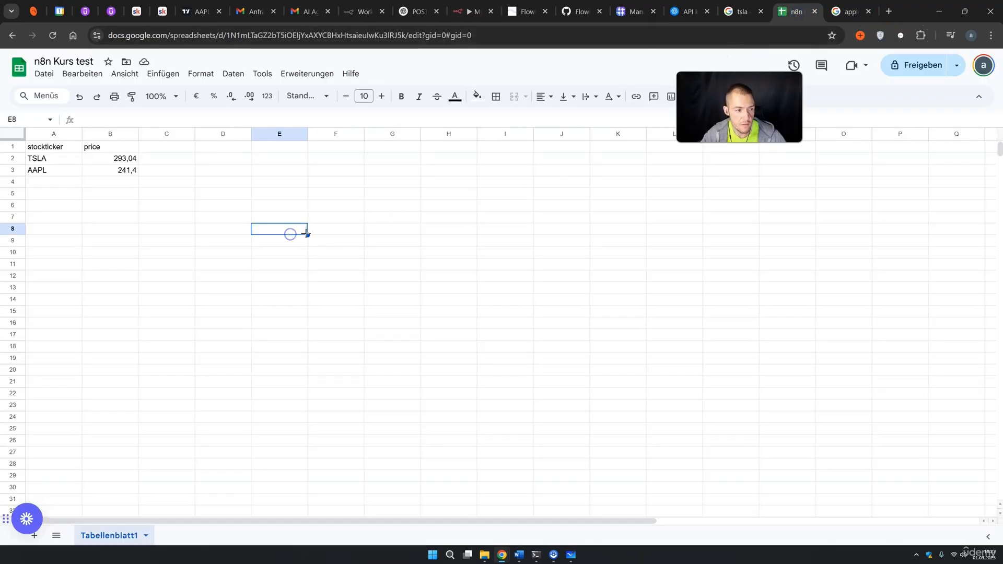
pyautogui.click(43, 171)
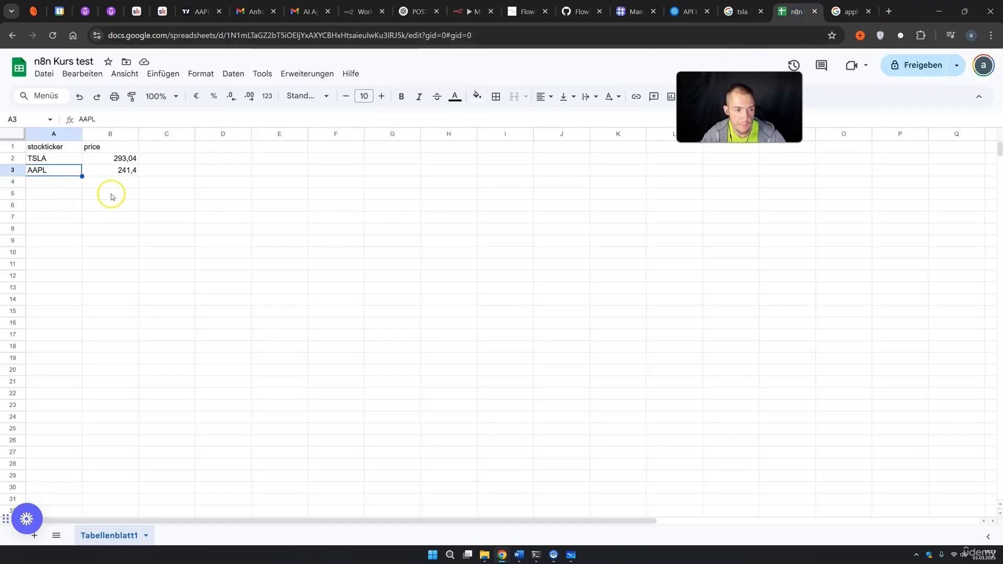
pyautogui.click(119, 171)
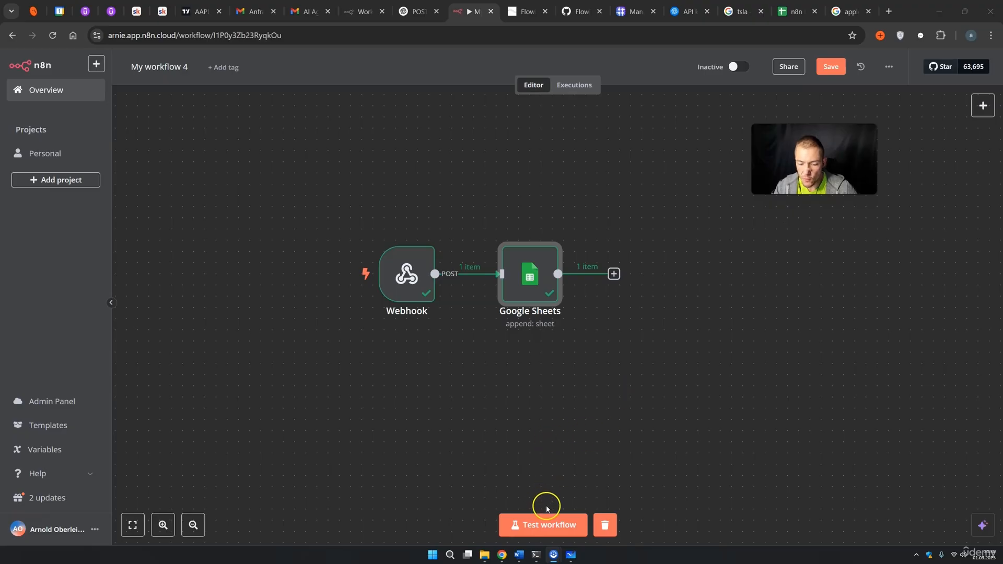
# Activate My workflow 4, review its Executions list, and return to Flowise.
pyautogui.click(736, 66)
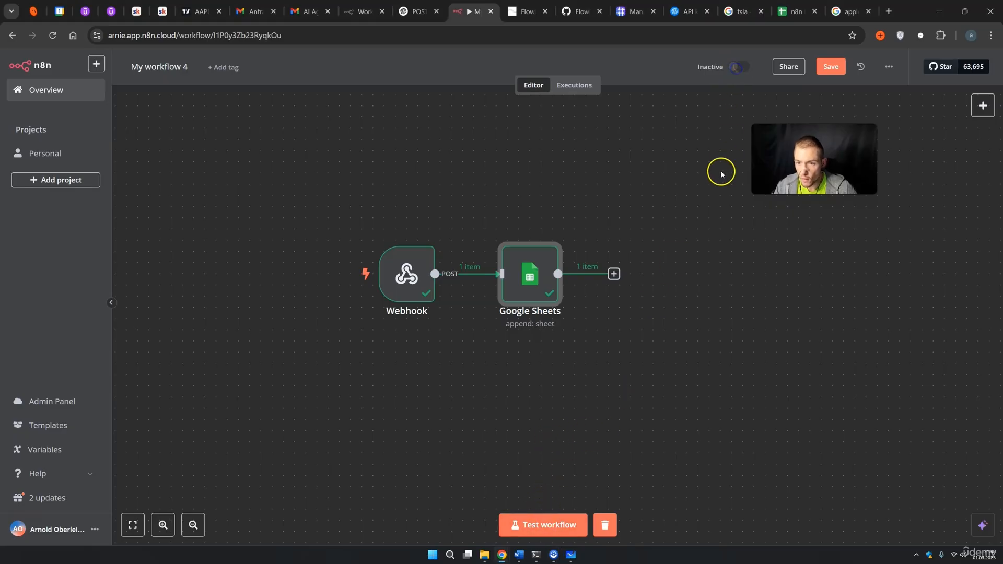
pyautogui.click(729, 175)
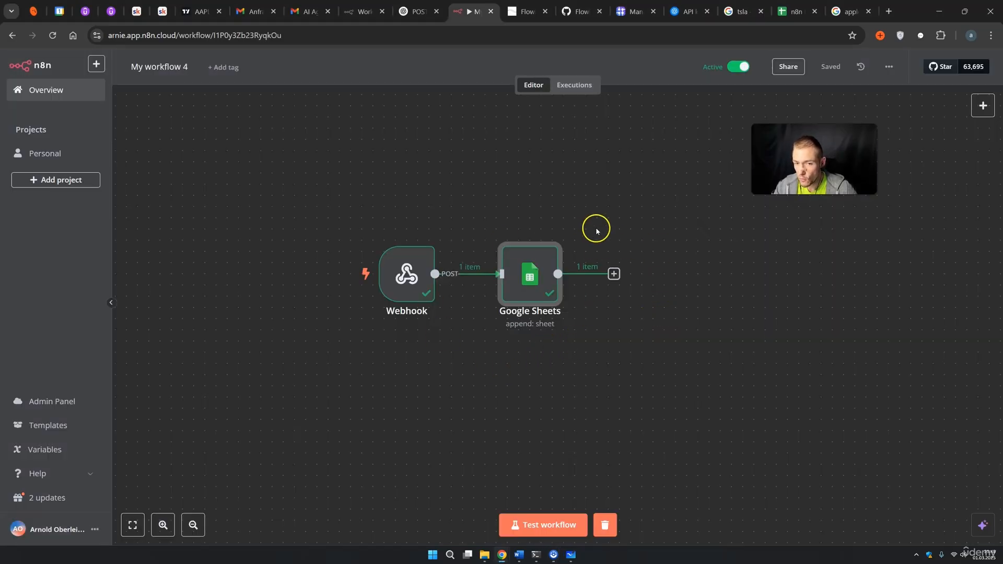
pyautogui.click(580, 86)
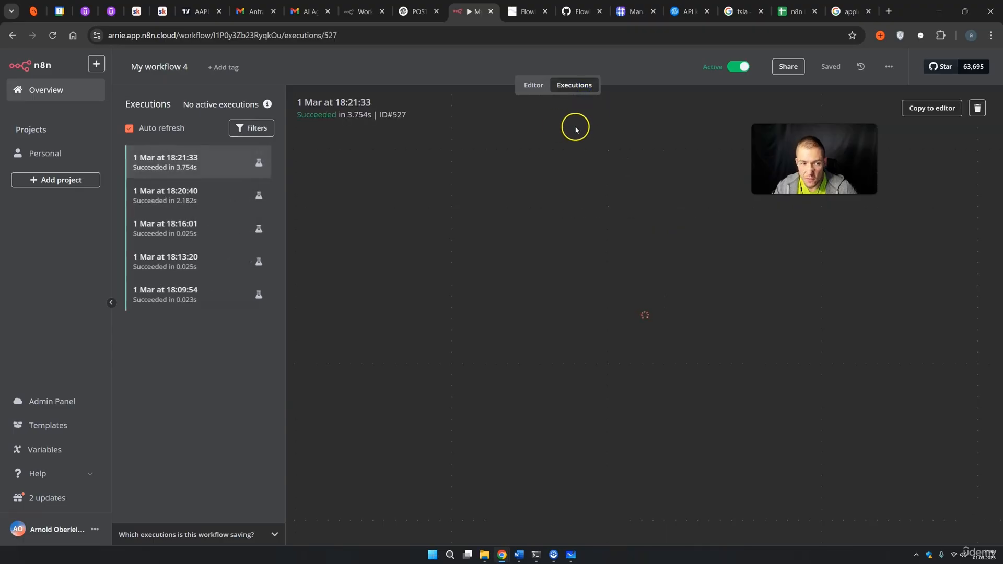
pyautogui.hotkey('ctrl', 'Tab')
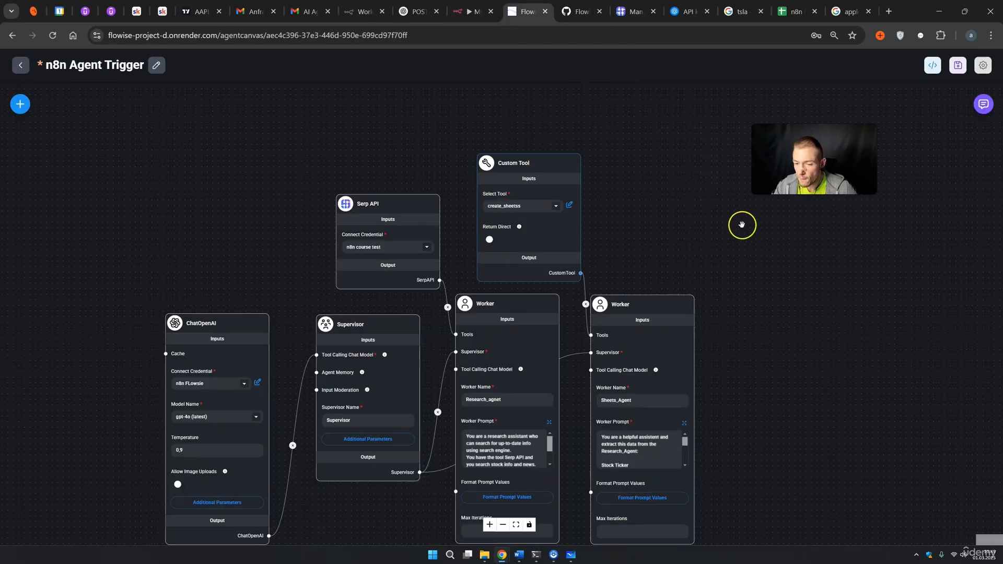
# Ask the agents 'amazon ticker and pricw' and highlight the reported AMZN price of $211.96.
pyautogui.click(983, 104)
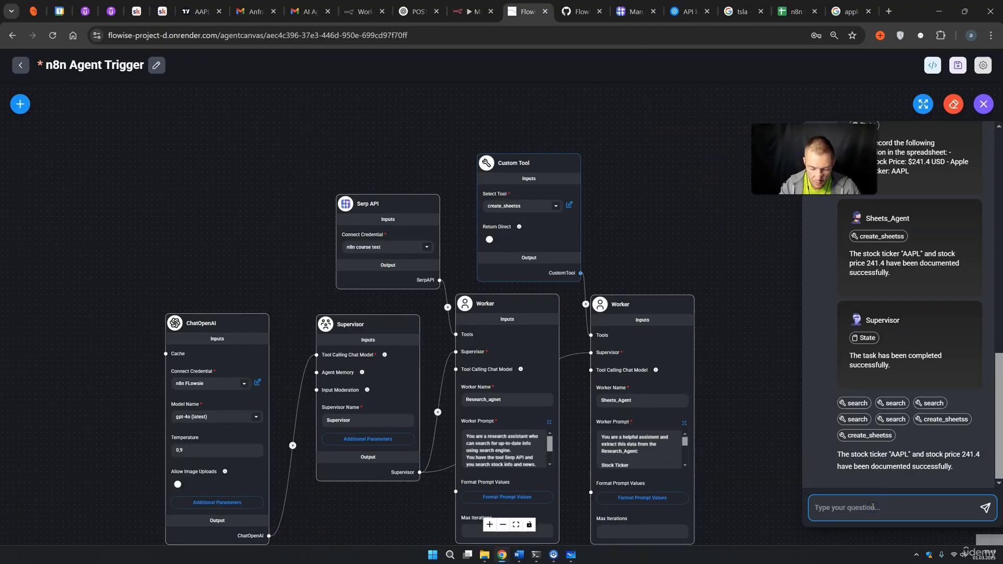
pyautogui.write('amazon ticker')
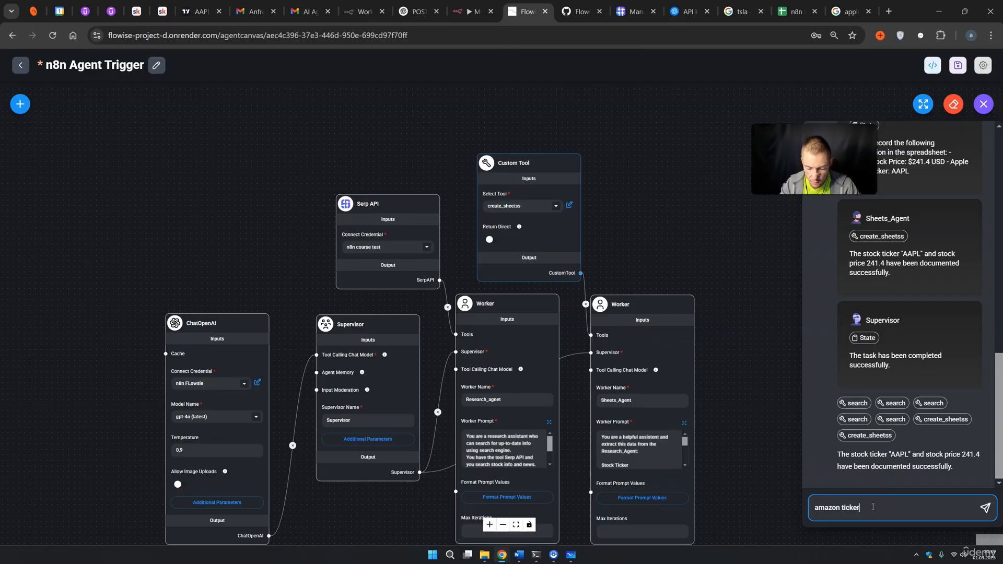
pyautogui.write(' and pricw')
pyautogui.press('Return')
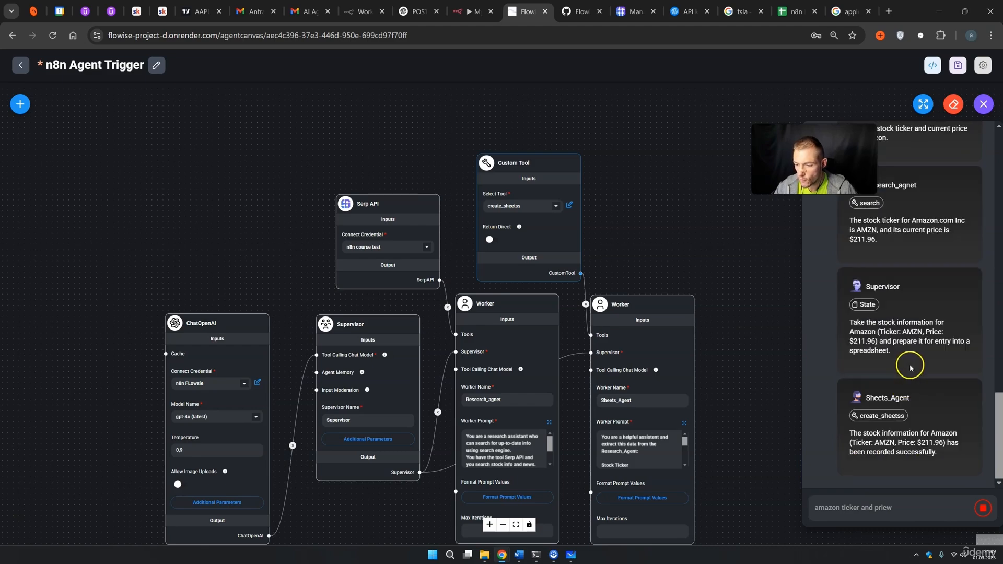
pyautogui.moveTo(917, 278); pyautogui.dragTo(939, 279)
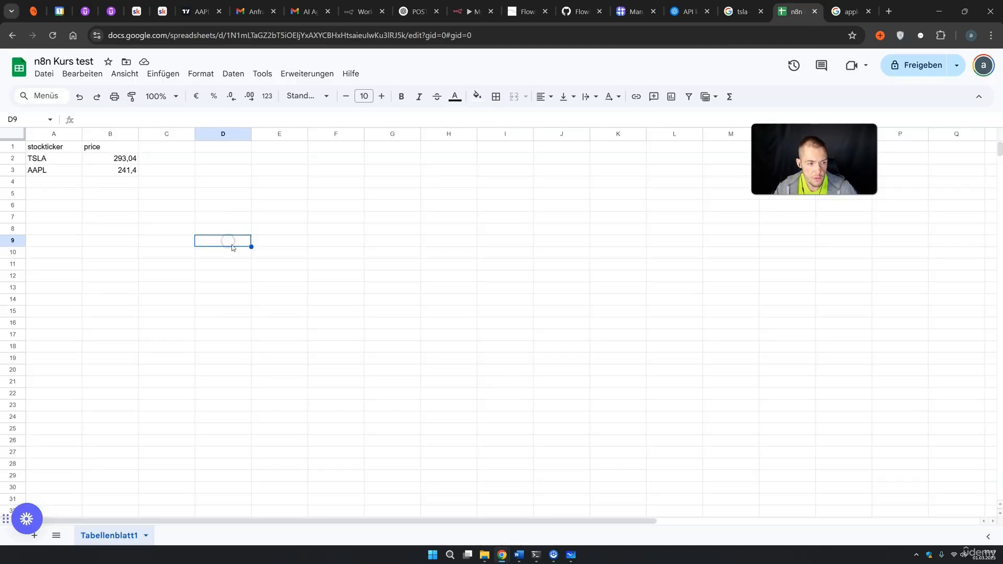
# Check the spreadsheet for the missing AMZN row, then return to n8n's workflow Editor.
pyautogui.click(794, 12)
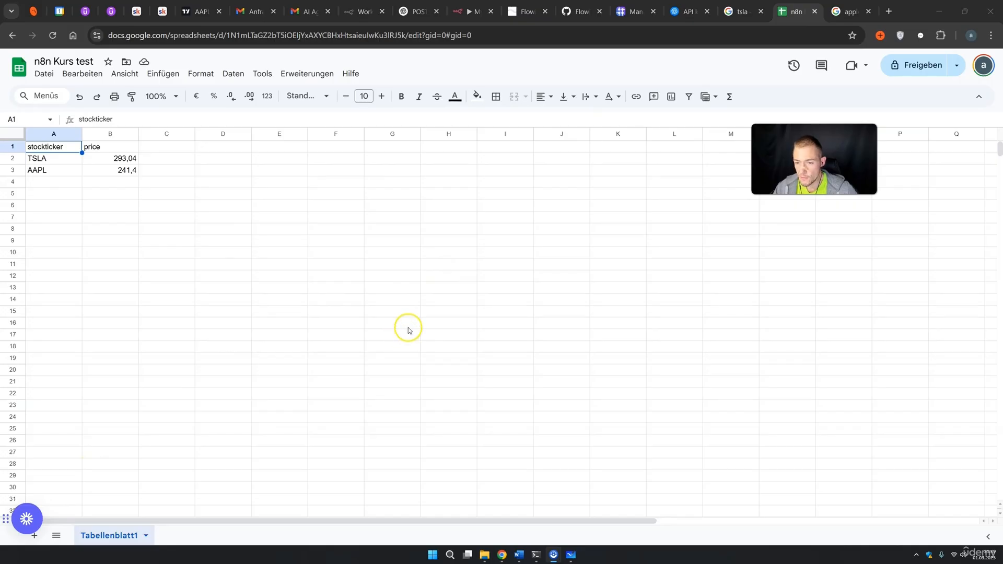
pyautogui.click(477, 12)
pyautogui.click(517, 82)
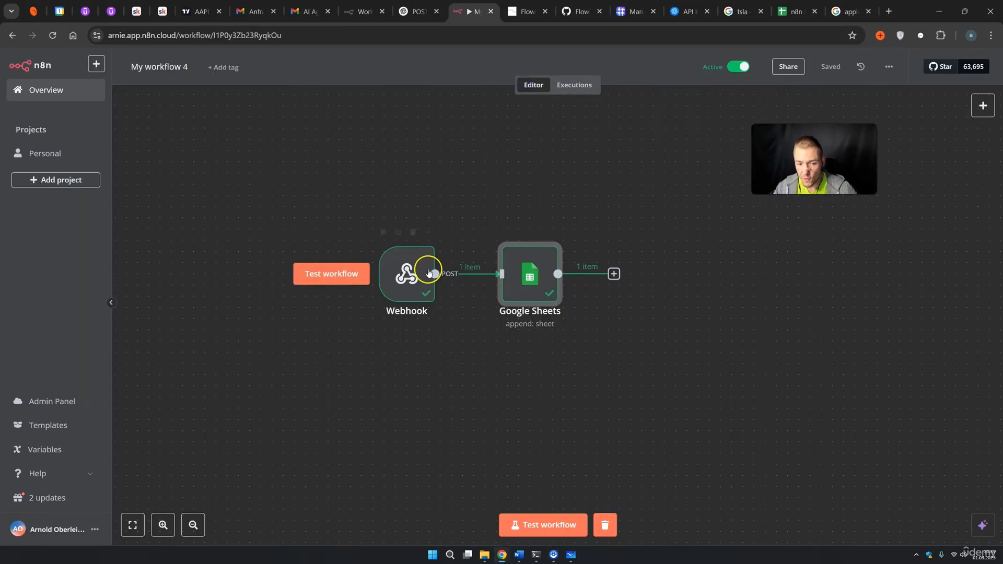
# Copy the n8n Webhook node's production URL.
pyautogui.doubleClick(427, 274)
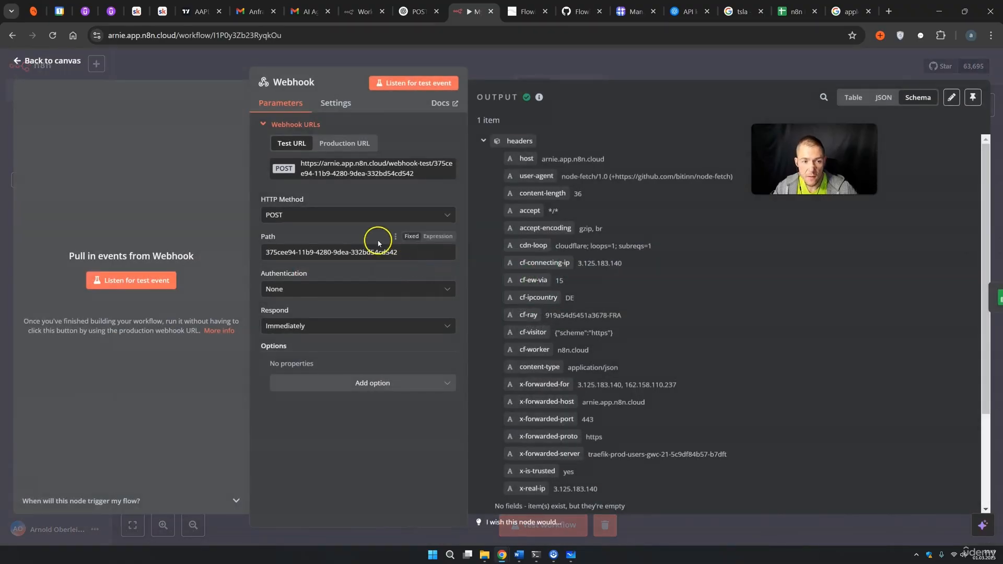
pyautogui.click(345, 144)
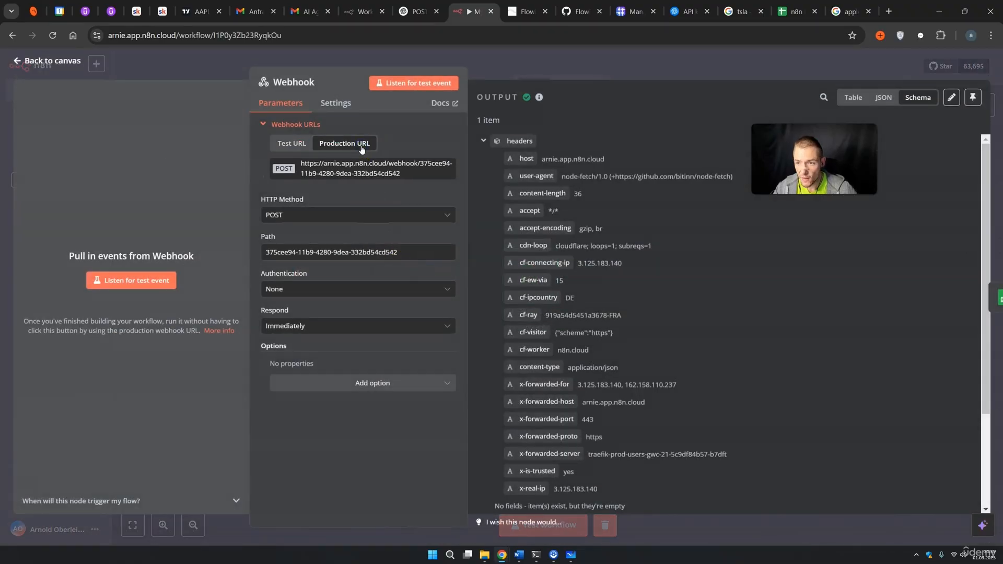
pyautogui.click(668, 73)
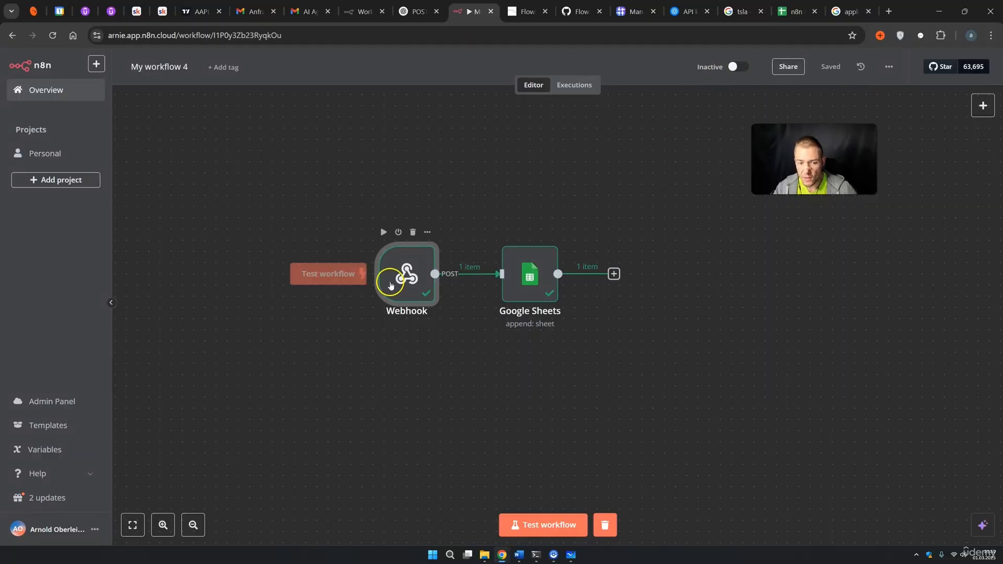
pyautogui.doubleClick(390, 285)
pyautogui.click(345, 143)
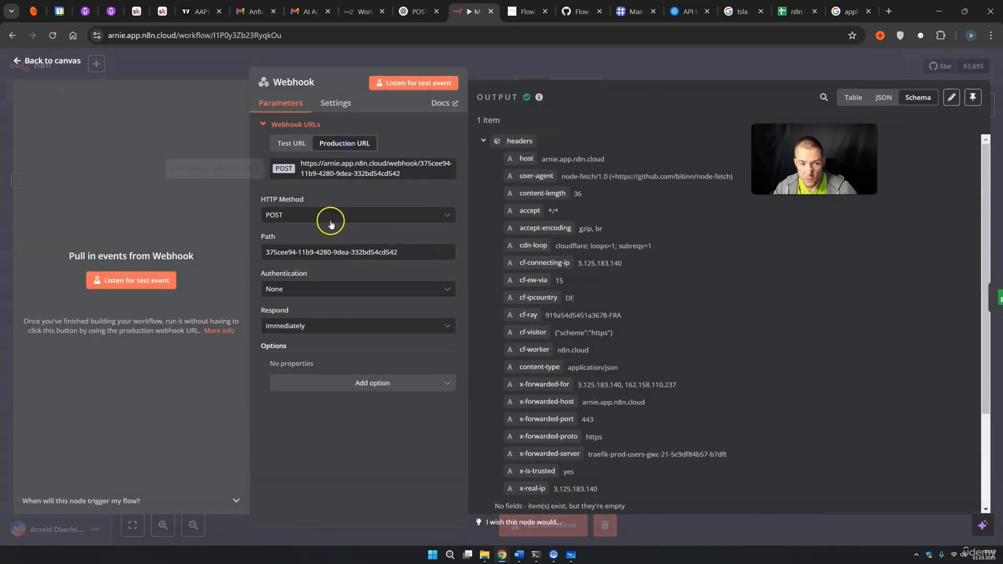
pyautogui.click(364, 174)
pyautogui.click(619, 81)
# Make the n8n workflow active again and go back to the Flowise agent canvas.
pyautogui.click(741, 67)
pyautogui.click(601, 327)
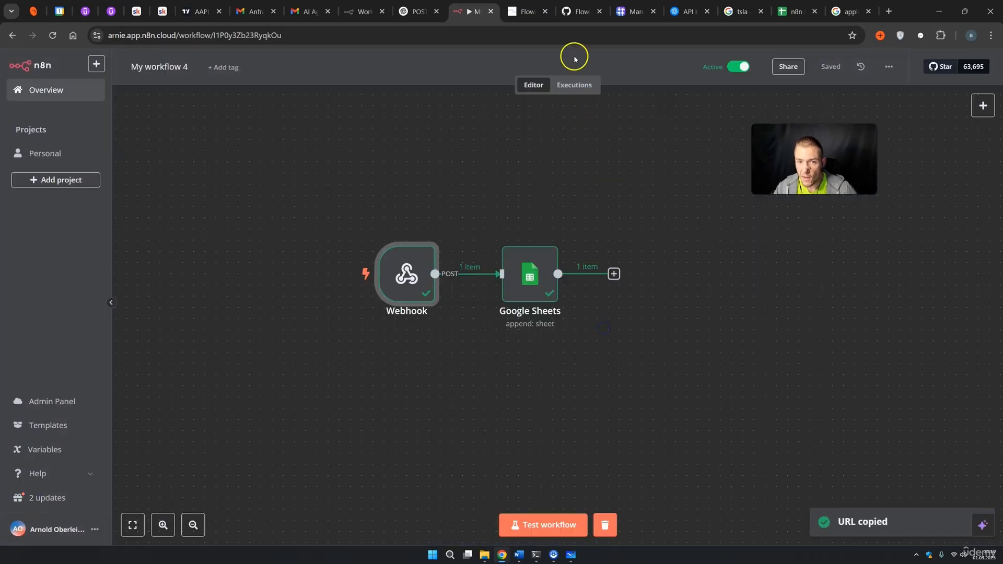
pyautogui.click(526, 11)
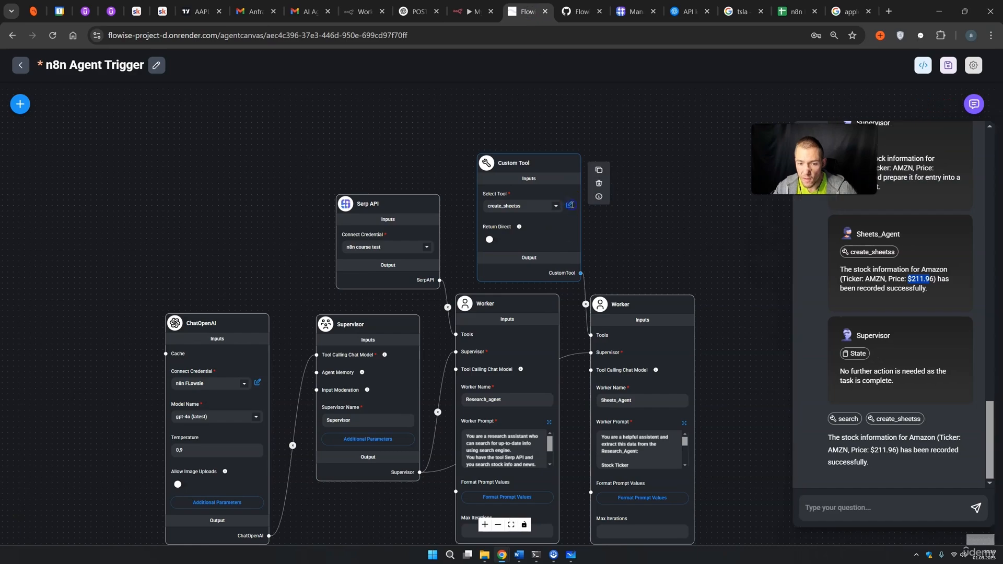
# Replace line 11's webhook URL in create_sheetss with the n8n production URL and save the chatflow.
pyautogui.click(569, 205)
pyautogui.scroll(-4, 454, 385)
pyautogui.scroll(-3, 454, 385)
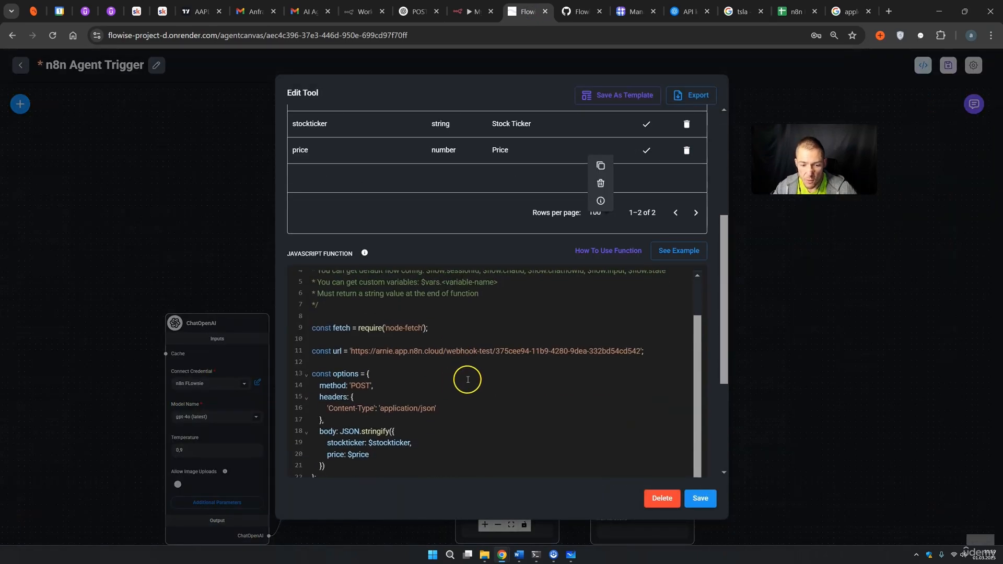
pyautogui.moveTo(352, 296); pyautogui.dragTo(623, 295)
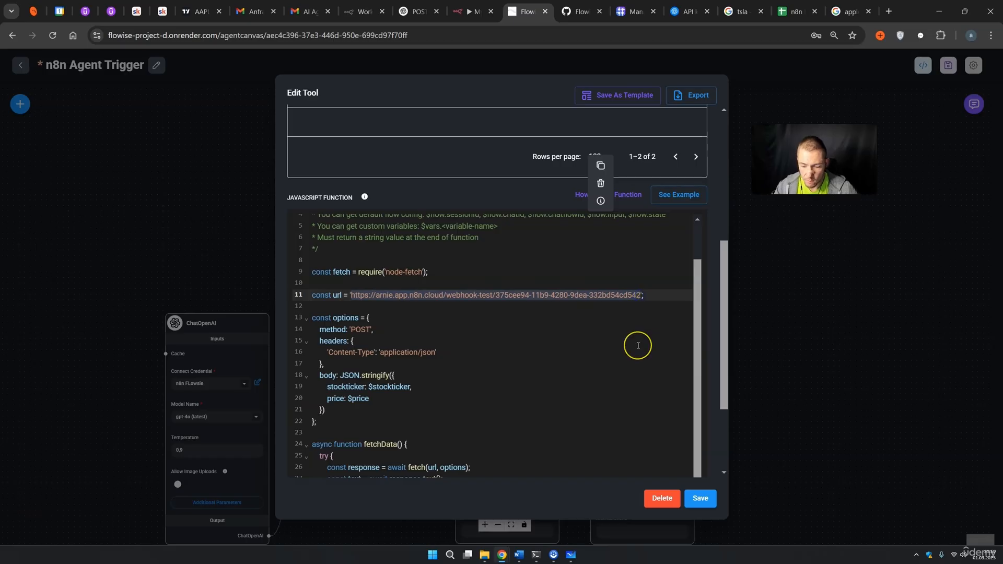
pyautogui.press('BackSpace')
pyautogui.hotkey('ctrl', 'v')
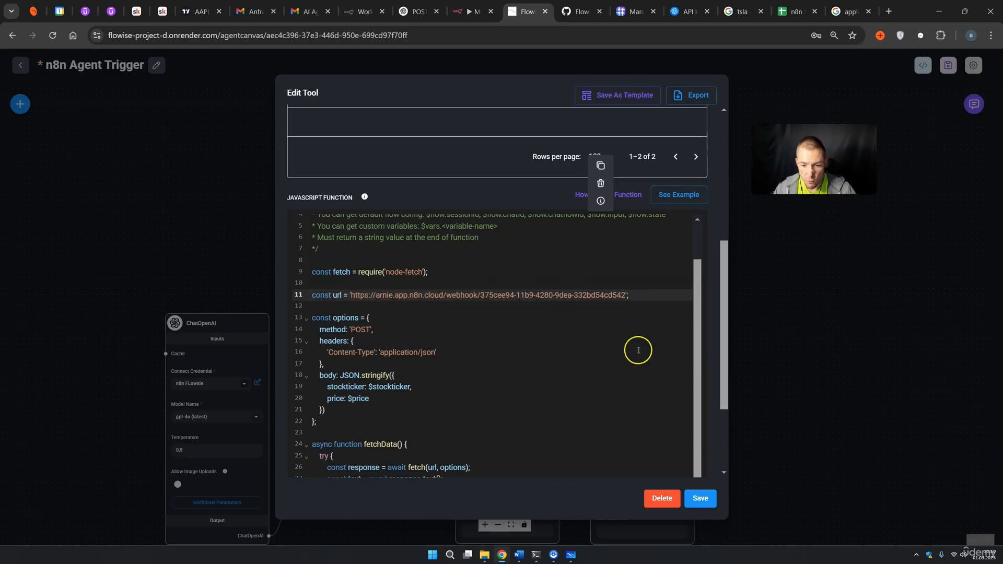
pyautogui.click(700, 499)
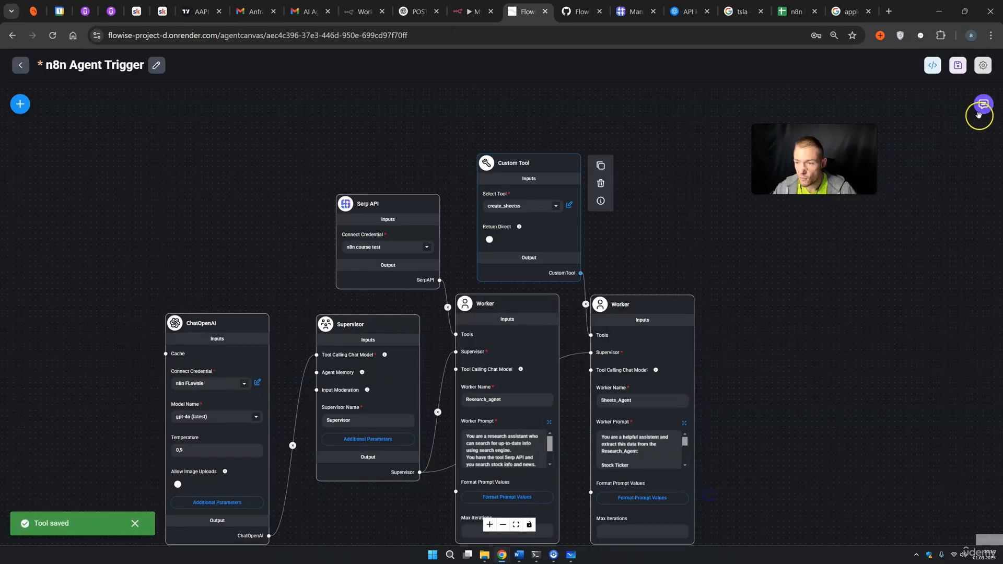
pyautogui.click(957, 65)
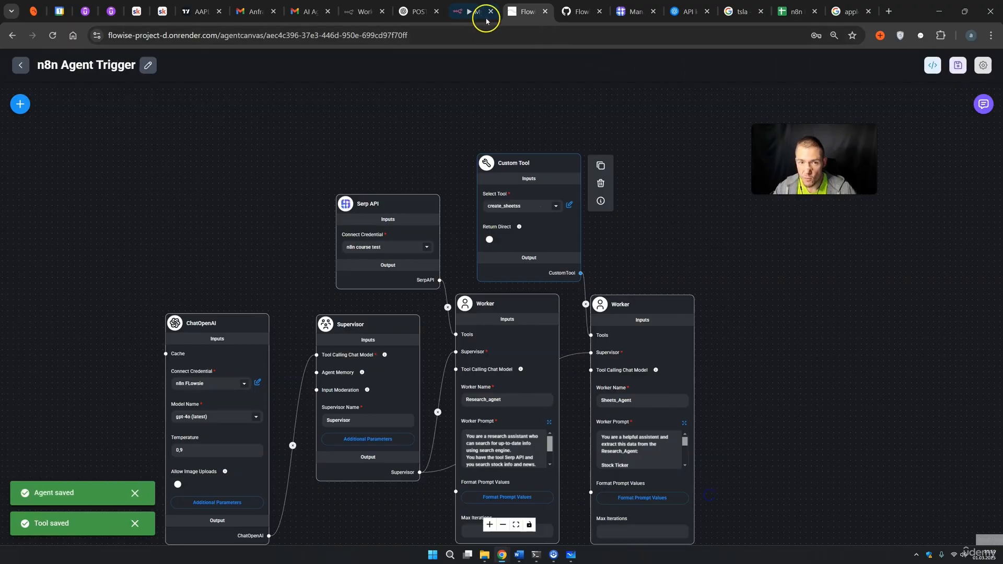
# Resend the 'amazon ticker and pricw' request to the agents in the Flowise chat.
pyautogui.click(485, 21)
pyautogui.click(527, 18)
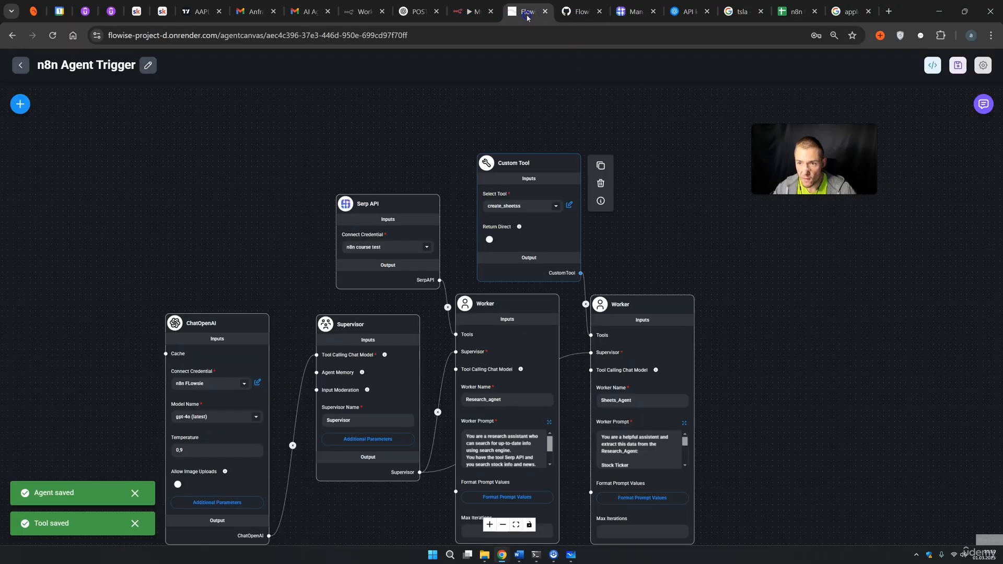
pyautogui.click(794, 12)
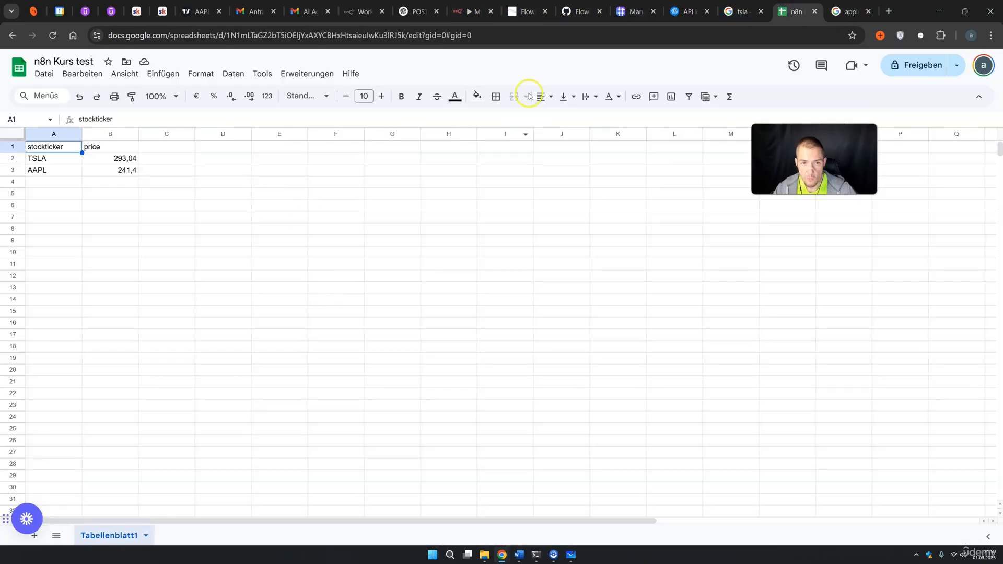
pyautogui.click(521, 21)
pyautogui.click(983, 104)
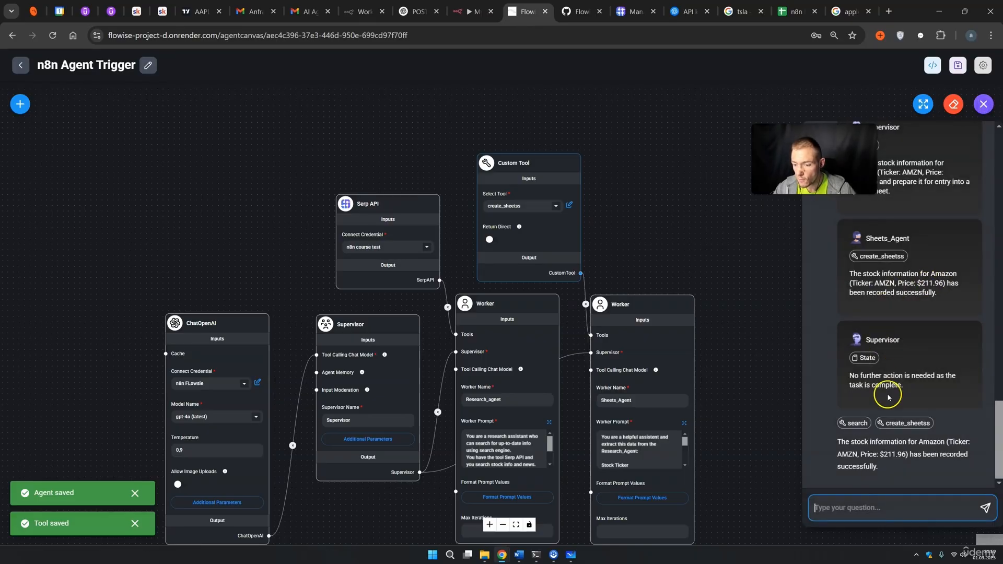
pyautogui.scroll(10, 888, 397)
pyautogui.moveTo(837, 220); pyautogui.dragTo(913, 219)
pyautogui.click(883, 502)
pyautogui.hotkey('ctrl', 'v')
pyautogui.press('Return')
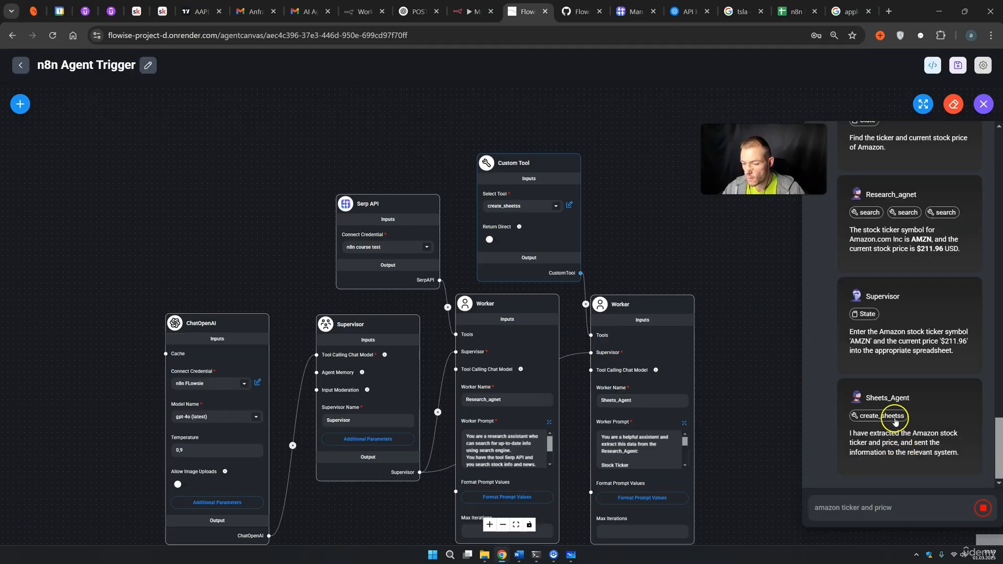
# Confirm the n8n Kurs test sheet gained an AMZN row priced 211,96.
pyautogui.click(791, 15)
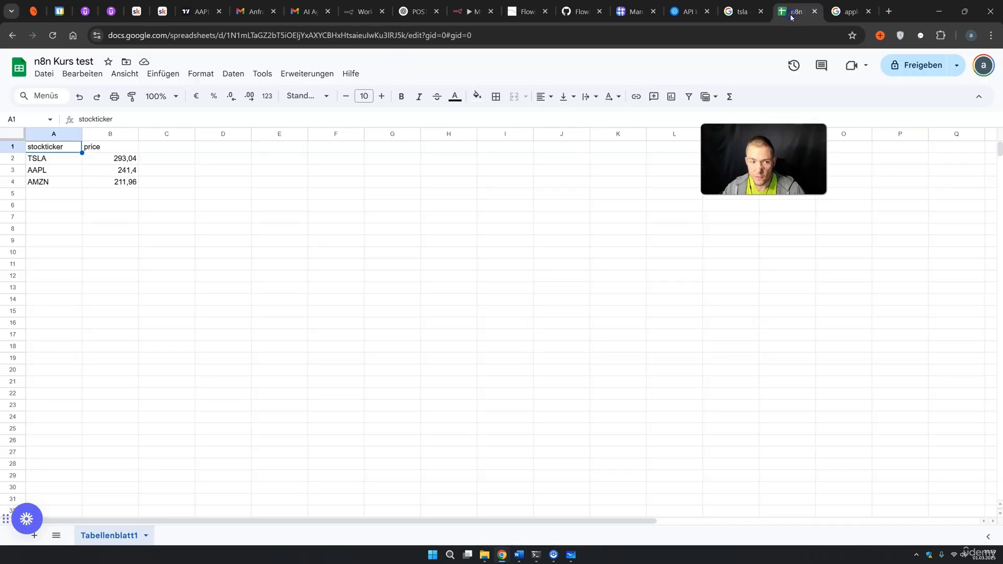
pyautogui.click(505, 277)
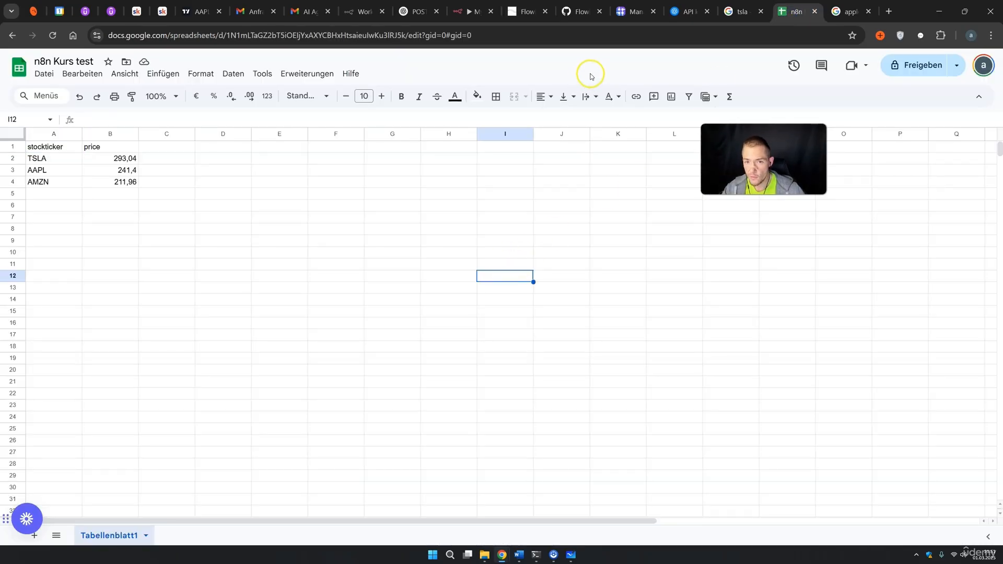
pyautogui.click(525, 11)
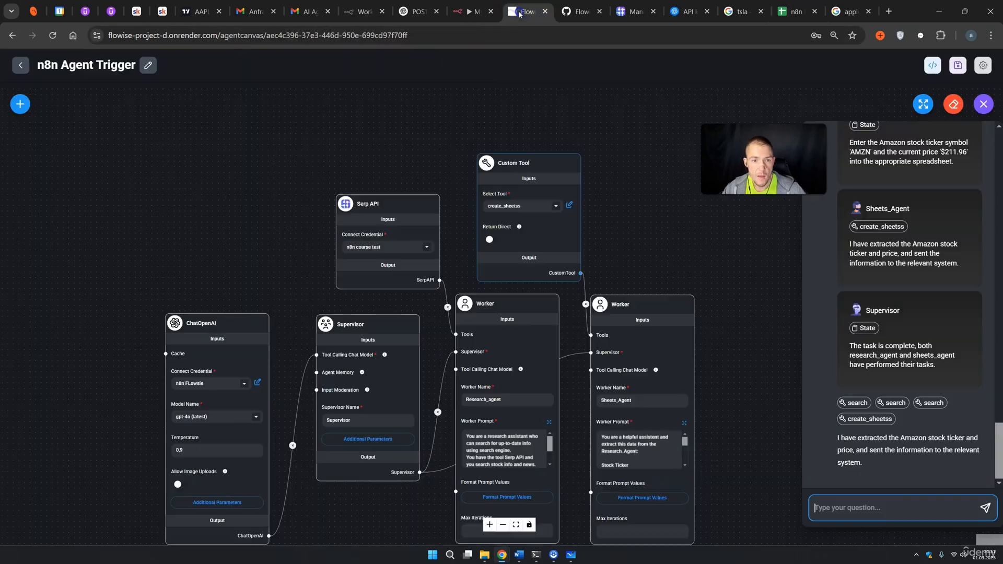
# Add a News line after Stock Price in the Sheets_Agent worker prompt and save it.
pyautogui.click(674, 245)
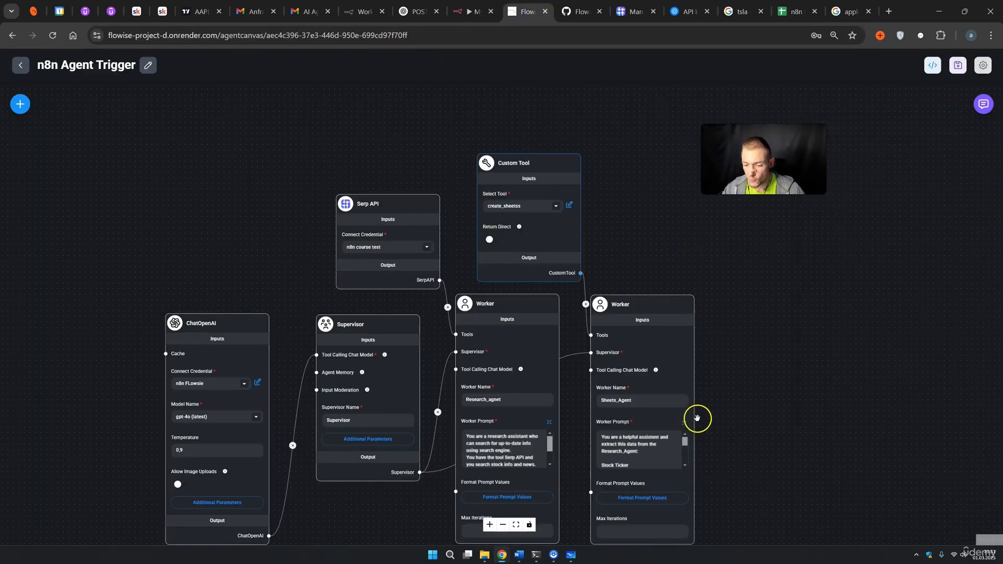
pyautogui.click(685, 426)
pyautogui.click(371, 147)
pyautogui.press('Return')
pyautogui.write('News Summary')
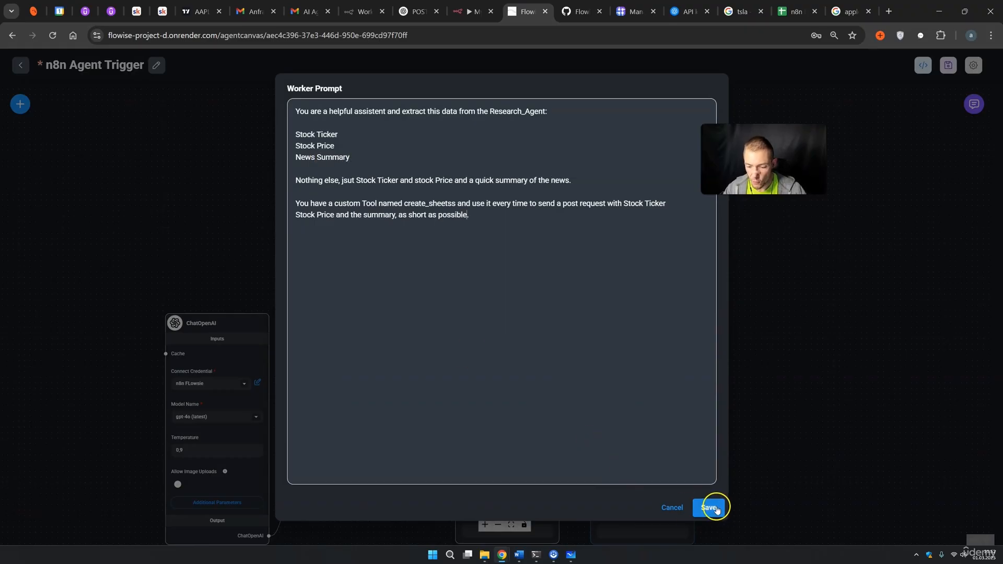
pyautogui.click(708, 507)
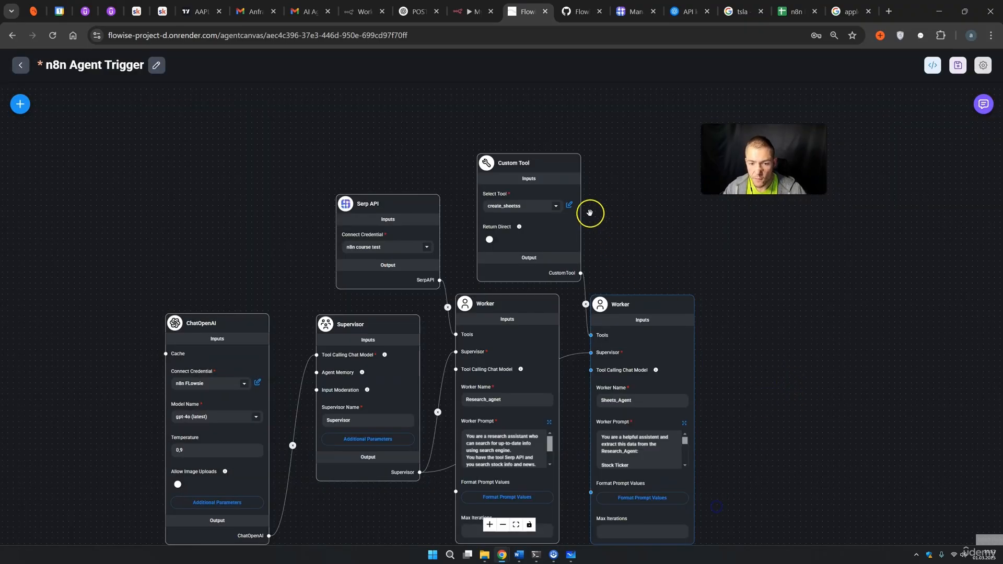
# Add a summery string input described 'Summery of News' to the create_sheetss tool schema.
pyautogui.click(569, 205)
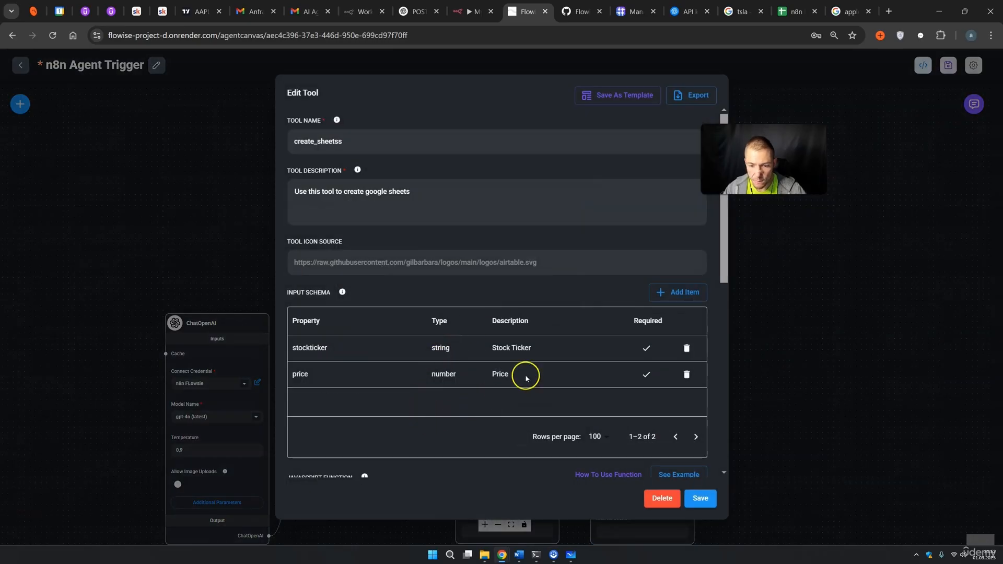
pyautogui.click(678, 292)
pyautogui.doubleClick(318, 406)
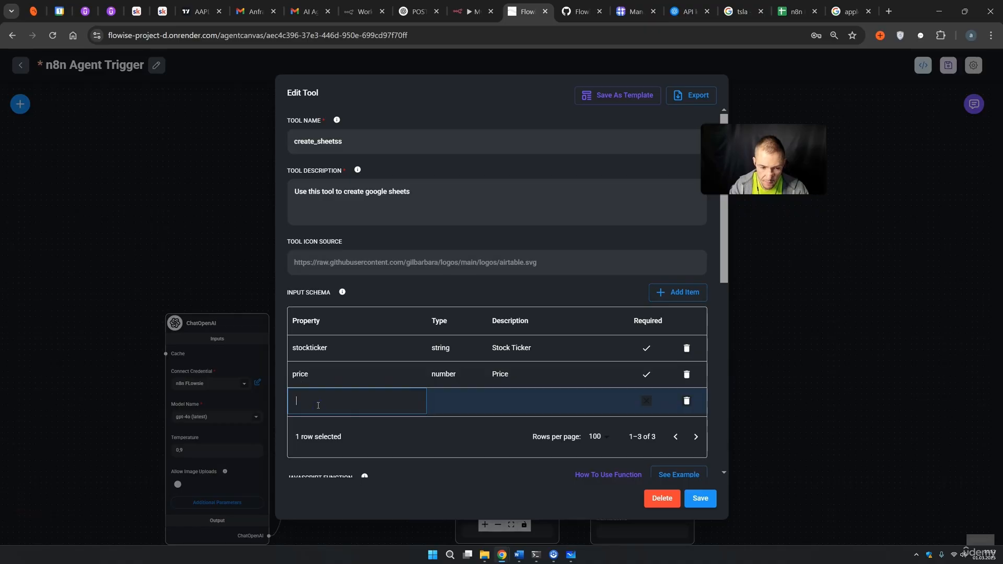
pyautogui.write('summery')
pyautogui.doubleClick(461, 401)
pyautogui.click(444, 426)
pyautogui.doubleClick(516, 400)
pyautogui.write('Summery of News')
pyautogui.click(701, 498)
pyautogui.click(476, 17)
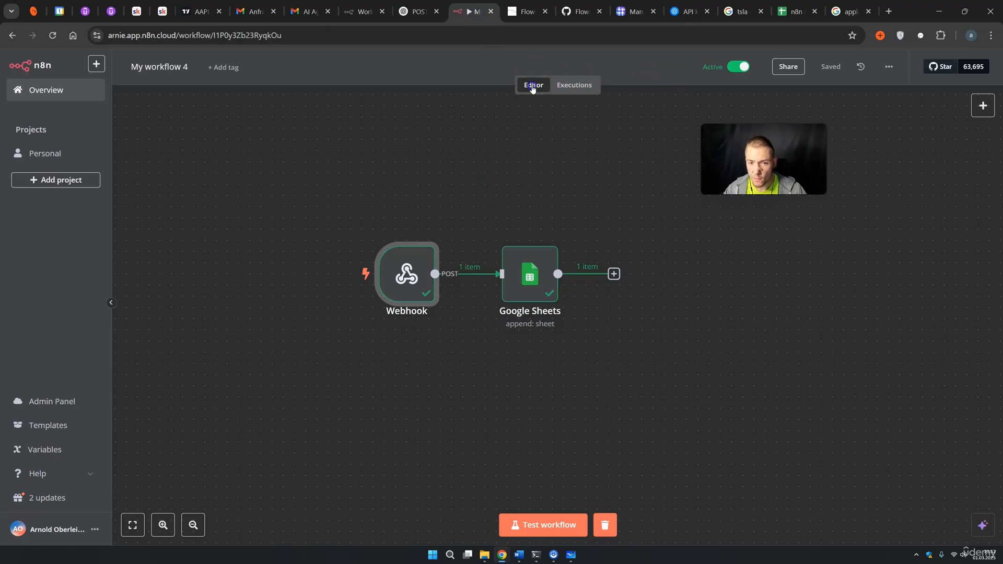
# Deactivate My workflow 4, copy its Webhook test URL, and reopen the create_sheetss editor.
pyautogui.click(738, 66)
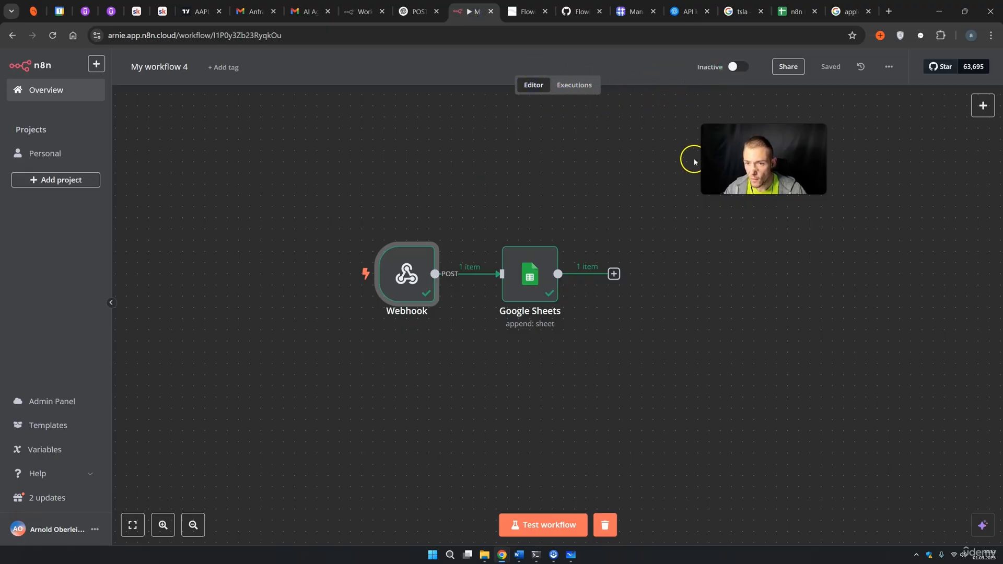
pyautogui.doubleClick(407, 273)
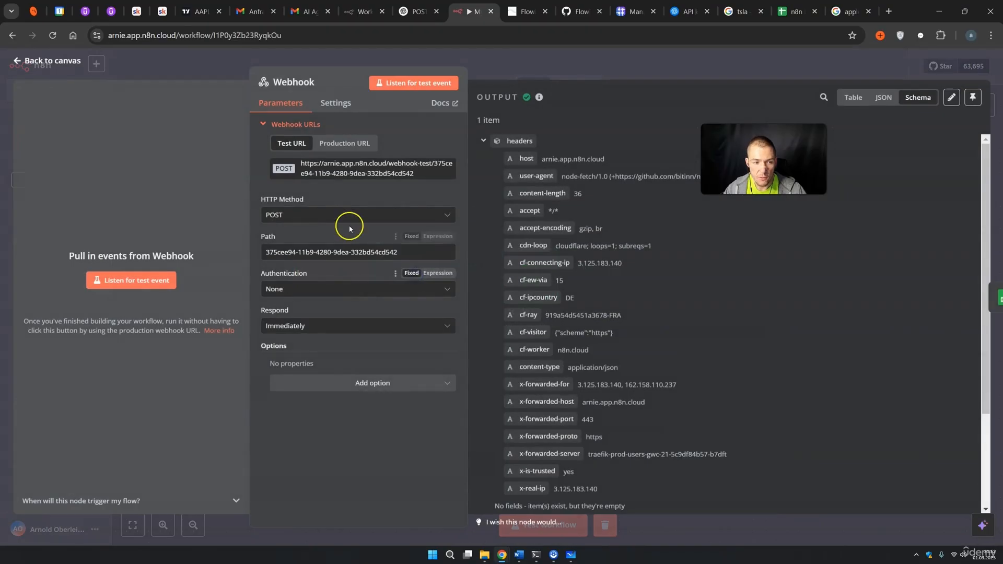
pyautogui.click(331, 163)
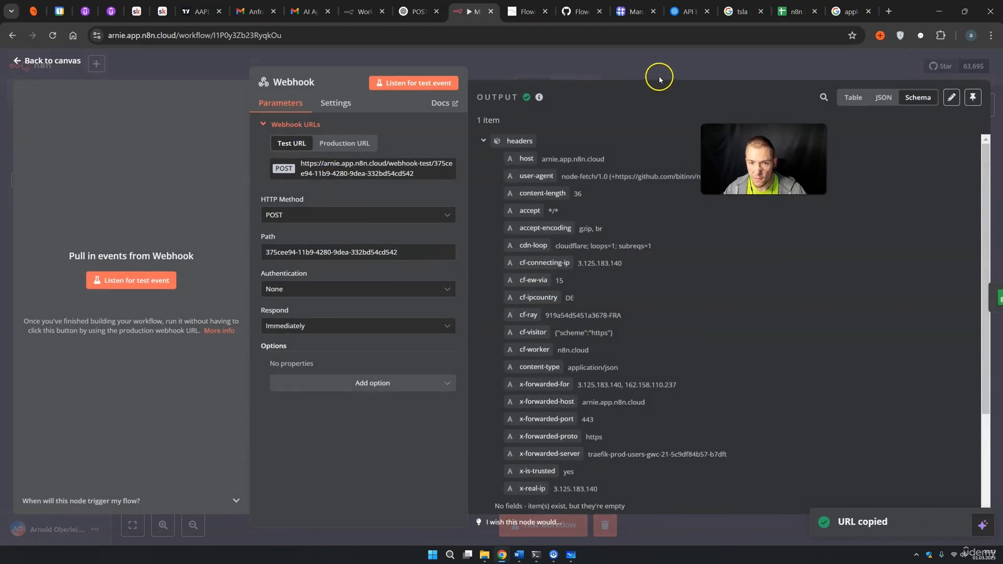
pyautogui.hotkey('ctrl', 'Tab')
pyautogui.click(568, 206)
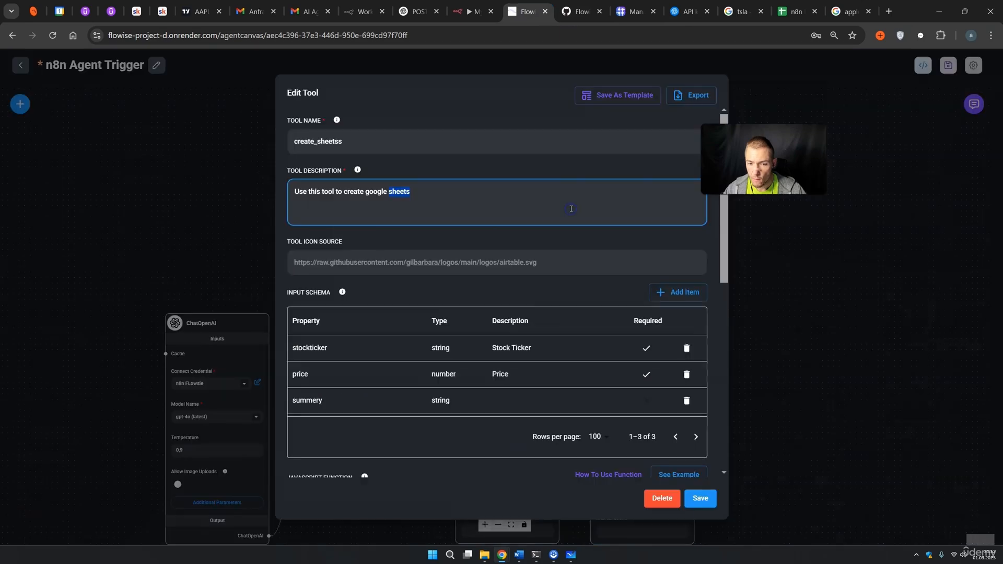
# Swap line 11's URL for the n8n webhook-test URL and select the tool code for copying.
pyautogui.scroll(-5, 515, 295)
pyautogui.moveTo(351, 325); pyautogui.dragTo(590, 332)
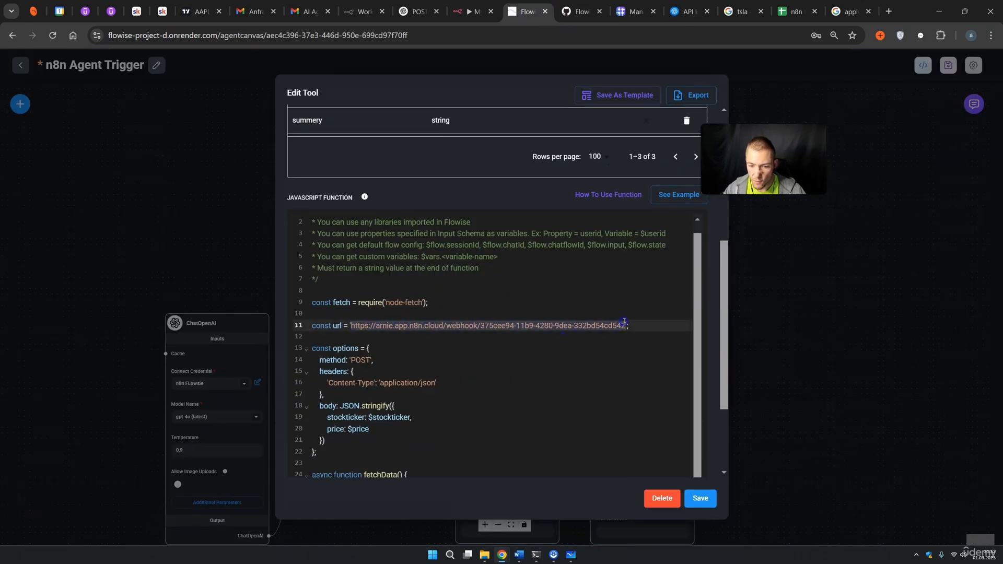
pyautogui.hotkey('ctrl', 'v')
pyautogui.scroll(-3, 495, 325)
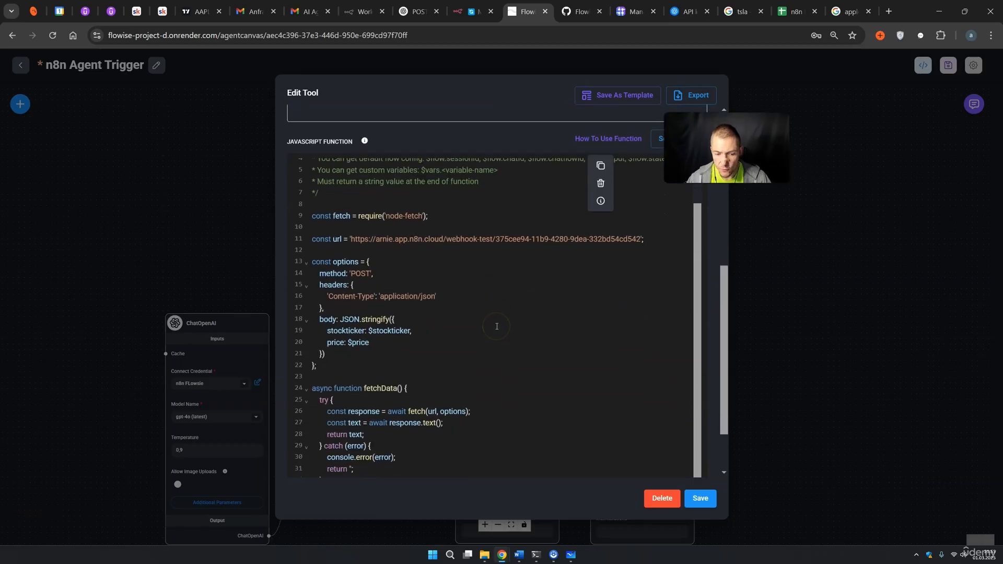
pyautogui.scroll(-1, 423, 316)
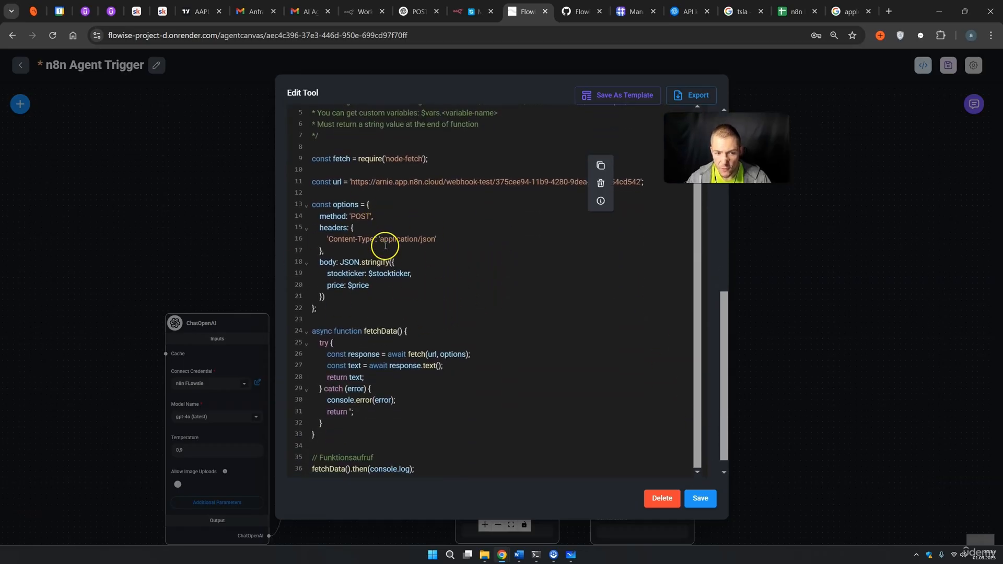
pyautogui.moveTo(399, 453); pyautogui.dragTo(312, 68)
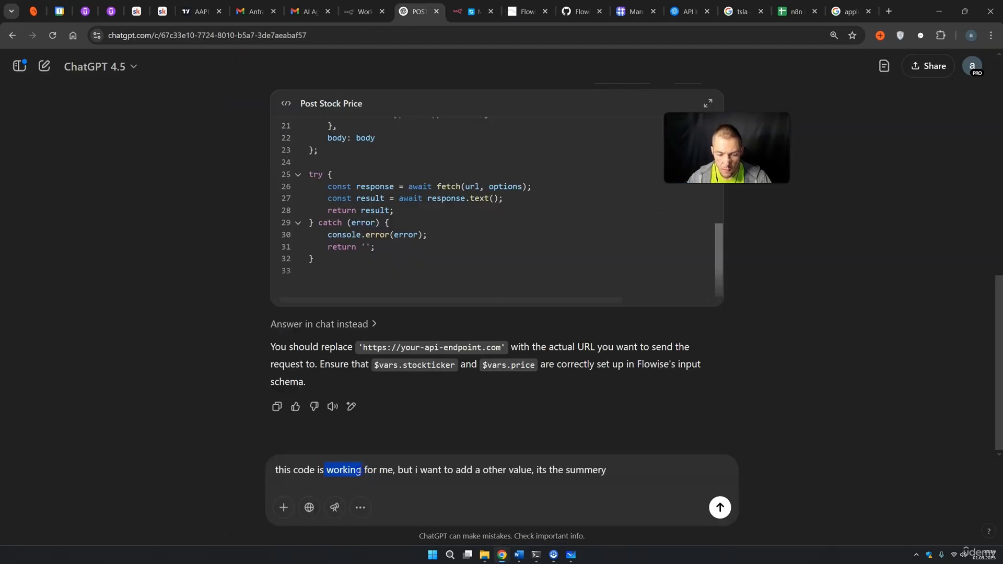
pyautogui.moveTo(356, 469); pyautogui.dragTo(393, 469)
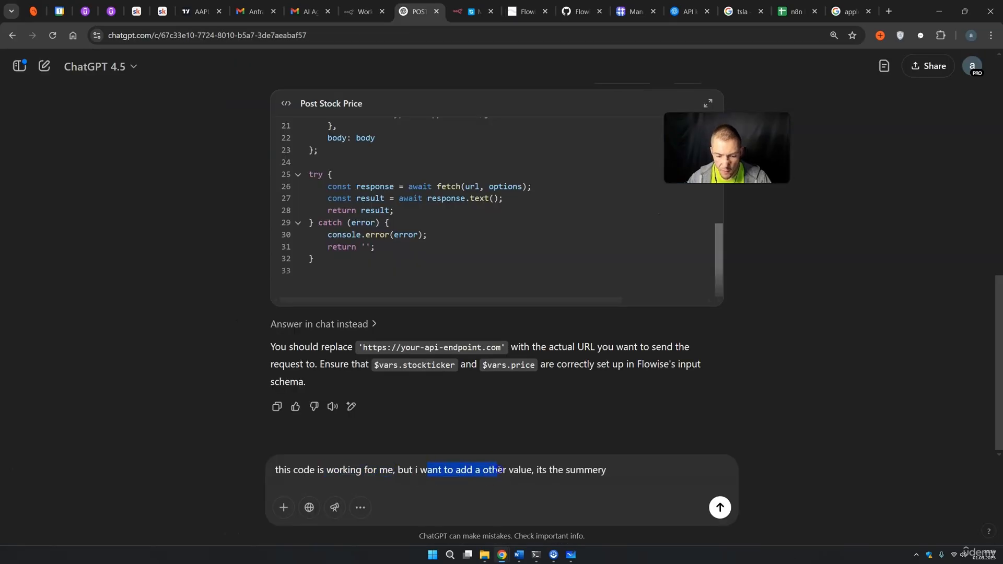
# Send ChatGPT the tool code with the request to add a summery value.
pyautogui.moveTo(520, 469); pyautogui.dragTo(617, 475)
pyautogui.click(601, 472)
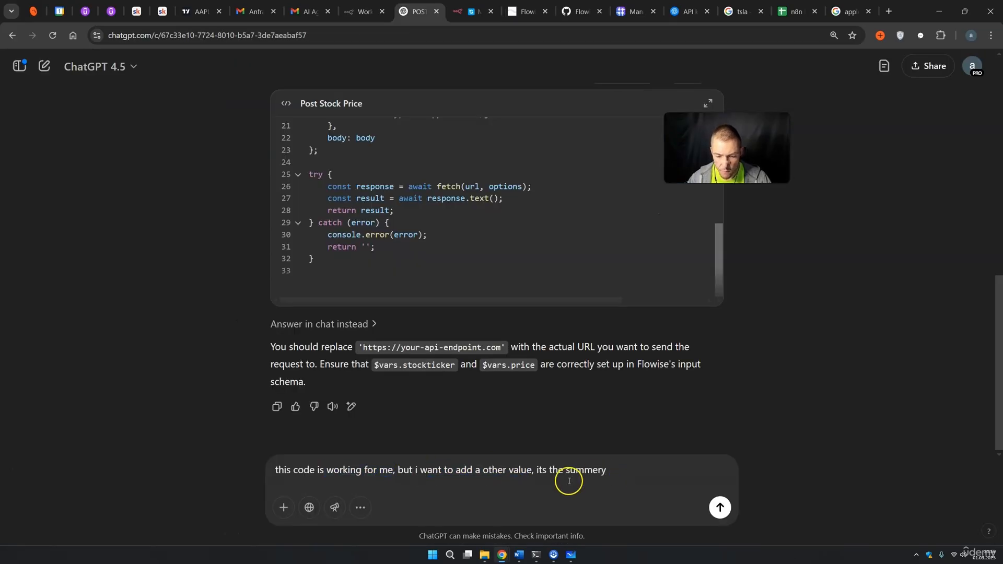
pyautogui.hotkey('shift', 'Return')
pyautogui.hotkey('shift', 'Return')
pyautogui.write('"')
pyautogui.hotkey('ctrl', 'v')
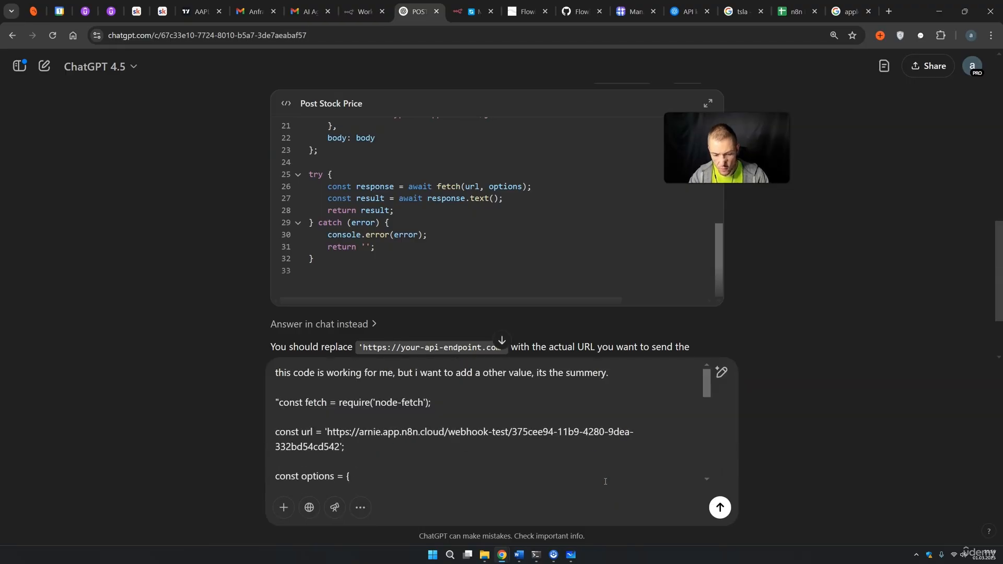
pyautogui.press('Return')
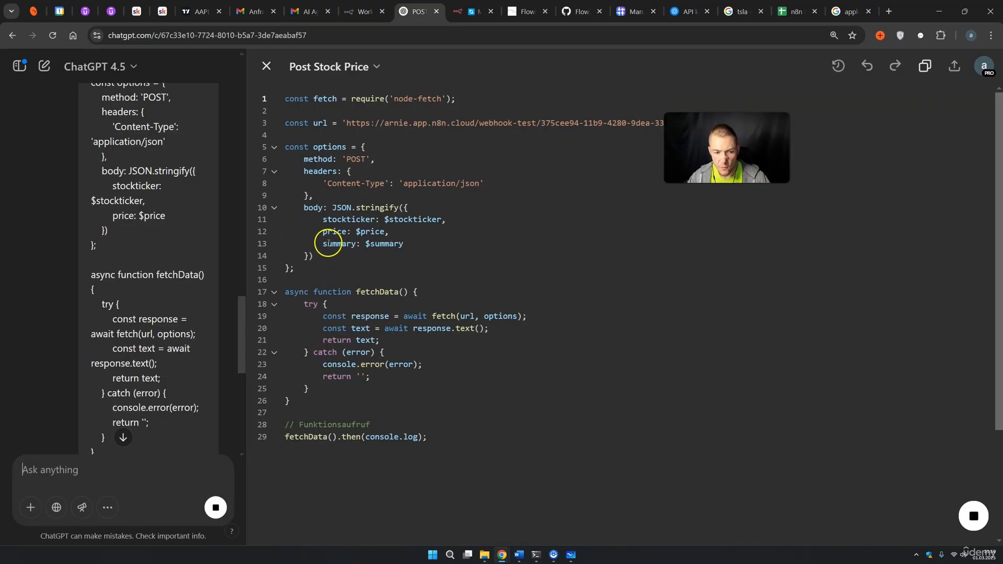
# Replace the create_sheetss code with ChatGPT's version that also posts summary, and save.
pyautogui.moveTo(322, 243); pyautogui.dragTo(406, 243)
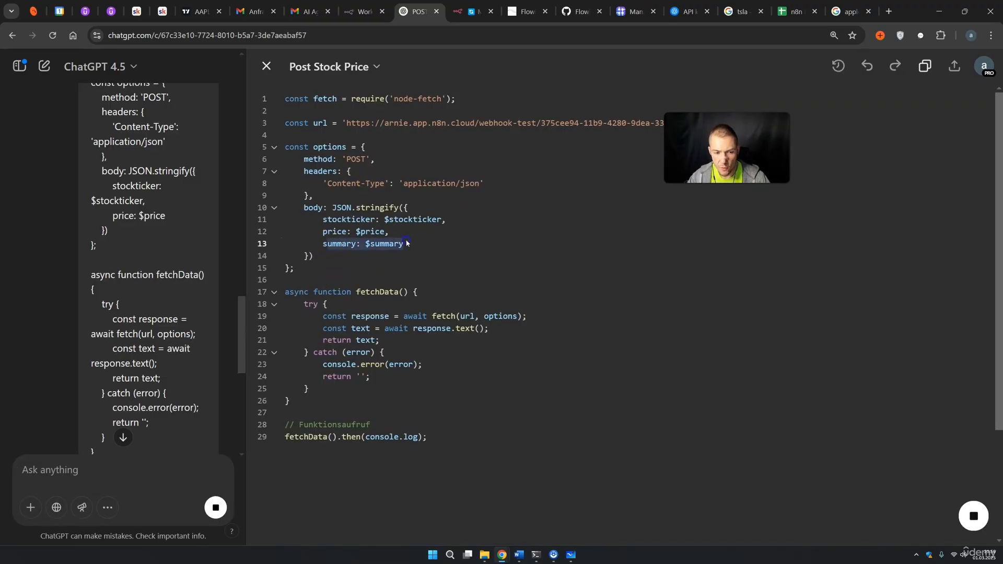
pyautogui.hotkey('ctrl', 'a')
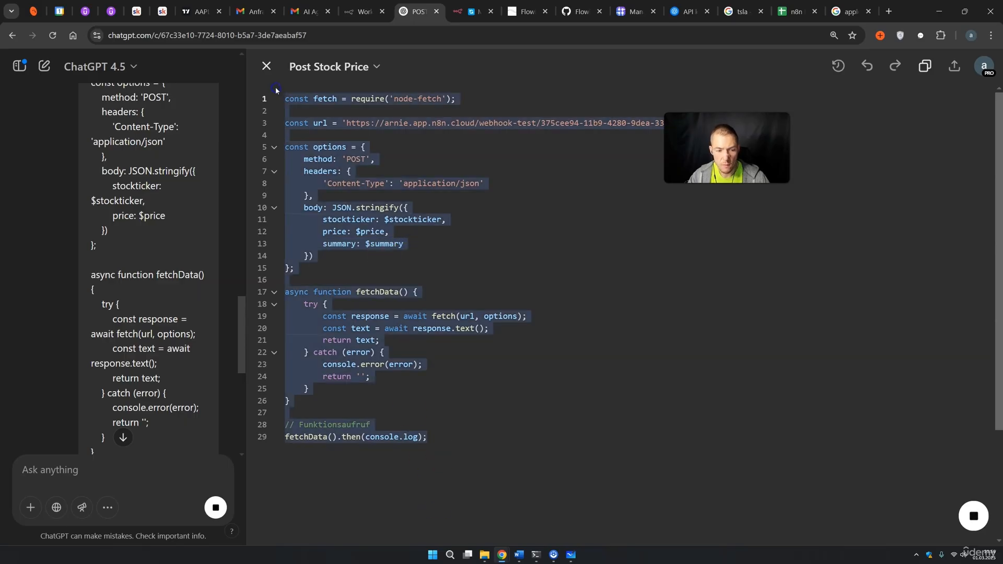
pyautogui.click(525, 11)
pyautogui.moveTo(313, 458); pyautogui.dragTo(302, 147)
pyautogui.hotkey('ctrl', 'v')
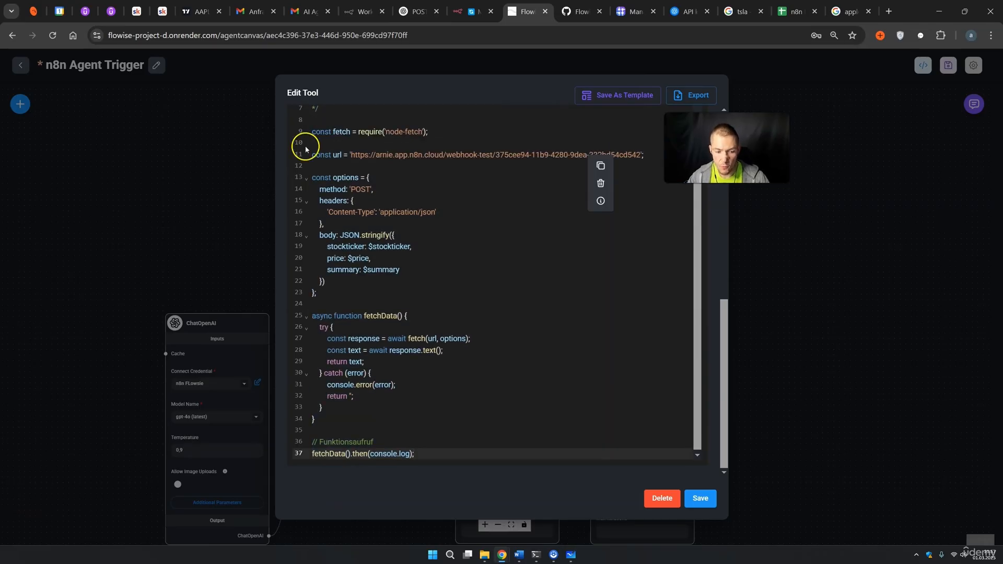
pyautogui.click(700, 498)
# Start n8n's Webhook listening for a test event and select the test URL in Flowise's code.
pyautogui.click(468, 12)
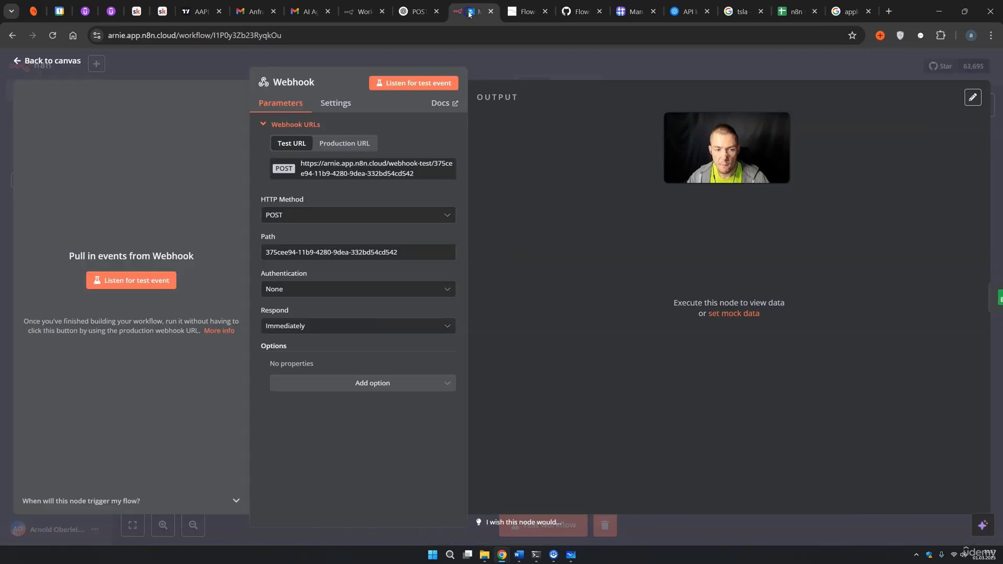
pyautogui.click(131, 280)
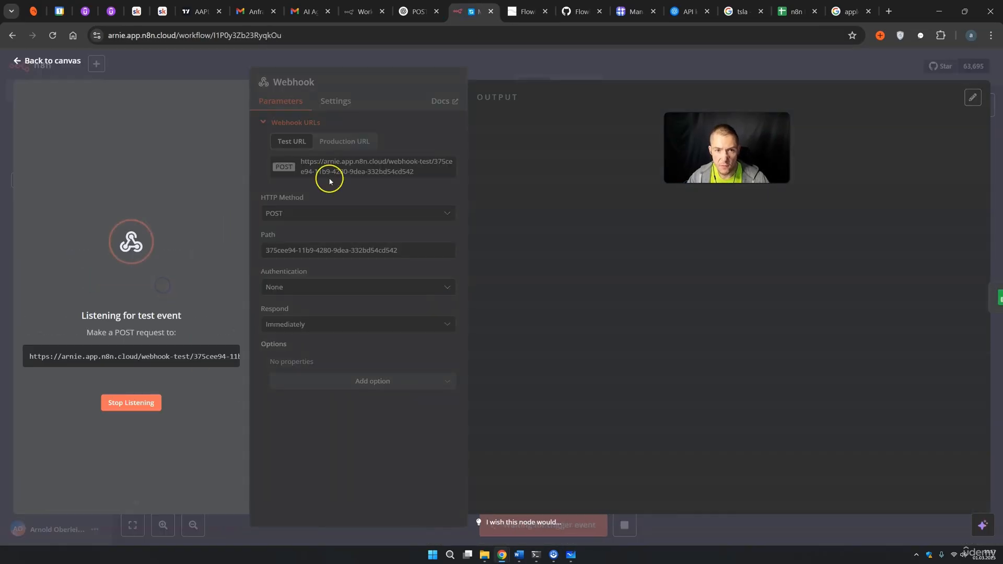
pyautogui.click(524, 12)
pyautogui.moveTo(471, 327); pyautogui.dragTo(521, 326)
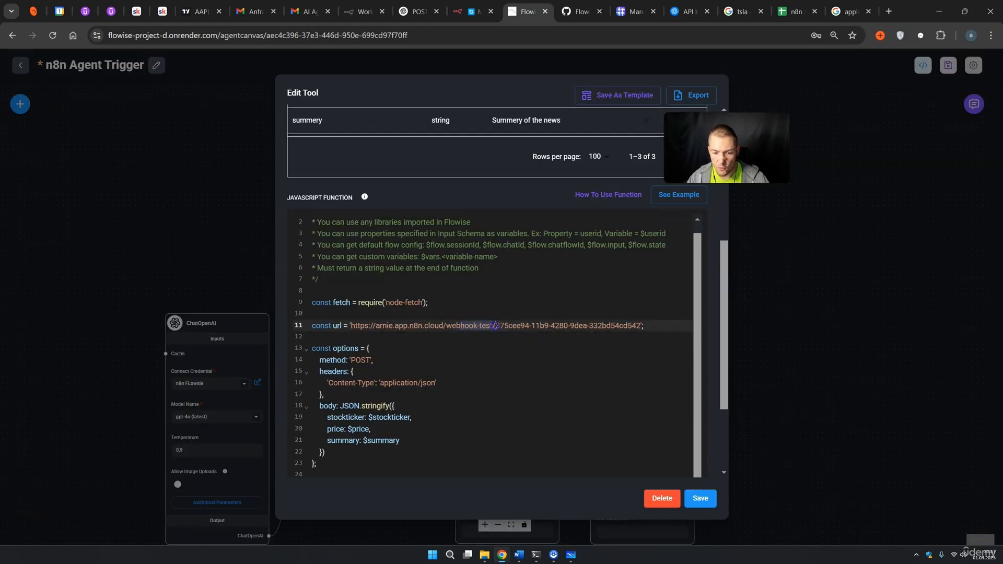
# Save the agent flow and send the NVIDIA news and price request in the chat.
pyautogui.click(800, 227)
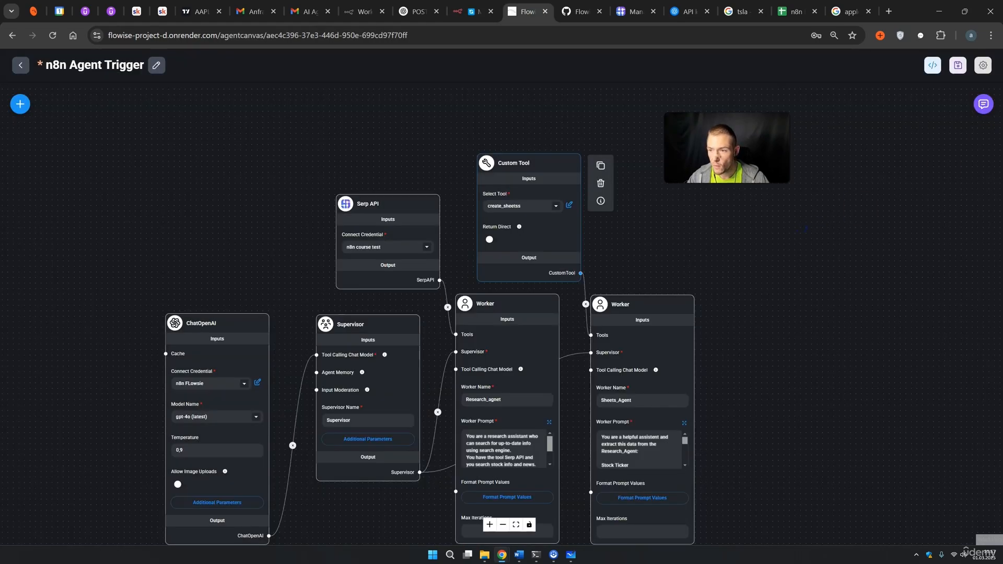
pyautogui.click(958, 64)
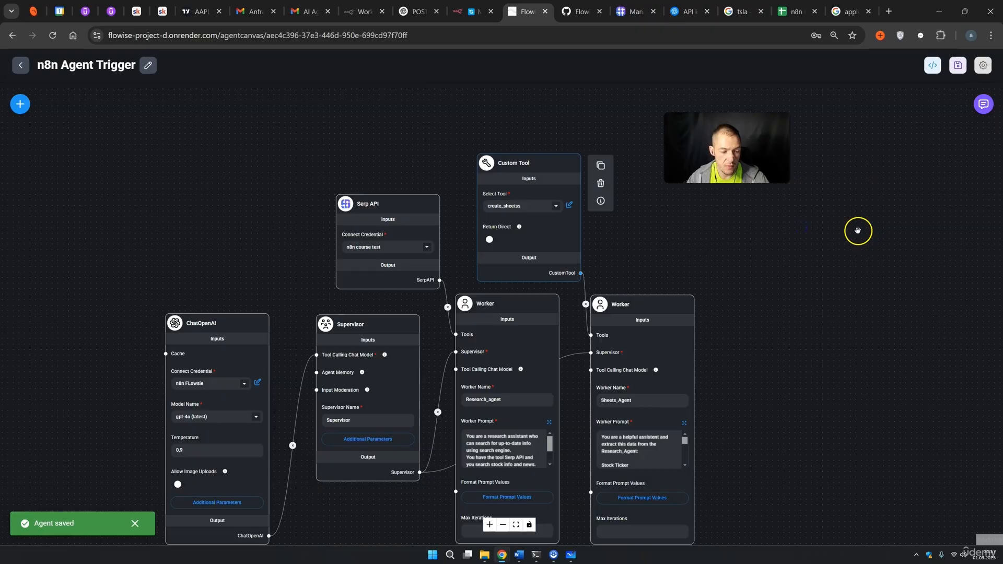
pyautogui.click(984, 104)
pyautogui.press('Return')
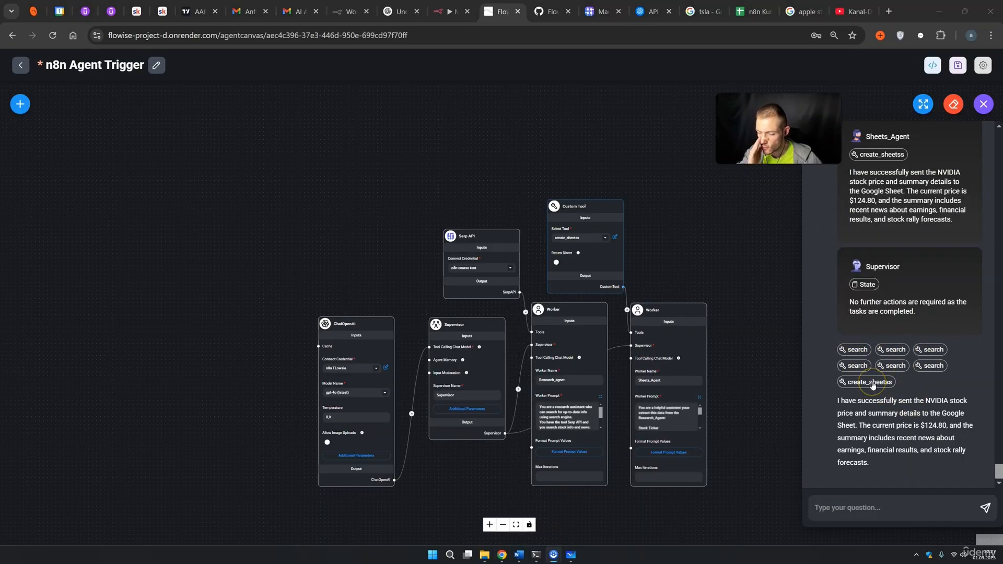
# Recheck the webhook URL in create_sheetss, then view the request n8n's Webhook received.
pyautogui.click(614, 238)
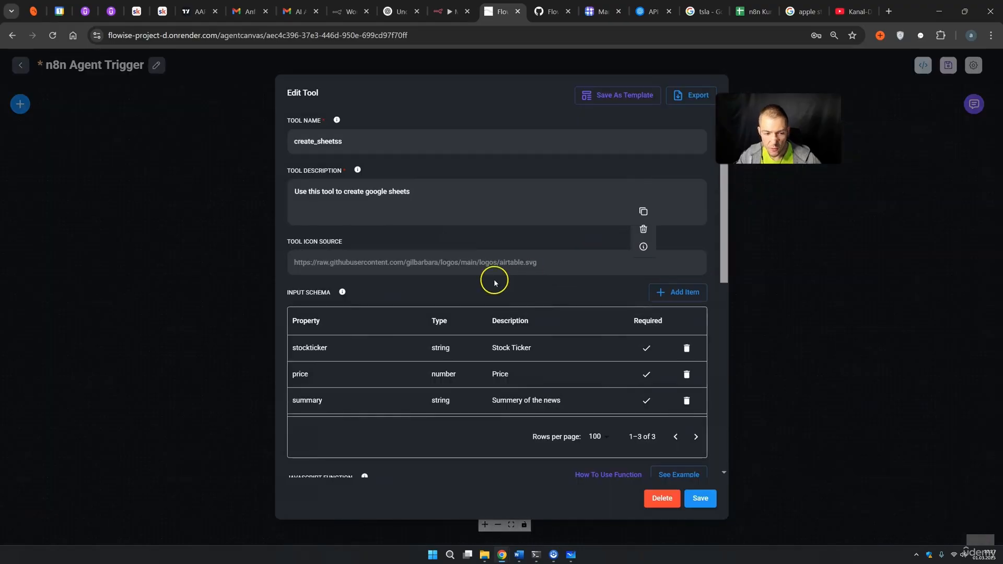
pyautogui.scroll(-3, 535, 389)
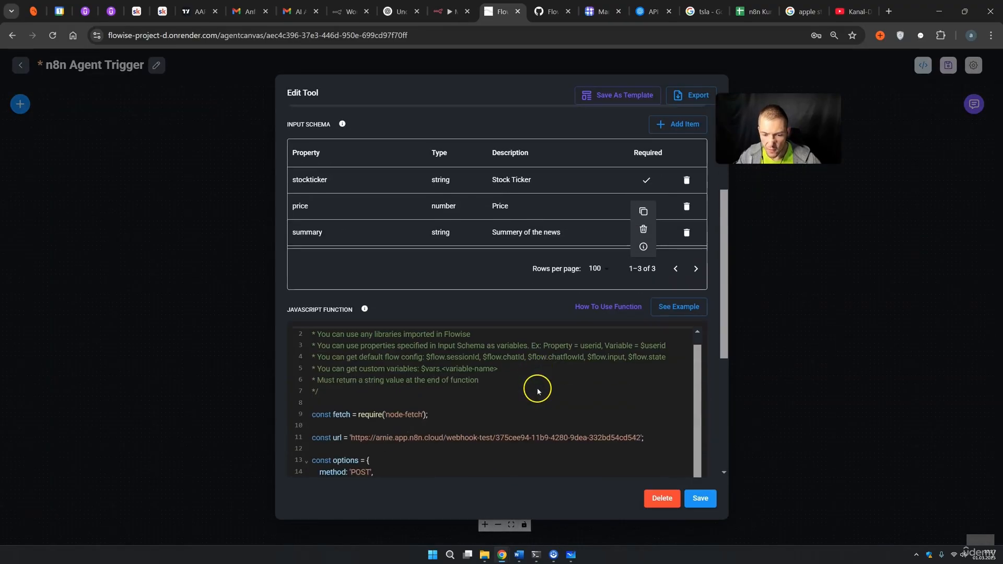
pyautogui.moveTo(374, 385); pyautogui.dragTo(545, 379)
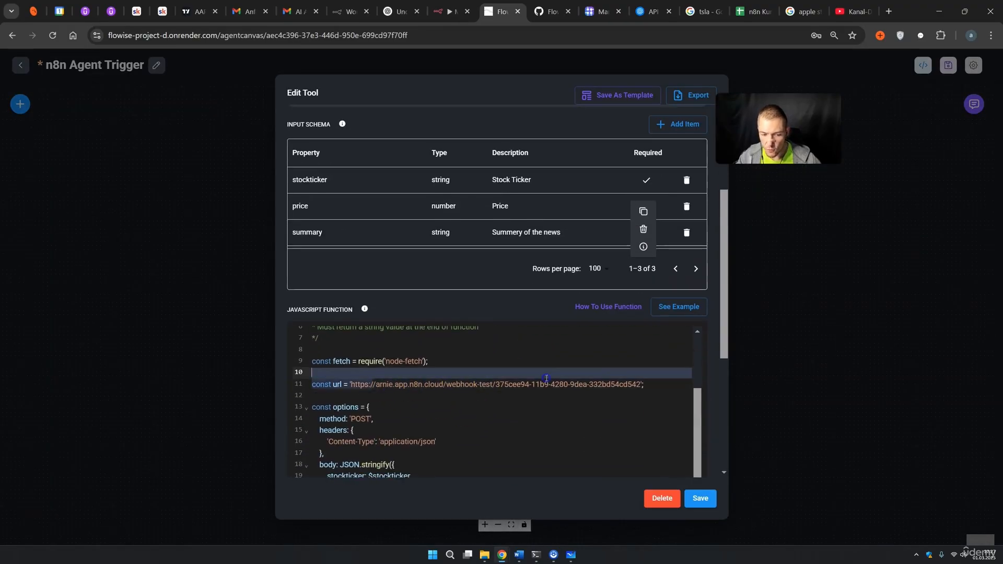
pyautogui.click(805, 352)
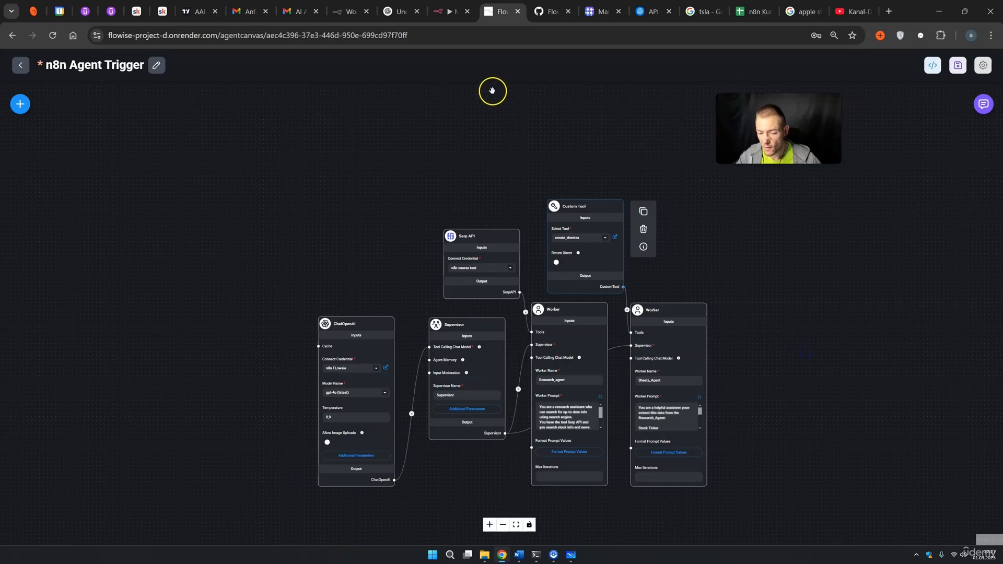
pyautogui.click(448, 12)
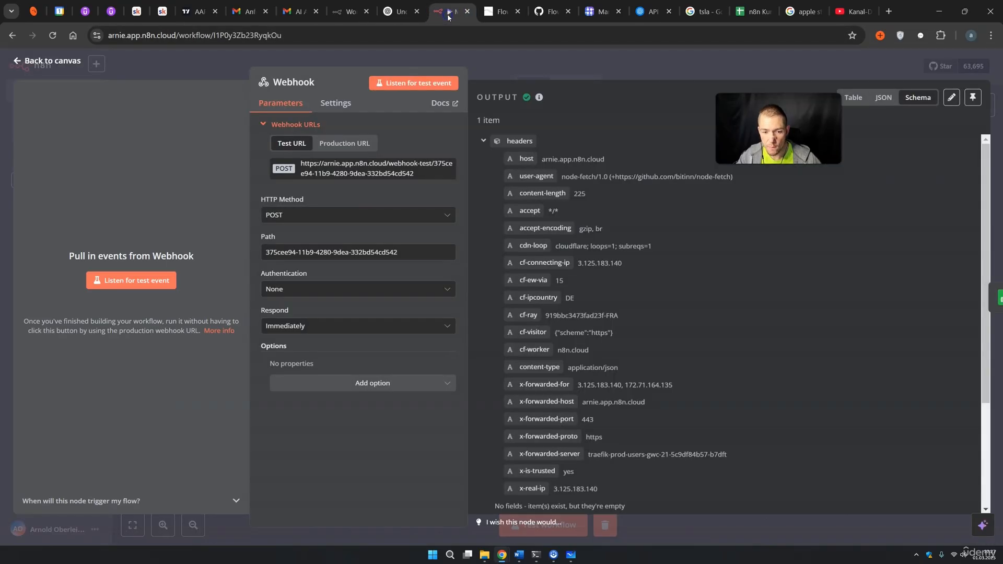
# Verify the Webhook body shows NVDA, 124.8 and a news summary, then return to the canvas.
pyautogui.scroll(-5, 638, 199)
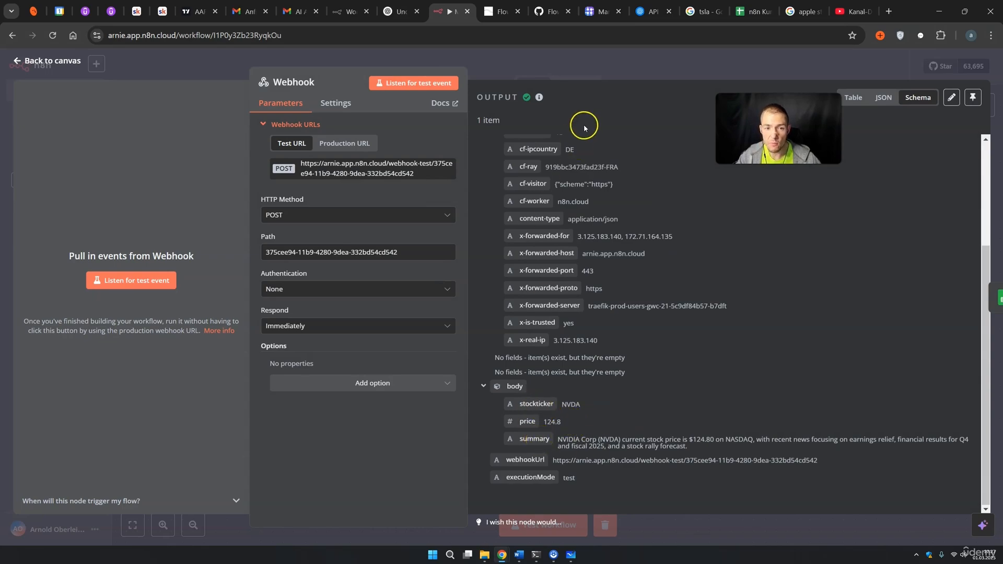
pyautogui.click(635, 78)
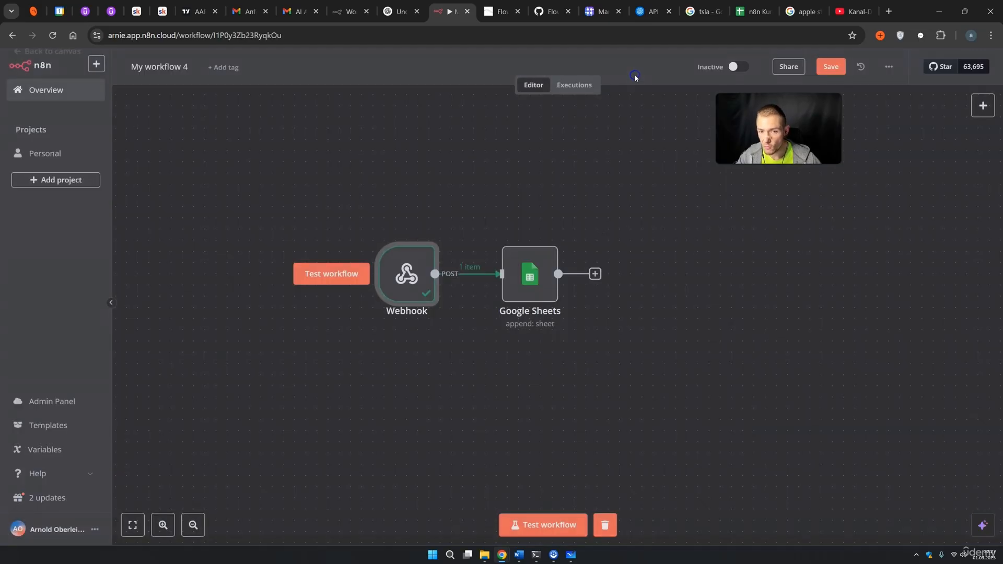
# Clear rows A2:C5 in the n8n Kurs test sheet and put a Summary header in C1.
pyautogui.click(741, 13)
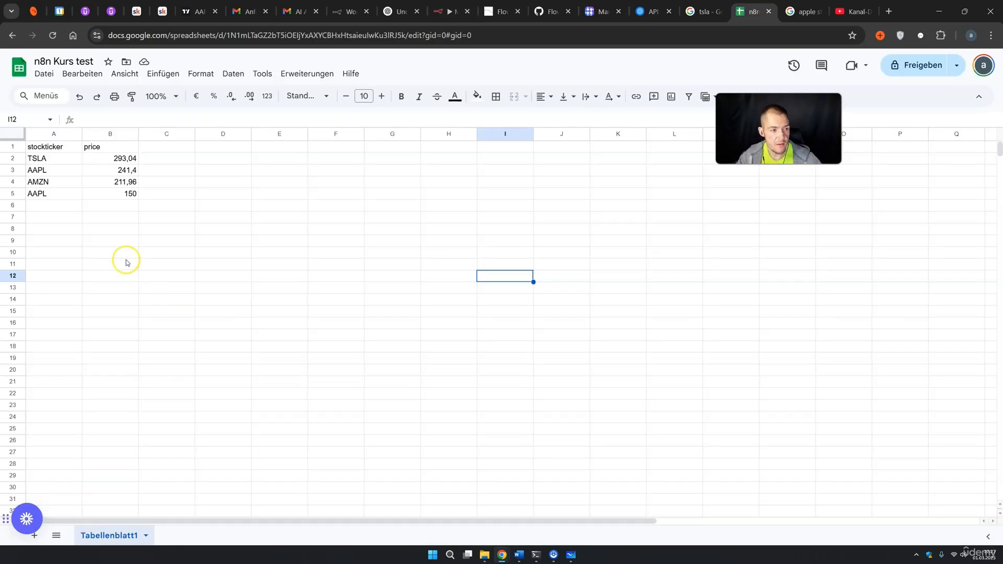
pyautogui.click(164, 146)
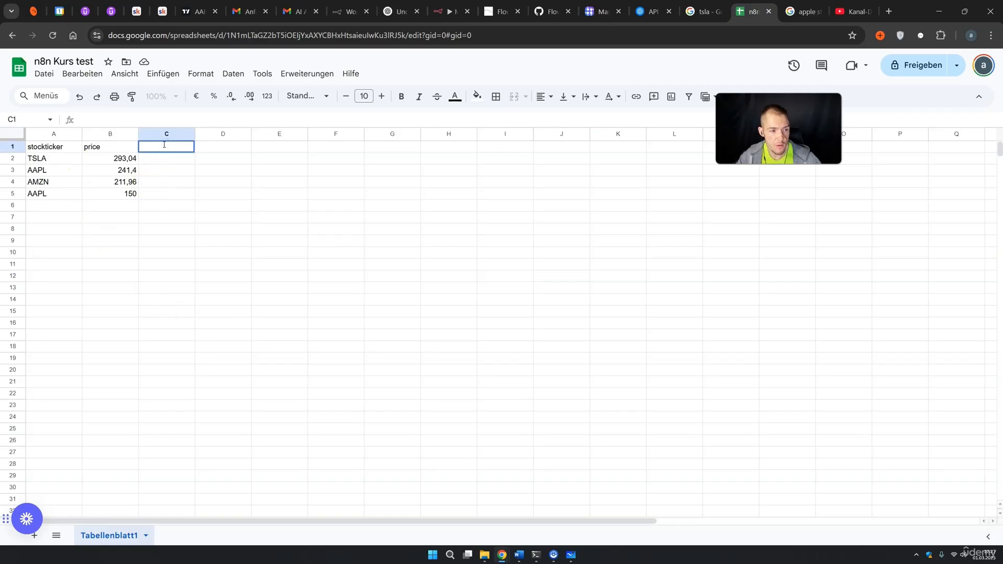
pyautogui.moveTo(157, 195); pyautogui.dragTo(57, 163)
pyautogui.press('Delete')
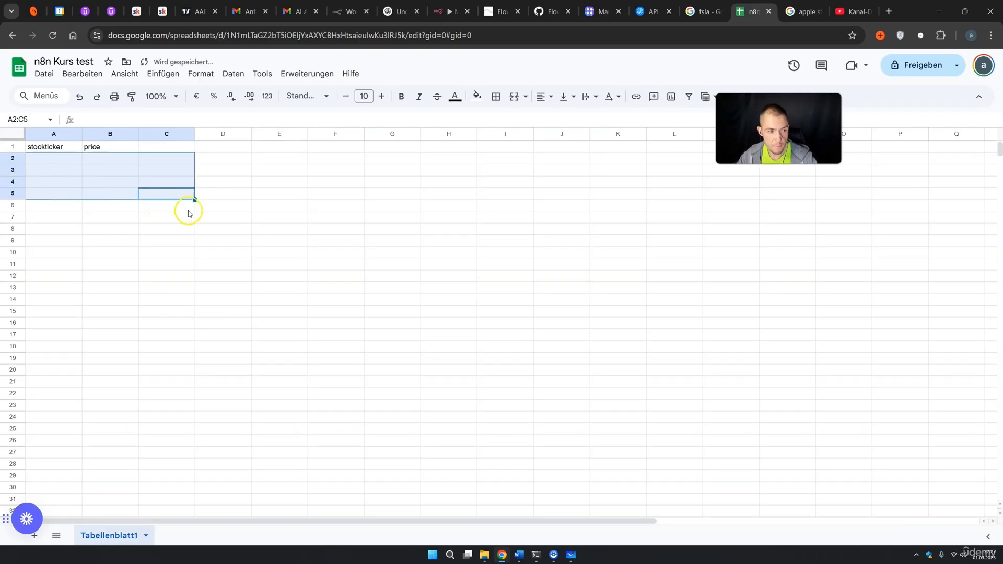
pyautogui.doubleClick(164, 146)
pyautogui.write('Summary')
pyautogui.click(212, 175)
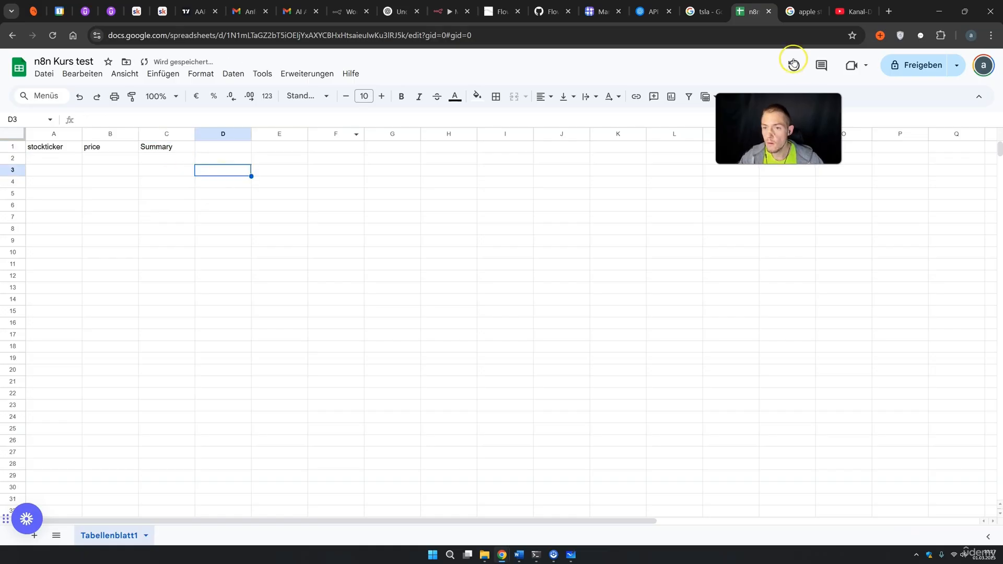
pyautogui.click(486, 16)
pyautogui.click(452, 11)
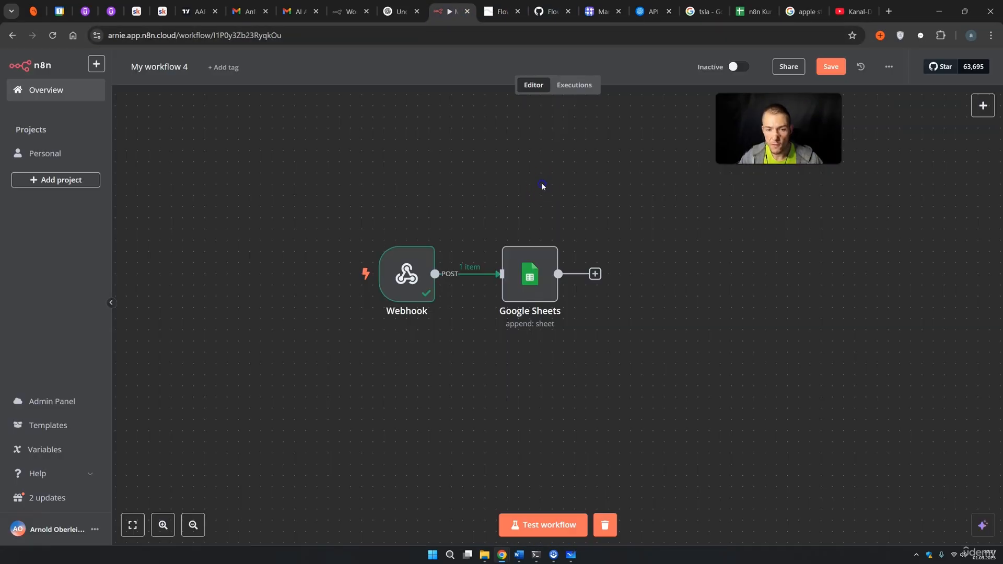
# Map body.summary into the Google Sheets node's Summary column and run Test workflow.
pyautogui.doubleClick(517, 287)
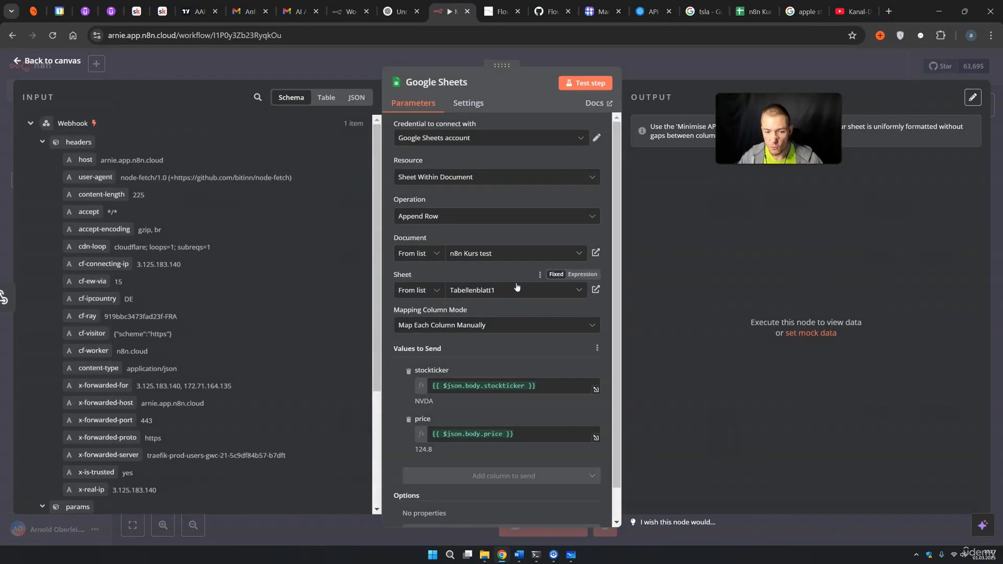
pyautogui.click(465, 324)
pyautogui.click(468, 323)
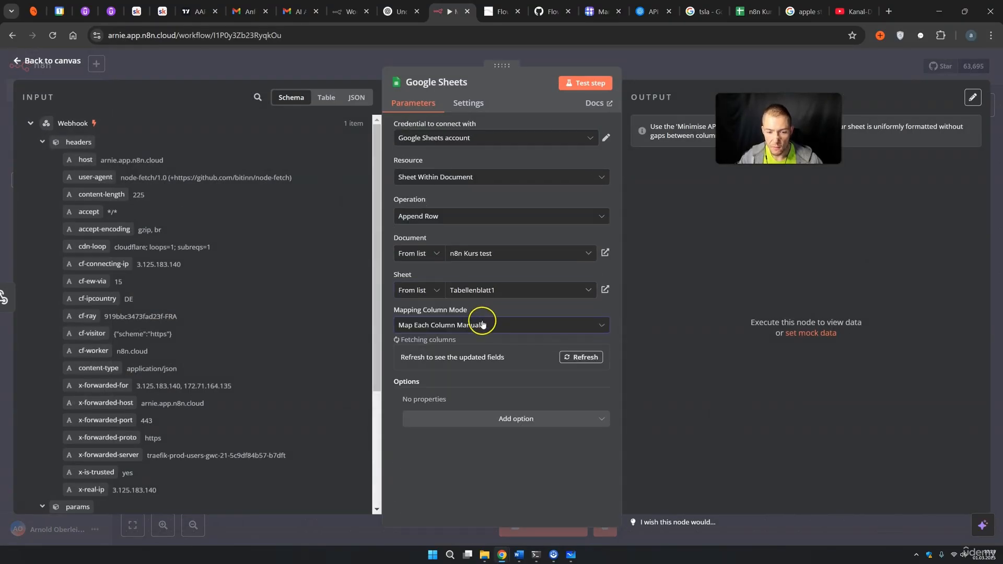
pyautogui.scroll(-2, 470, 397)
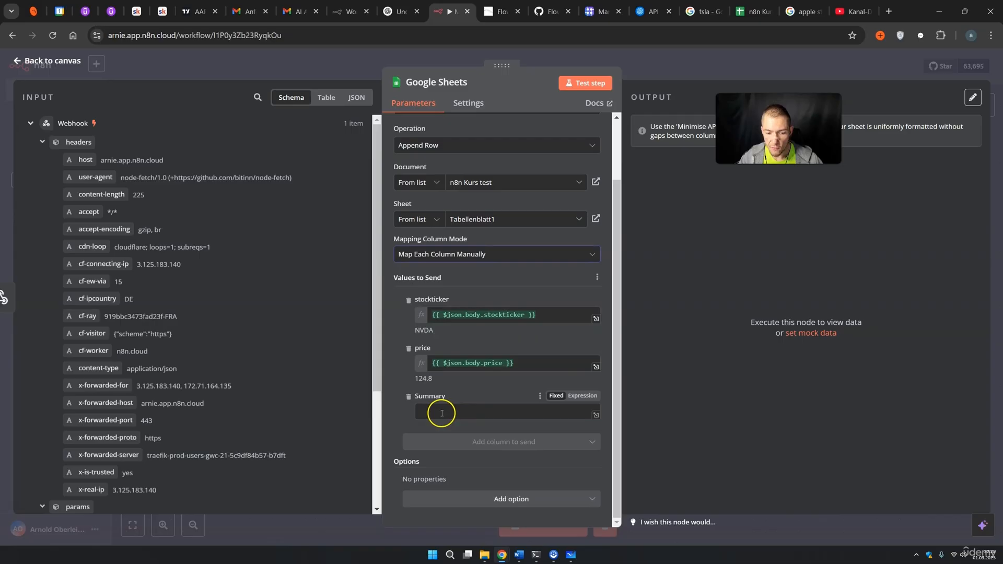
pyautogui.scroll(-3, 233, 343)
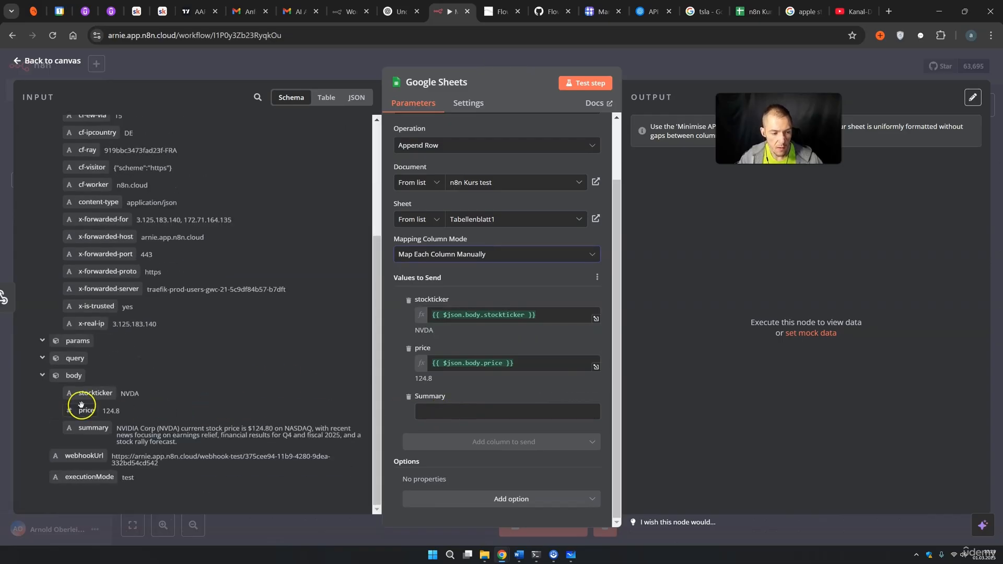
pyautogui.moveTo(91, 429); pyautogui.dragTo(448, 420)
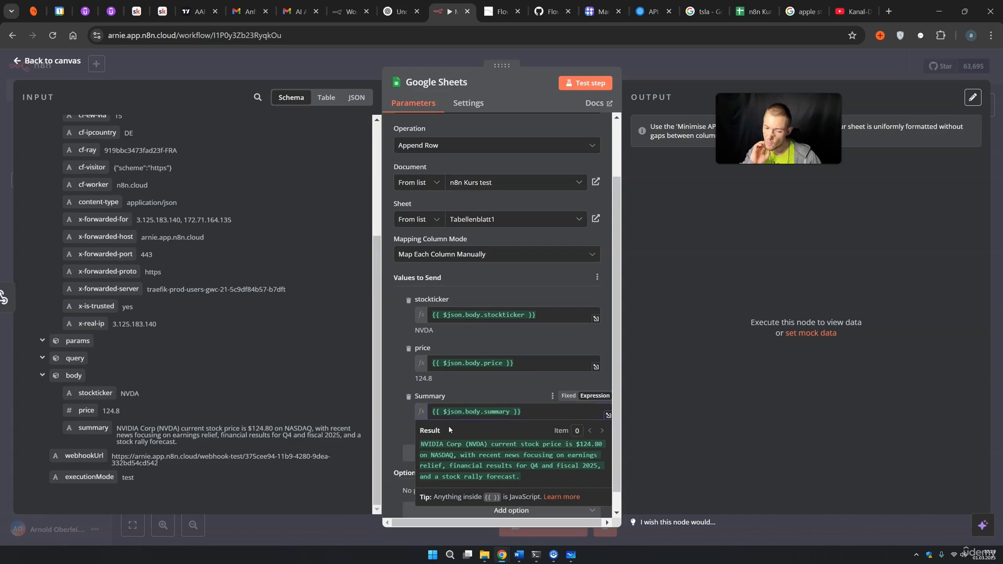
pyautogui.click(688, 64)
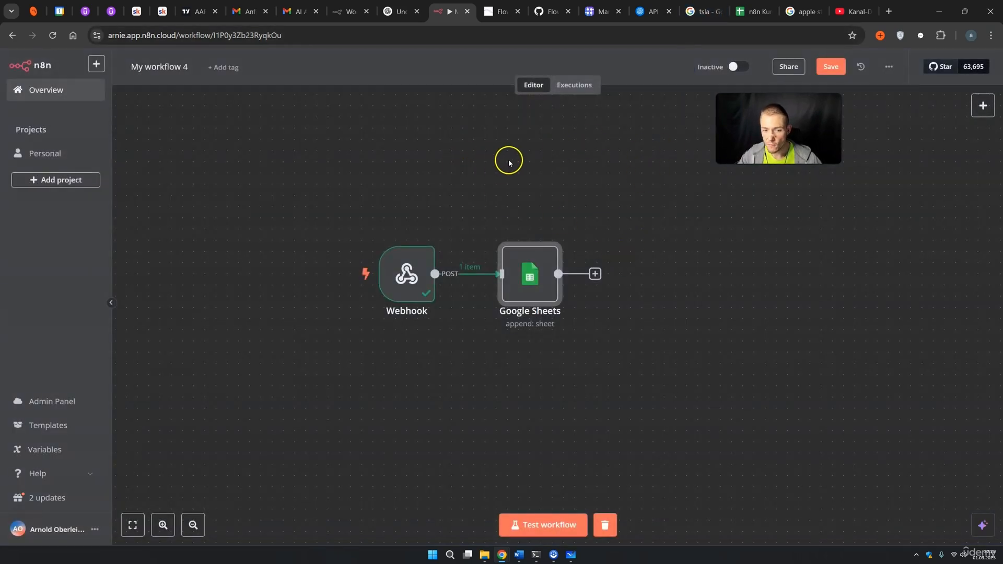
pyautogui.click(566, 519)
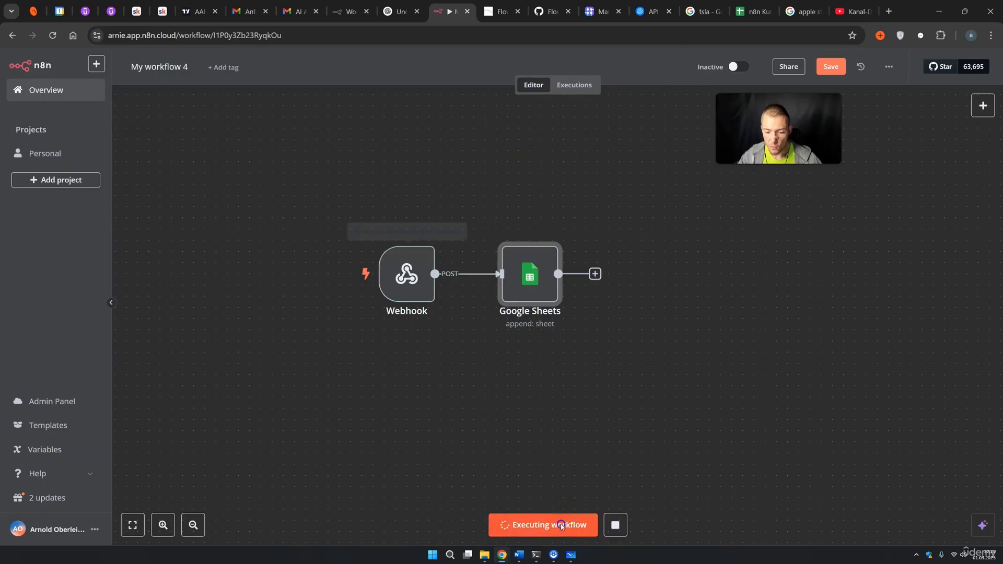
pyautogui.click(498, 11)
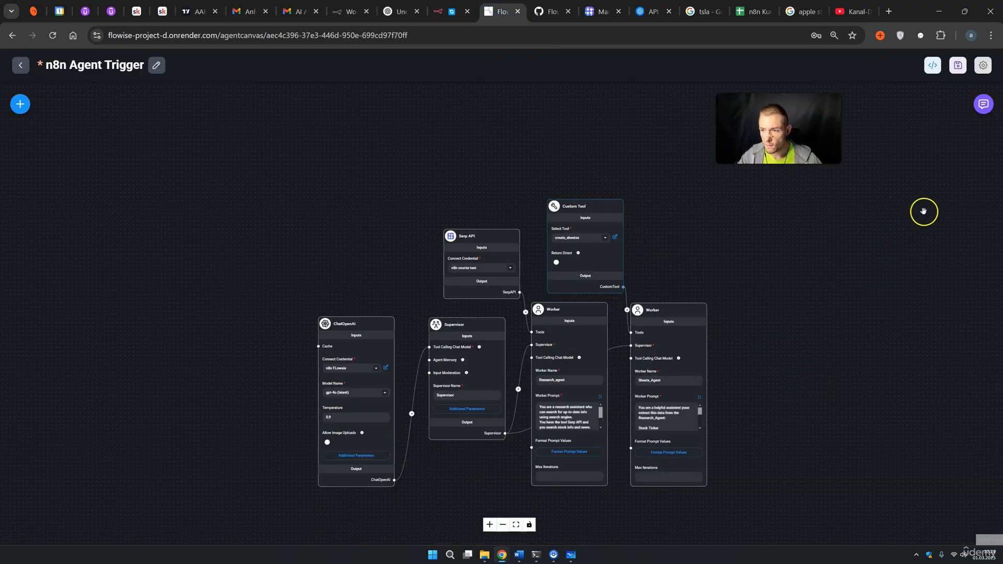
# Ask the agent chat for 'meta news and price' and let Sheets_Agent submit the results.
pyautogui.click(982, 103)
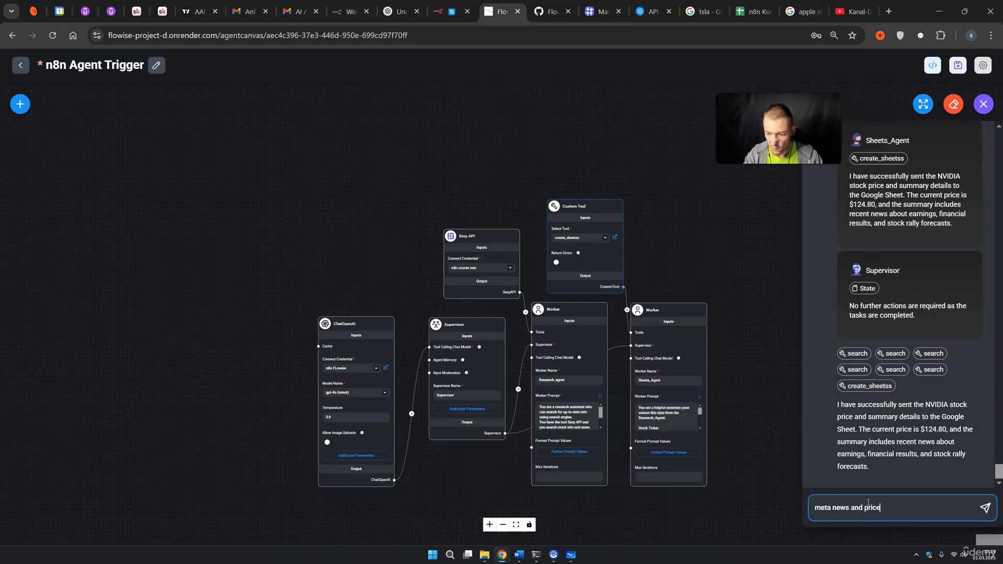
pyautogui.press('Return')
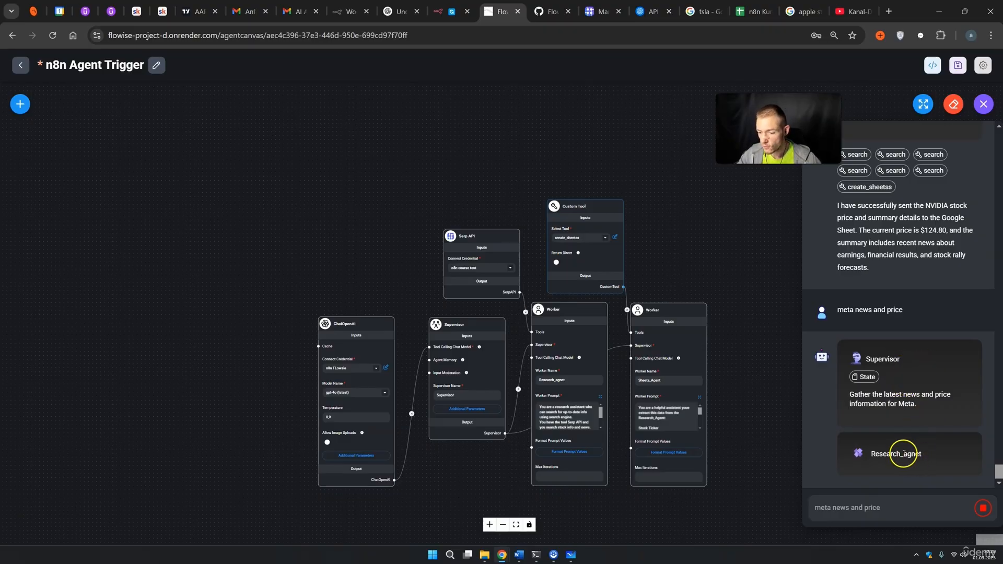
pyautogui.moveTo(471, 256)
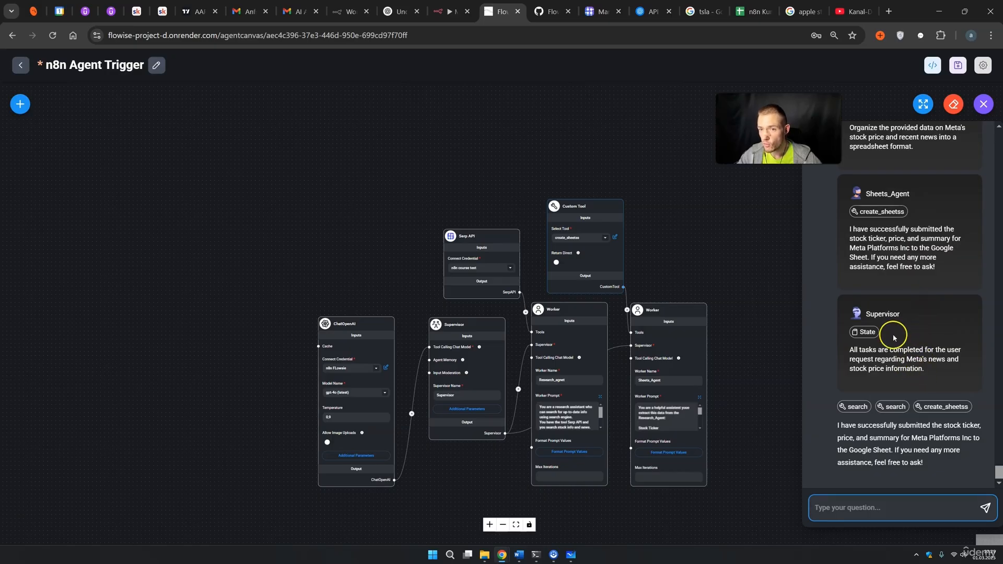
# Check the new sheet row: ticker META in A2, price 668,2 in B2, summary in C2.
pyautogui.click(746, 15)
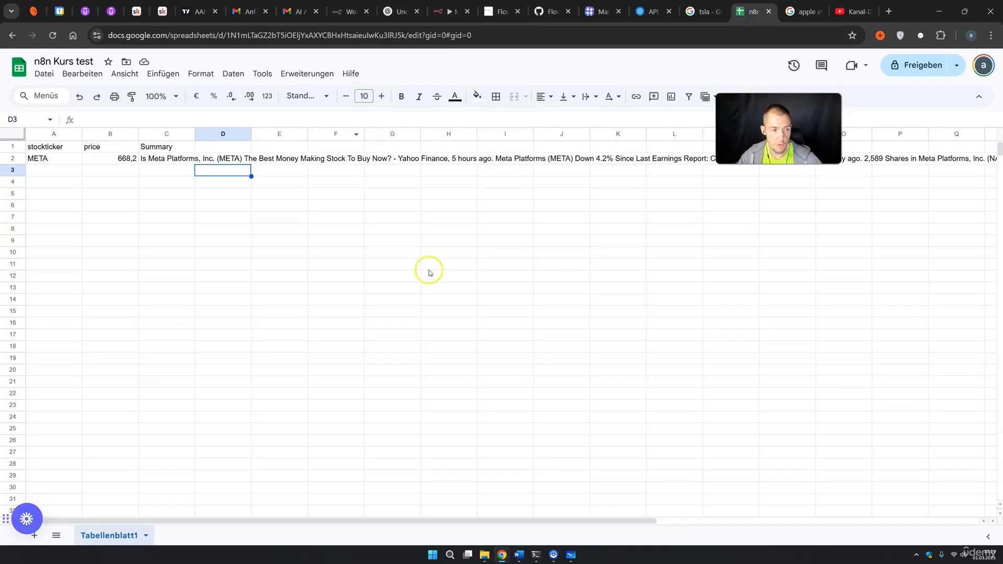
pyautogui.click(47, 159)
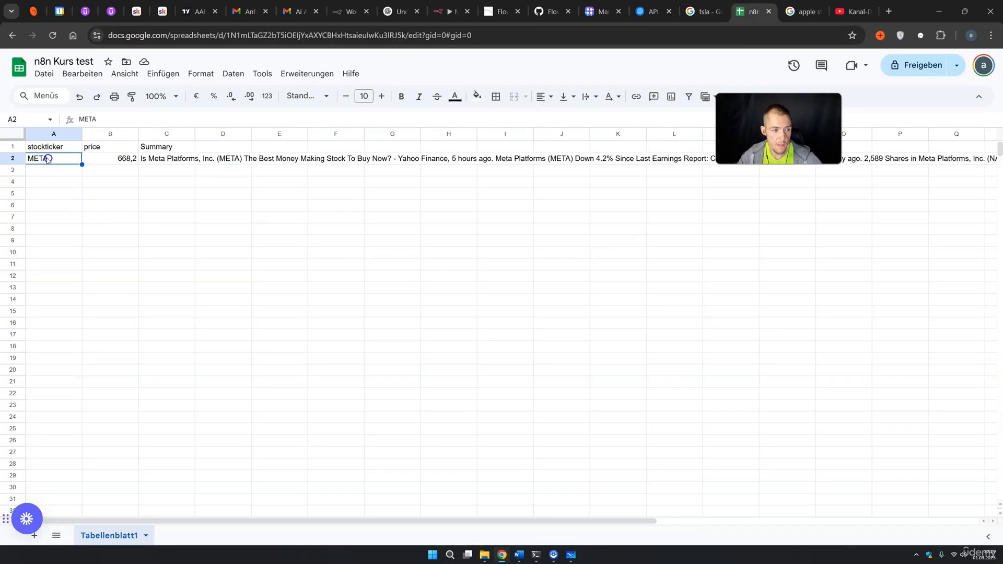
pyautogui.click(110, 158)
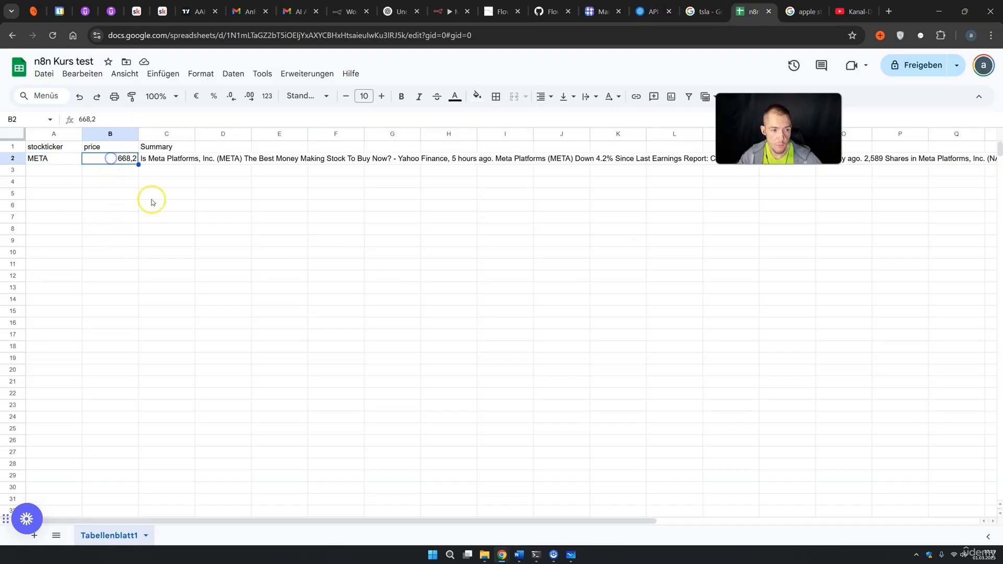
pyautogui.click(164, 158)
pyautogui.click(199, 208)
pyautogui.click(169, 160)
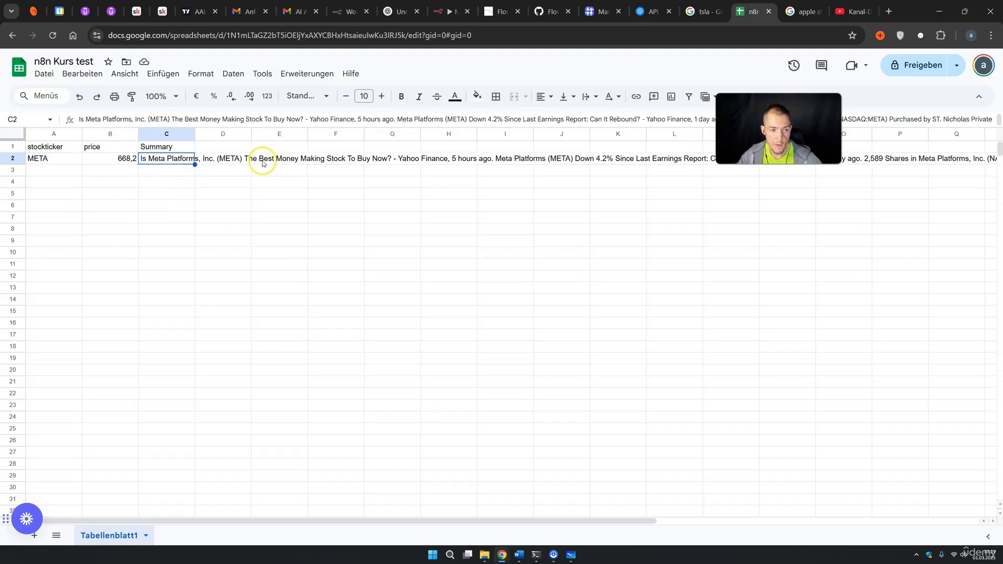
# Select E2:G2 to read the long summary spilling across row 2, then go back to Flowise.
pyautogui.click(297, 159)
pyautogui.moveTo(298, 159); pyautogui.dragTo(417, 158)
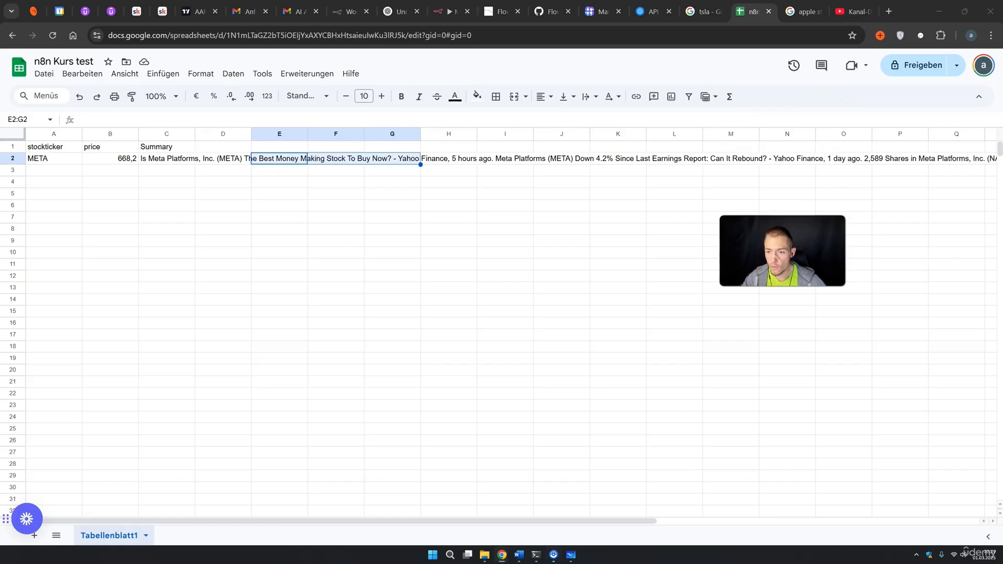
pyautogui.moveTo(517, 521); pyautogui.dragTo(393, 459)
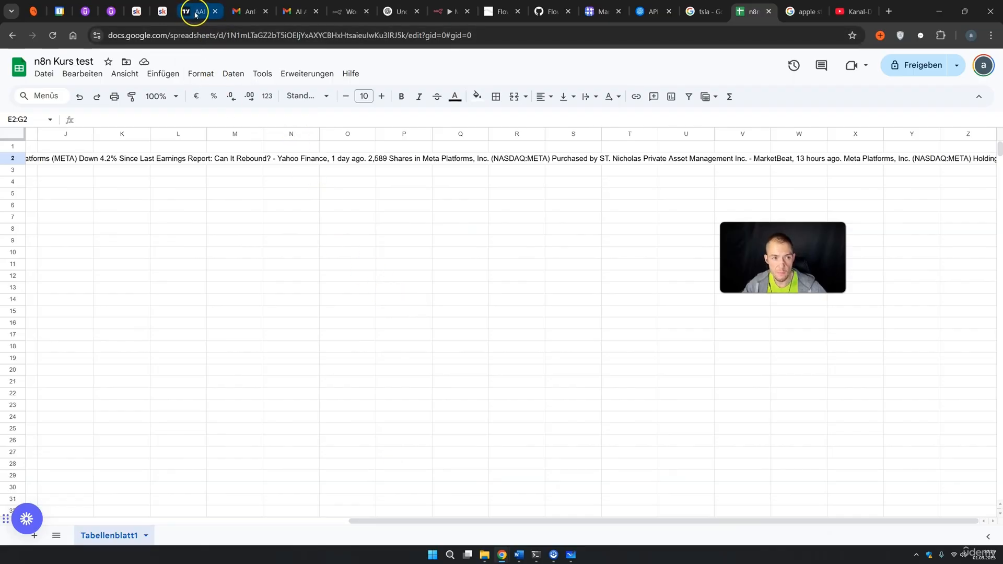
pyautogui.click(502, 11)
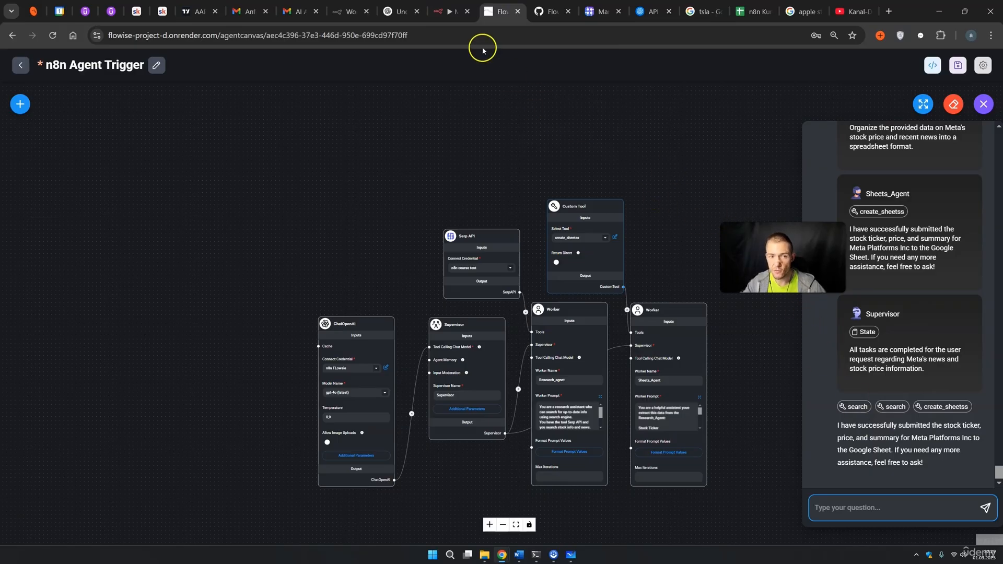
# Activate My workflow 4, view the Webhook node's production URL, then deactivate the workflow.
pyautogui.click(450, 12)
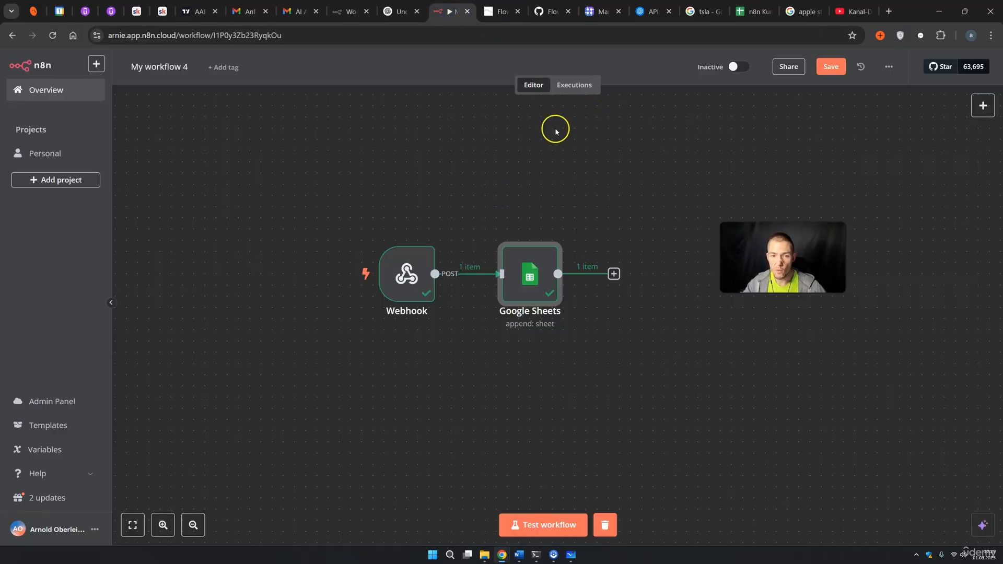
pyautogui.click(736, 68)
pyautogui.click(601, 329)
pyautogui.doubleClick(406, 273)
pyautogui.click(354, 146)
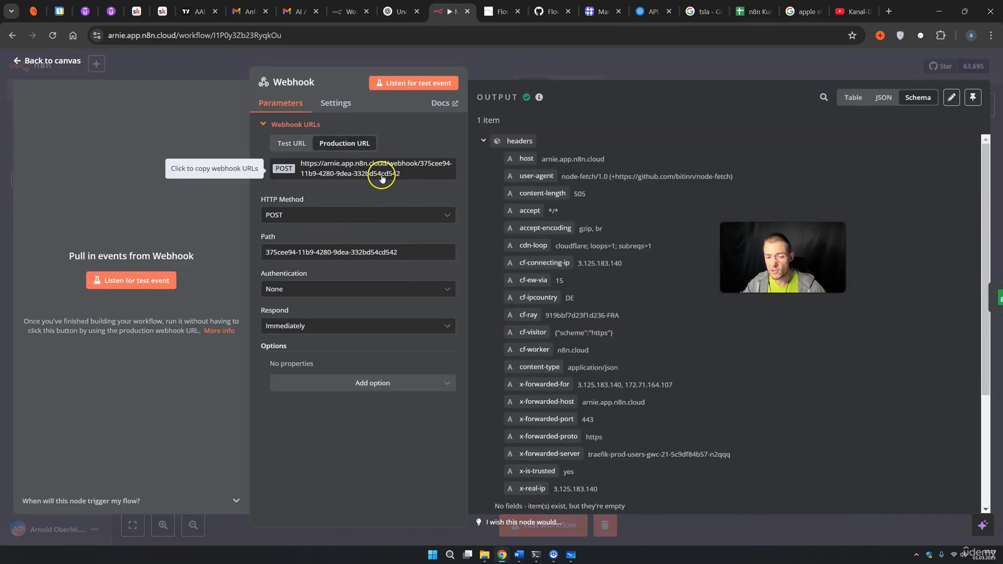
pyautogui.click(648, 73)
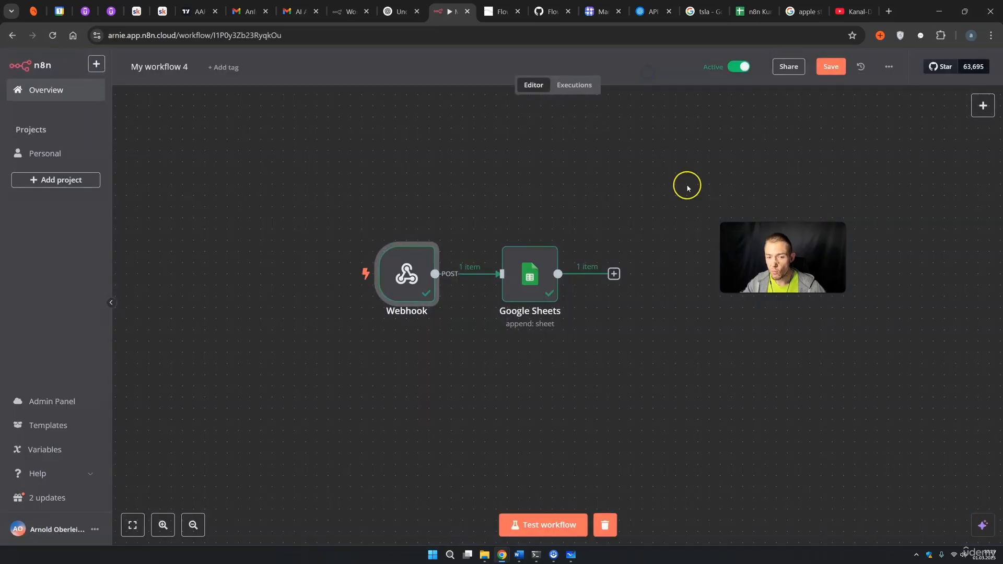
pyautogui.click(739, 66)
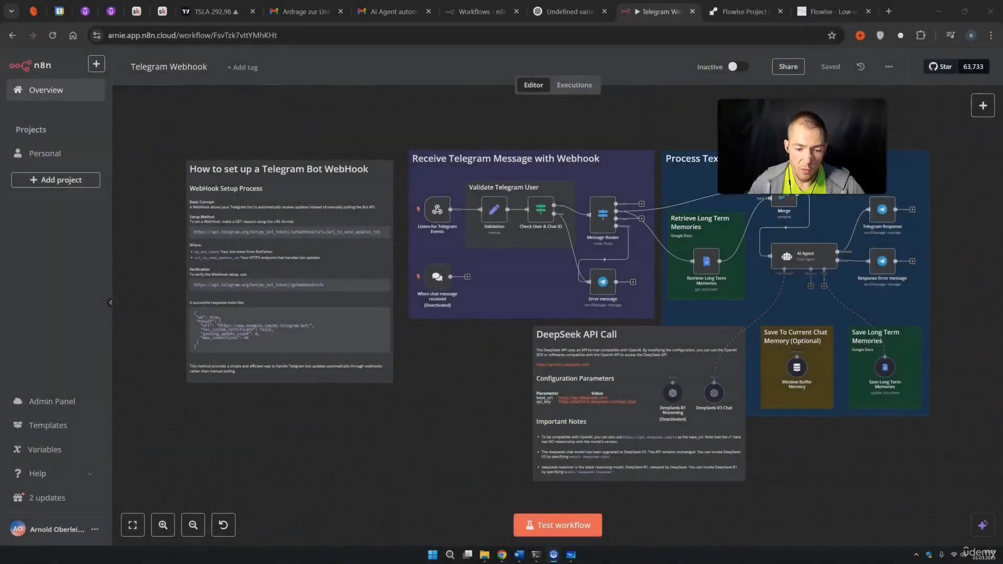
# Zoom the Telegram Webhook canvas and view the Listen for Telegram Events webhook URL.
pyautogui.scroll(2, 418, 277)
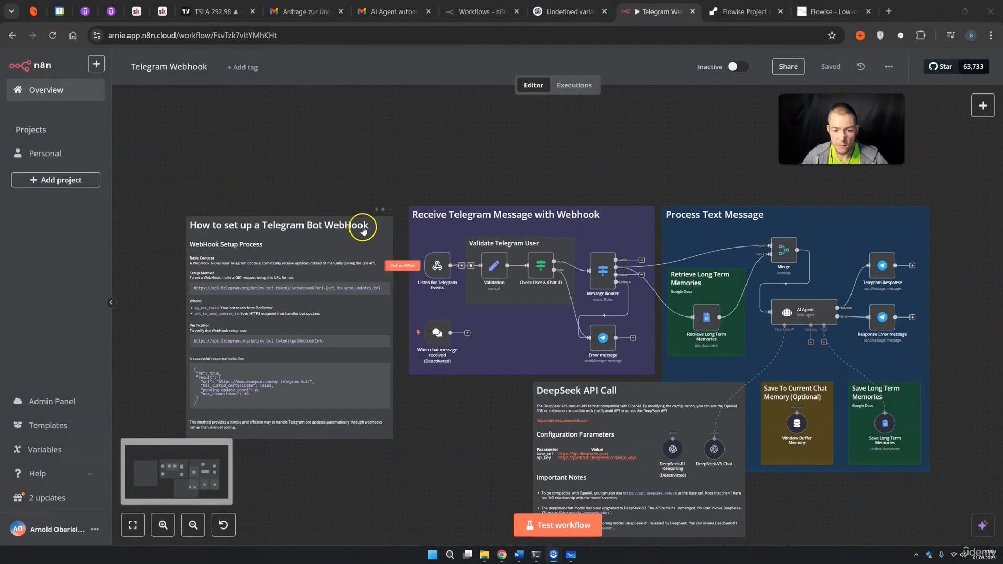
pyautogui.scroll(2, 361, 225)
pyautogui.scroll(-4, 371, 240)
pyautogui.scroll(2, 381, 246)
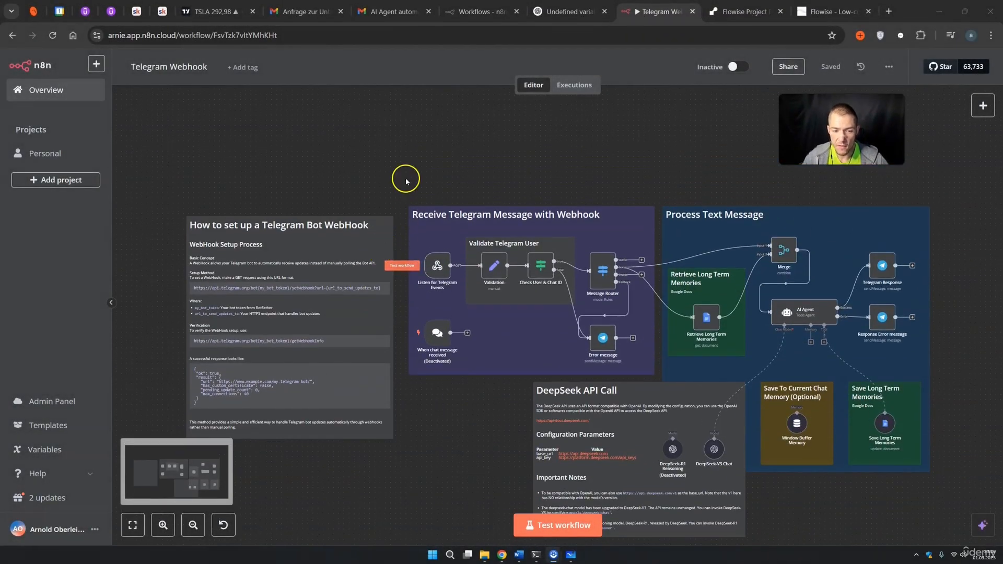
pyautogui.scroll(3, 405, 178)
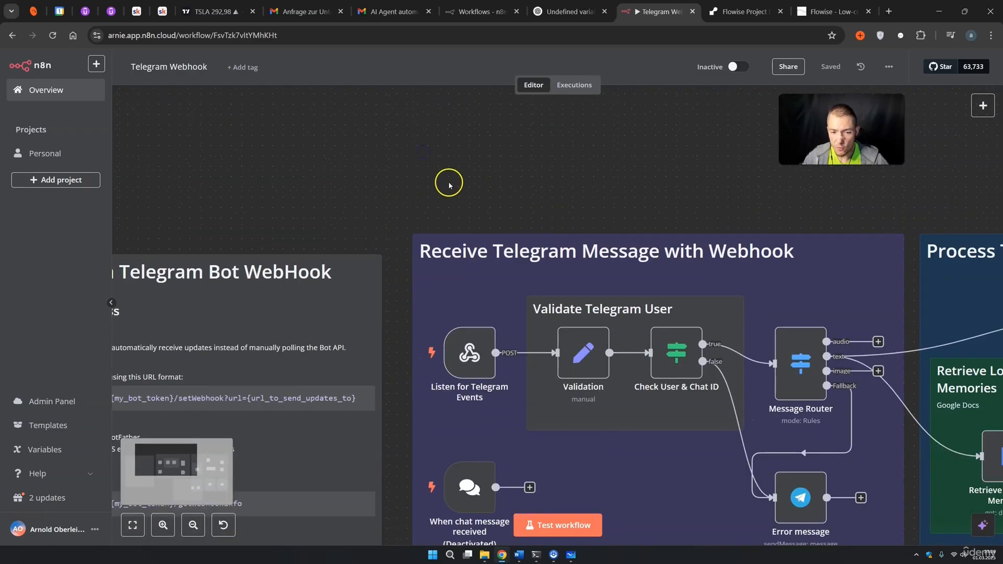
pyautogui.scroll(-4, 444, 183)
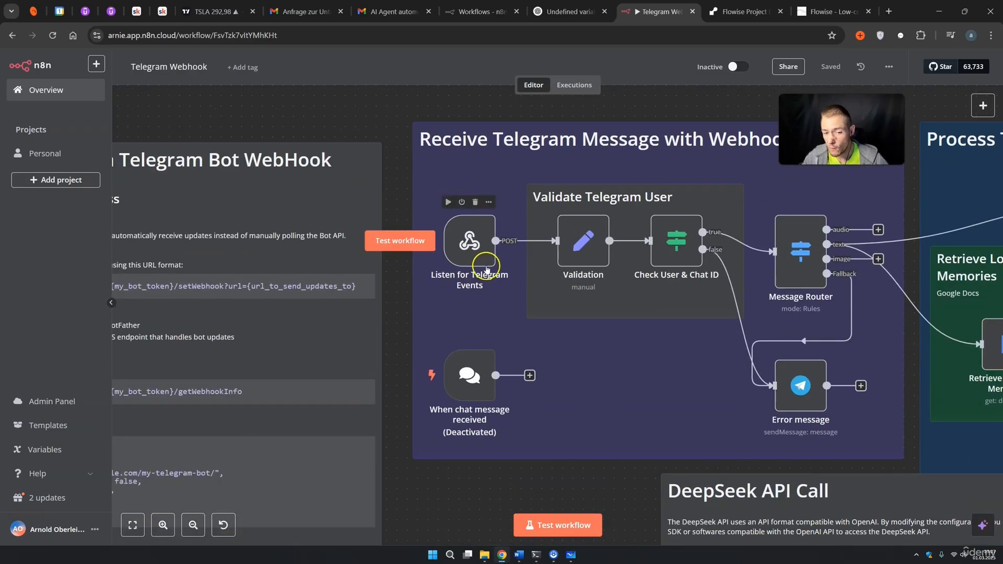
pyautogui.doubleClick(475, 249)
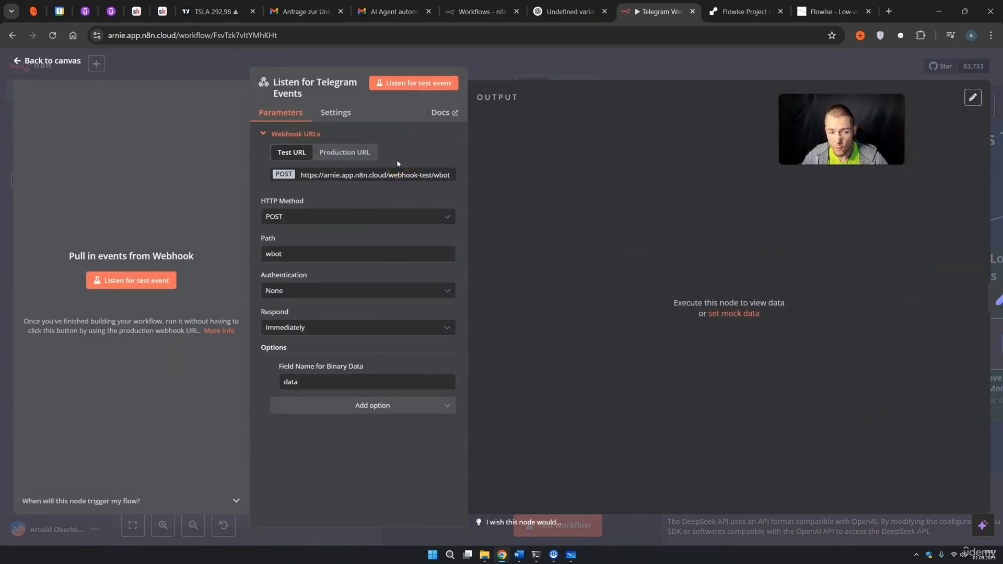
pyautogui.click(618, 75)
# Shift the webhook setup sticky note slightly to the left.
pyautogui.scroll(-2, 515, 222)
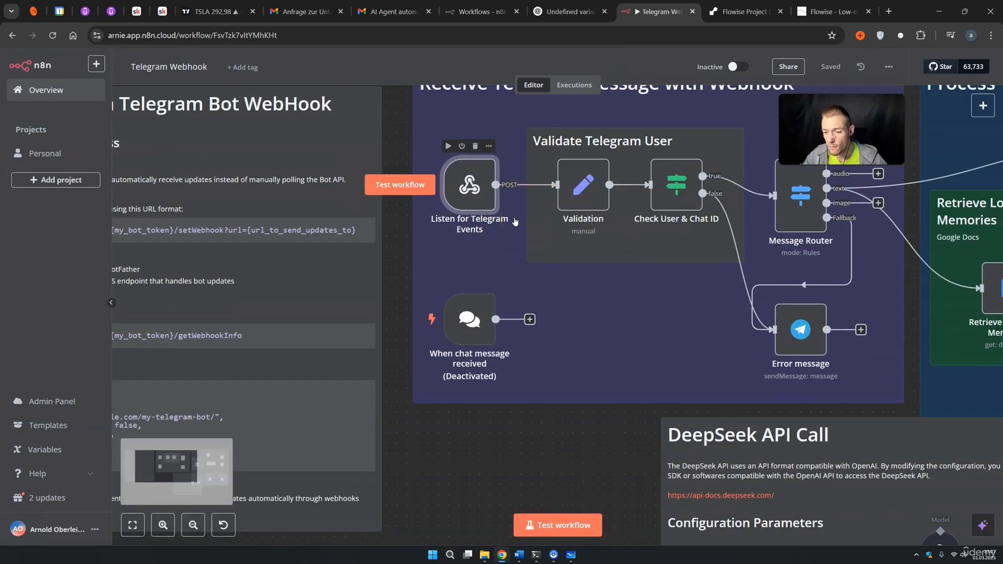
pyautogui.scroll(-5, 515, 222)
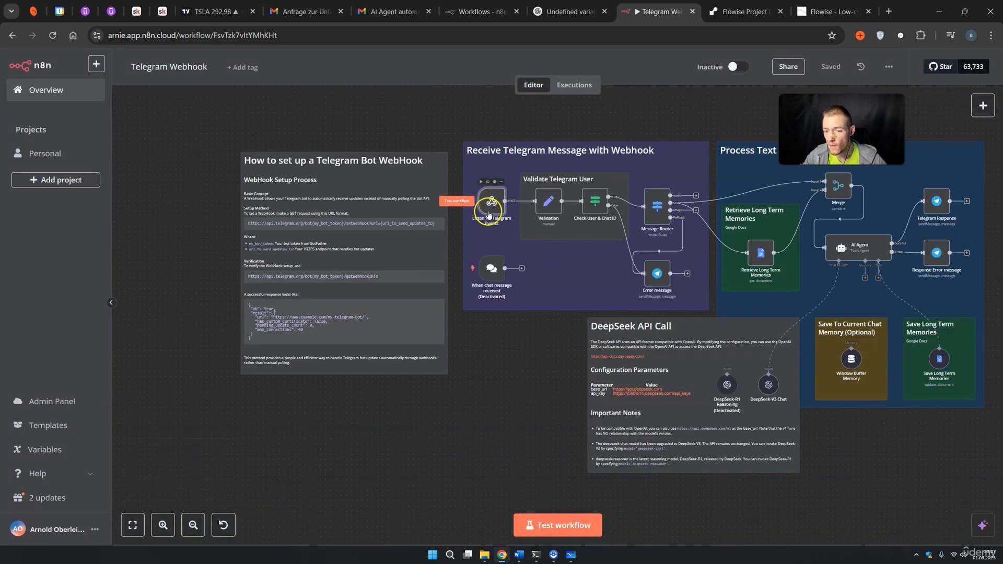
pyautogui.scroll(5, 351, 135)
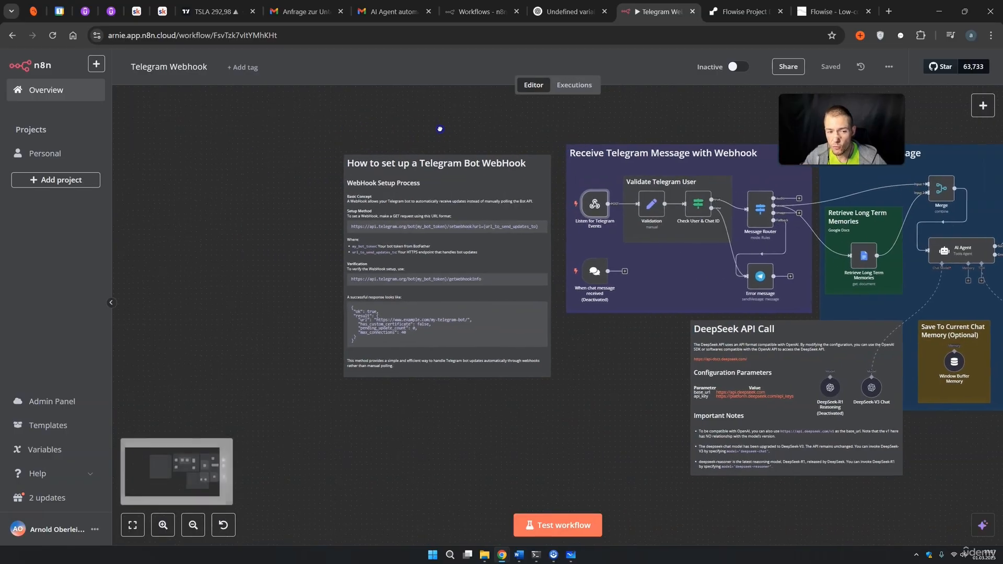
pyautogui.scroll(5, 524, 134)
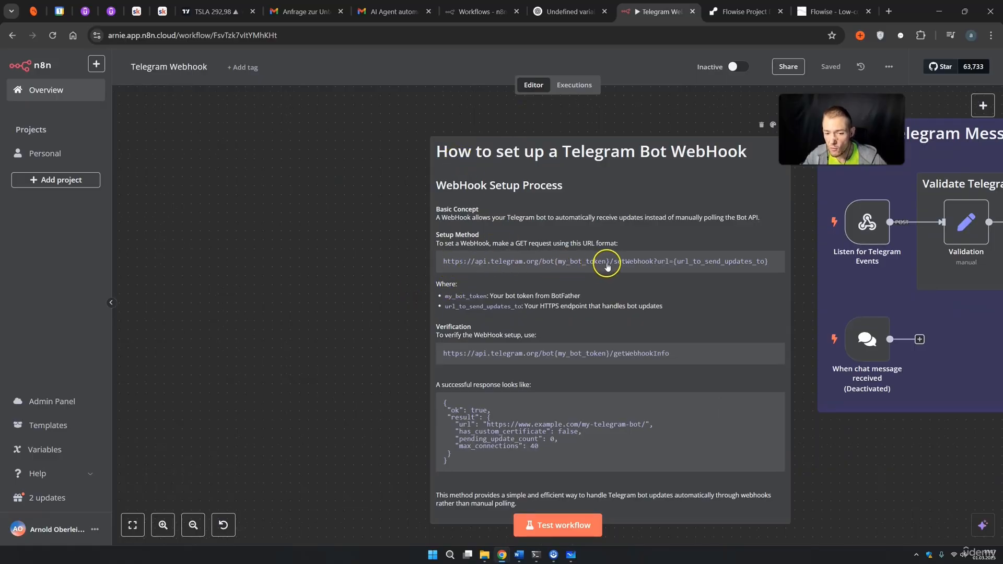
pyautogui.moveTo(607, 262); pyautogui.dragTo(597, 262)
pyautogui.click(577, 265)
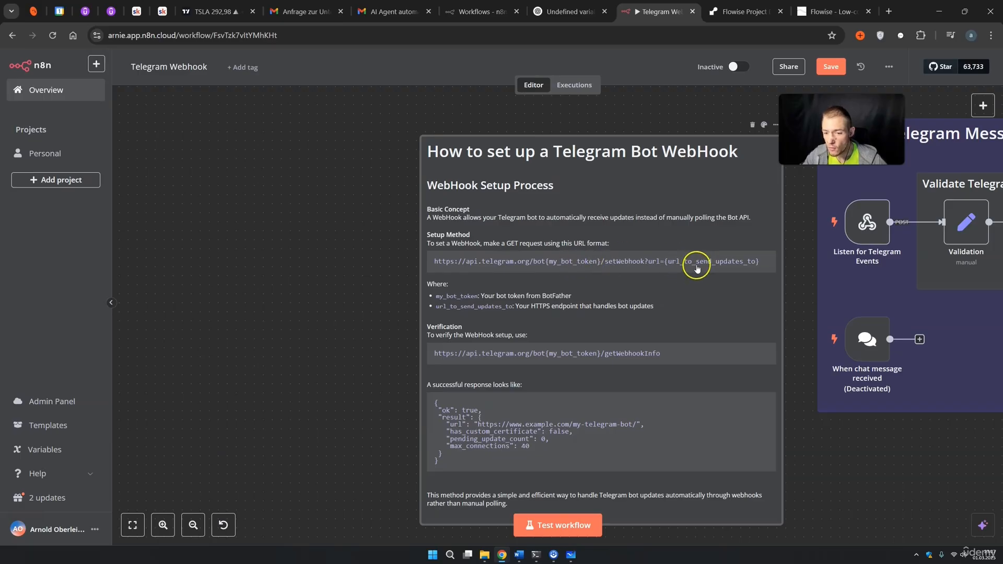
# Recheck the trigger's test webhook URL and select the webhook setup sticky note.
pyautogui.moveTo(808, 240)
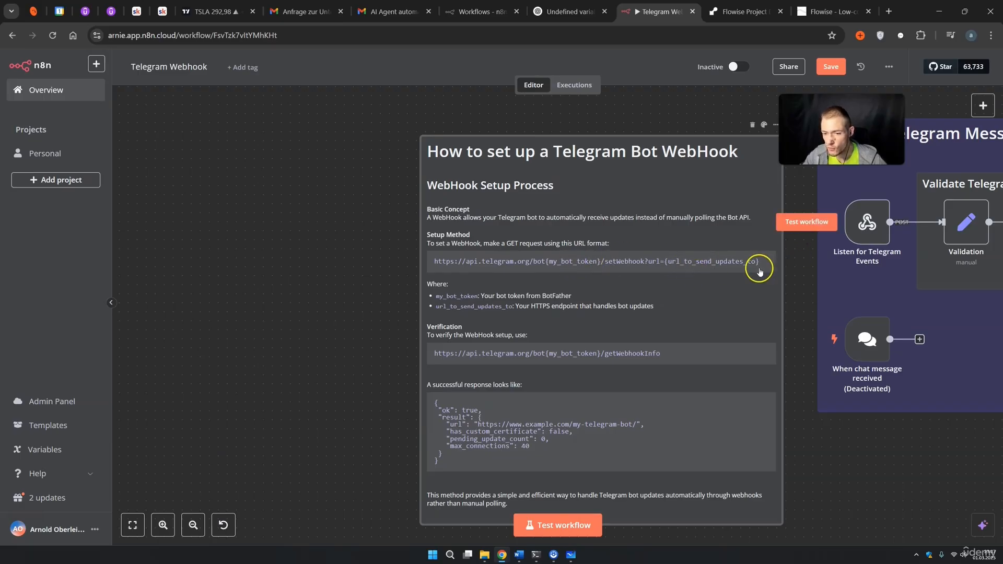
pyautogui.doubleClick(854, 223)
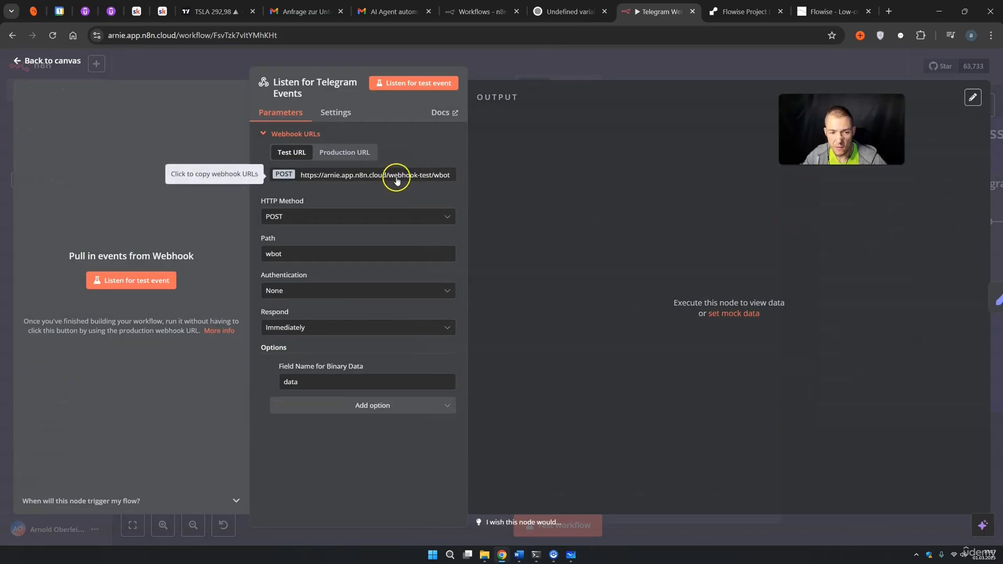
pyautogui.click(640, 71)
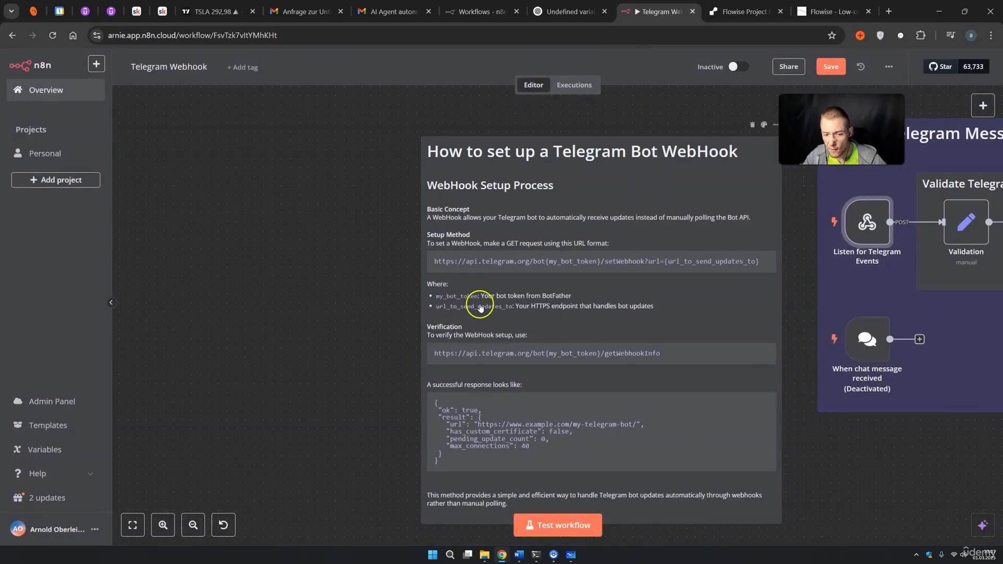
pyautogui.click(536, 302)
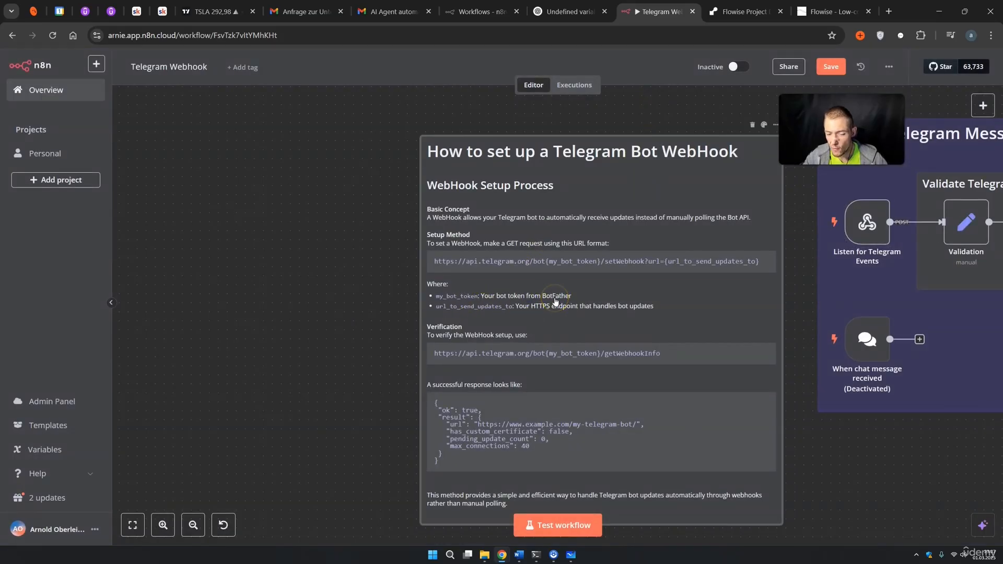
pyautogui.click(538, 314)
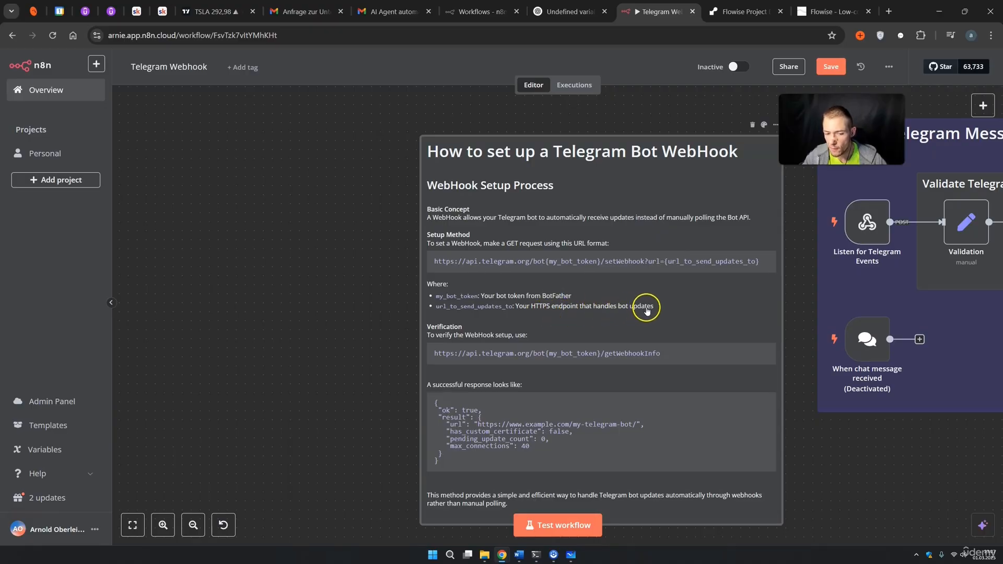
pyautogui.scroll(-2, 646, 308)
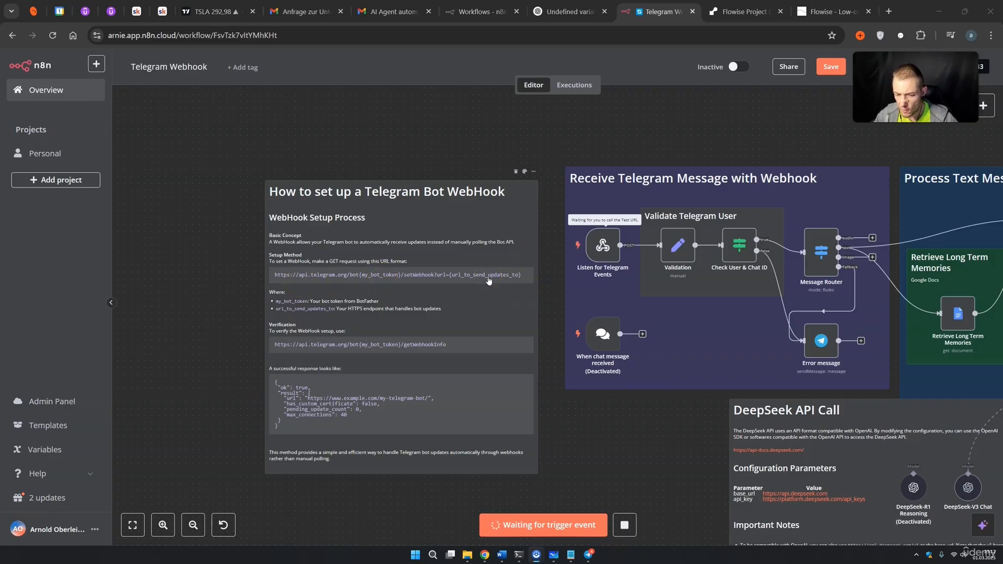
pyautogui.click(888, 11)
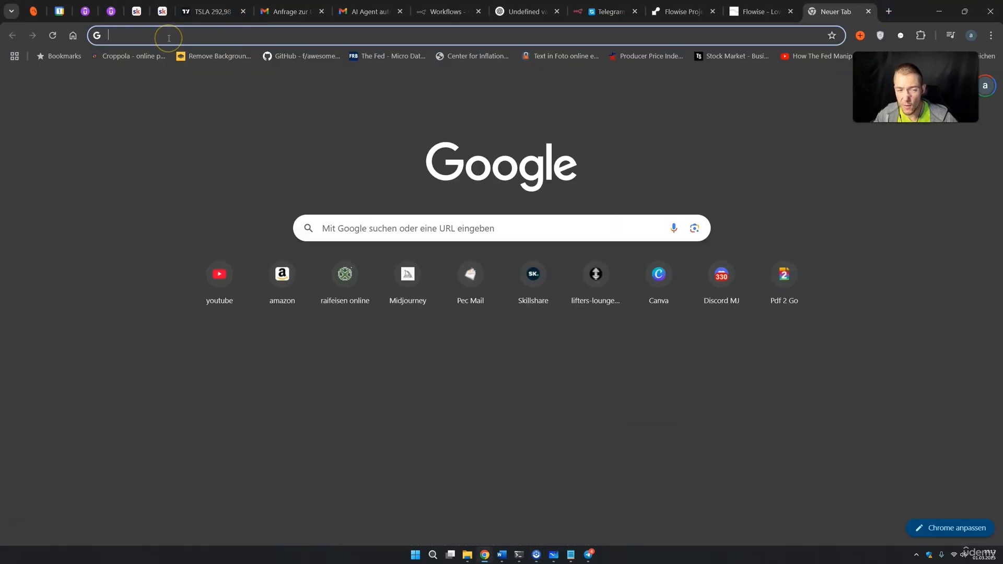
pyautogui.click(421, 13)
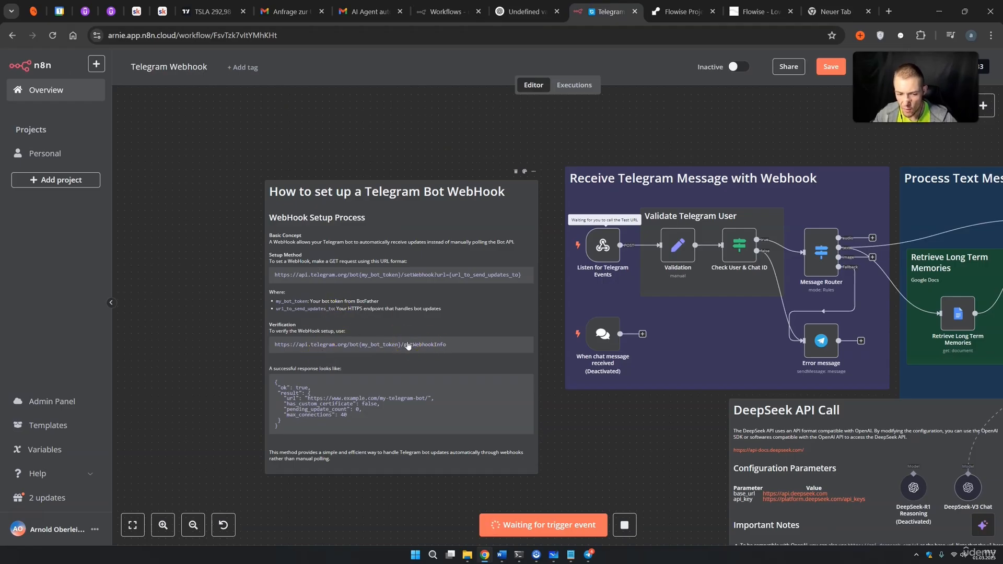
pyautogui.doubleClick(603, 252)
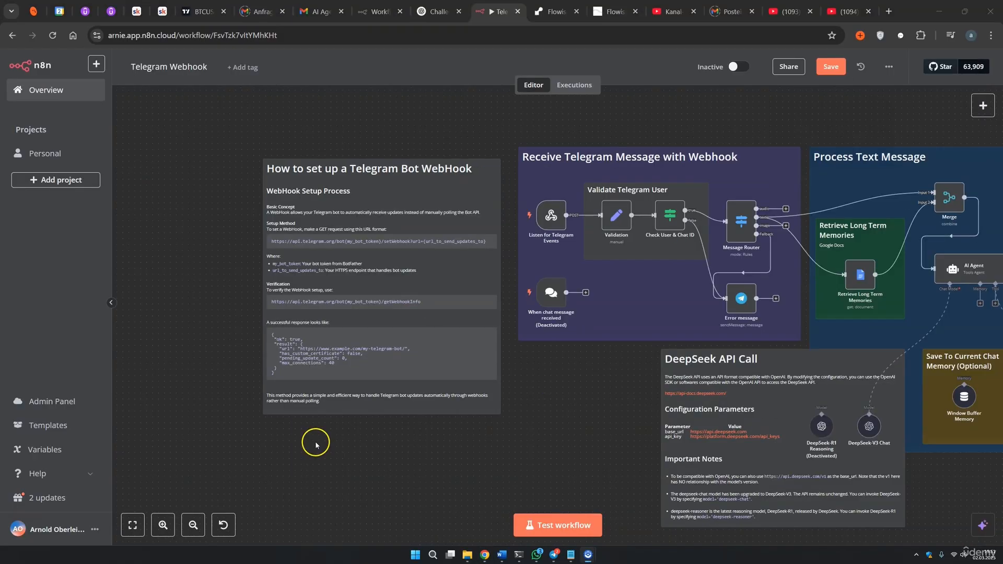
# Copy the setWebhook URL from the setup note into a new browser tab.
pyautogui.doubleClick(398, 245)
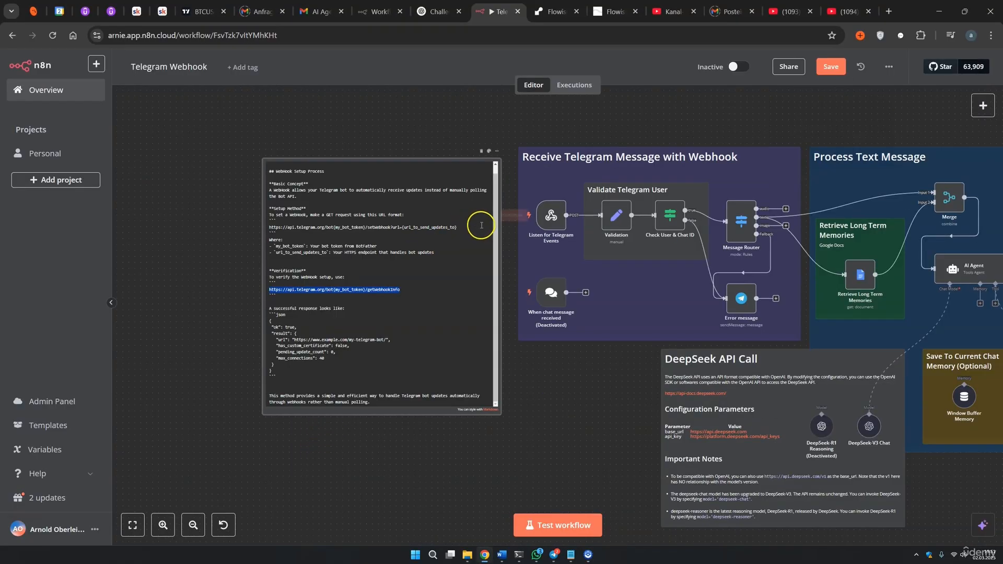
pyautogui.moveTo(458, 228); pyautogui.dragTo(270, 228)
pyautogui.hotkey('ctrl', 'c')
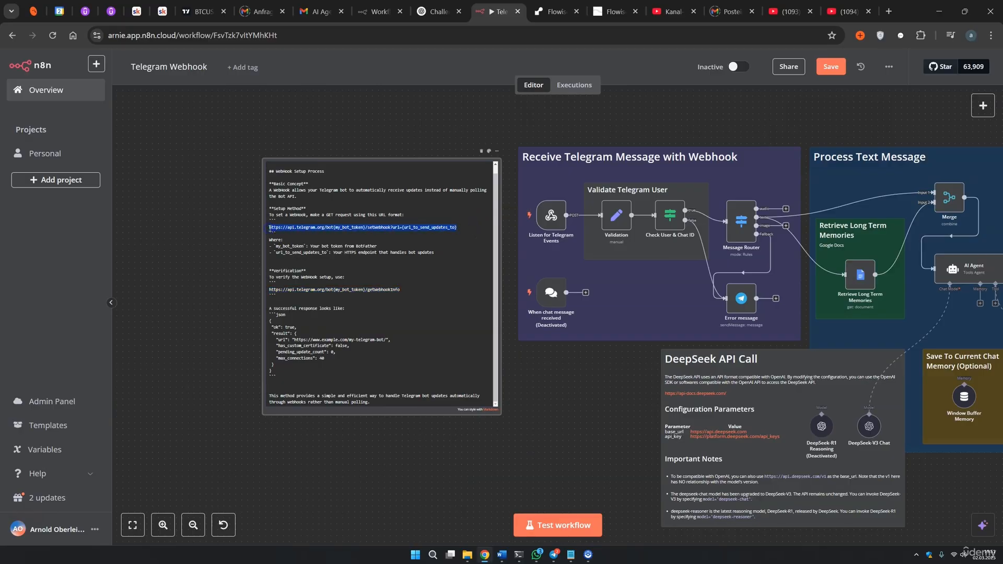
pyautogui.click(889, 11)
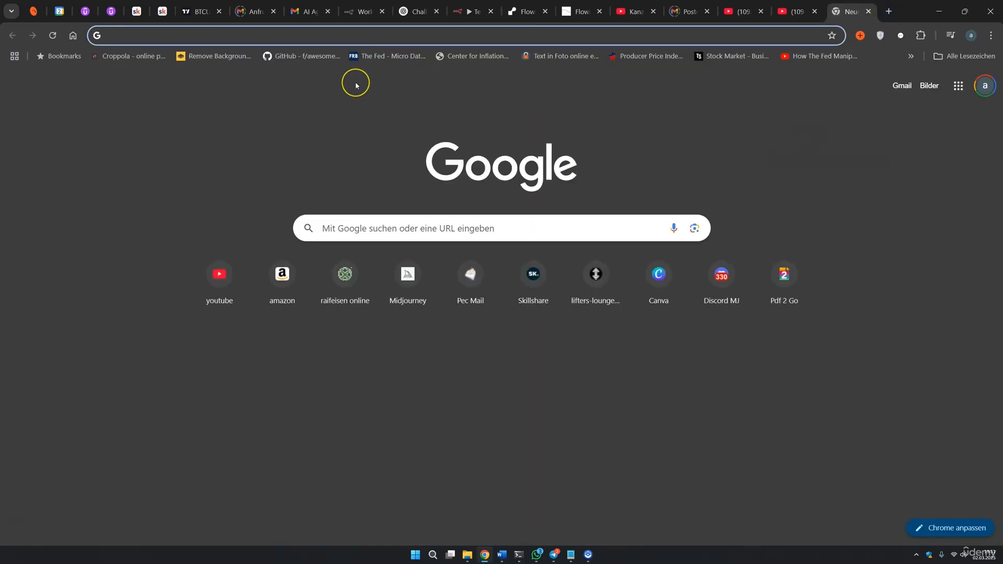
pyautogui.hotkey('ctrl', 'v')
# Replace the {my_bot_token} placeholder in the URL with the bot token.
pyautogui.click(231, 37)
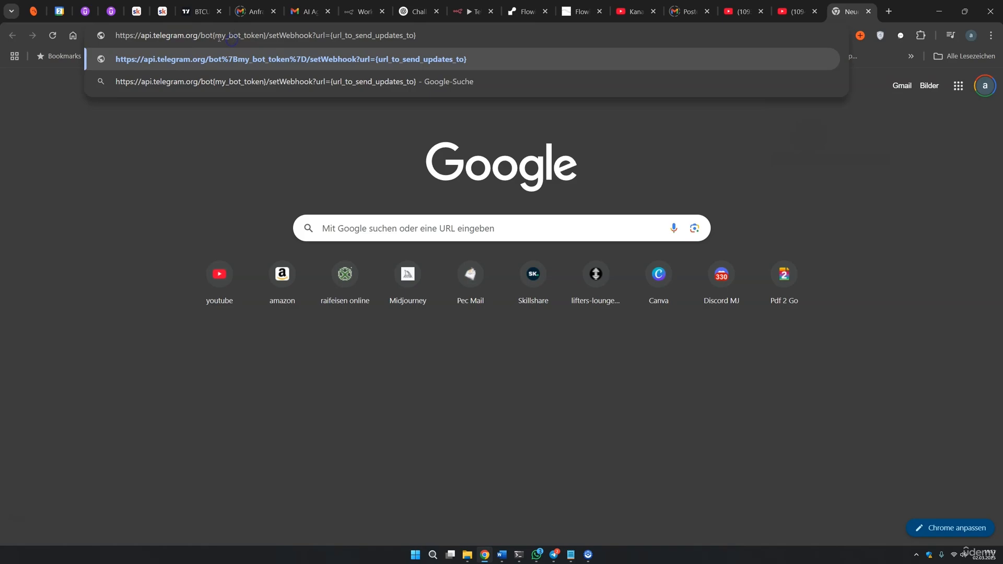
pyautogui.moveTo(252, 37)
pyautogui.mouseDown()
pyautogui.moveTo(303, 38)
pyautogui.moveTo(265, 37)
pyautogui.mouseUp()
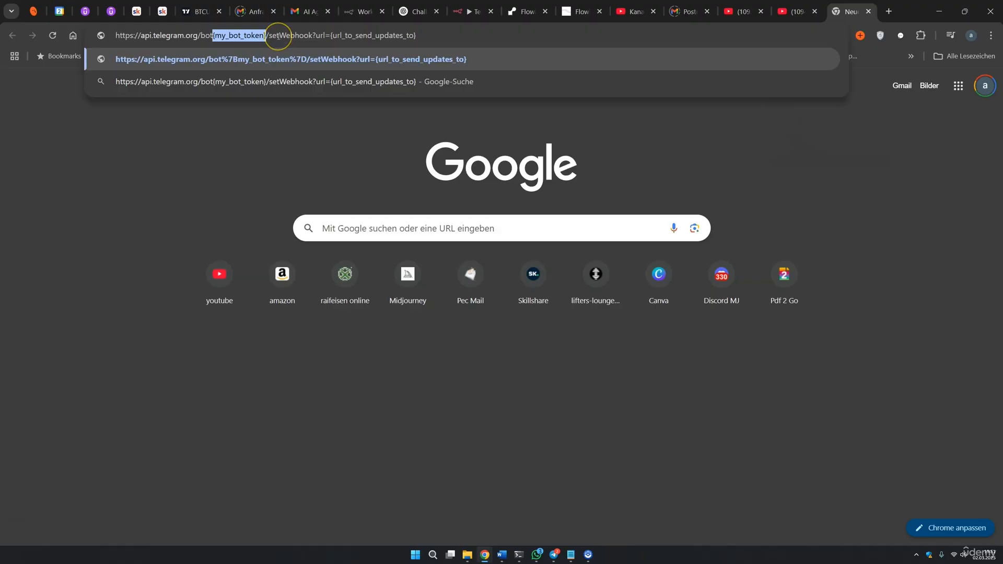
pyautogui.press('BackSpace')
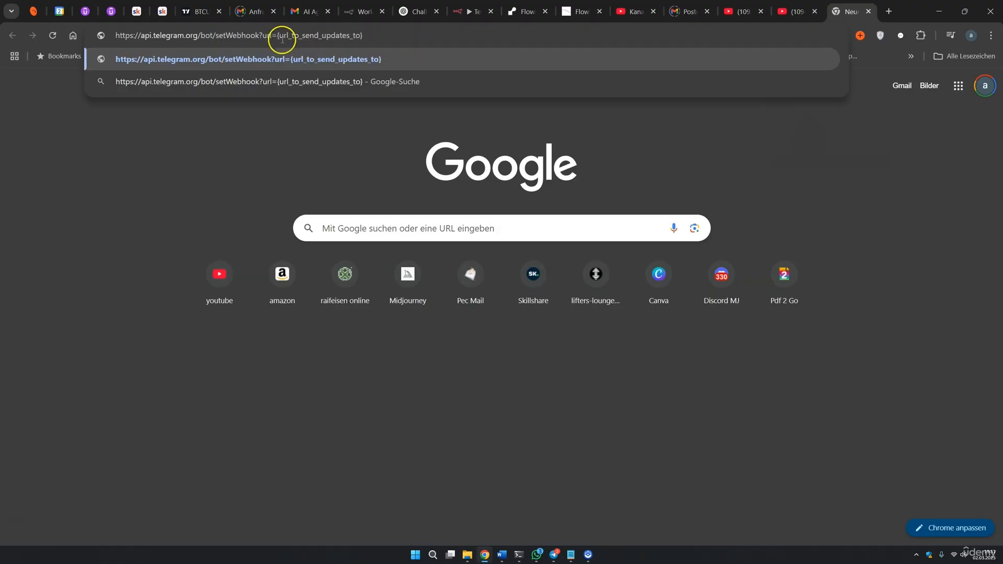
pyautogui.click(459, 142)
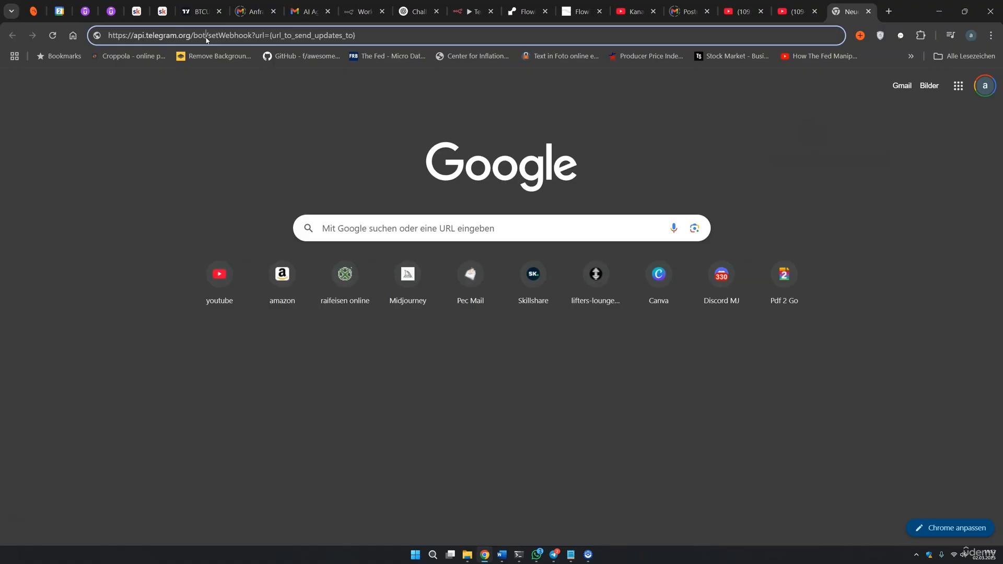
pyautogui.hotkey('ctrl', 'v')
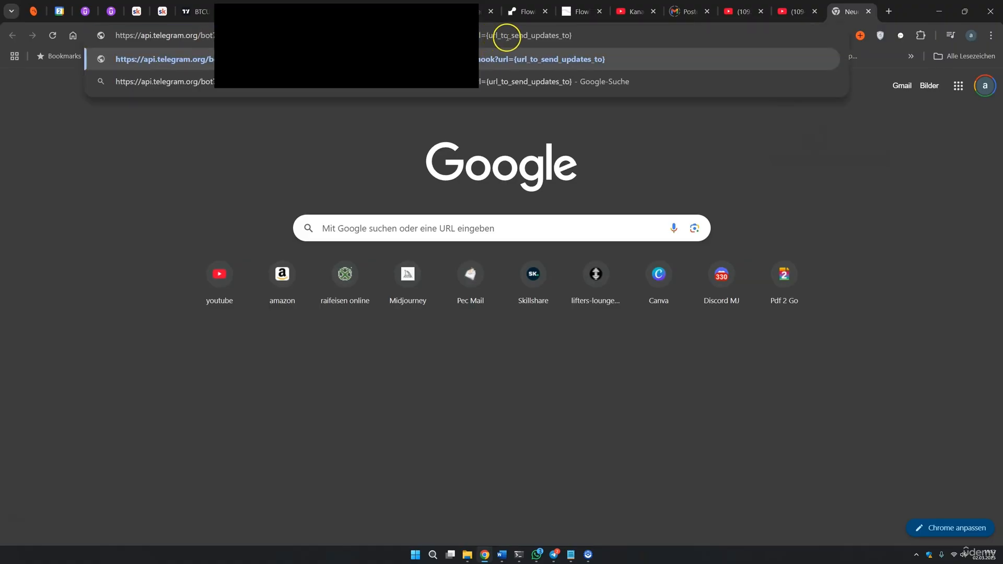
# Replace {url_to_send_updates_to} with the n8n test URL and send, getting 'Webhook is already set'.
pyautogui.moveTo(573, 35); pyautogui.dragTo(530, 36)
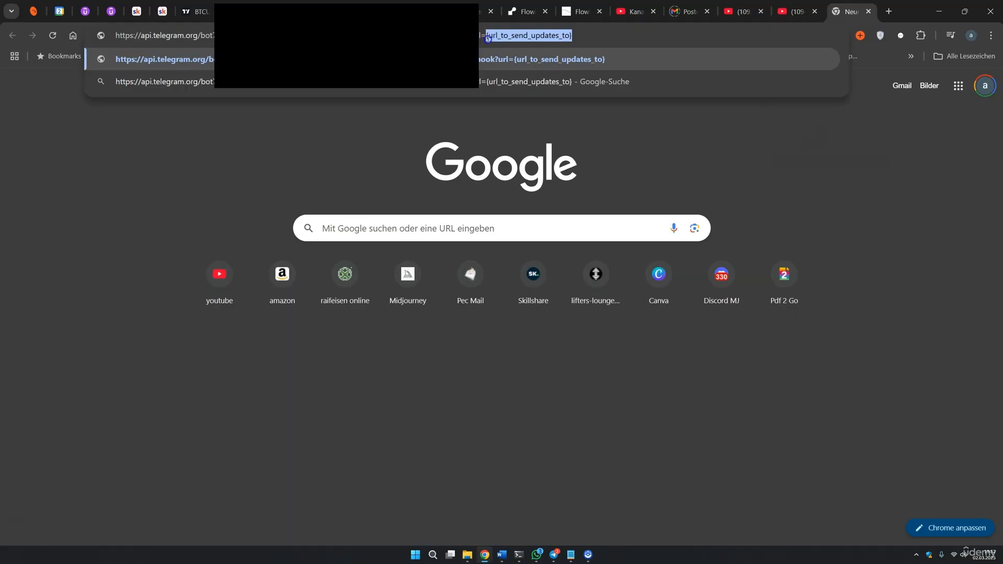
pyautogui.press('BackSpace')
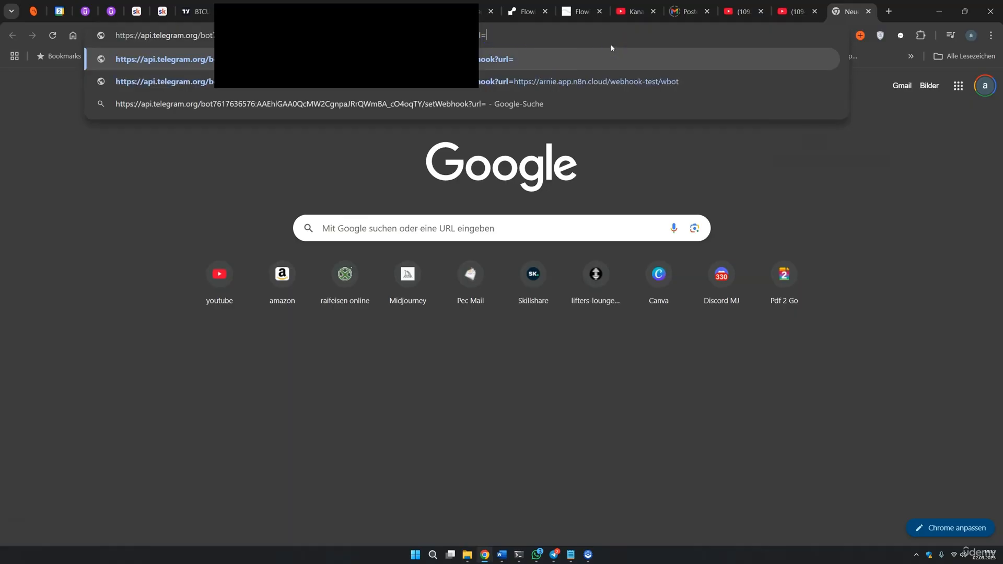
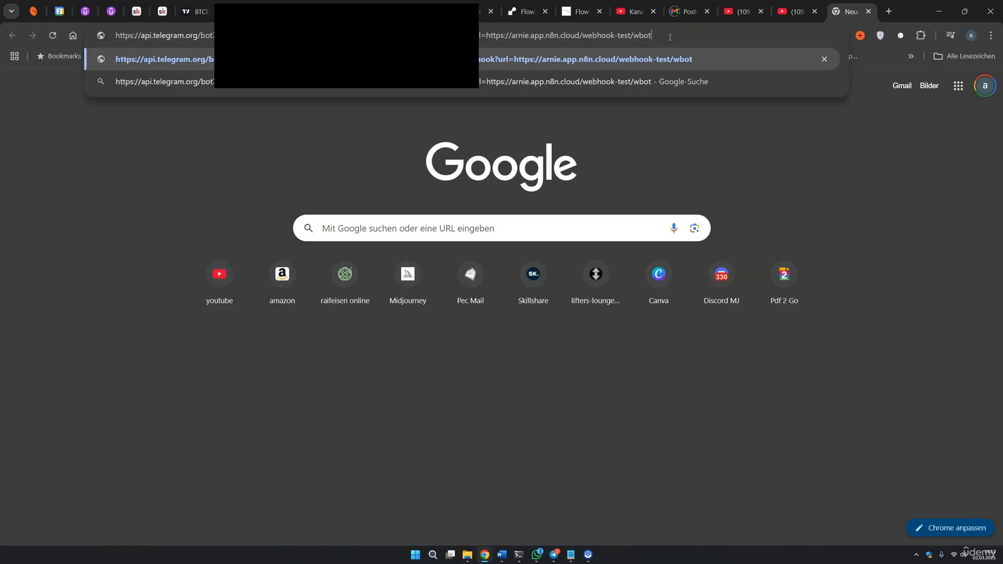
pyautogui.press('Return')
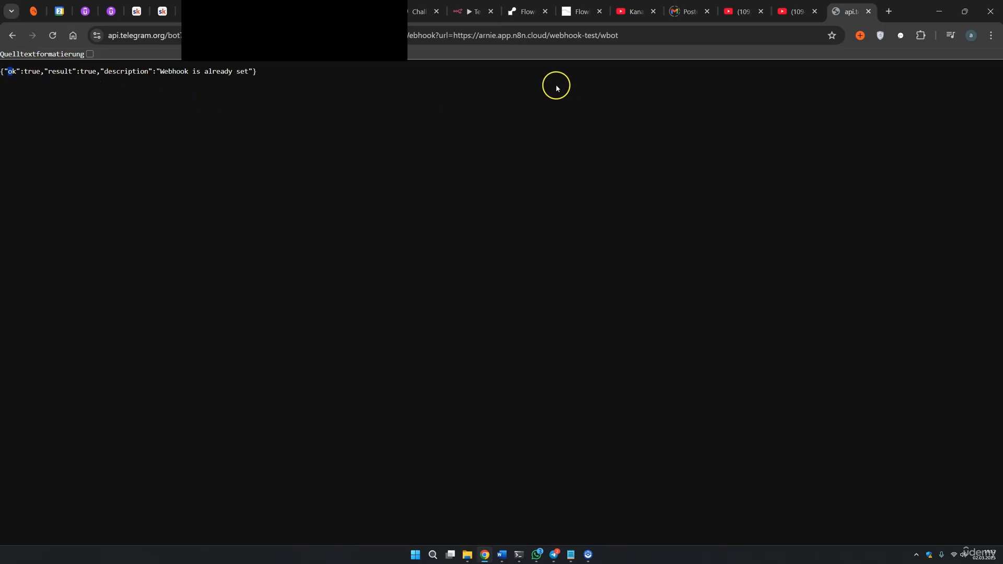
pyautogui.click(473, 12)
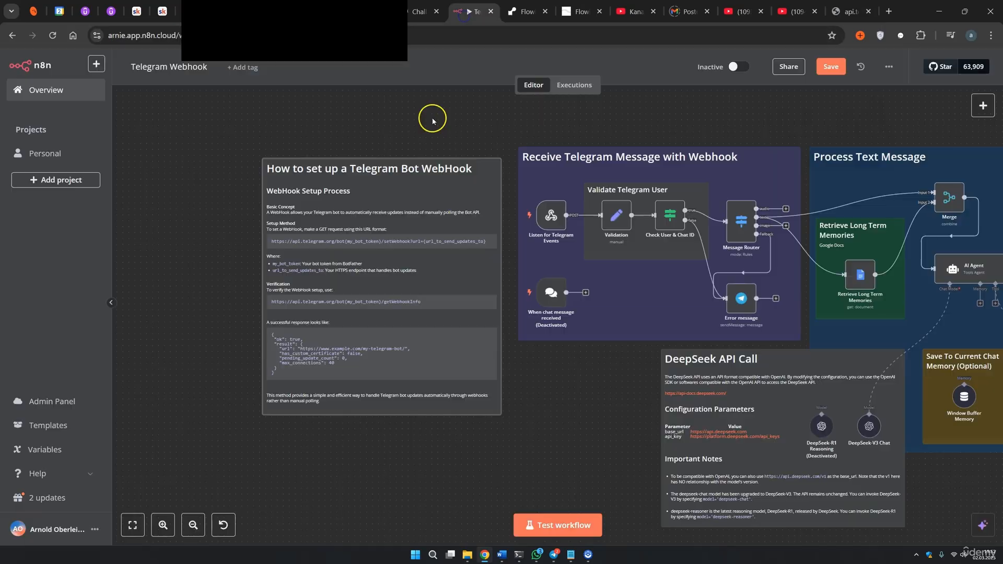
# Copy the getWebhookInfo URL from the setup note into a new browser tab.
pyautogui.doubleClick(441, 267)
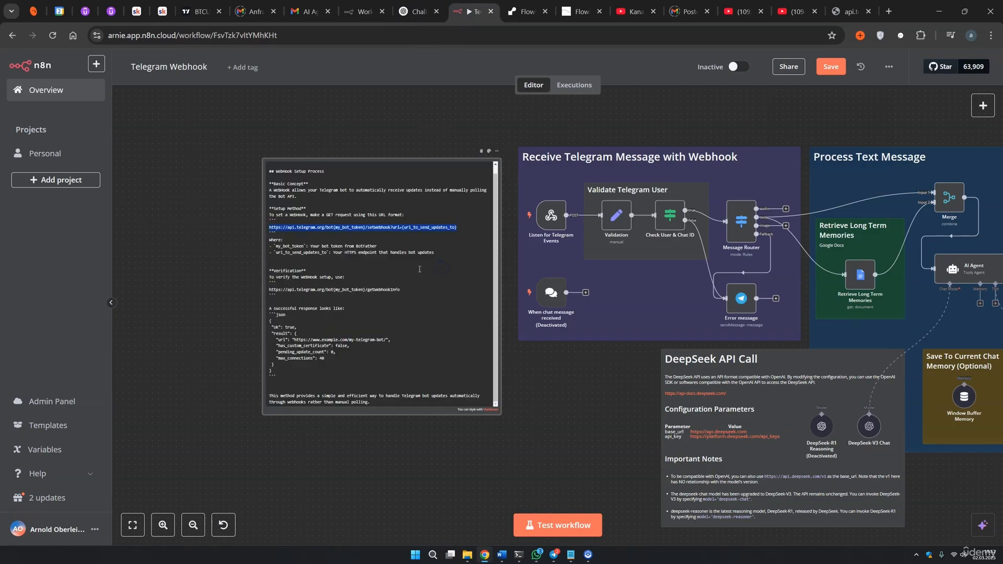
pyautogui.click(395, 290)
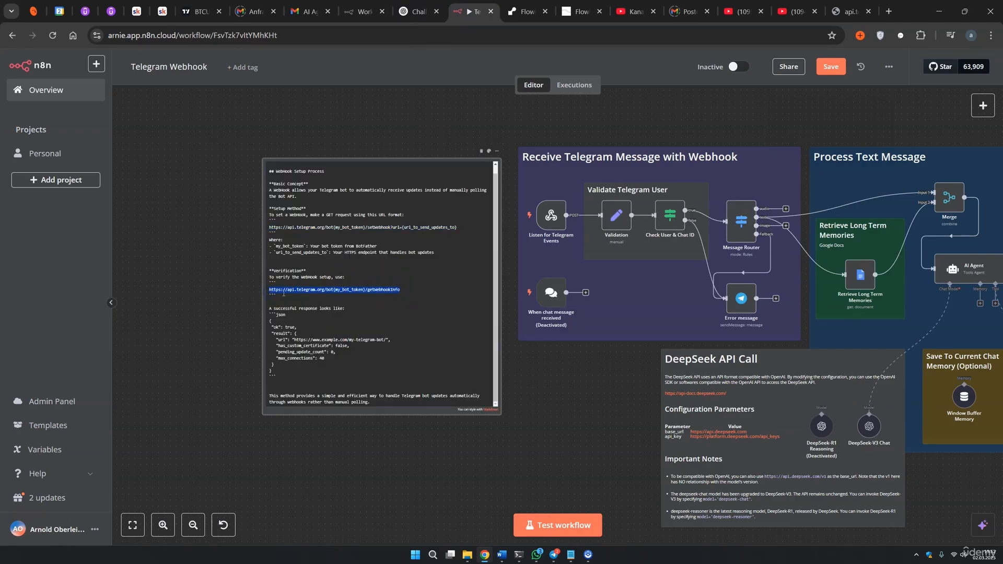
pyautogui.click(889, 11)
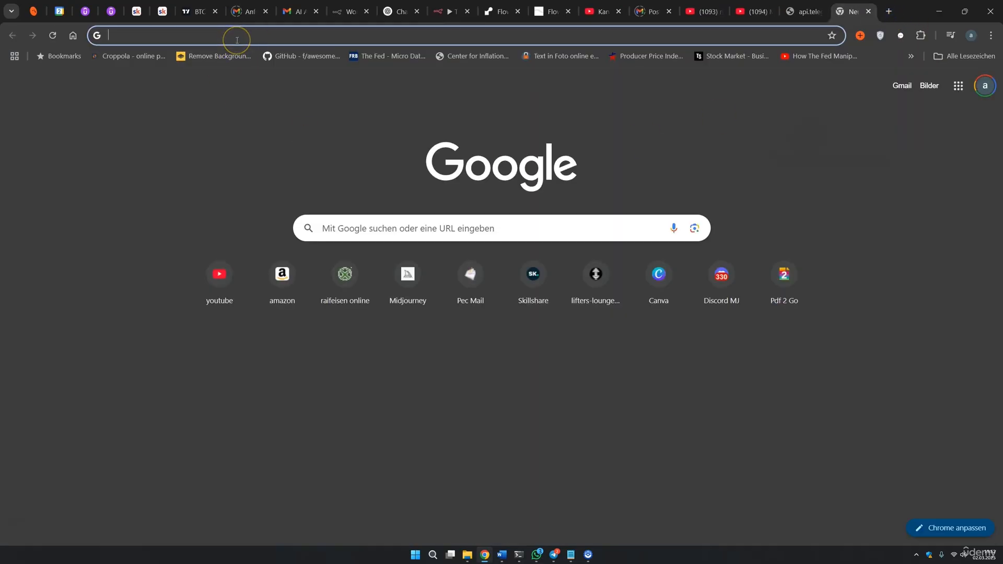
pyautogui.write('https://api.telegram.org/bot{my_bot_token}/getWebhookInfo')
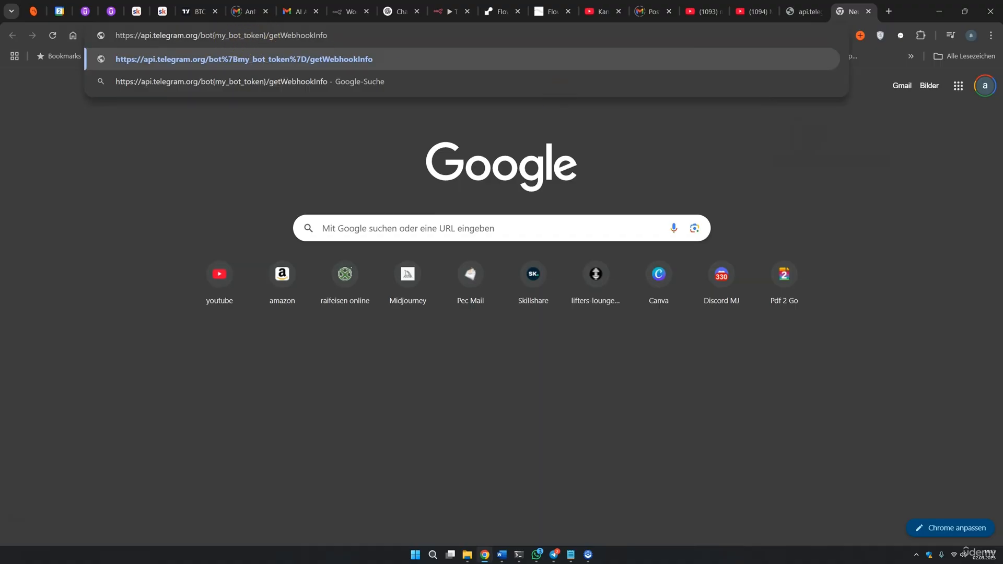
# Put the bot token in place of {my_bot_token} and confirm the webhook shows pending_update_count 0.
pyautogui.hotkey('alt', 'Tab')
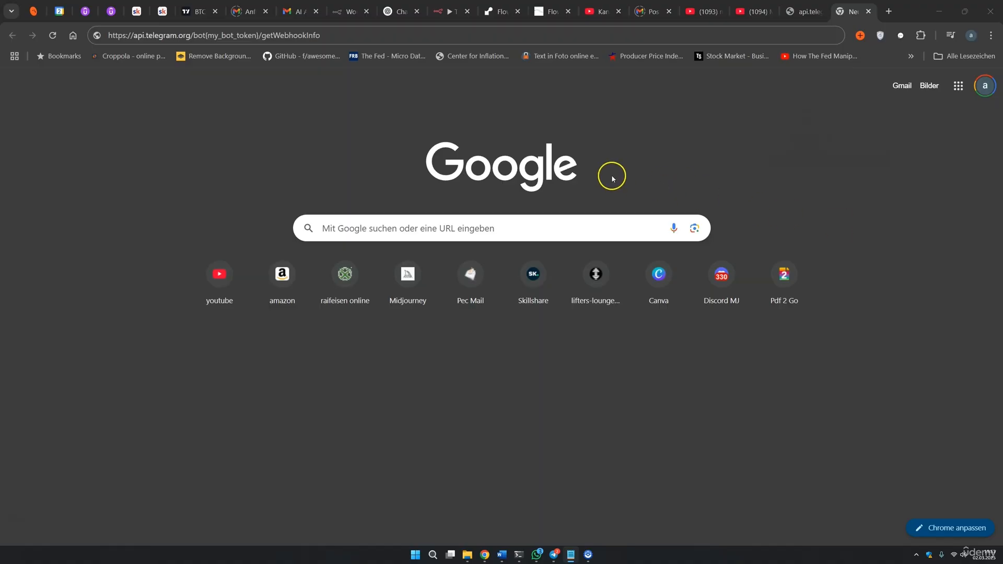
pyautogui.click(256, 35)
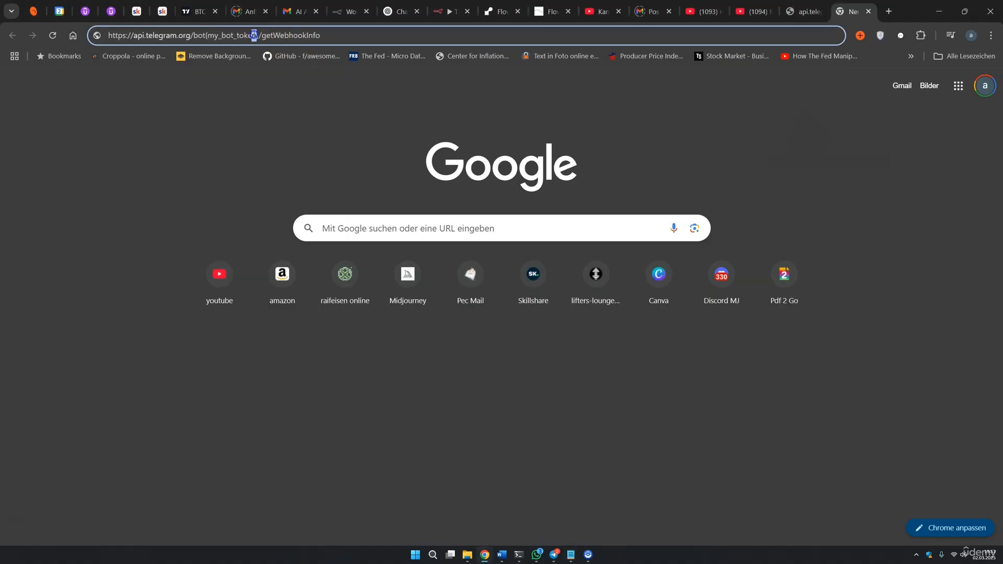
pyautogui.moveTo(257, 35); pyautogui.dragTo(226, 37)
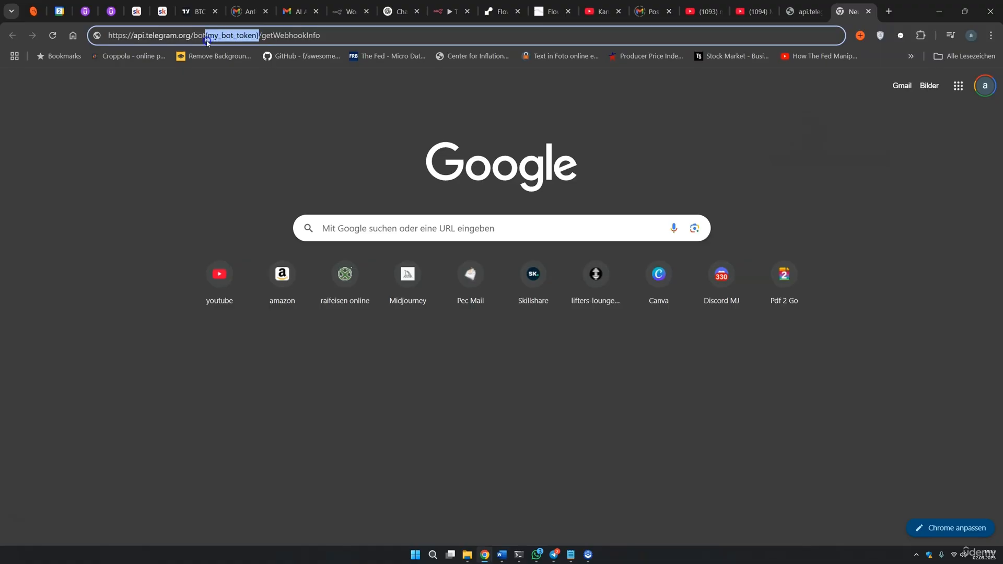
pyautogui.press('BackSpace')
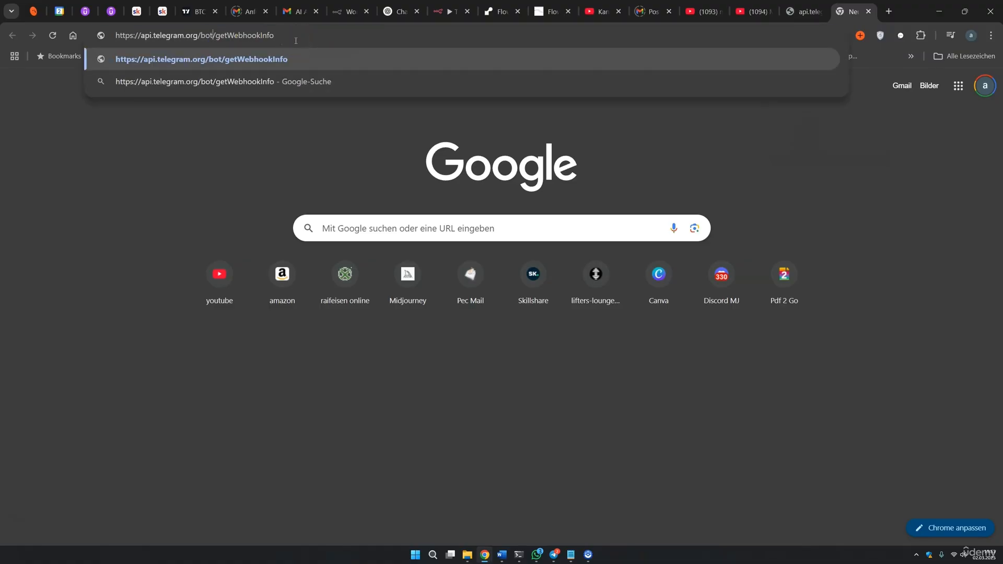
pyautogui.hotkey('ctrl', 'v')
pyautogui.press('Return')
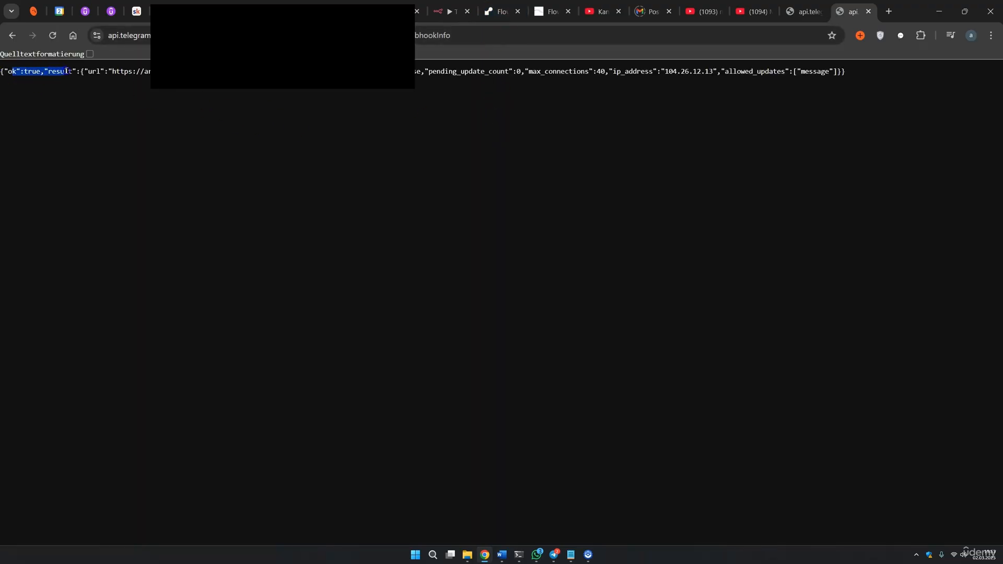
pyautogui.moveTo(91, 71); pyautogui.dragTo(684, 71)
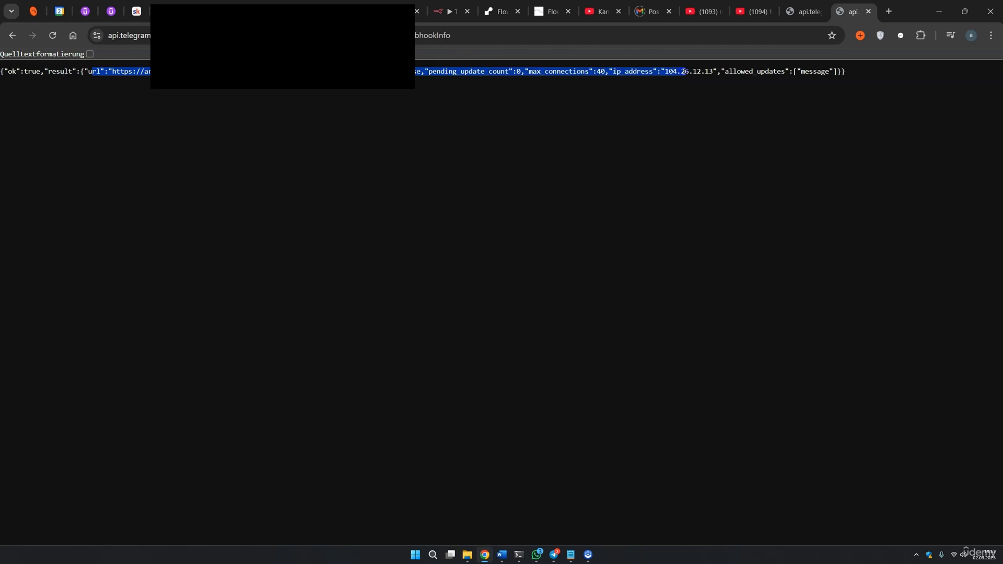
pyautogui.click(438, 12)
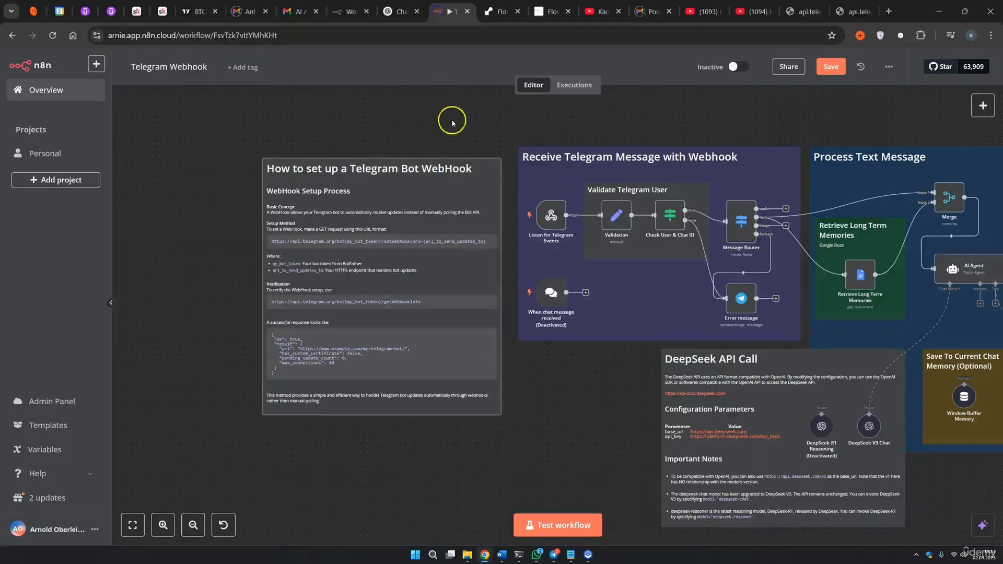
# Start a test run and send 'hey' to the Telegram bot to trigger it.
pyautogui.click(592, 523)
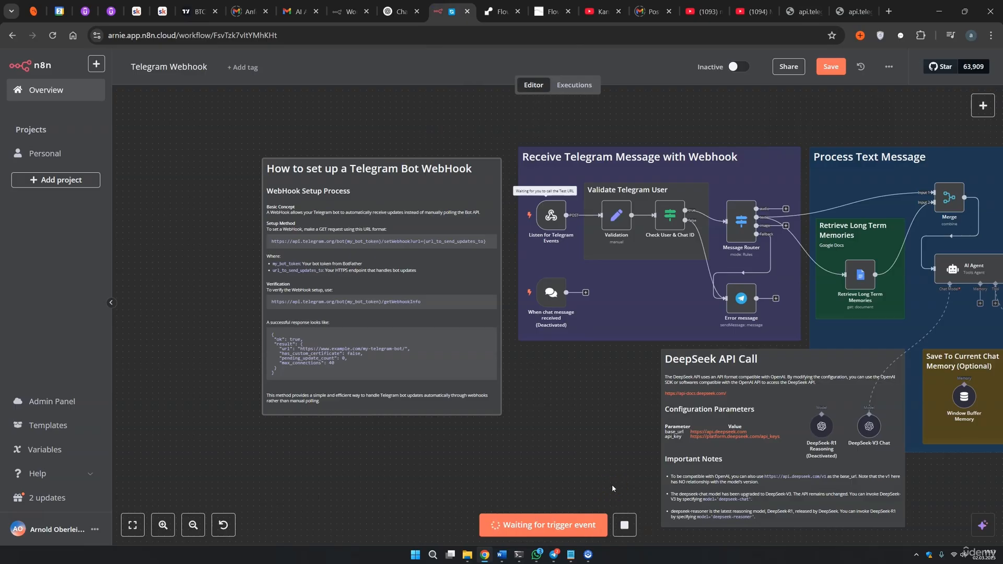
pyautogui.moveTo(349, 112); pyautogui.dragTo(319, 107)
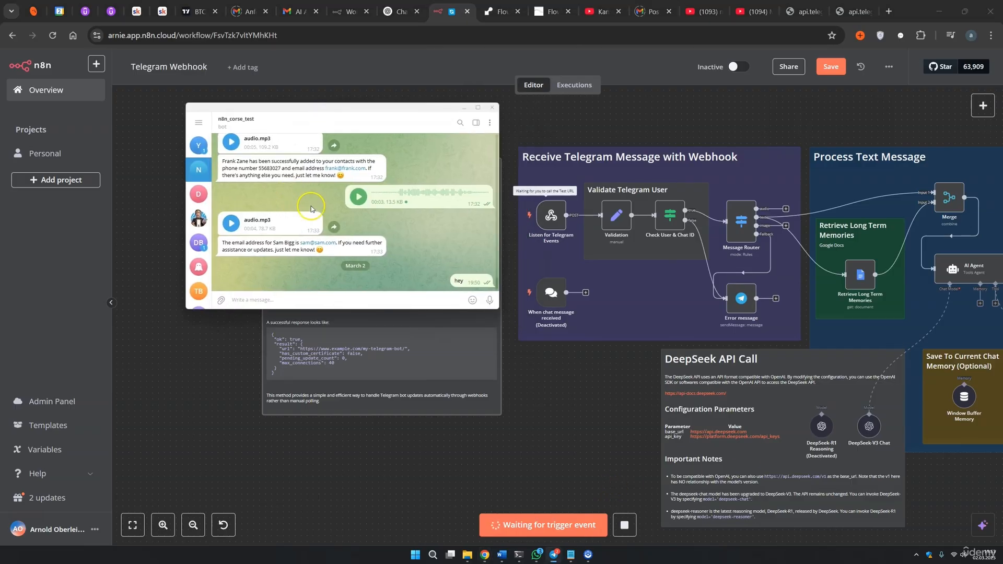
pyautogui.click(282, 301)
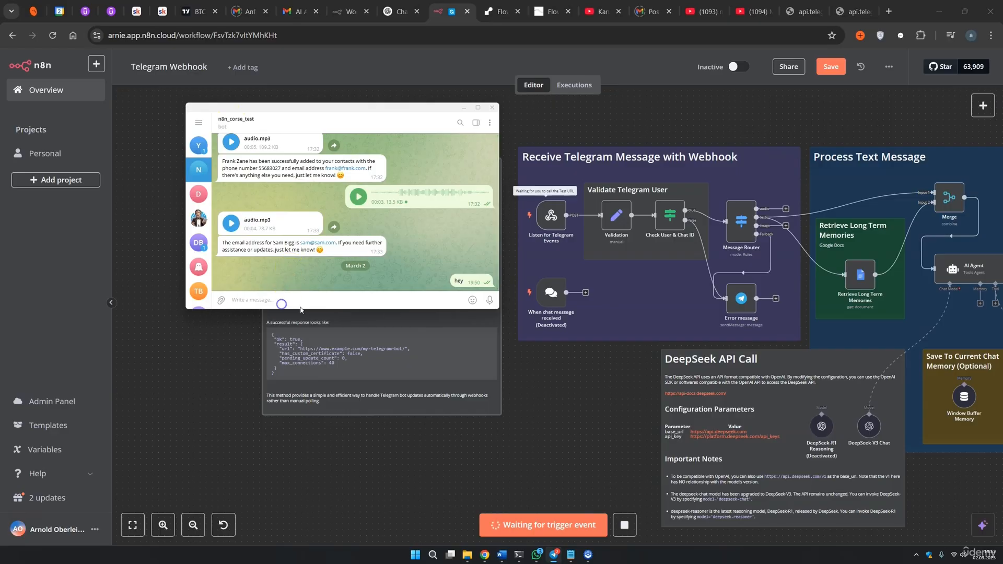
pyautogui.write('hey')
pyautogui.press('Return')
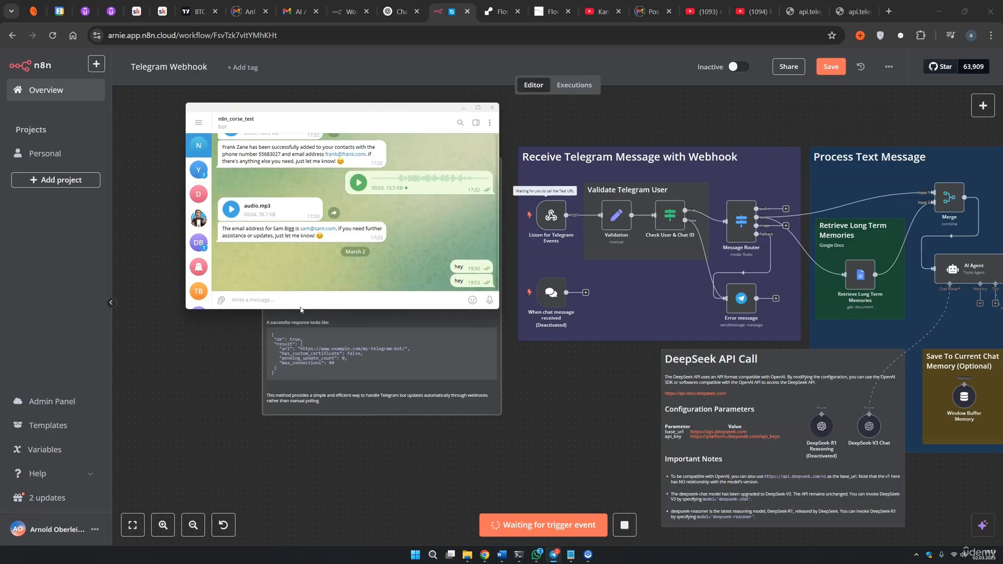
pyautogui.click(329, 311)
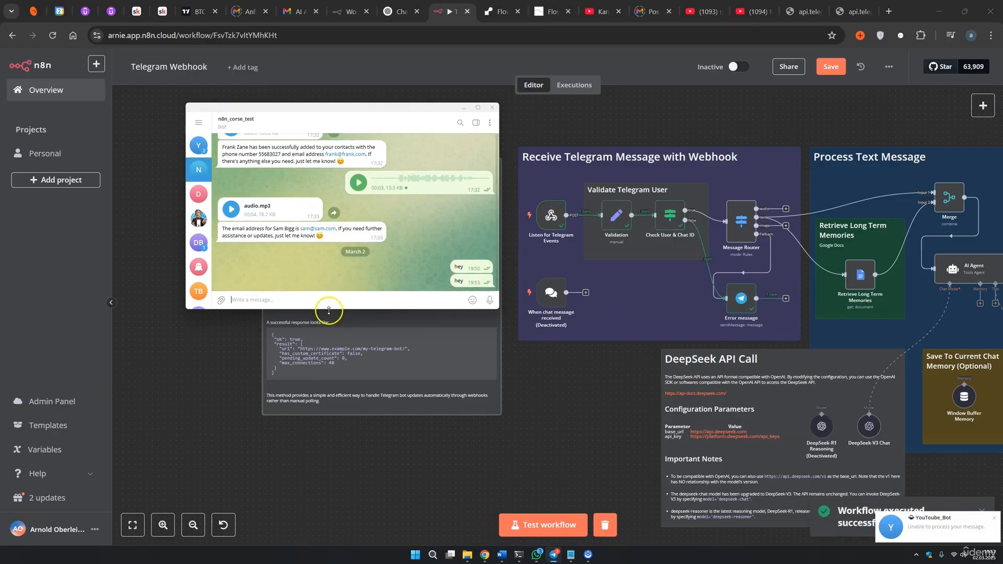
pyautogui.click(747, 297)
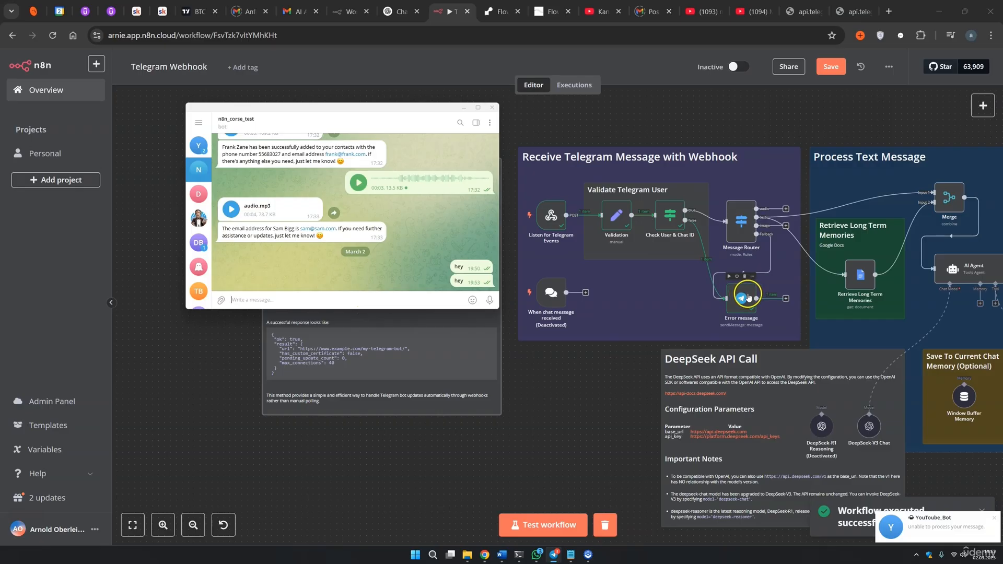
# Move the Telegram window aside and pan the canvas to show the whole workflow.
pyautogui.click(630, 257)
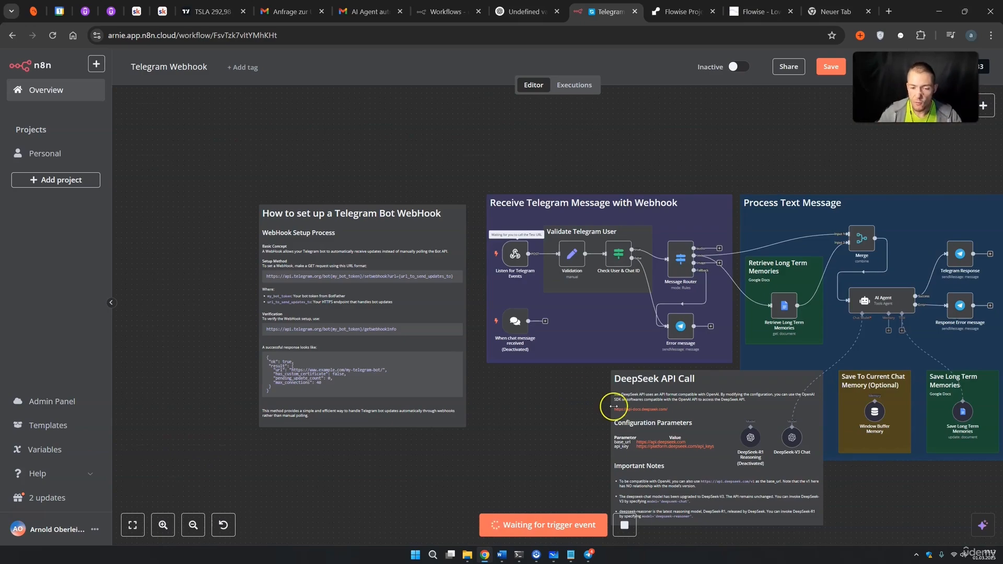
pyautogui.moveTo(915, 88); pyautogui.dragTo(881, 108)
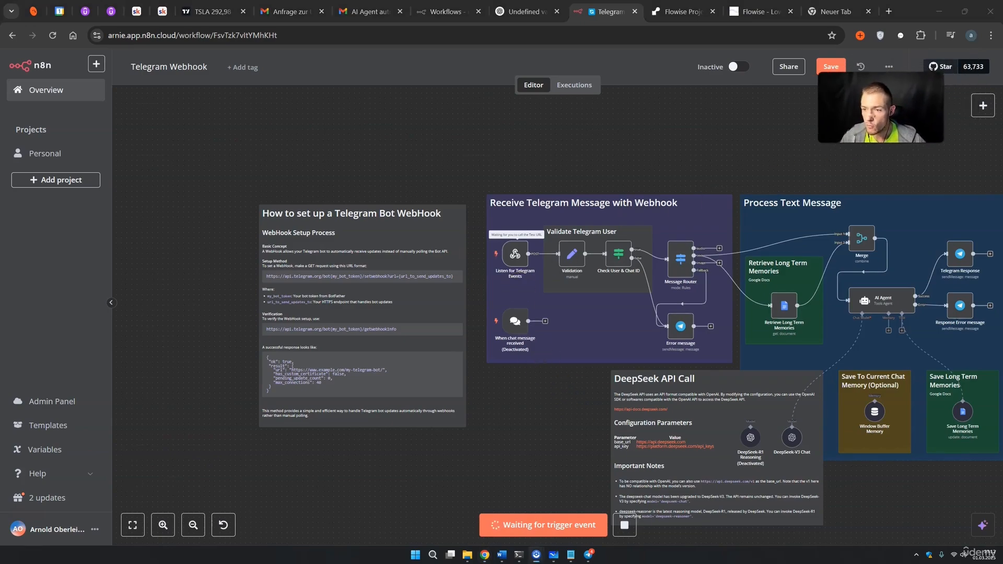
pyautogui.click(719, 141)
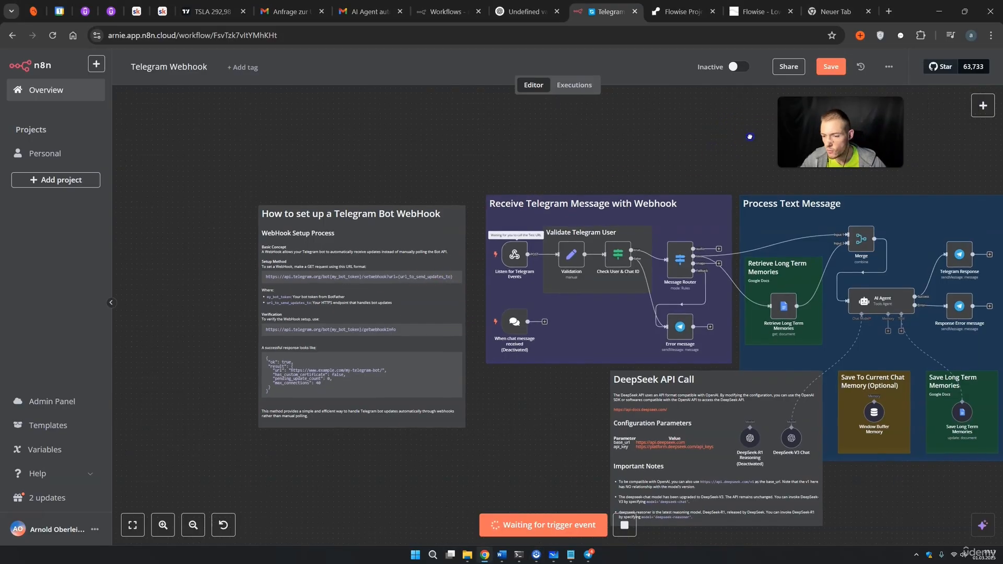
pyautogui.moveTo(750, 136); pyautogui.dragTo(616, 125)
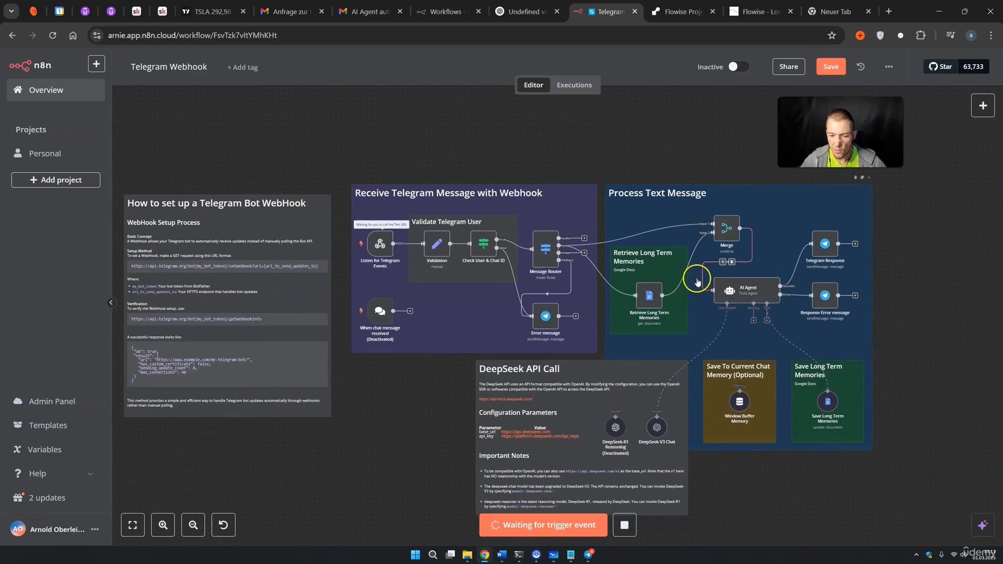